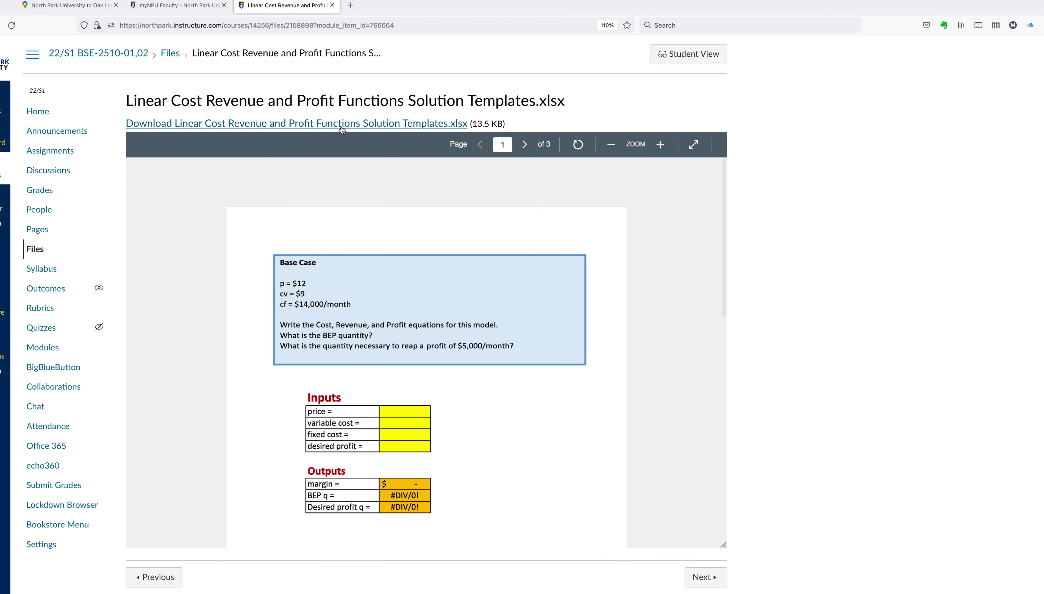
- Download the "Linear Cost Revenue and Profit Functions Solution Templates.xlsx" workbook from the course page and open it in Excel
left_click(343, 124)
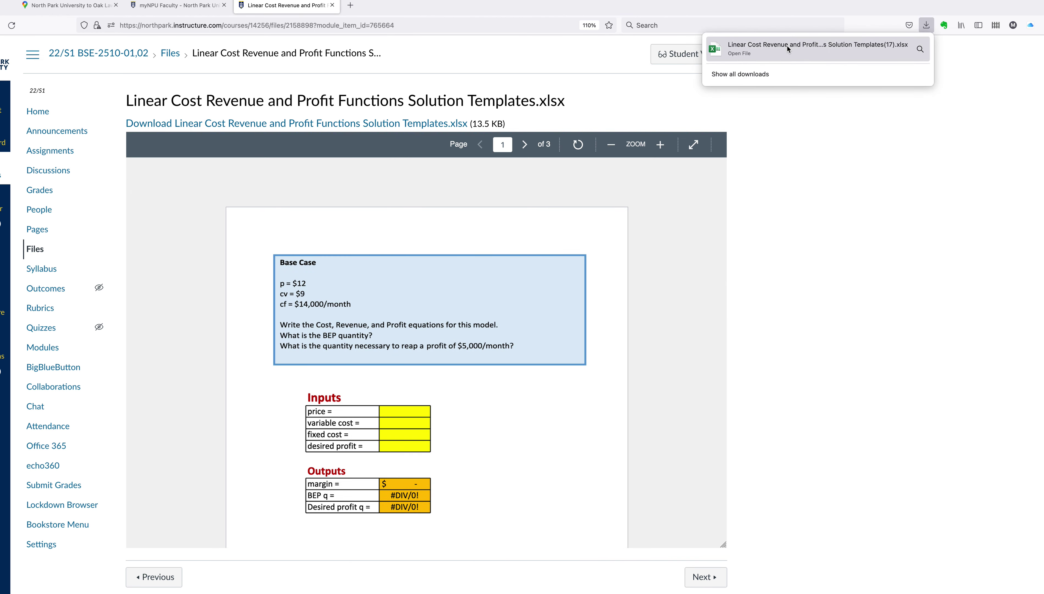
left_click(773, 49)
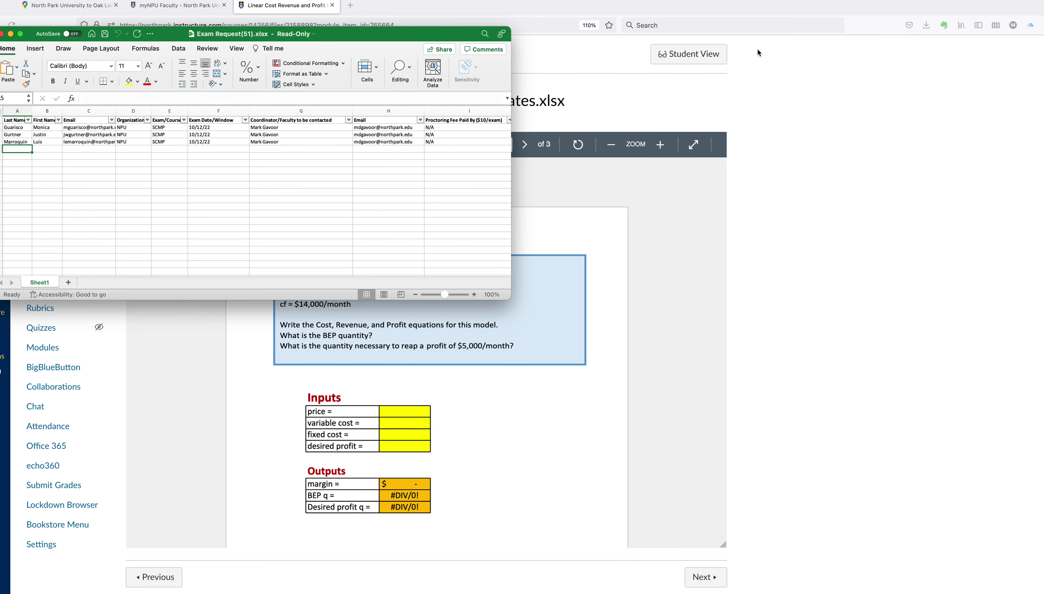
- Close the "Exam Request" workbook and enlarge the solution templates window across most of the screen
left_click(168, 33)
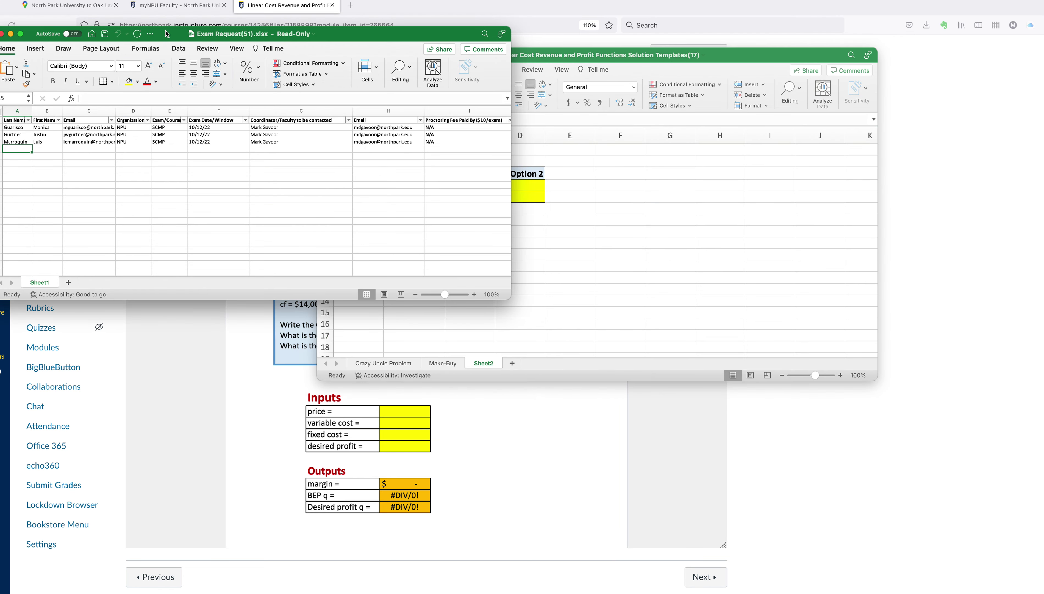
left_click(4, 34)
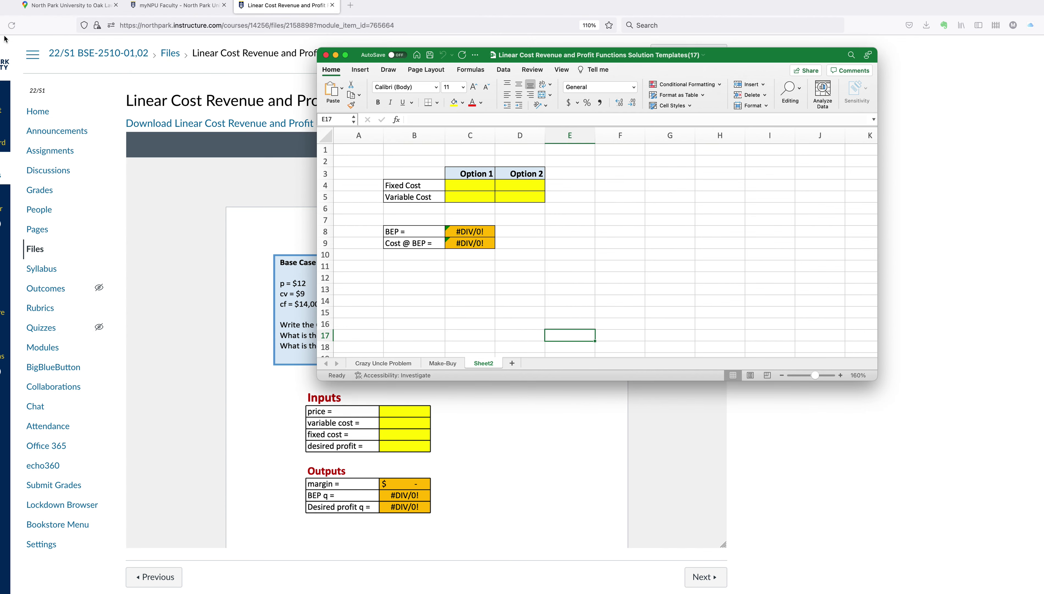
left_click_drag(317, 380, 29, 559)
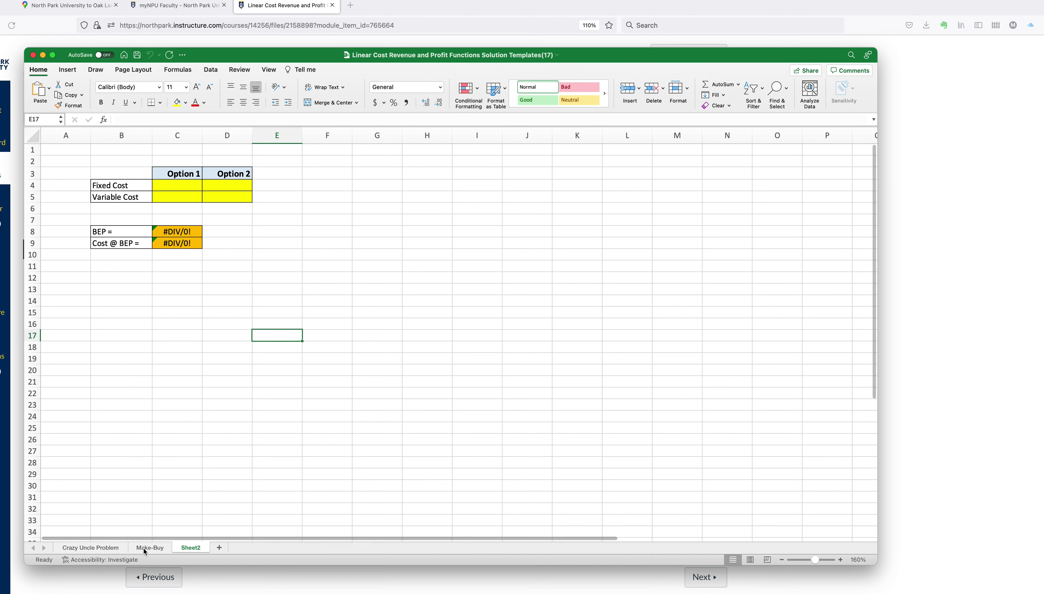
- Rename the "Sheet2" worksheet as "Make - Make"
double_click(192, 548)
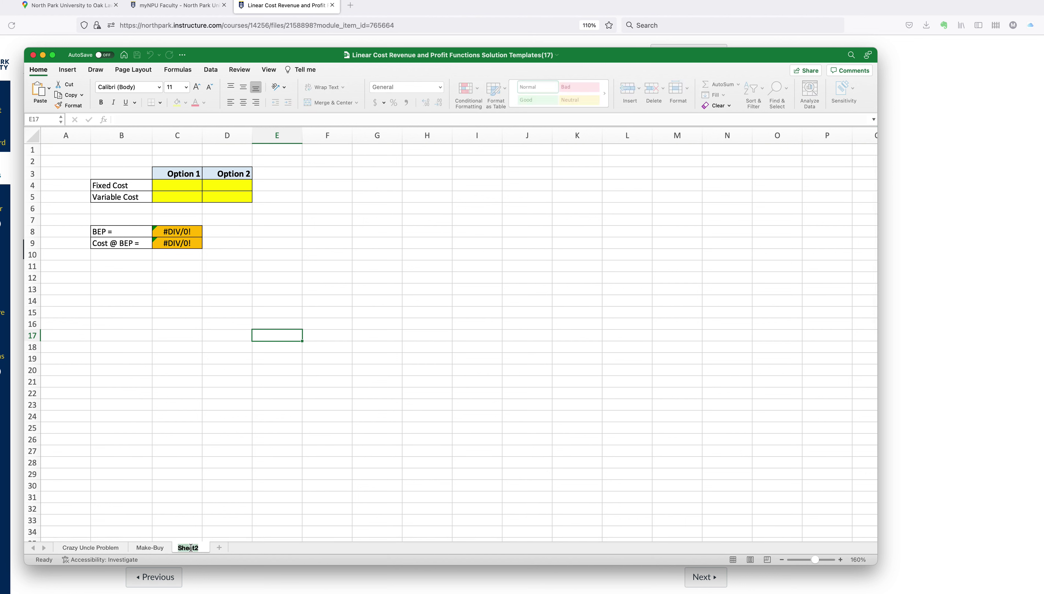
type("Make - Make")
key("Return")
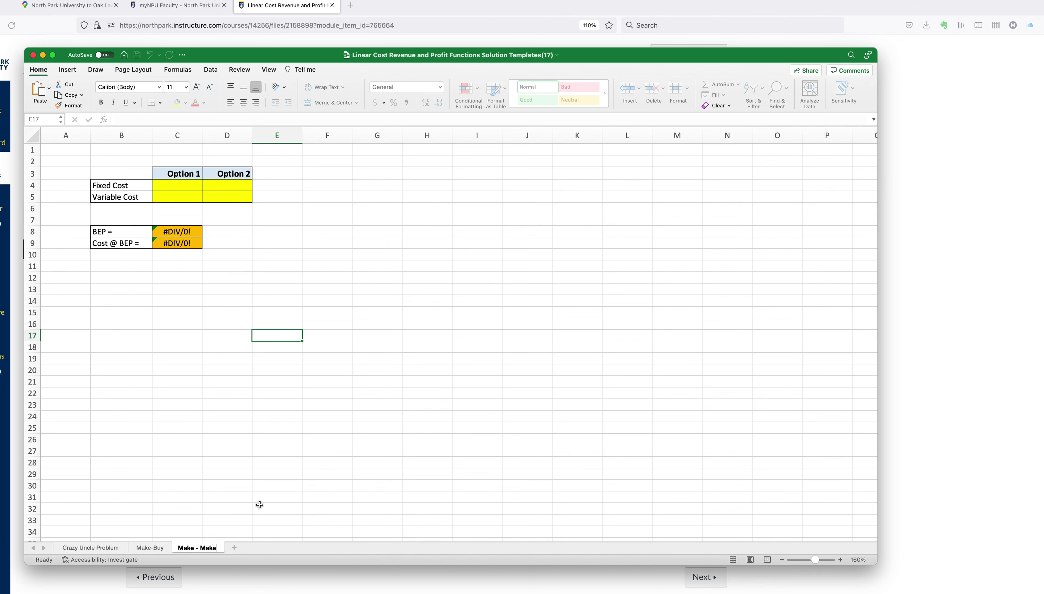
- Open the "Crazy Uncle Problem" worksheet and set its zoom to 200% with the Base Case box in view
left_click(91, 548)
left_click_drag(124, 485, 149, 416)
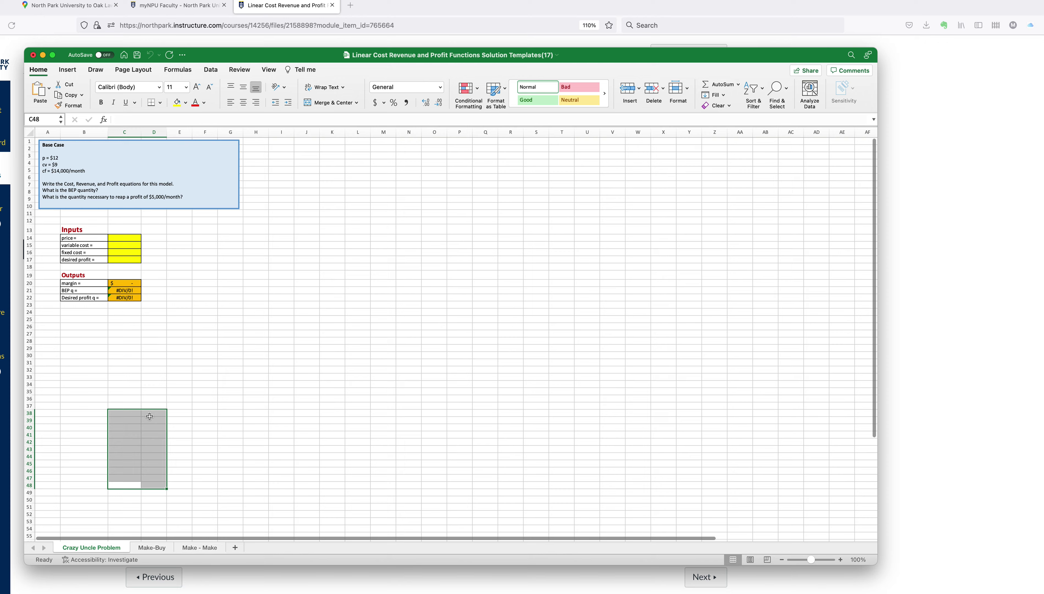
left_click(840, 559)
left_click(840, 558)
left_click(839, 558)
left_click(840, 558)
left_click(840, 559)
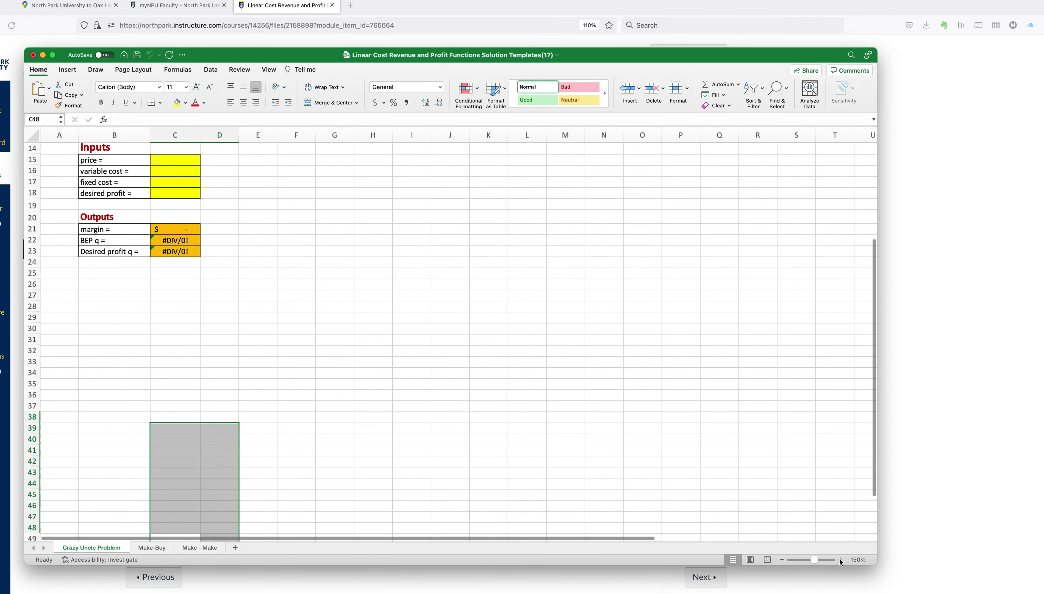
left_click(839, 558)
left_click(839, 558)
left_click(839, 558)
left_click_drag(759, 466, 609, 536)
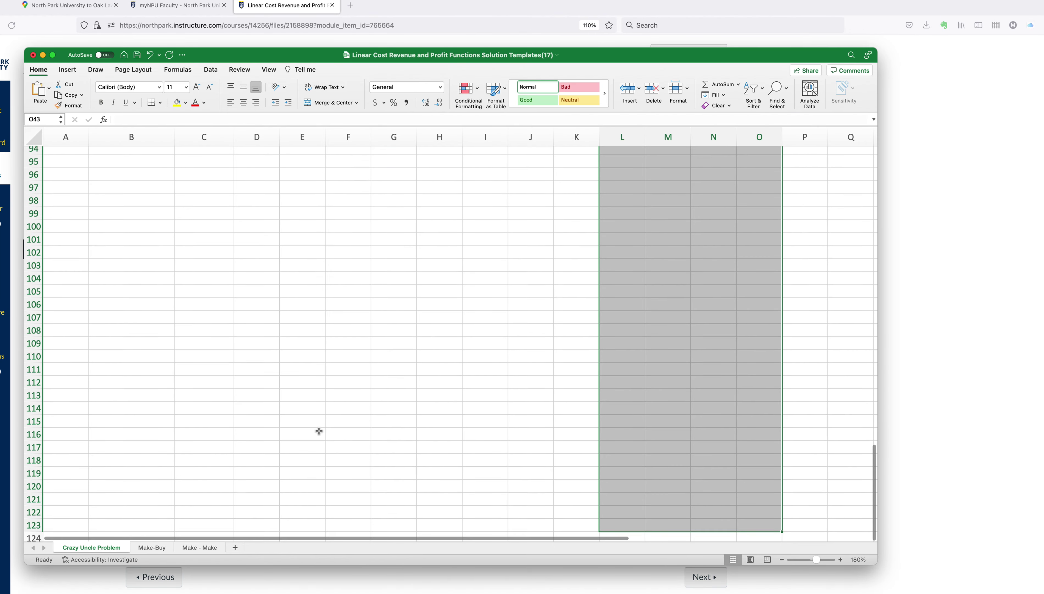
scroll(319, 431, "up", 20)
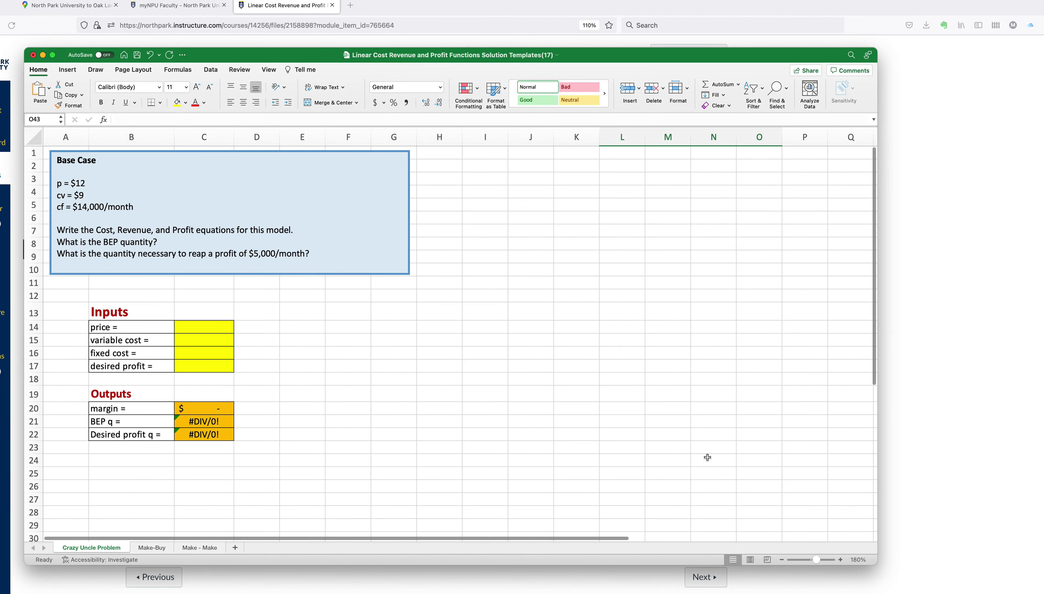
left_click(840, 560)
left_click(840, 560)
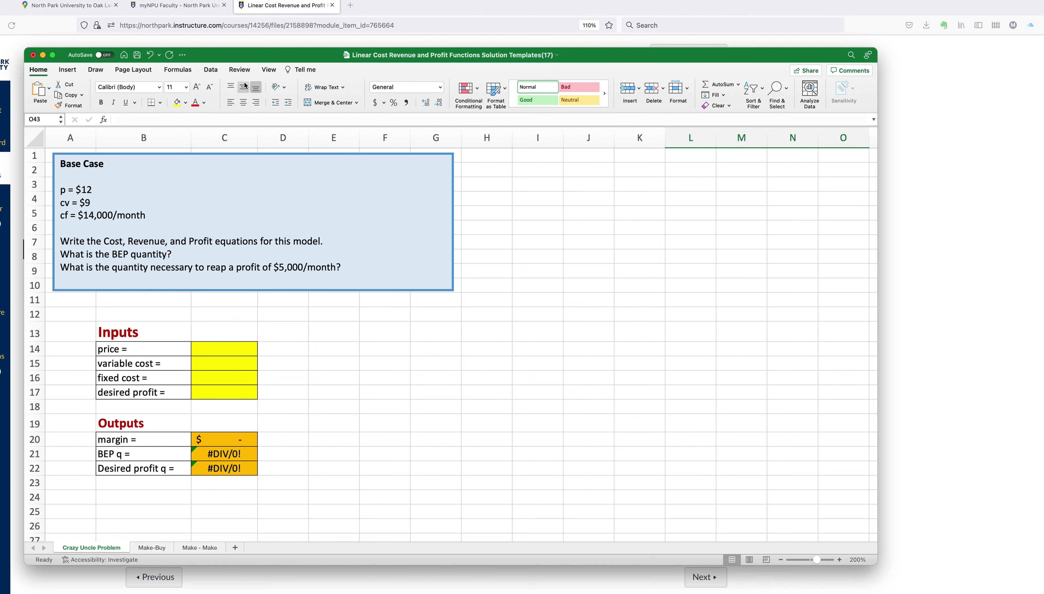
- Insert an empty text box about 4.44" wide and 3.06" high beside the Base Case box, starting in column H
left_click(67, 71)
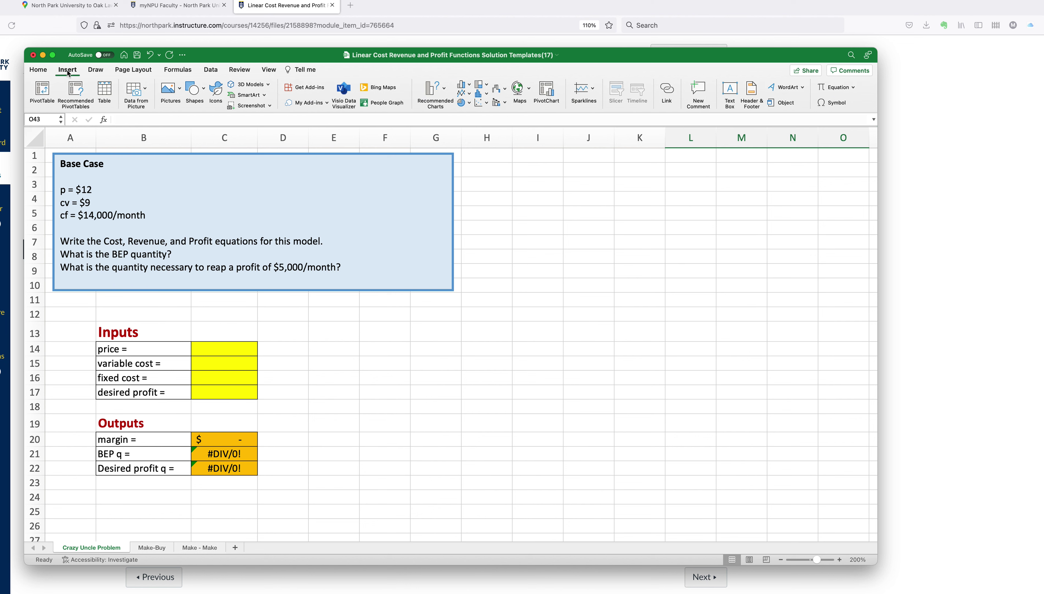
left_click(730, 94)
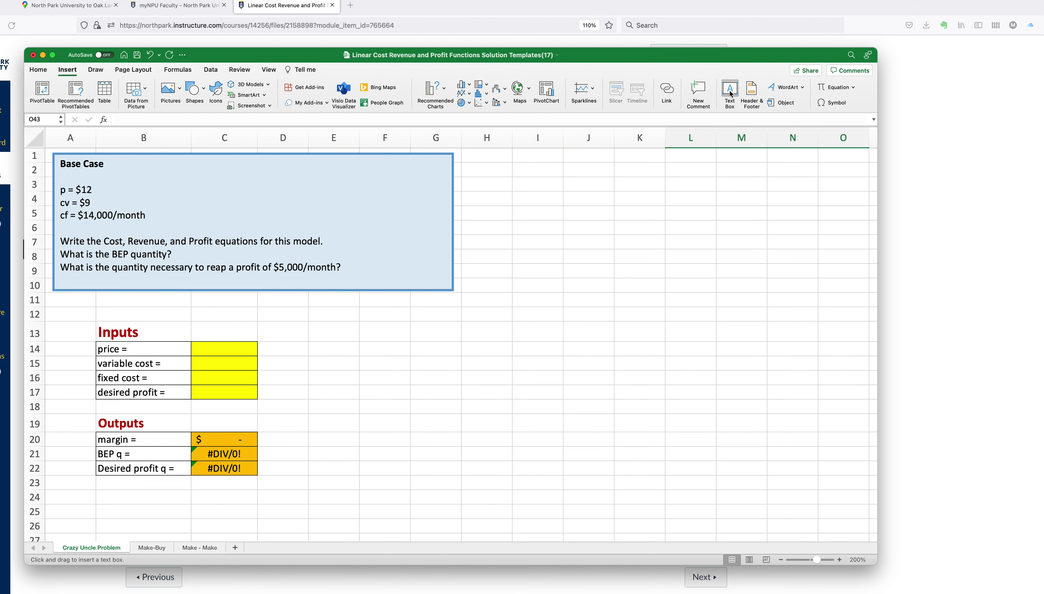
left_click(730, 94)
left_click(730, 95)
left_click_drag(569, 193, 786, 367)
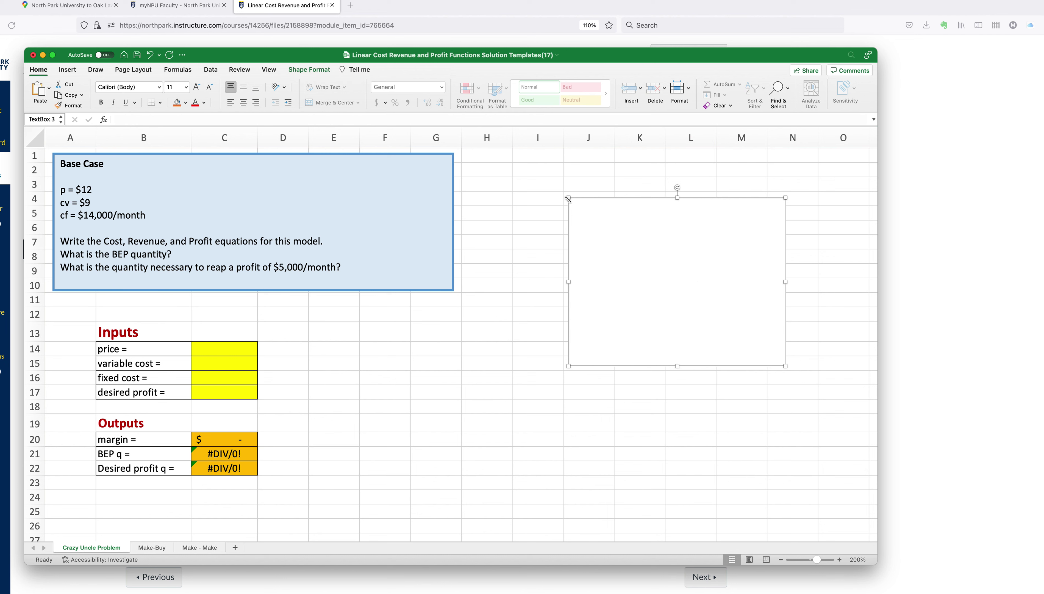
left_click_drag(568, 199, 478, 154)
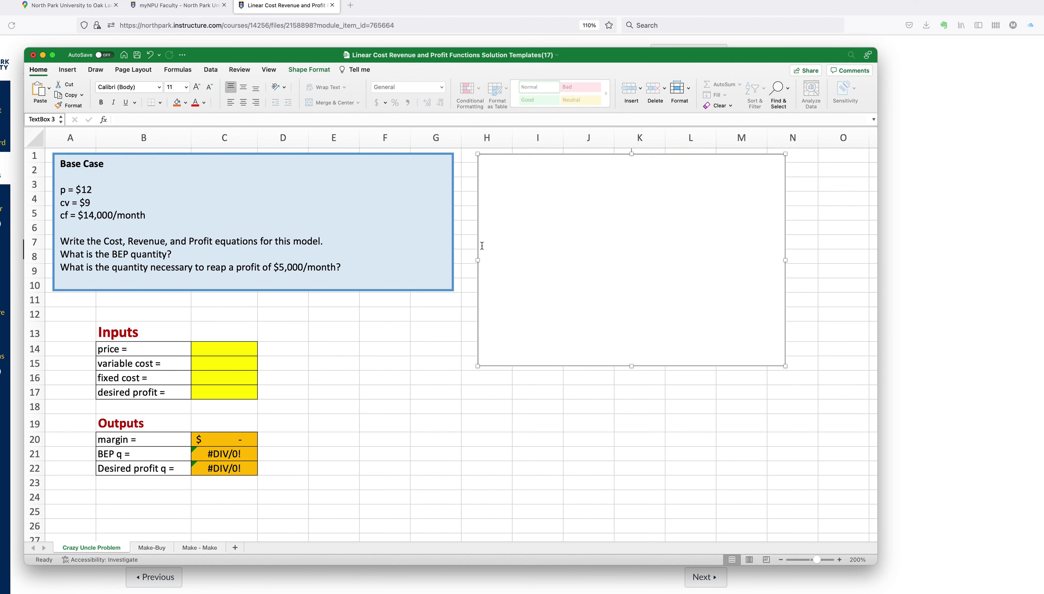
- Enter the label "a." in the new text box with the cost equation "C(q) = 9q + 140000" below it
left_click(524, 169)
type("a.")
key("Return")
type("C(q) = 9q + 140000")
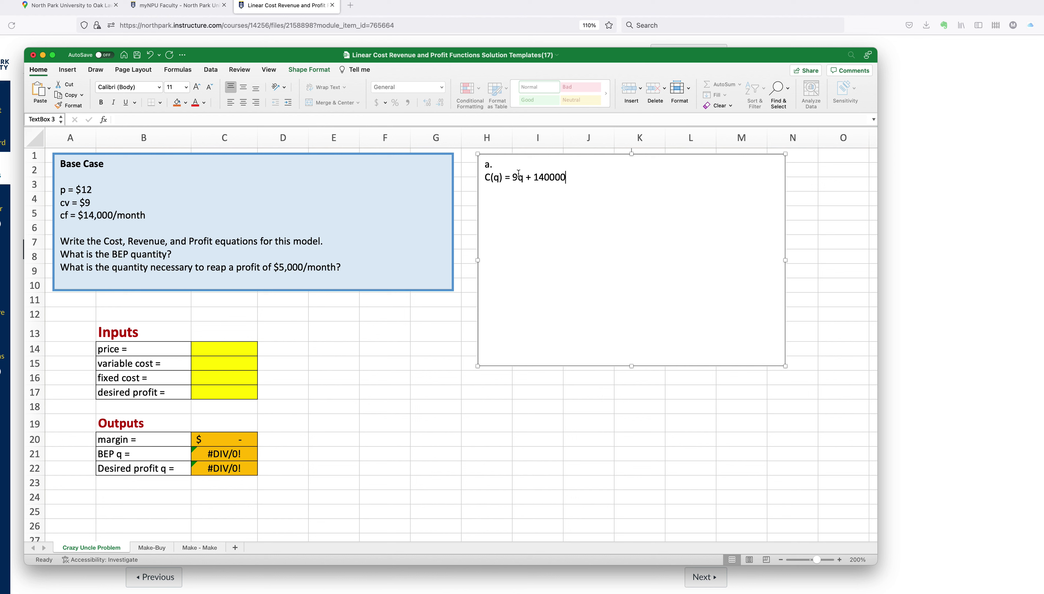
type("\\")
key("BackSpace")
type("\\")
key("BackSpace")
key("Return")
key("Return")
type("r")
key("BackSpace")
key("BackSpace")
double_click(518, 176)
type("9q +")
- Add the revenue equation "R(q) = 12q" on the line below the cost equation
left_click(498, 203)
key("BackSpace")
type("R")
type("(q")
type(")")
key("BackSpace")
type("(")
key("BackSpace")
type(") = 12q")
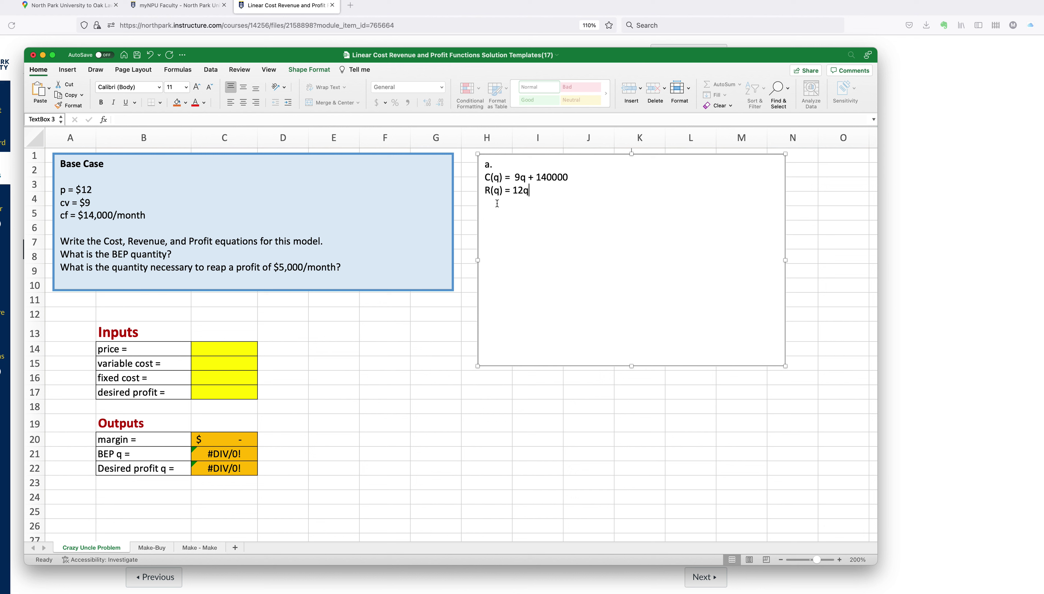
- Add the profit equation "P(q) = R(q) - C(q) = 3q -14000" below the revenue equation
key("Return")
type("R")
key("BackSpace")
type("P(")
type(") = R(q) - C(q) =")
type("3q +")
key("BackSpace")
type("-14000")
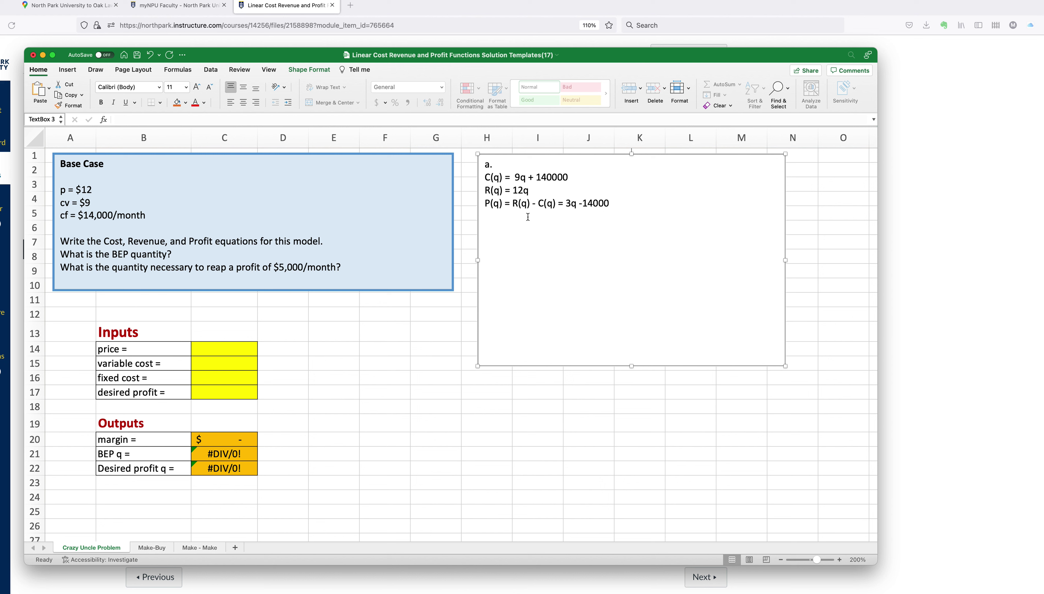
- Leave a blank line after the equations and add the label "b." with an answer line below it
key("Return")
key("Return")
type("b")
key("Return")
- Fill in the Inputs table with price 12, variable cost 9, fixed cost 14000 and desired profit 5000
left_click(232, 346)
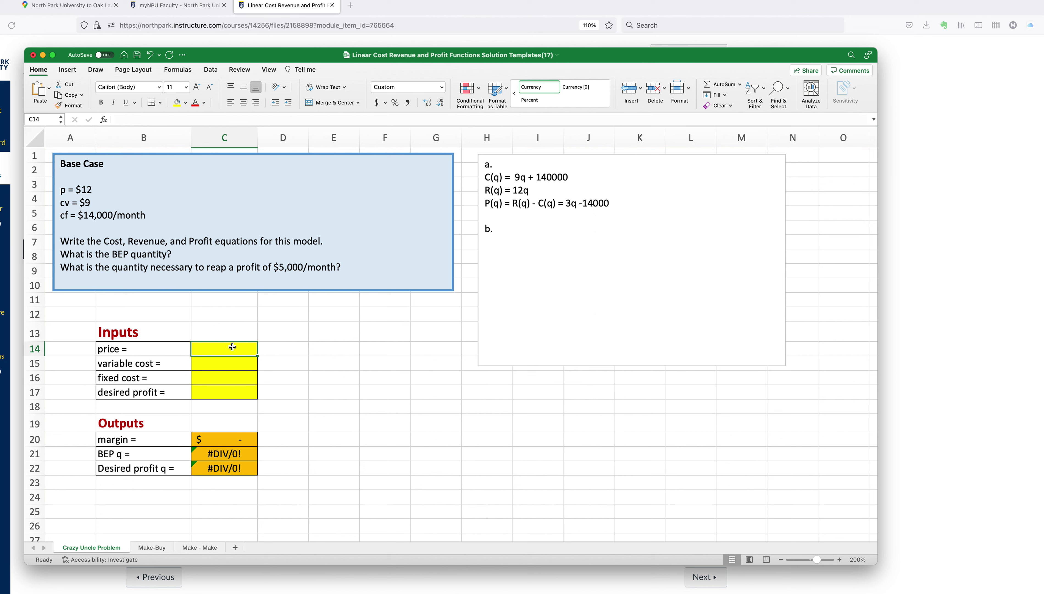
type("12")
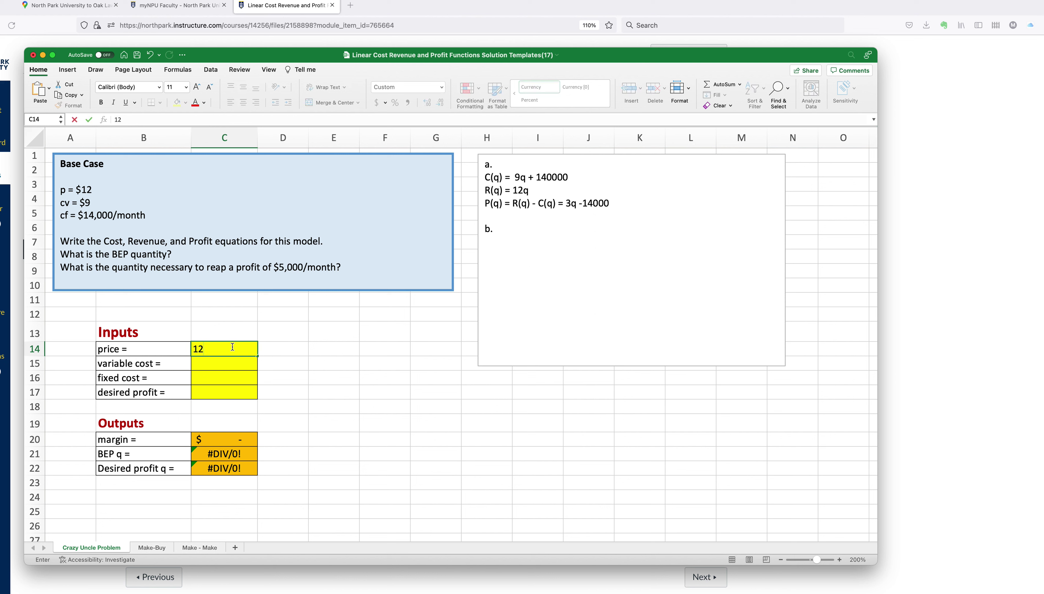
key("Return")
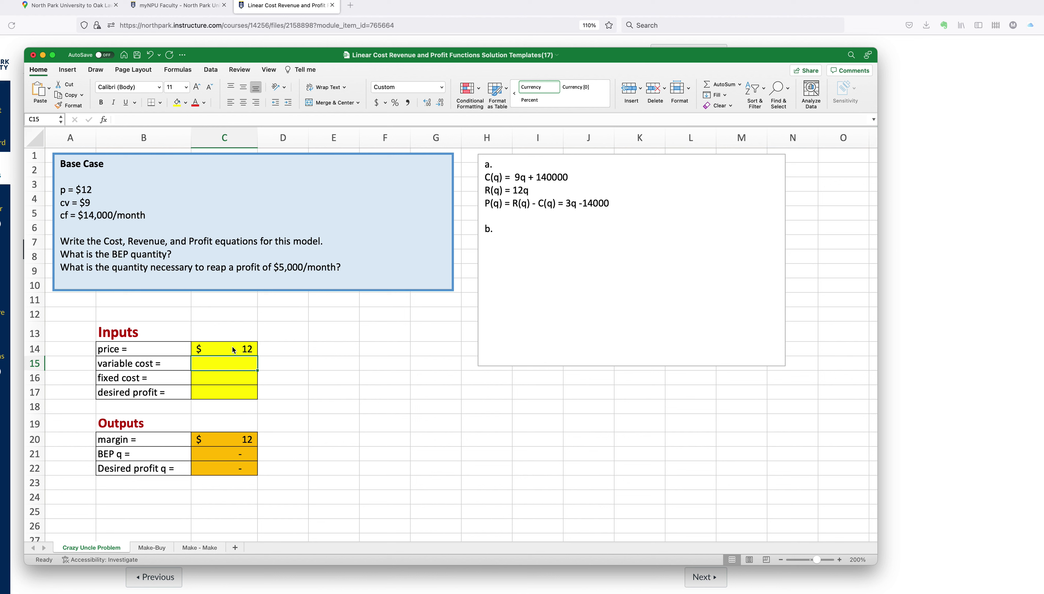
type("9")
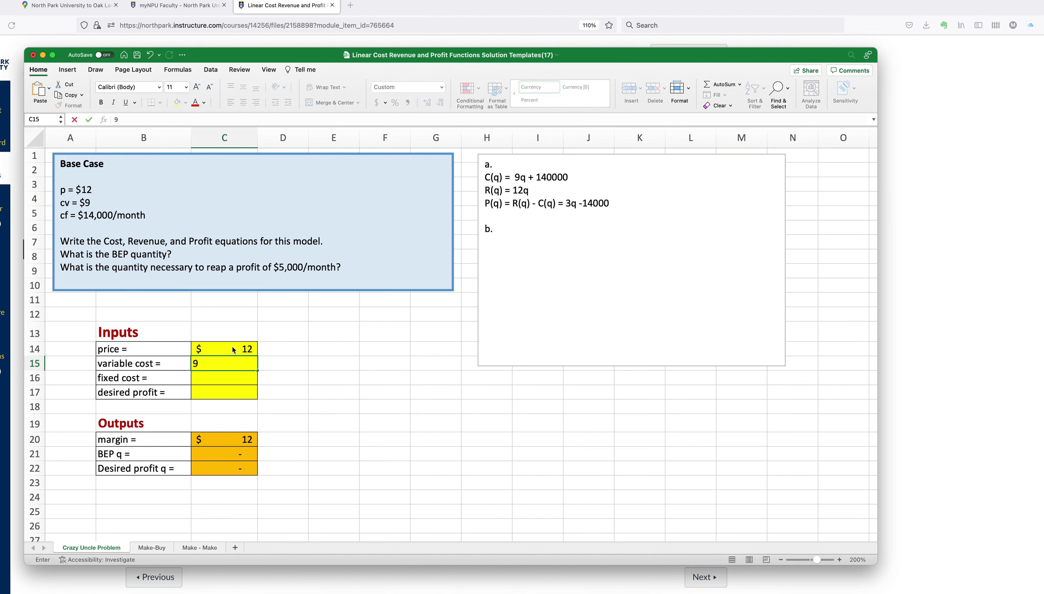
key("Return")
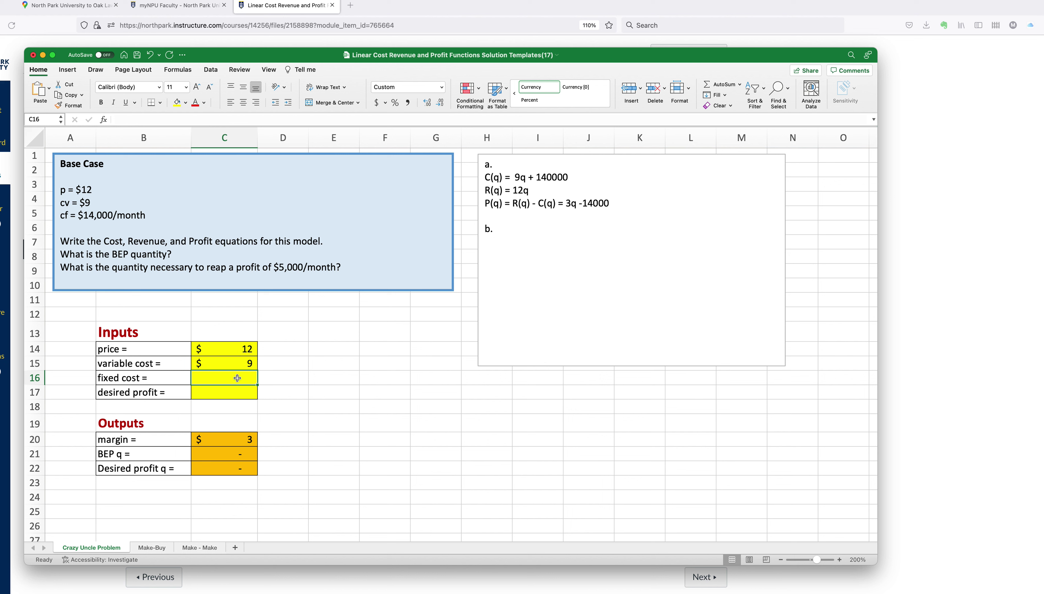
type("14000")
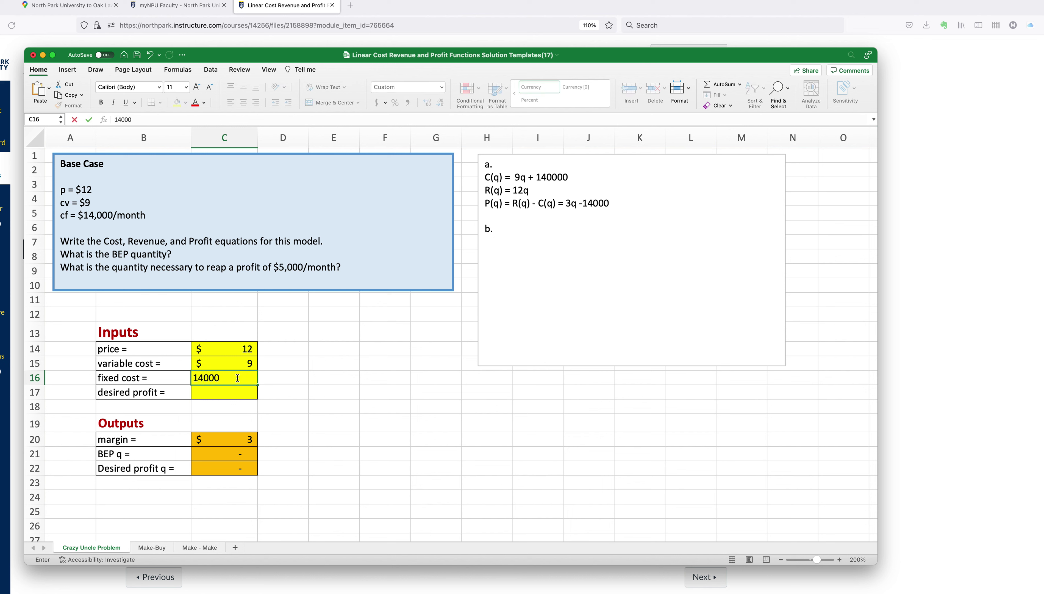
key("Return")
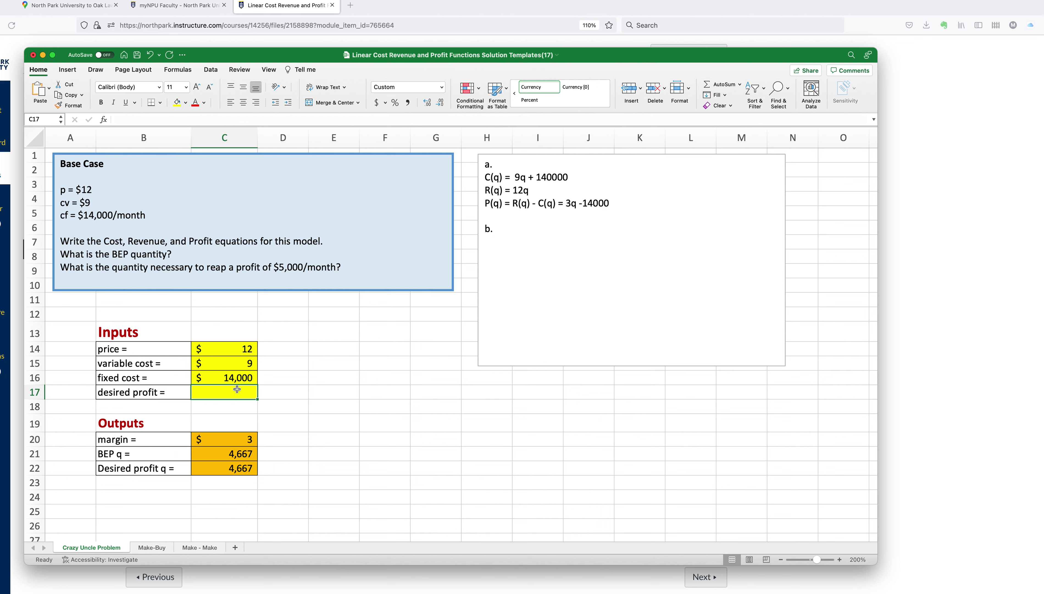
type("5000")
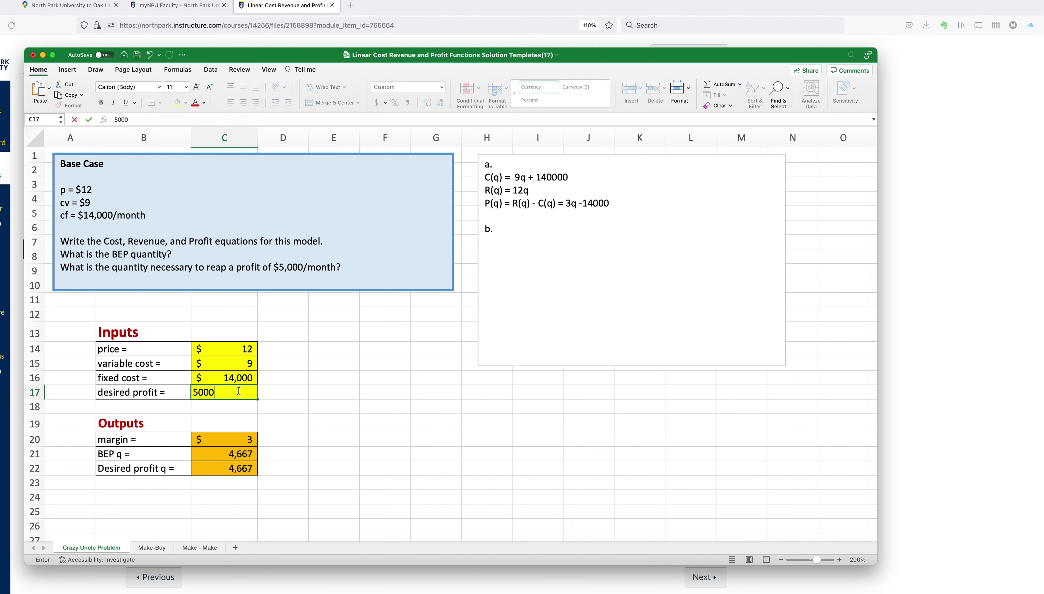
key("Return")
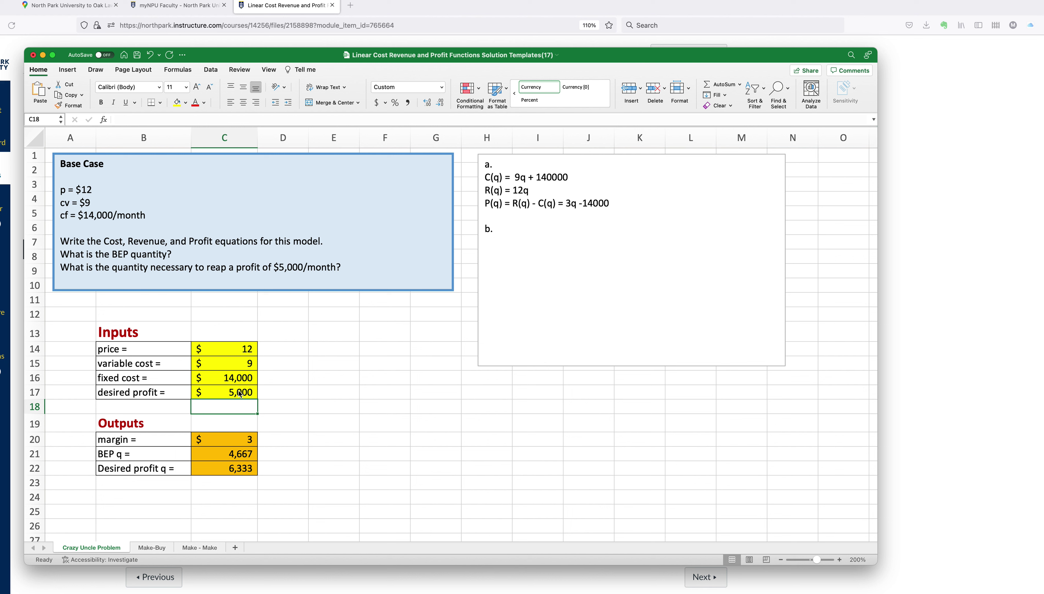
- Write "The BEP quantity is 4,667" under part b of the answer box and add the label "c." below it
left_click(498, 239)
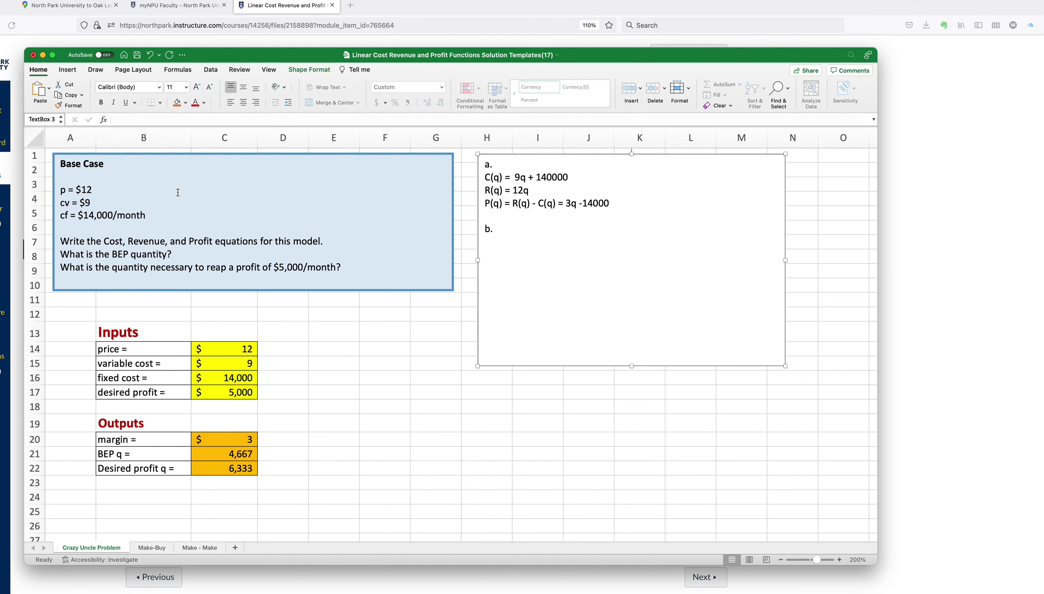
type("The BEP quantity is 4,667")
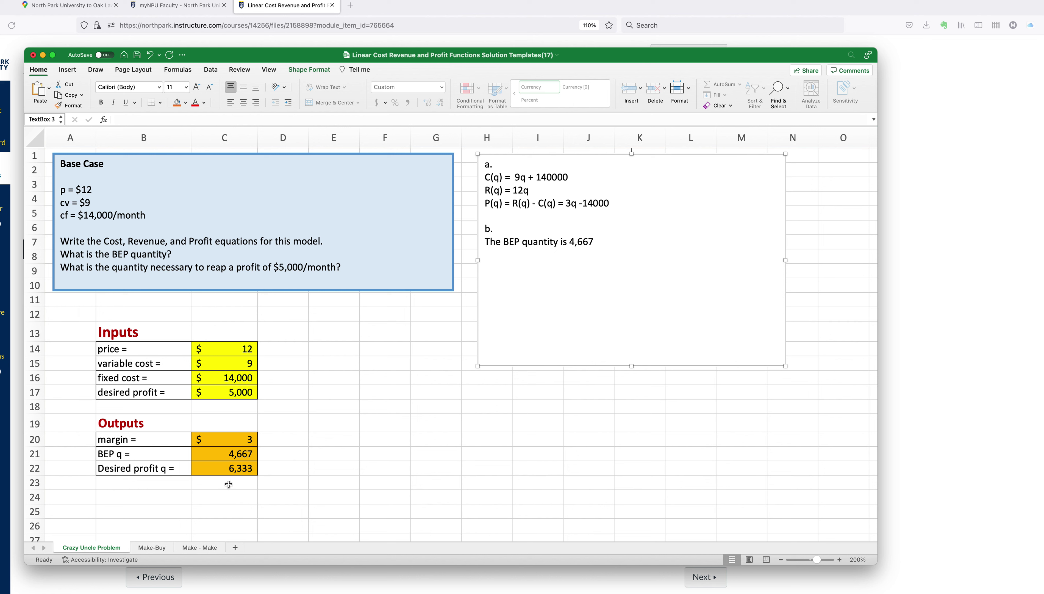
key("Return")
key("Return")
type("c.")
key("Return")
- Copy "the quantity necessary to reap a profit of $5,000/month" from the Base Case box into the line under "c."
left_click_drag(96, 267, 334, 274)
key("super+c")
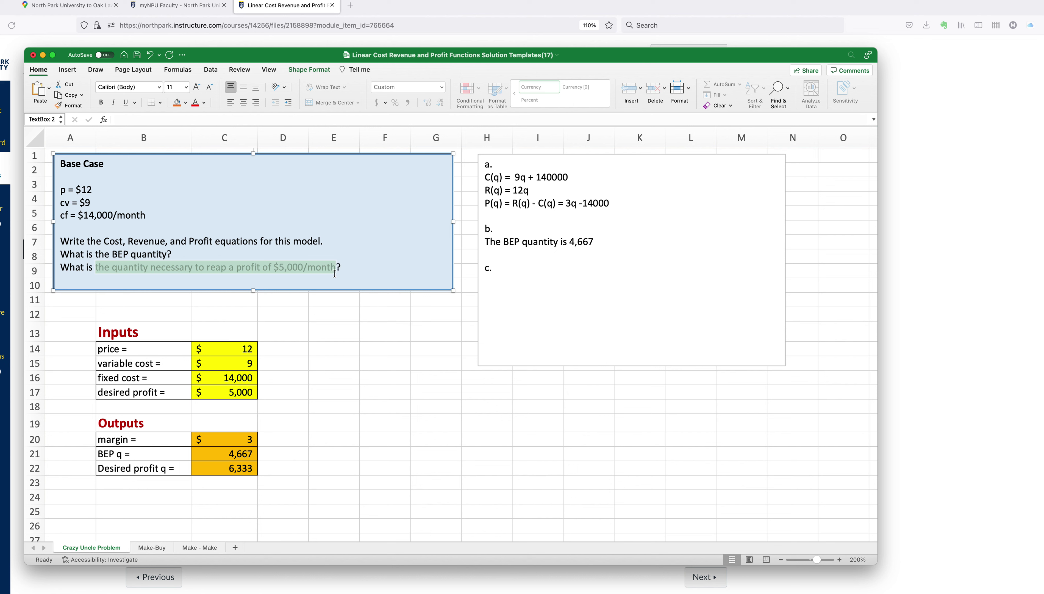
left_click(511, 283)
key("super+v")
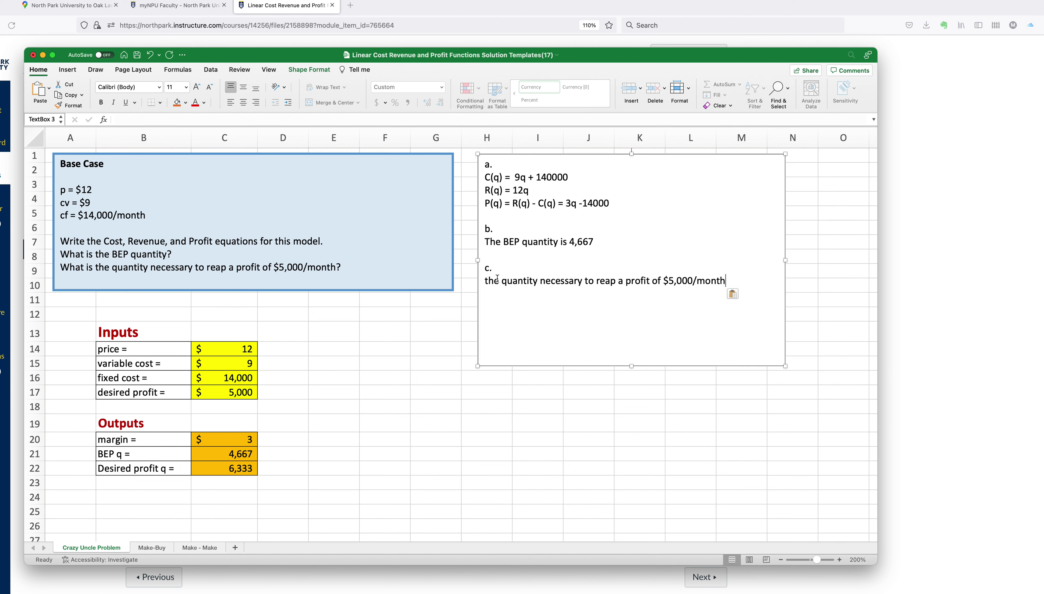
- Complete part c's sentence with a capital "The" and the ending "is 6,333 units.", and append "units." to part b's answer
left_click(489, 280)
key("BackSpace")
type("T")
left_click(744, 283)
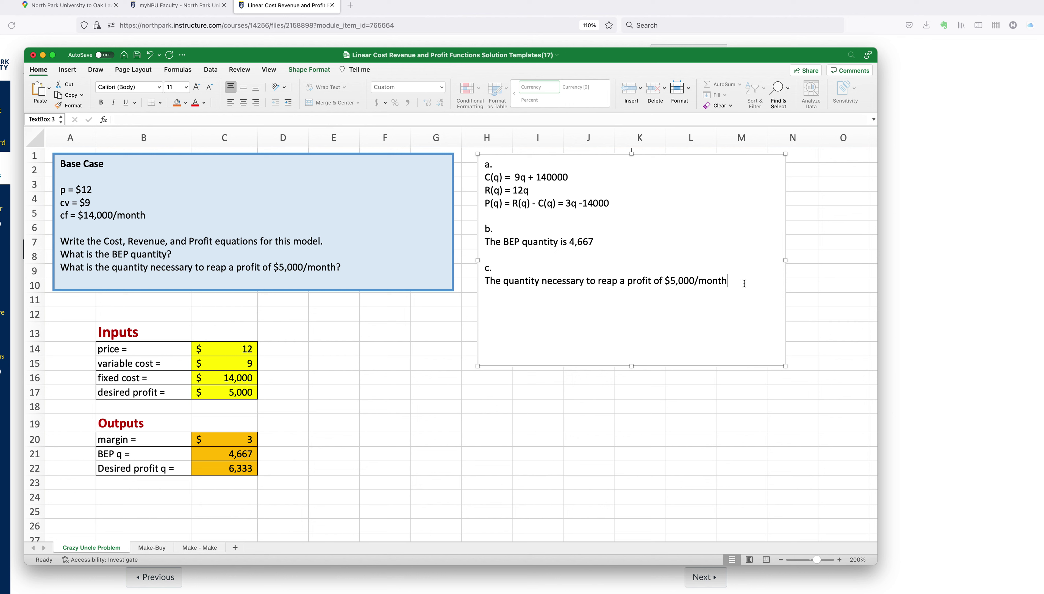
type("is 6,333 units.")
left_click(605, 241)
type("units.")
- Apply the preset shape style with the orange outline to the answer text box
left_click(598, 155)
left_click(596, 153)
left_click(310, 70)
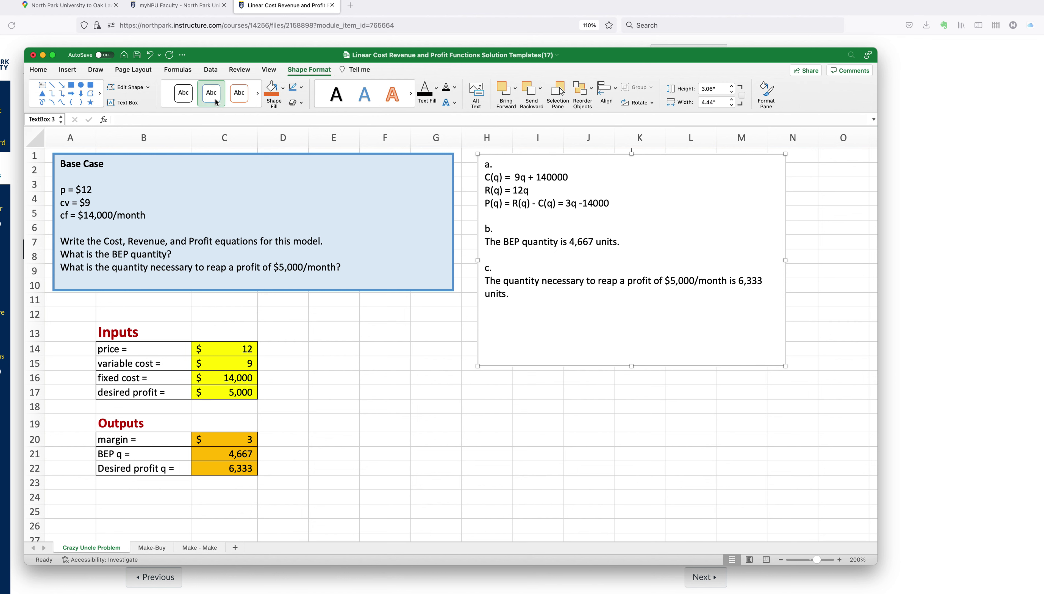
left_click(238, 94)
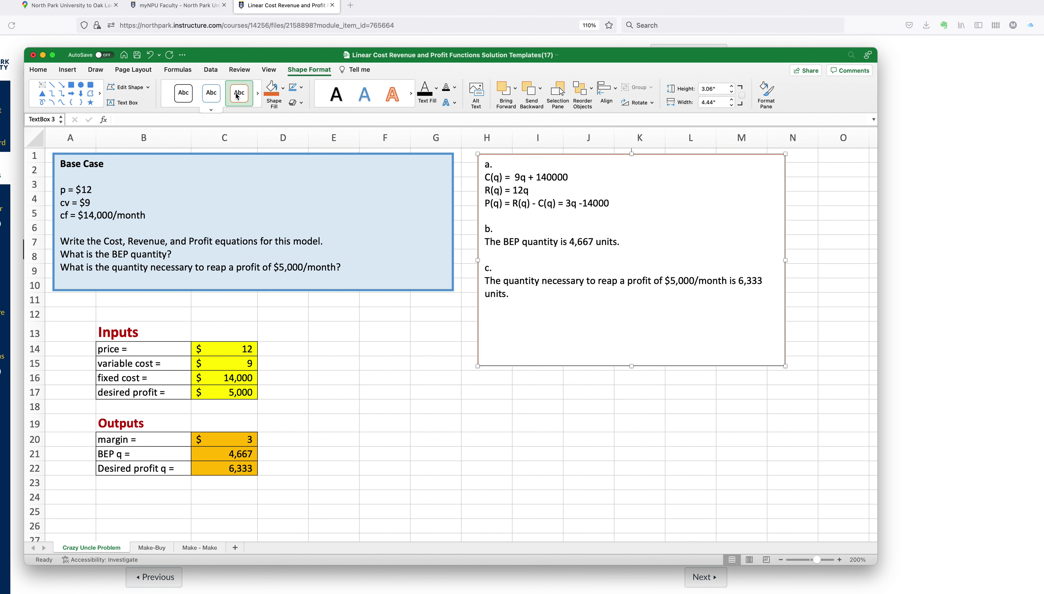
- Fill the answer text box with light orange and add the label "d." below part c
left_click(284, 87)
left_click(315, 158)
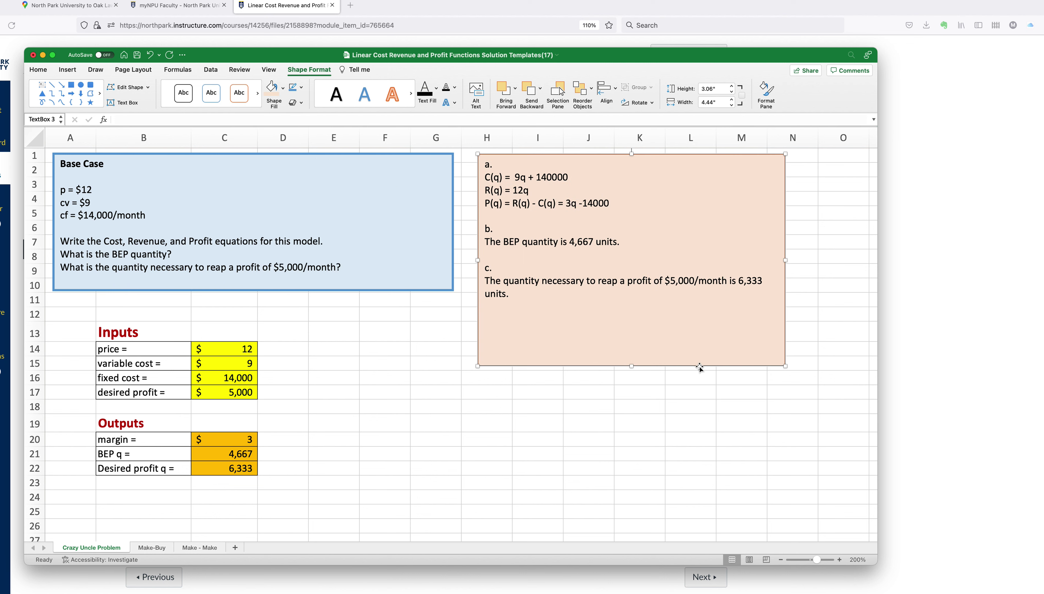
left_click(518, 316)
key("Return")
key("Return")
type("d.")
key("Return")
- Enter the labels "q =", "C", "R" and "P =" in cells E20 through E23
left_click(331, 441)
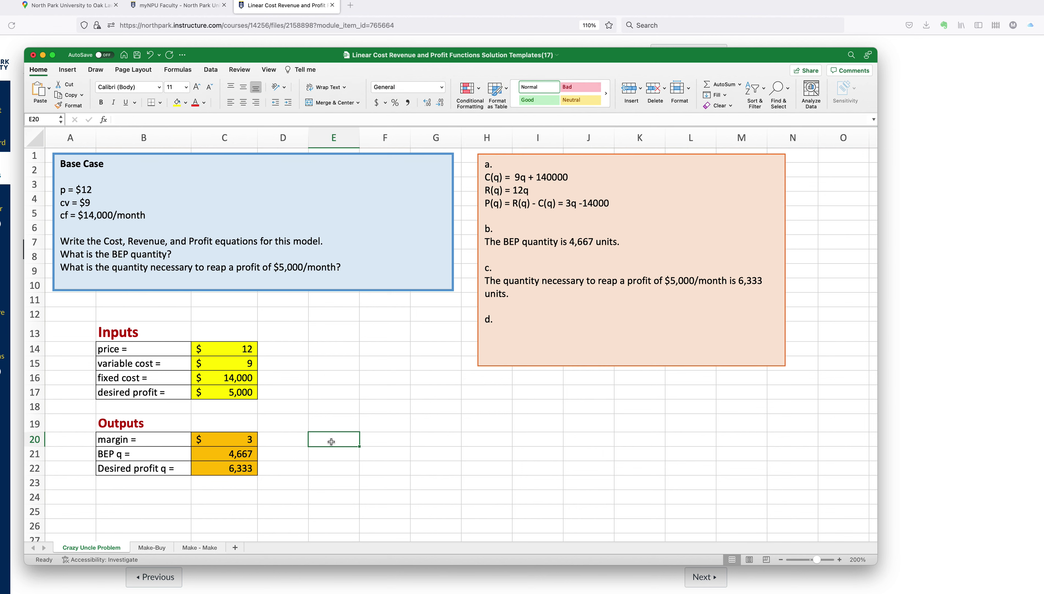
type("q =")
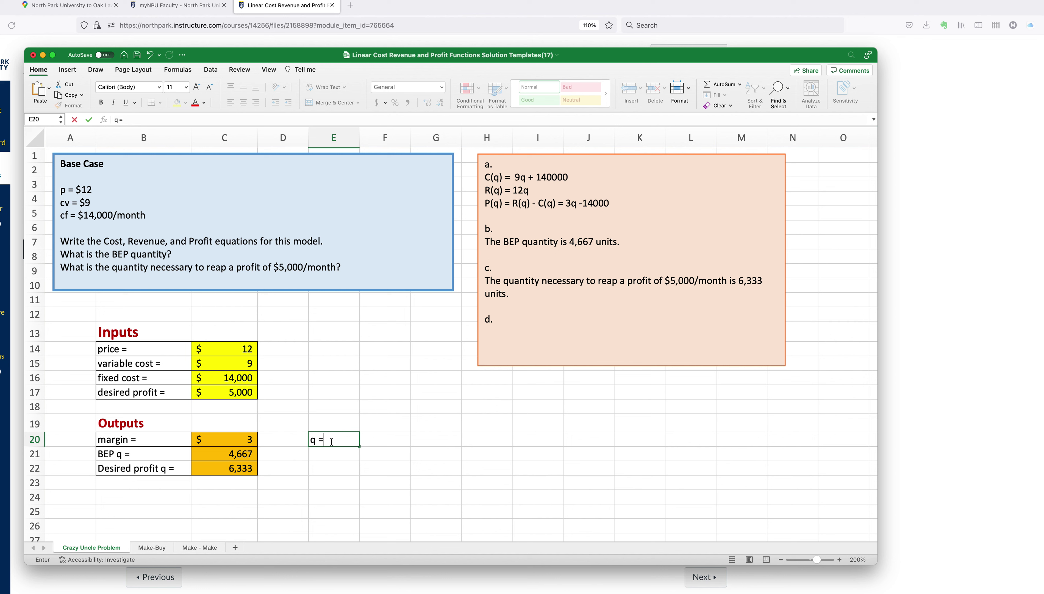
key("Tab")
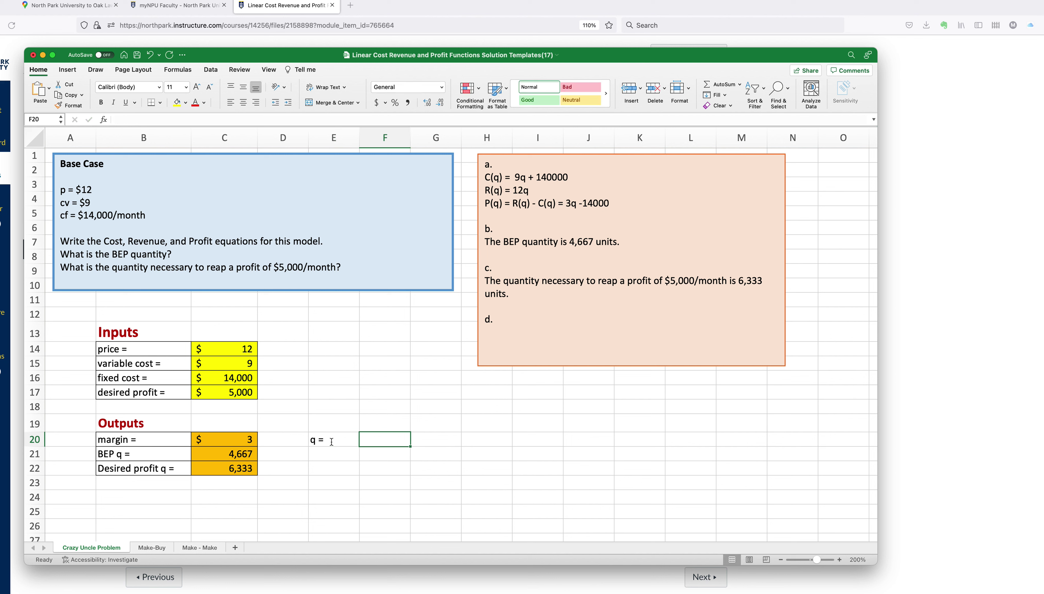
left_click(330, 456)
type("C")
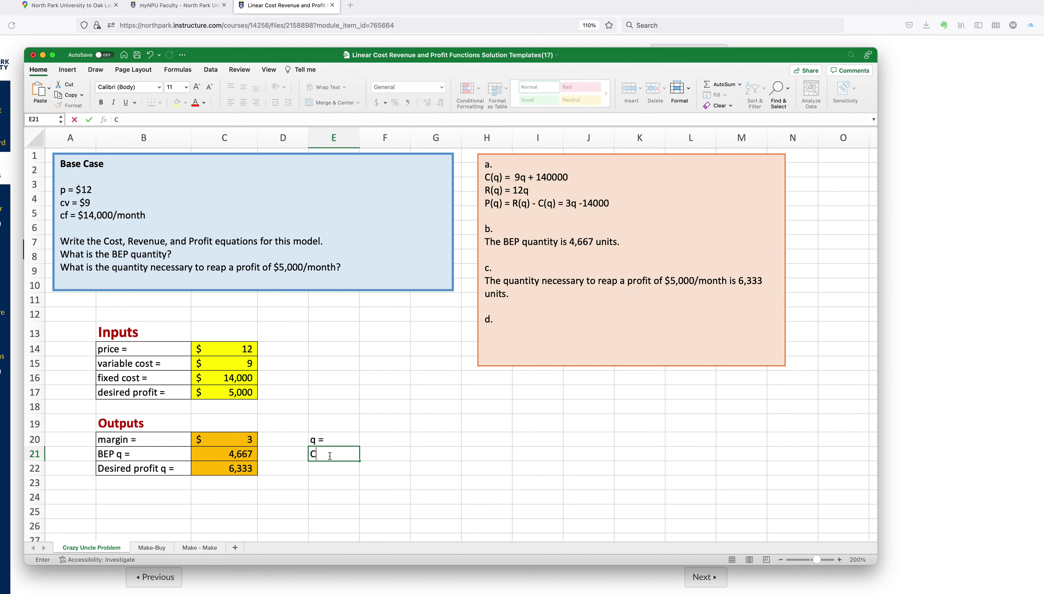
key("Return")
type("R")
key("Return")
key("F2")
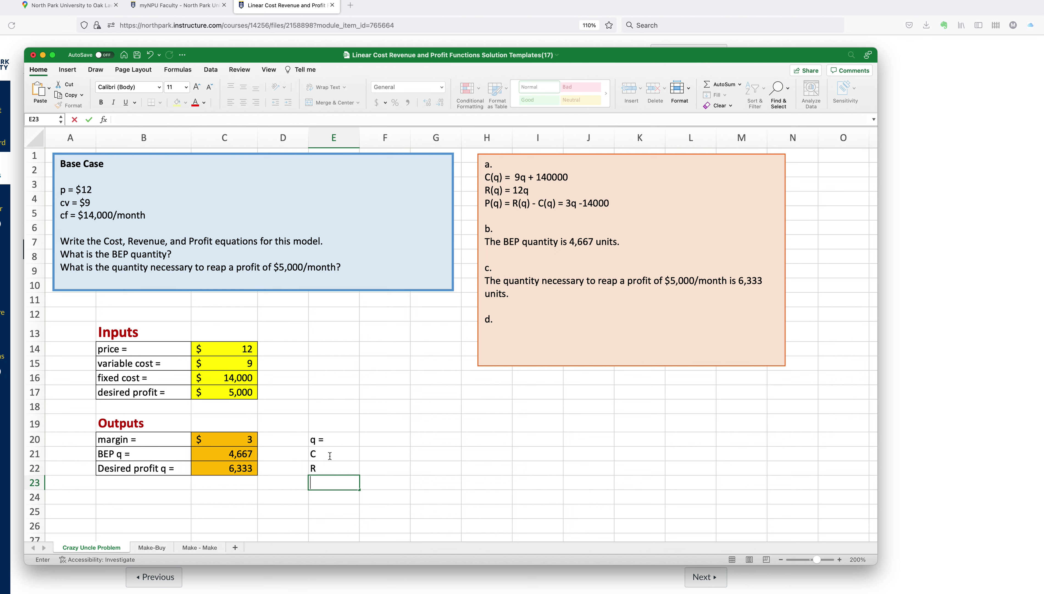
type("P =")
- Append an equals sign to the "R" label in E22 and the "C" label in E21
left_click(330, 468)
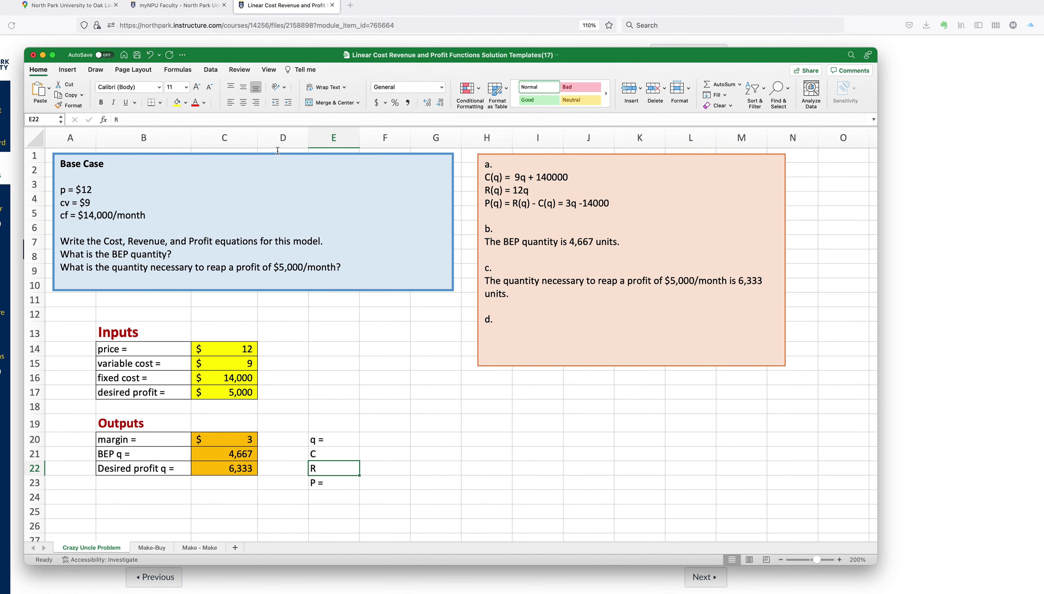
left_click(272, 120)
type("=")
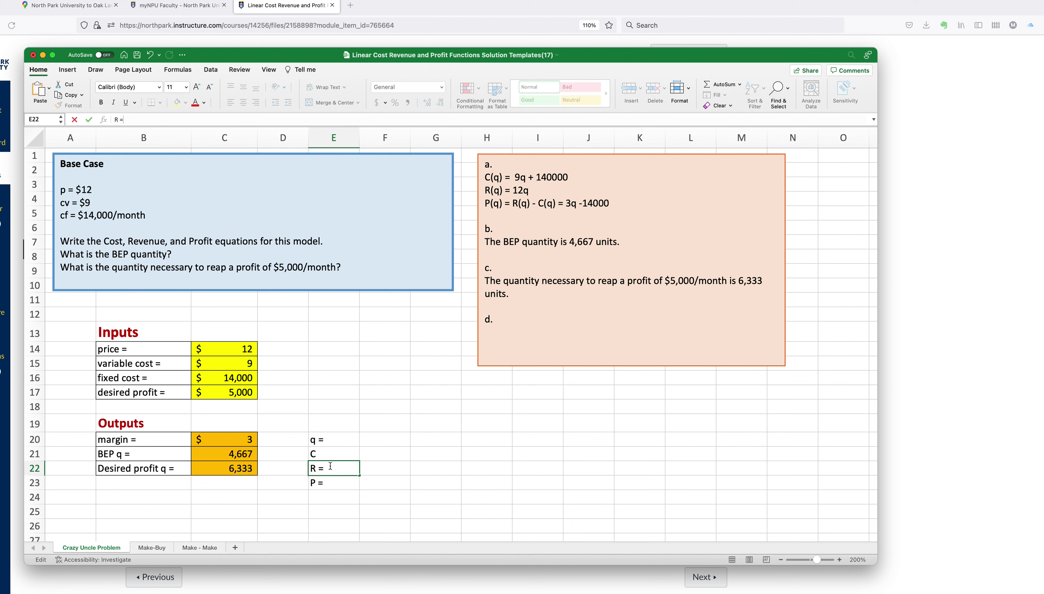
left_click(330, 449)
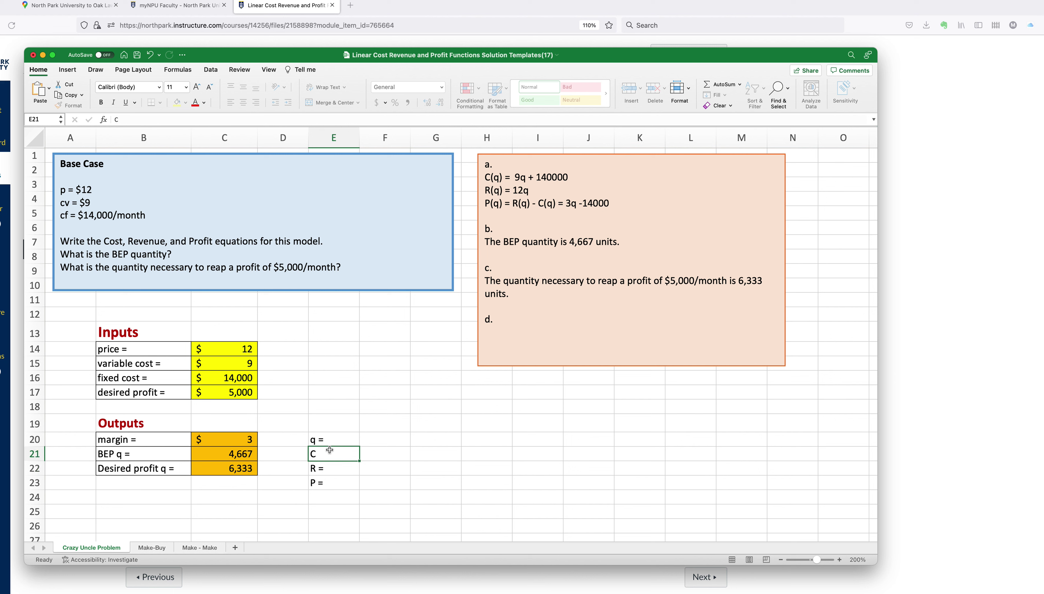
left_click(203, 117)
type("=")
- Enter a quantity of 2000 in F20 and compute the cost in F21 with =F20*C15+C16
left_click(388, 441)
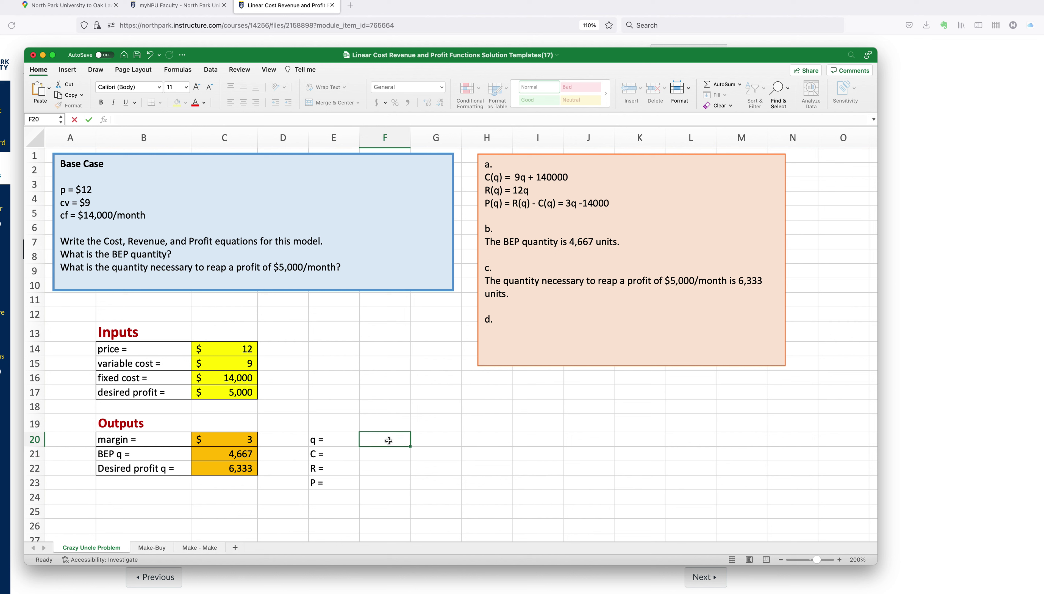
type("2000")
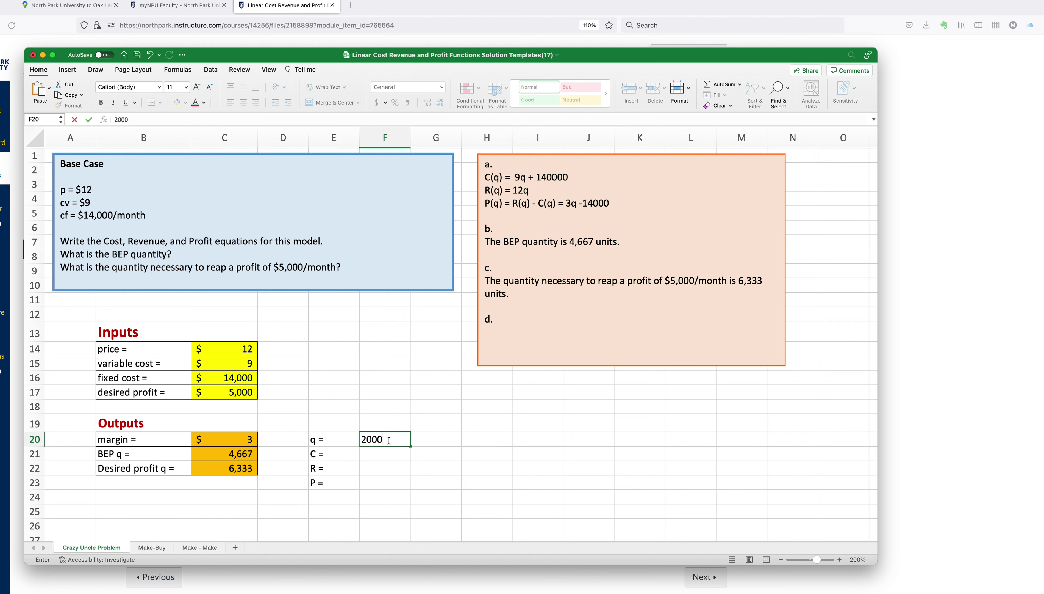
key("Return")
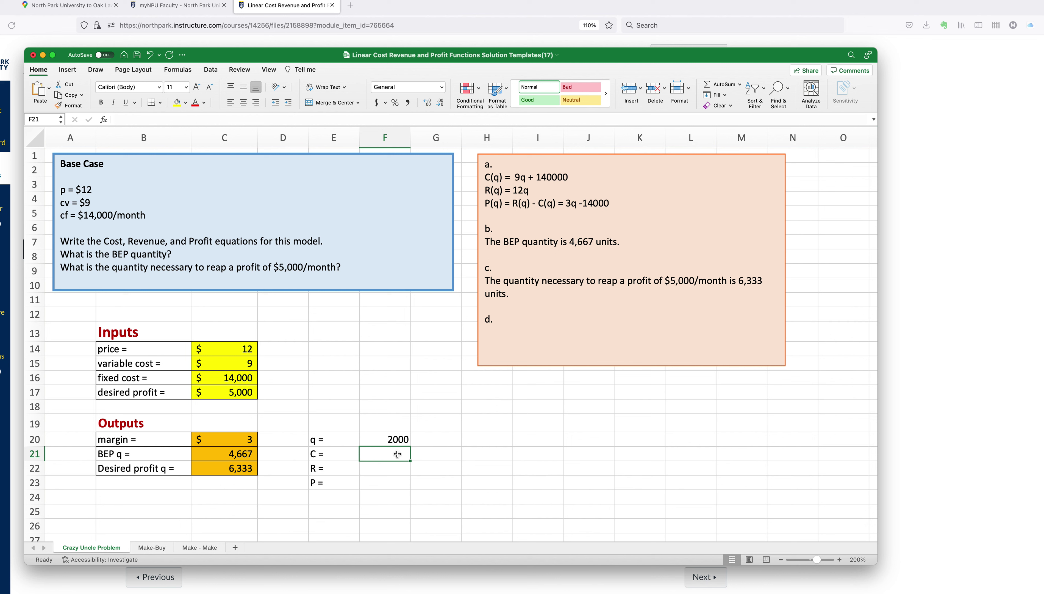
type("=")
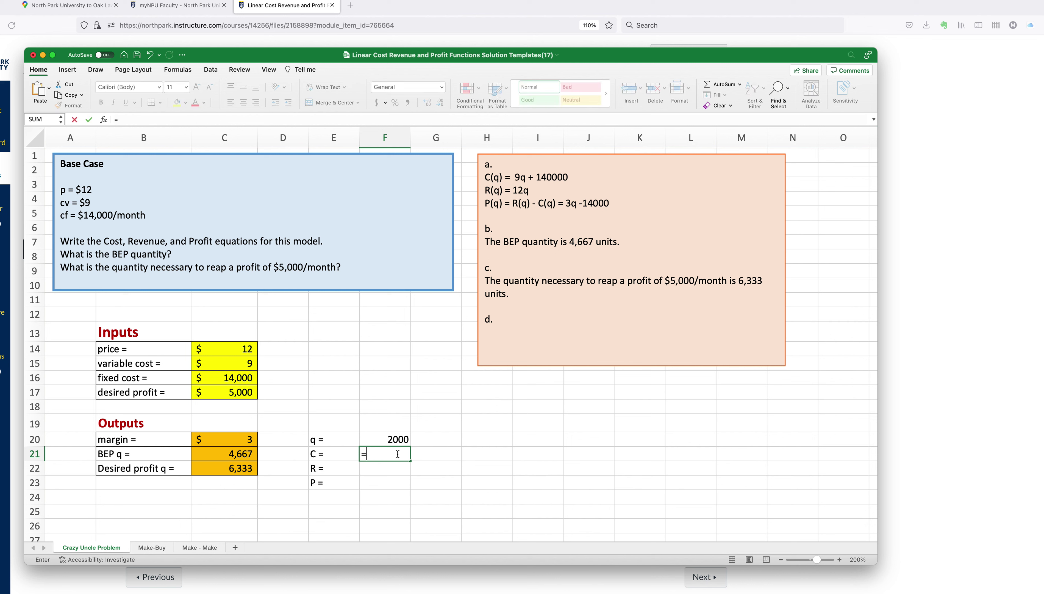
left_click(404, 437)
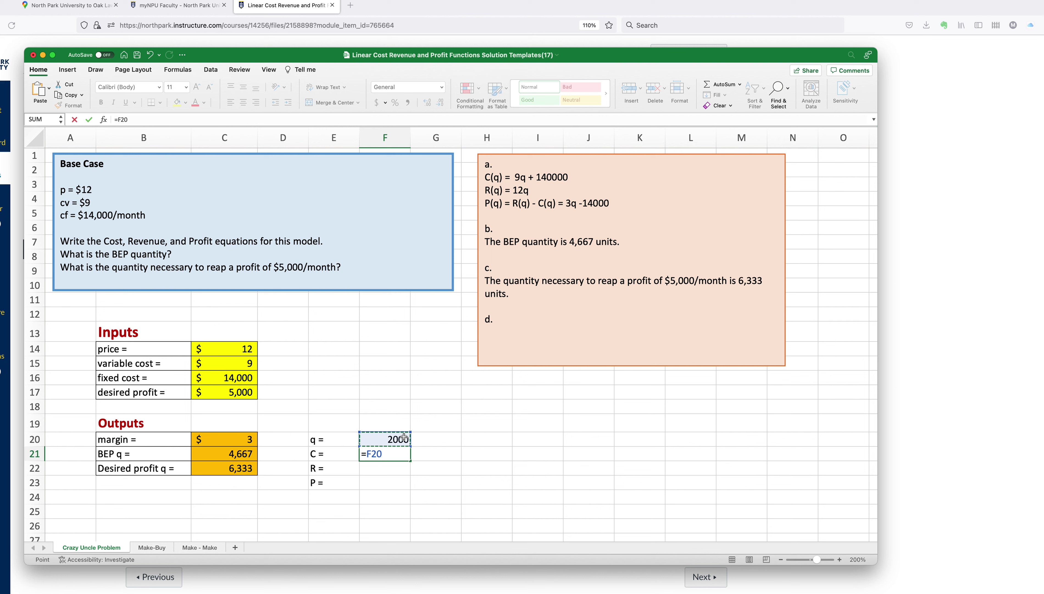
type("*")
left_click(242, 360)
type("+")
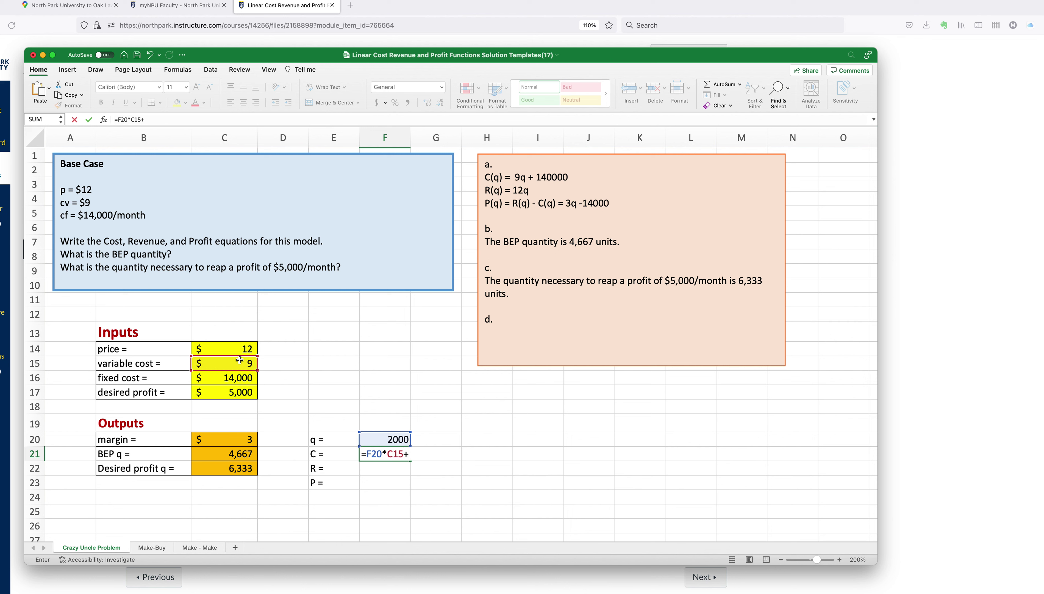
left_click(232, 379)
key("Return")
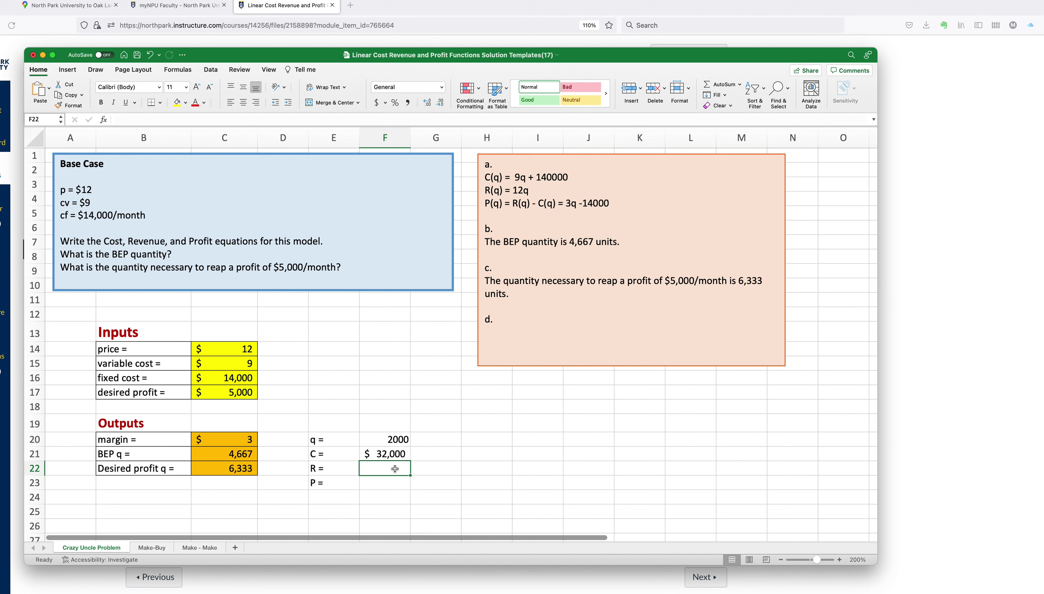
- Compute the revenue in F22 as quantity times price with =F20*C14
type("=")
left_click(393, 438)
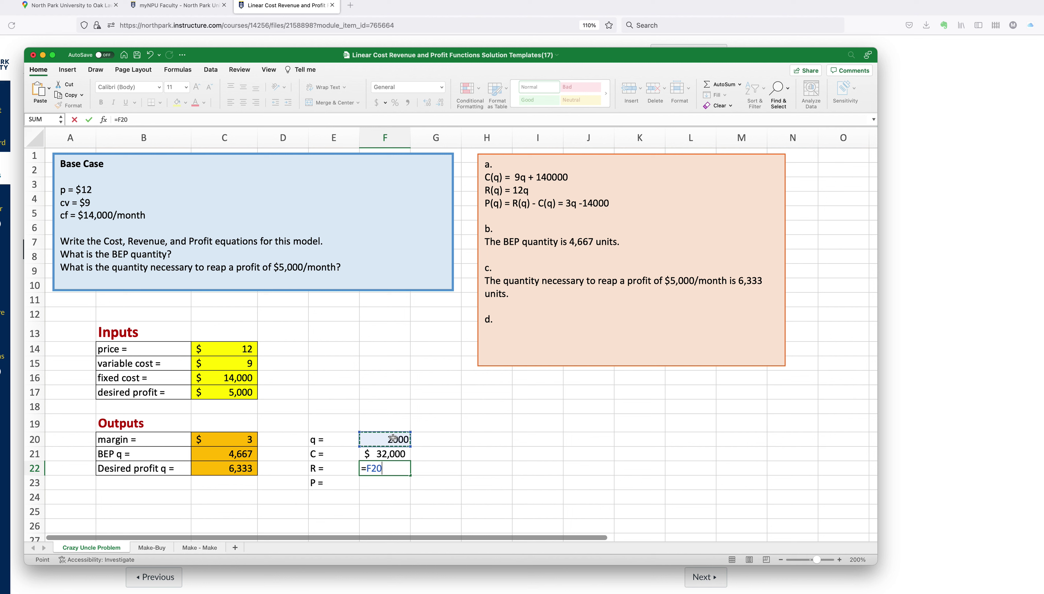
type("*")
left_click(243, 353)
key("Return")
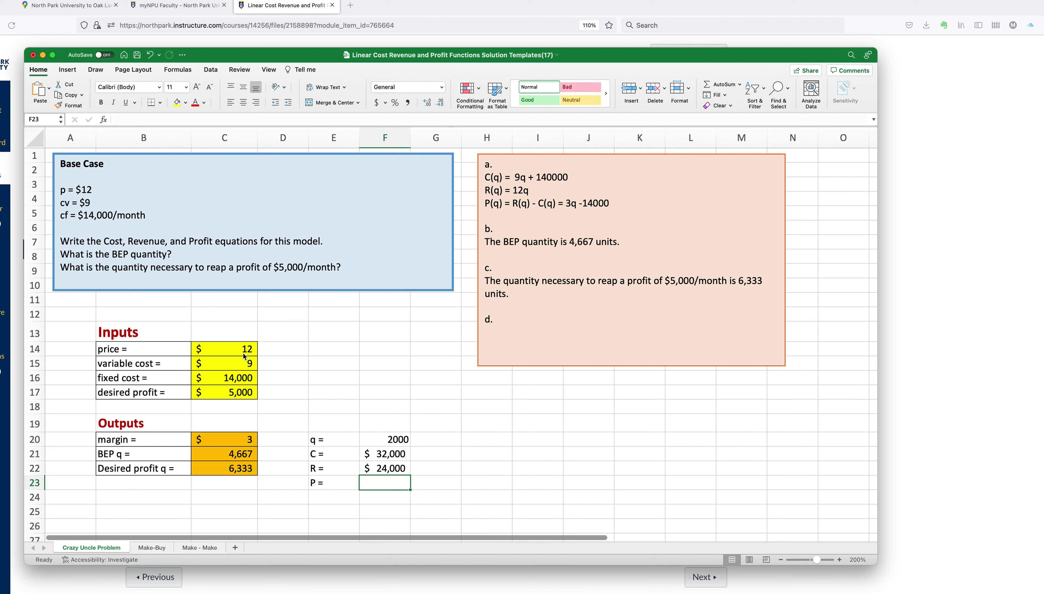
- Compute the profit in F23 as revenue minus cost with =F22-F21
double_click(380, 480)
type("=")
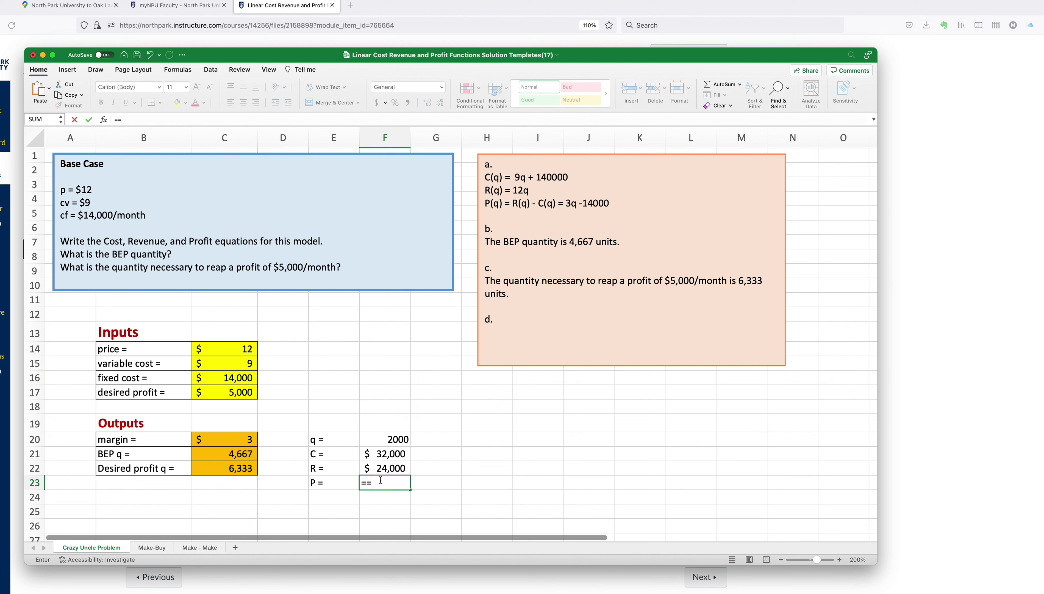
left_click(388, 466)
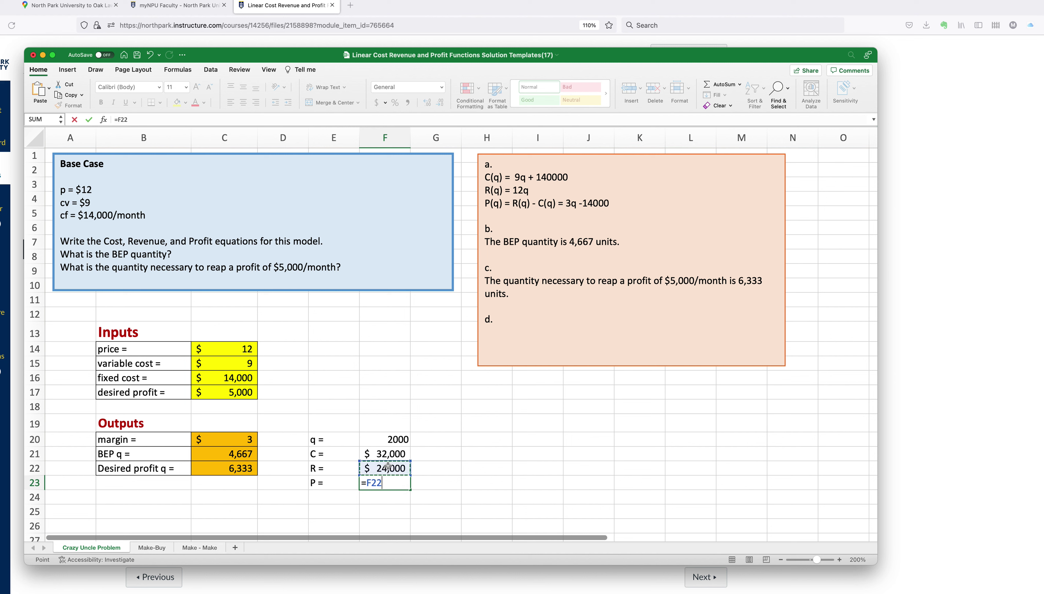
type("-")
left_click(390, 454)
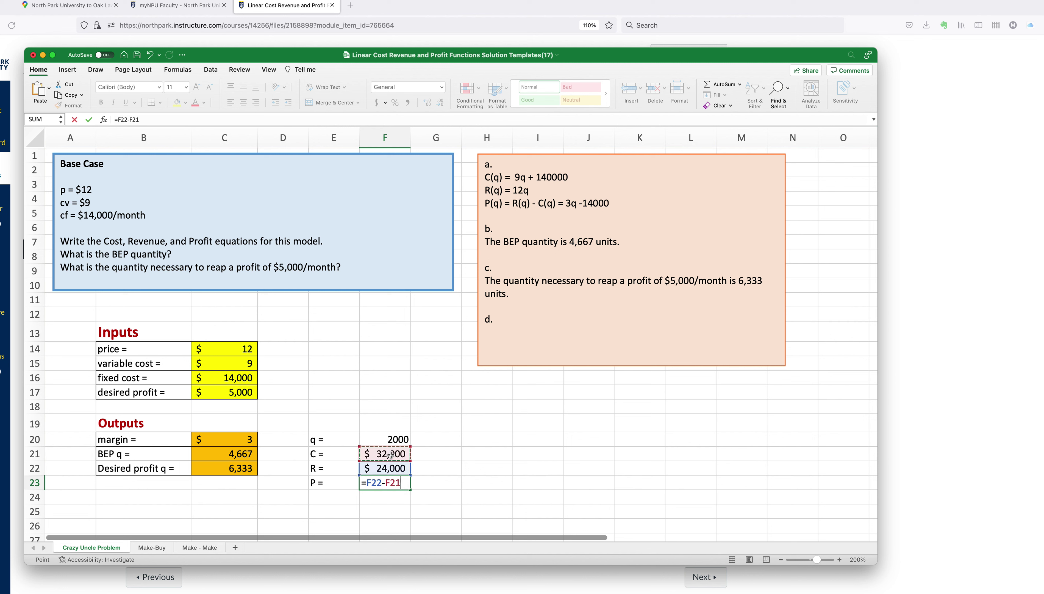
key("Return")
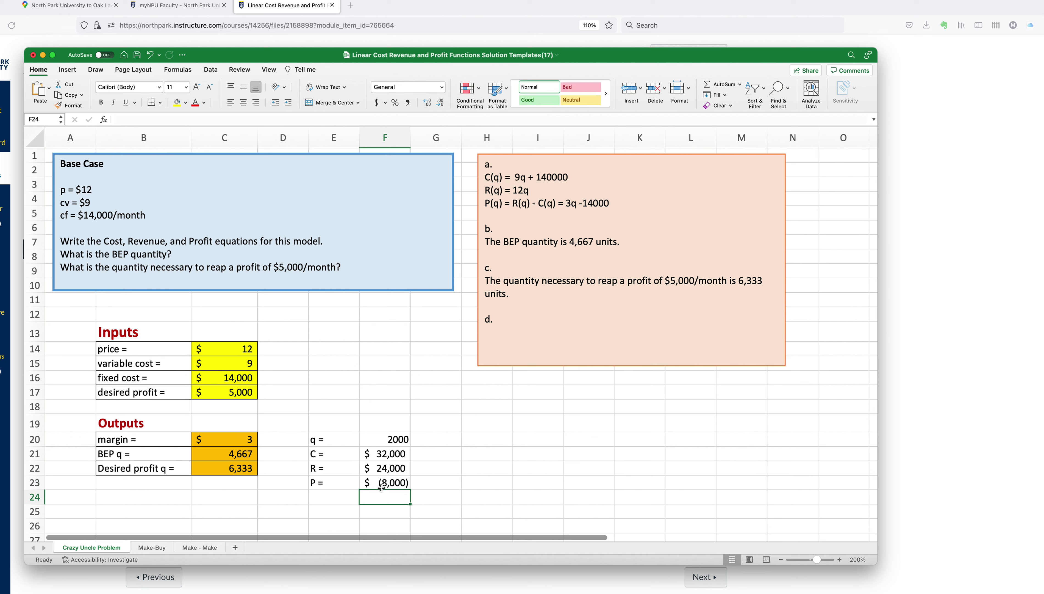
- Replace the profit formula in F23 with quantity times margin minus fixed cost, =F20*C20-C16
left_click(389, 481)
type("=")
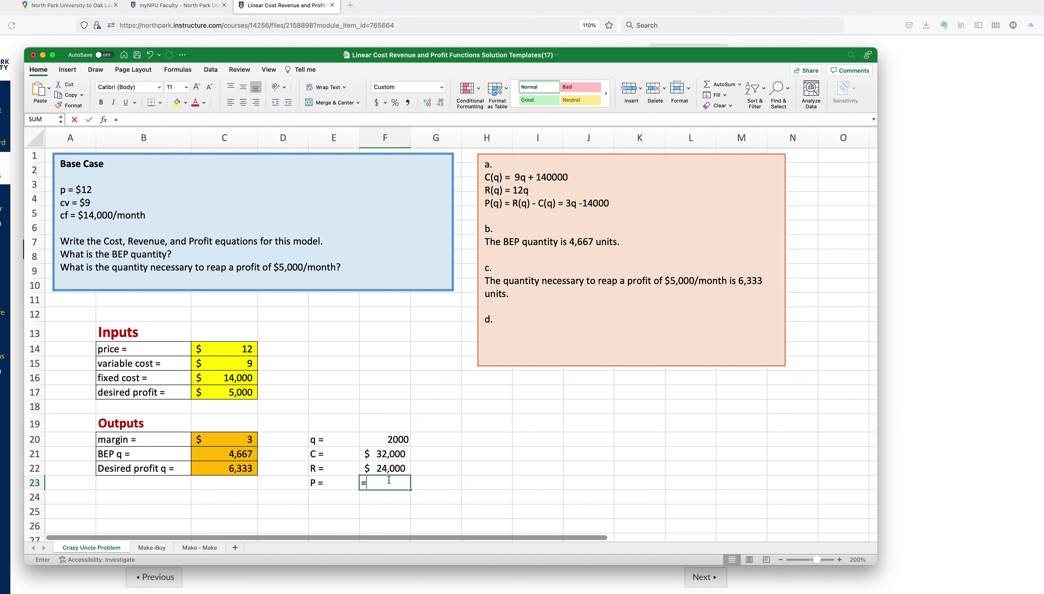
left_click(393, 439)
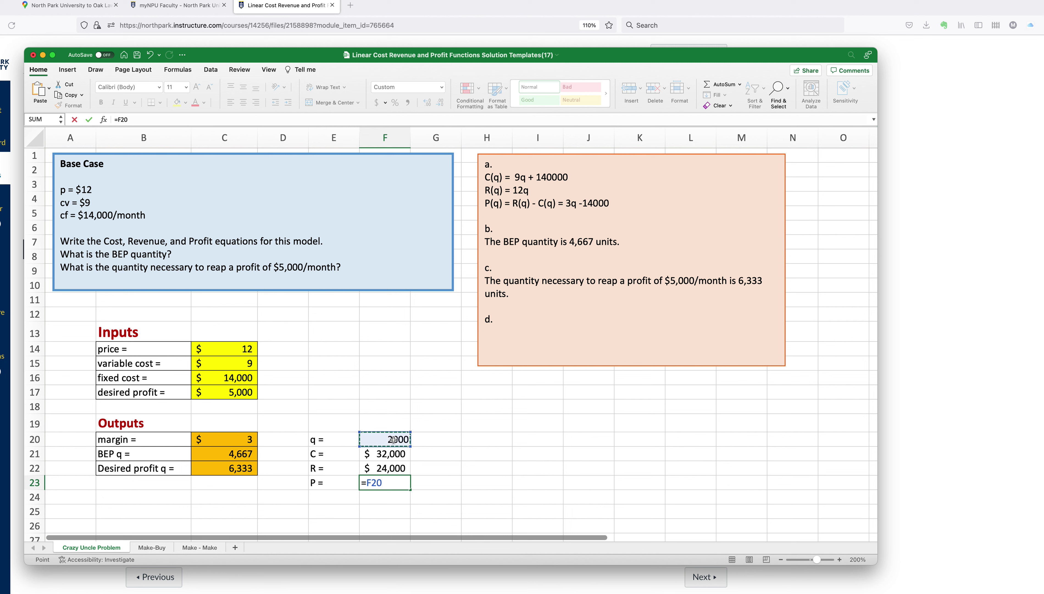
type("*")
left_click(232, 440)
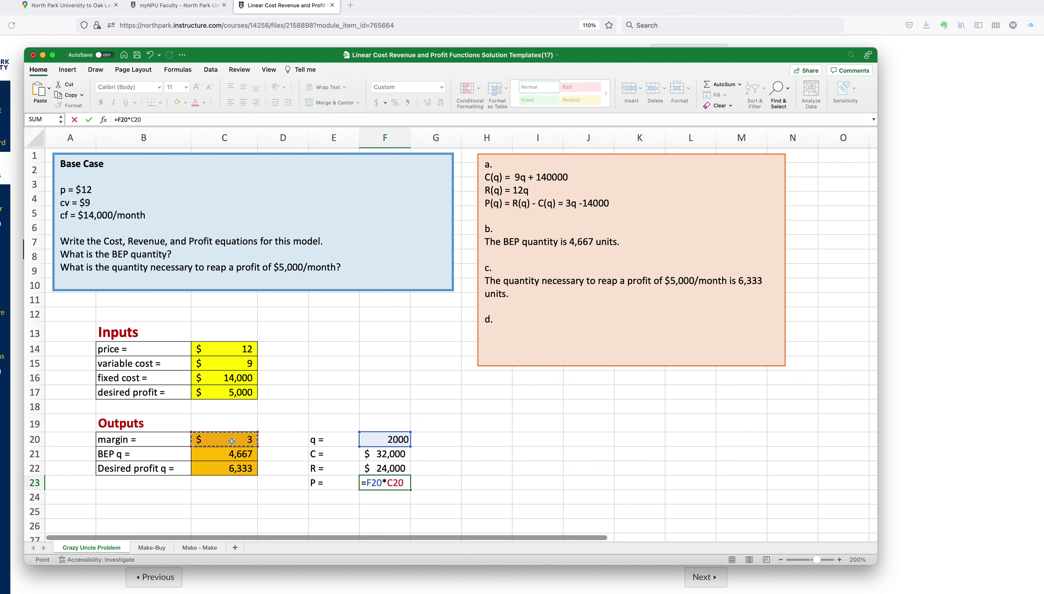
type("-")
left_click(230, 377)
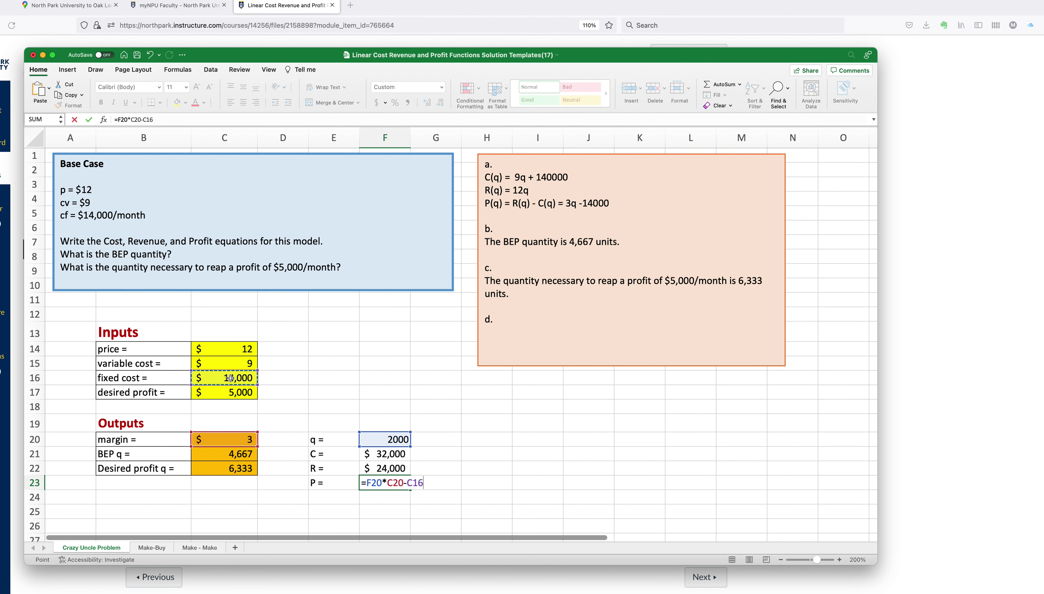
key("Return")
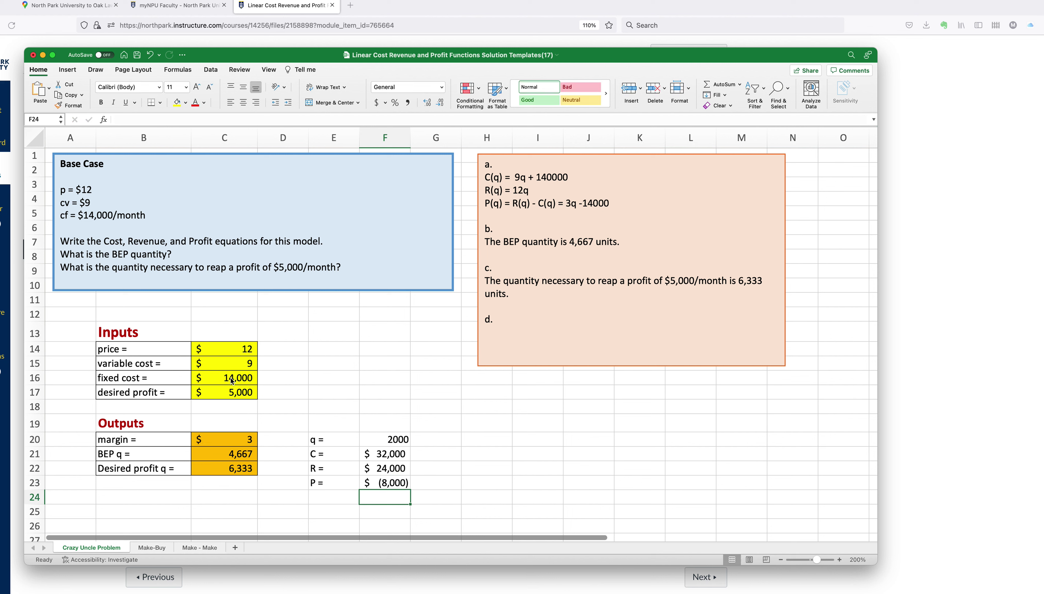
- Test the cost, revenue and profit formulas with quantities of 1000 and 10000 in F20
left_click(394, 438)
type("1000")
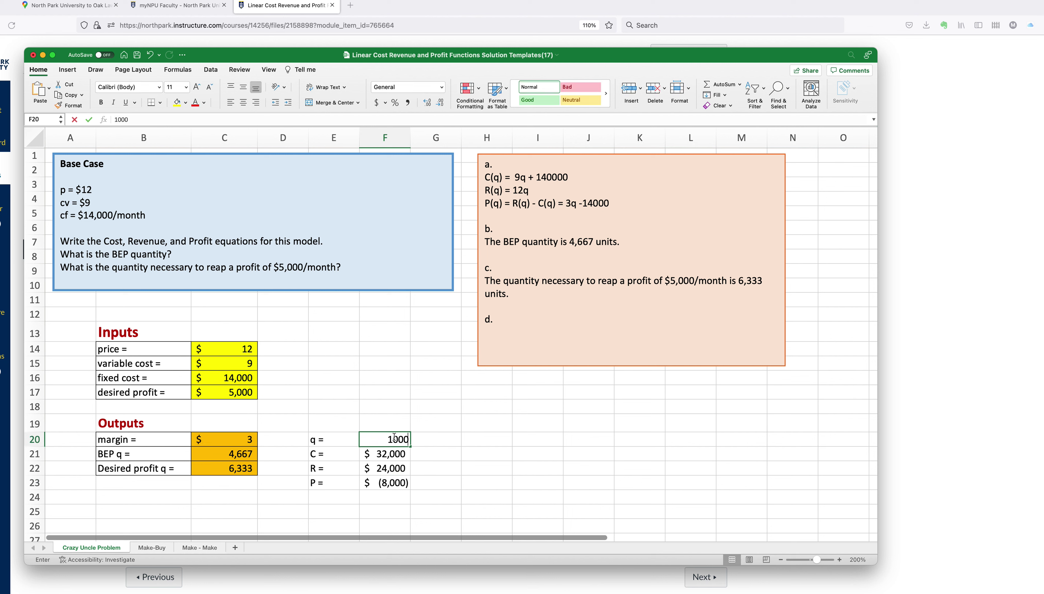
key("Return")
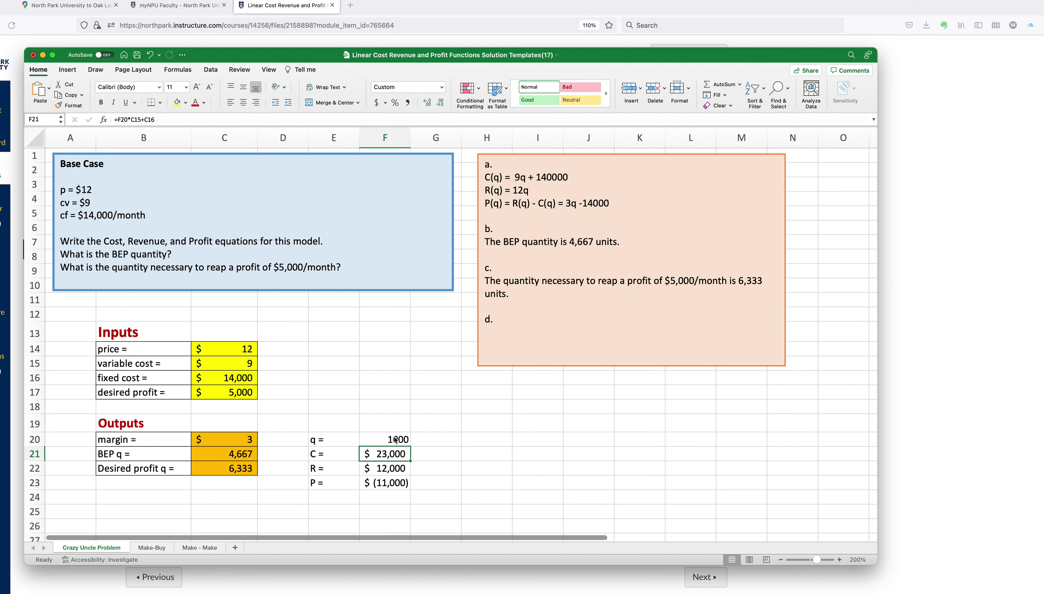
left_click(396, 439)
type("10000")
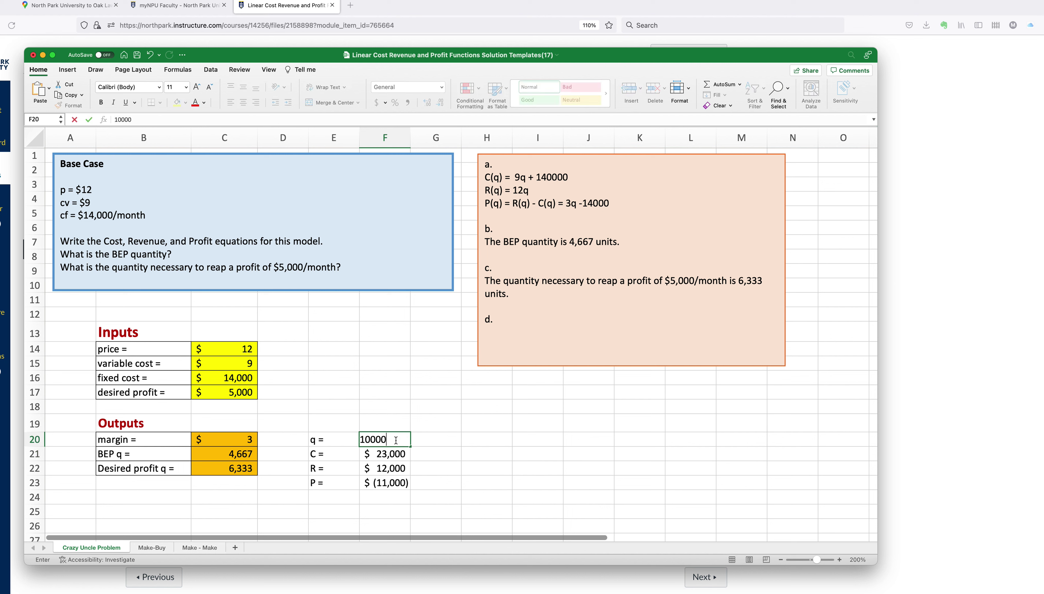
key("Return")
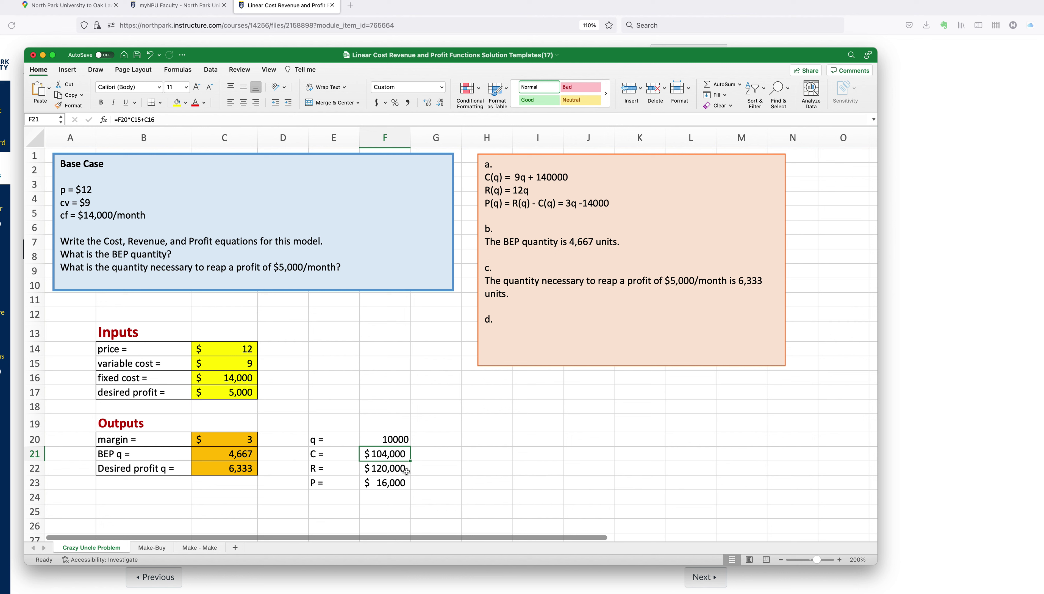
- Set the quantity in F20 to 8834
left_click(397, 439)
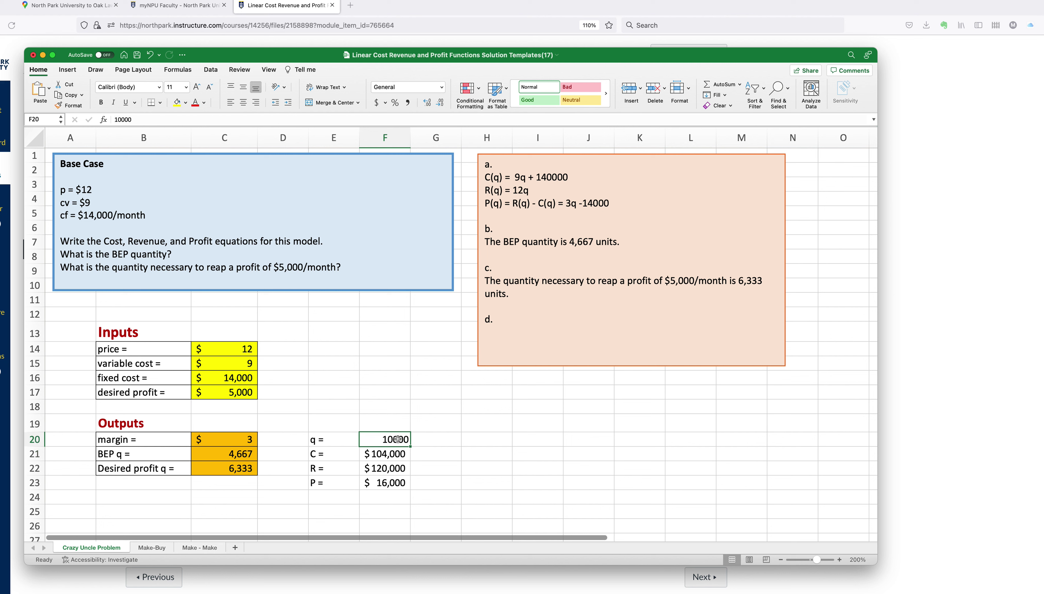
type("8834")
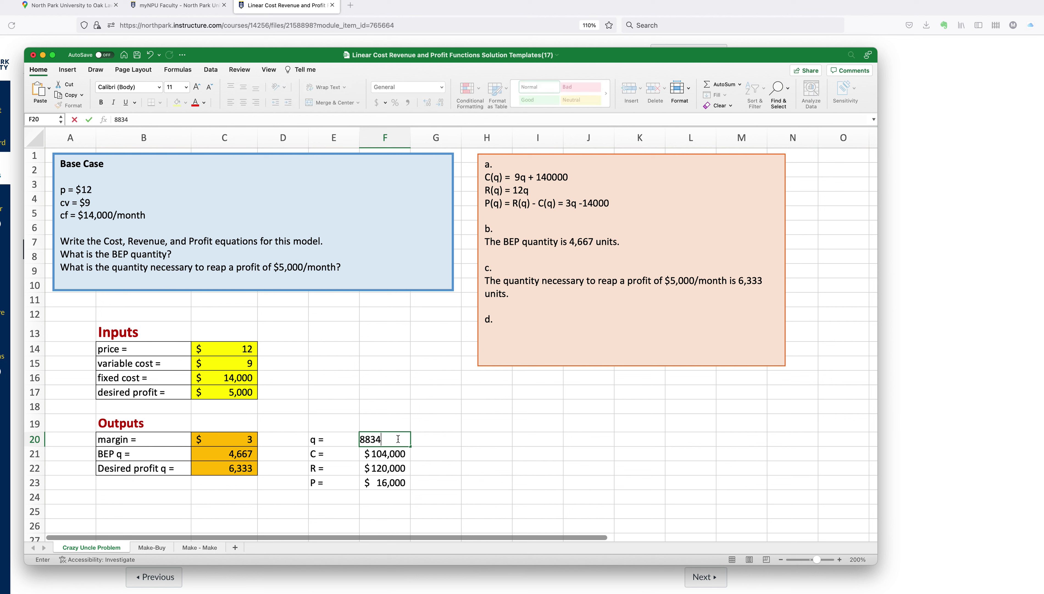
key("Return")
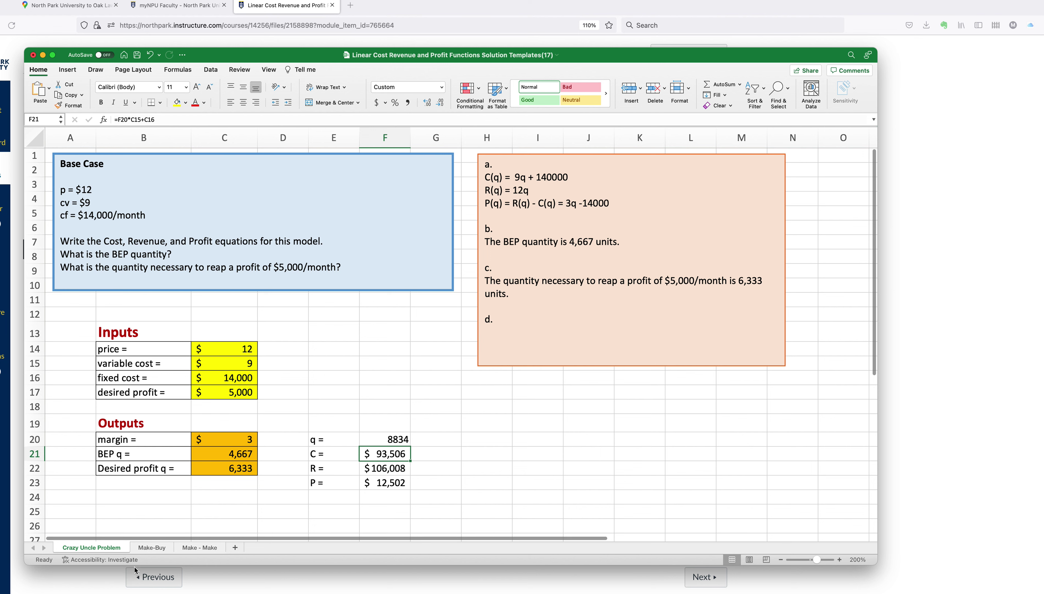
- Switch to the Make-Buy worksheet
left_click(153, 547)
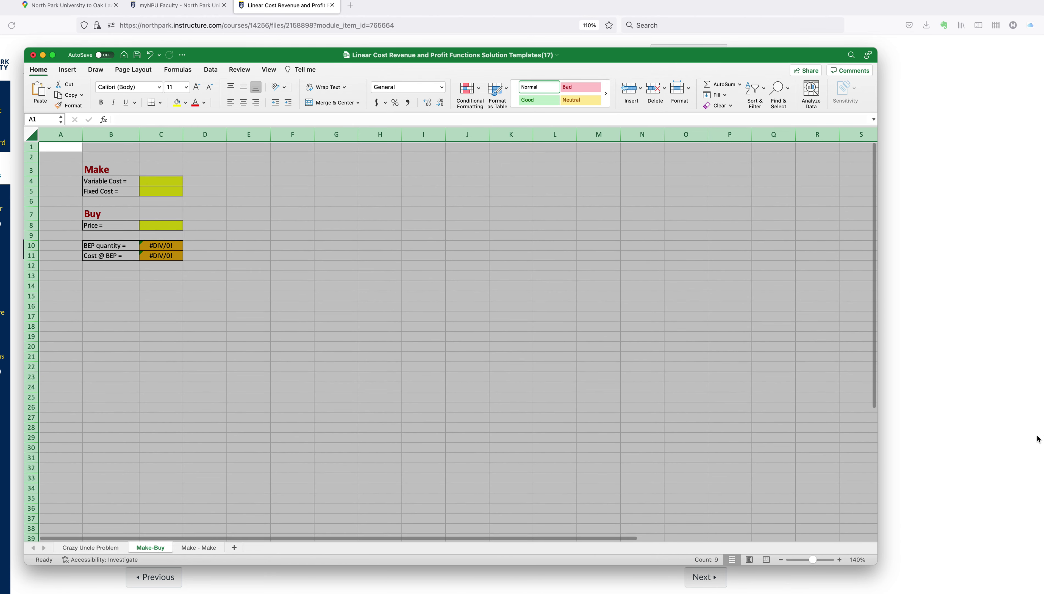
- Insert seven blank rows at the top of the Make-Buy worksheet, above the Make section
left_click(839, 559)
left_click(839, 559)
left_click(840, 559)
left_click(839, 559)
left_click(840, 560)
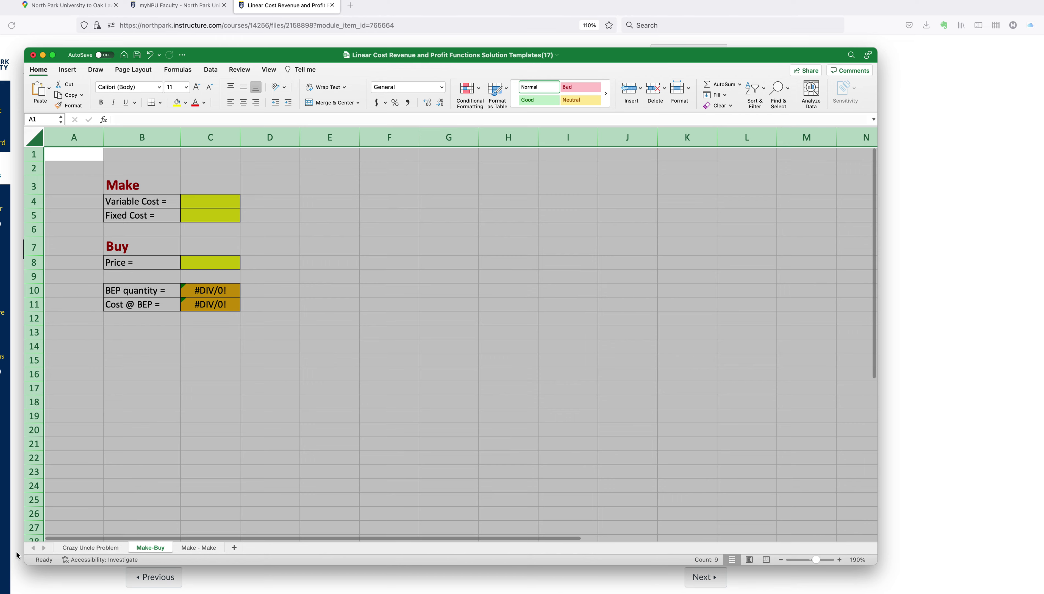
left_click(93, 547)
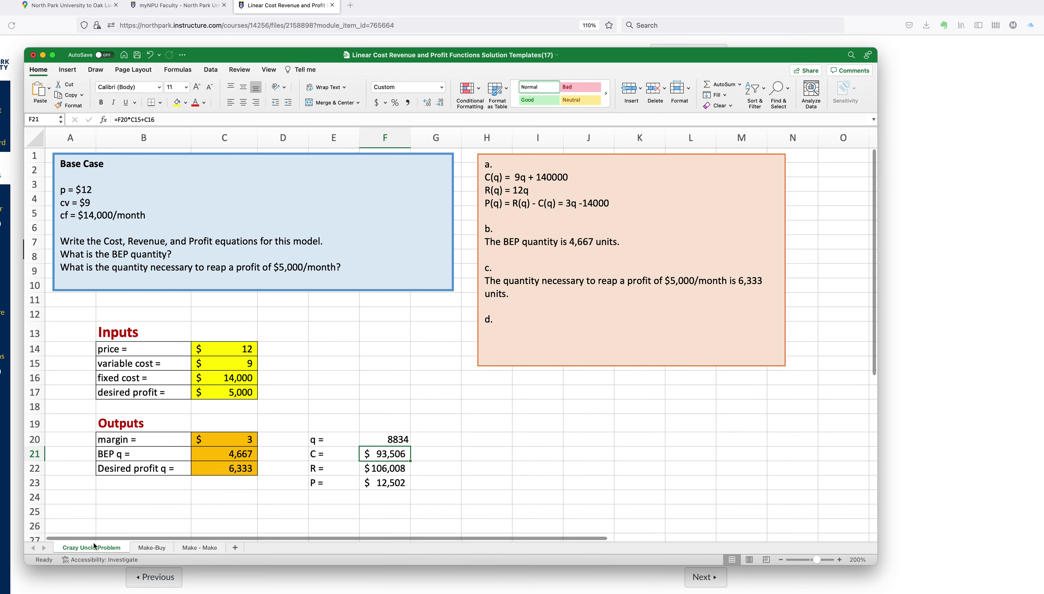
left_click(148, 548)
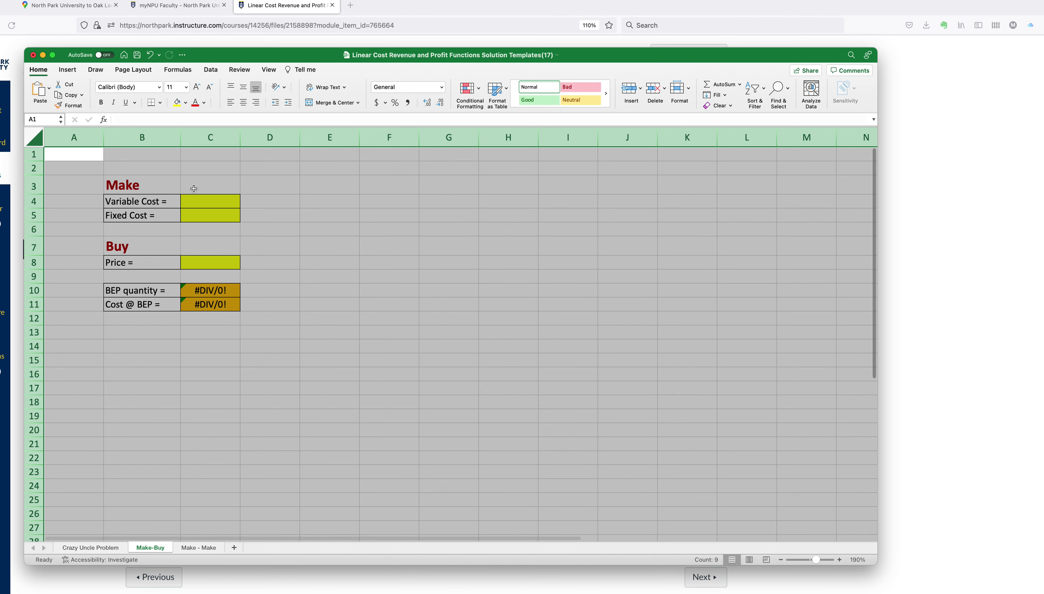
left_click_drag(34, 153, 33, 247)
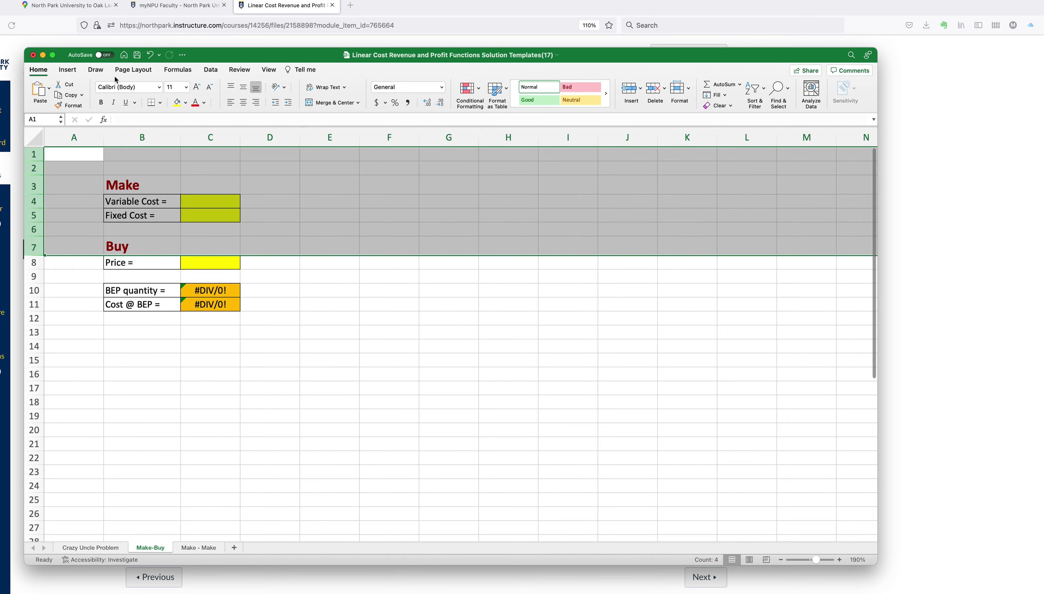
left_click(67, 71)
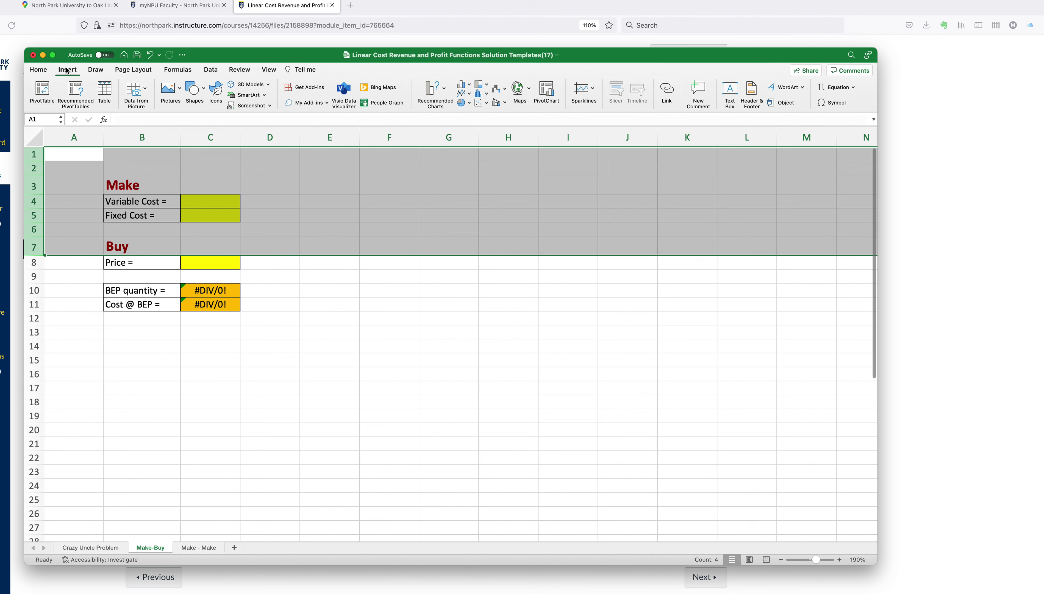
right_click(29, 186)
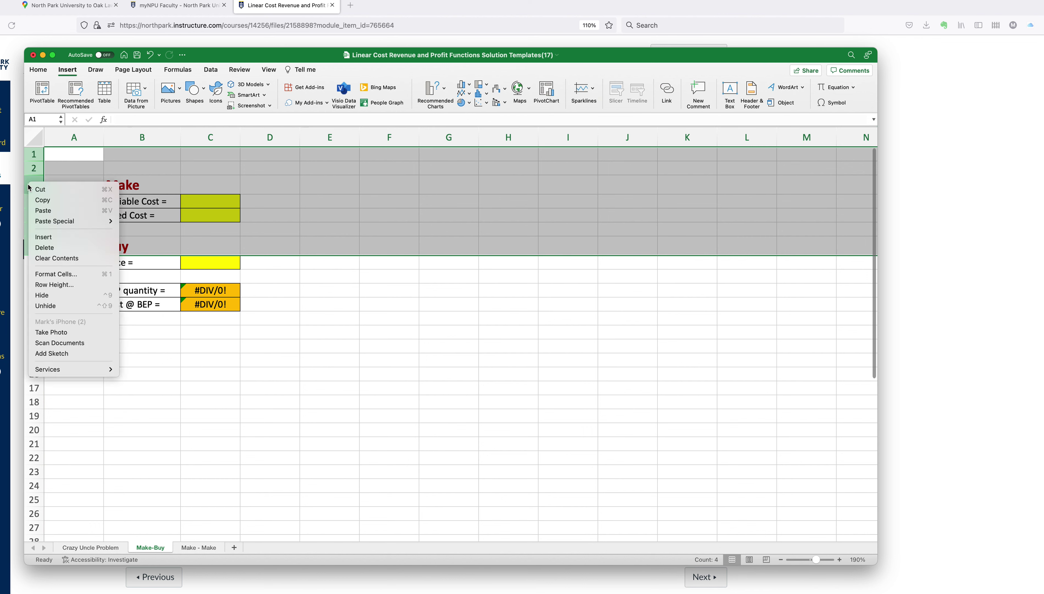
left_click(41, 239)
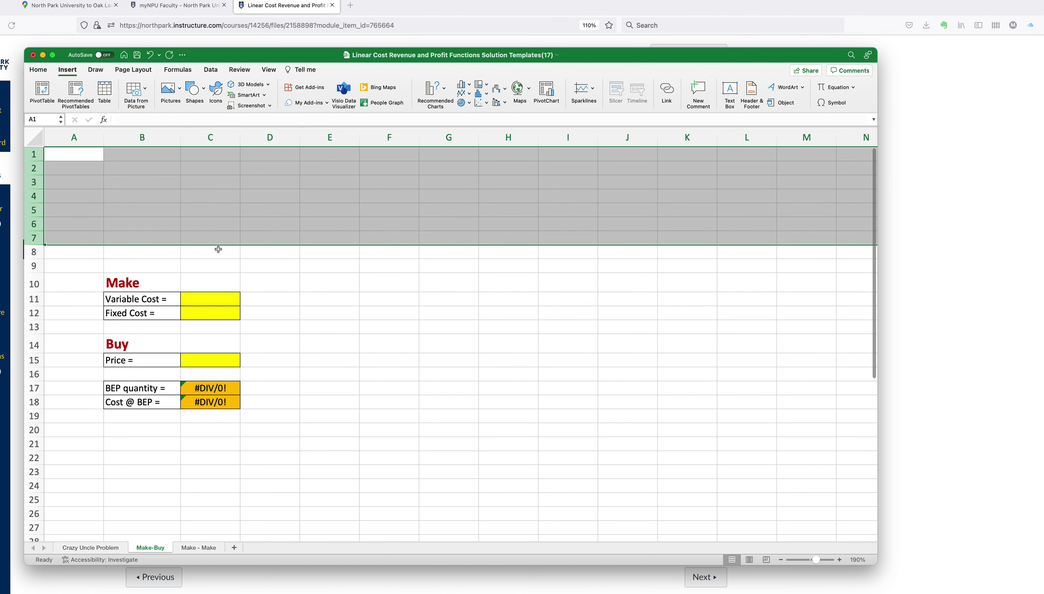
- Draw a text box above the Make section, covering about rows 1 to 9 from column A through column G
left_click(504, 323)
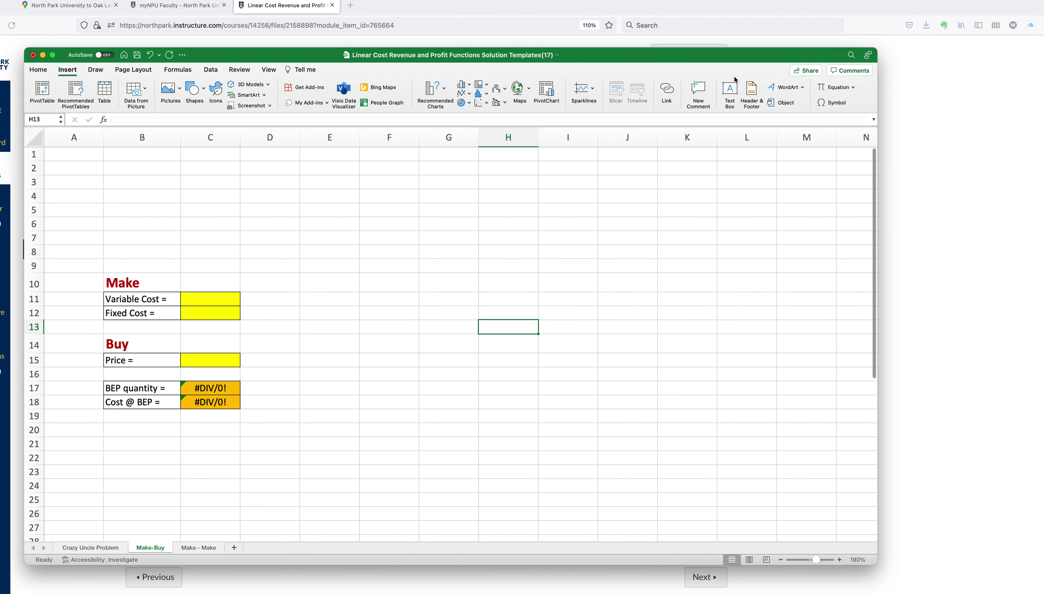
left_click(730, 92)
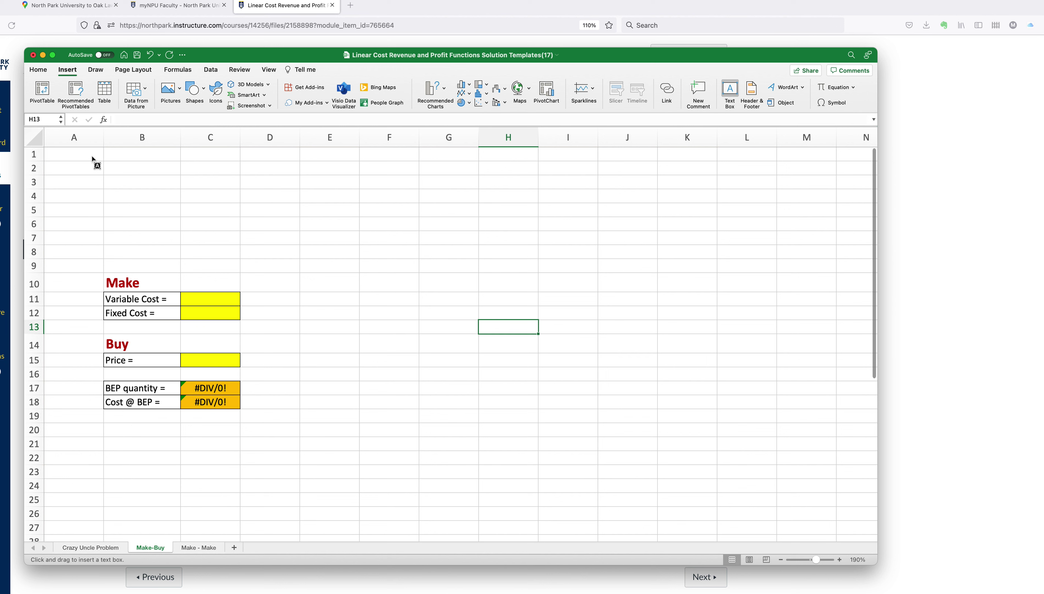
left_click_drag(56, 153, 478, 265)
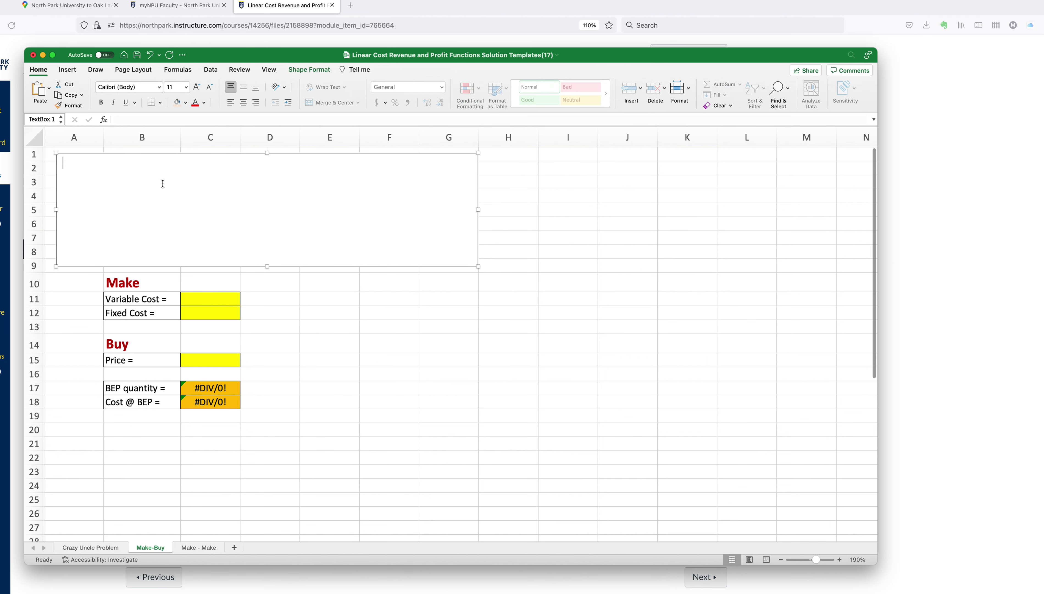
- Write the opening sentence "Consider the previous problem." in the text box
type("Consider")
key("BackSpace")
type("er the previou")
key("BackSpace")
key("BackSpace")
type("ous prob")
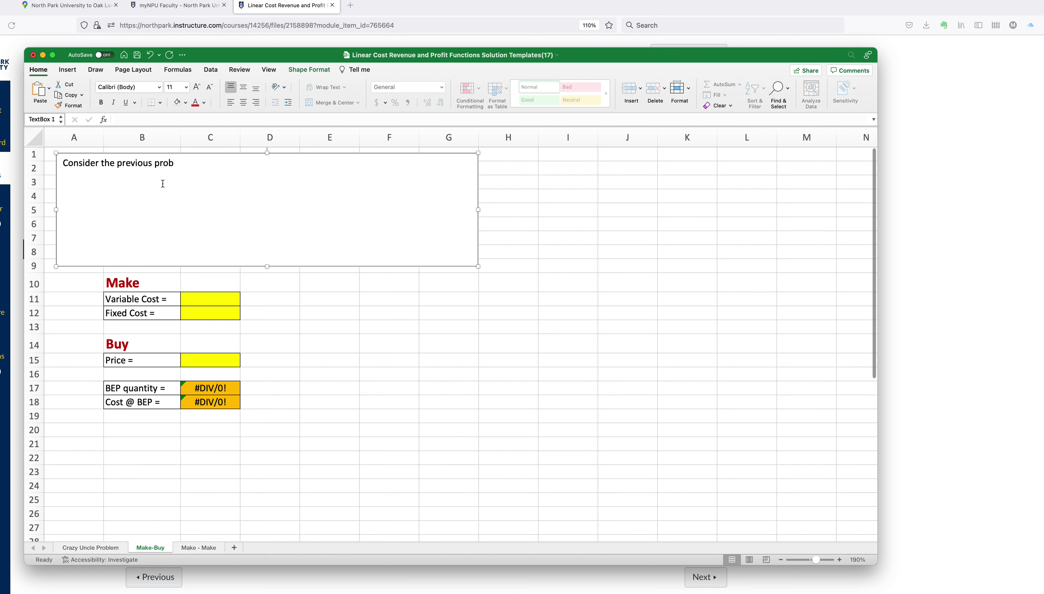
type("lem. ")
- Continue the problem statement with "Suppose another company offers to make the"
type("Suppo")
type("se")
type(" another ")
type("an")
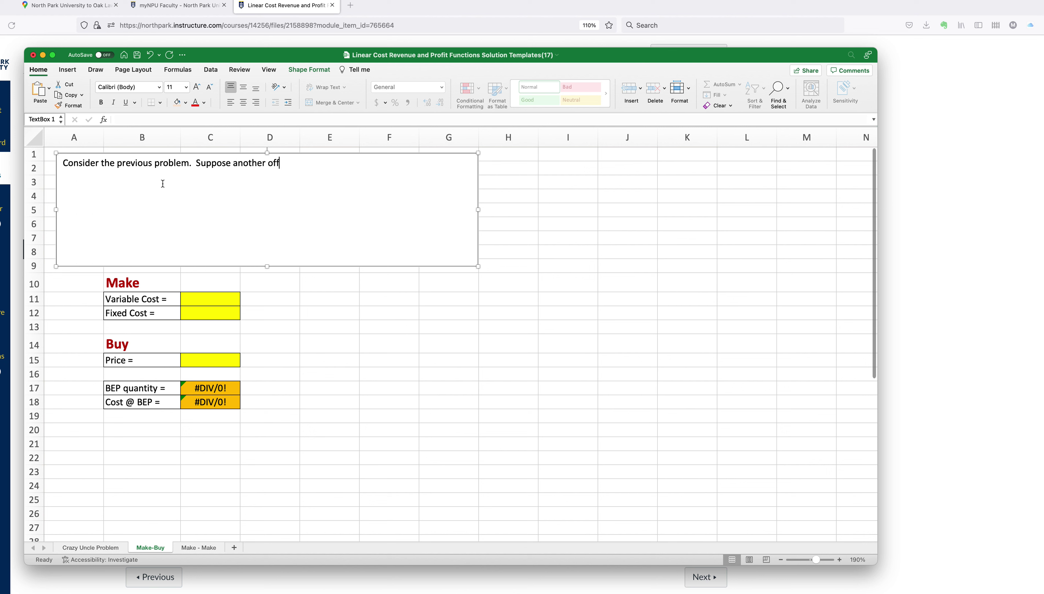
key("BackSpace")
key("BackSpace")
type("co")
type("mpany o")
type("ffers us")
key("BackSpace")
key("BackSpace")
type("to make the prob")
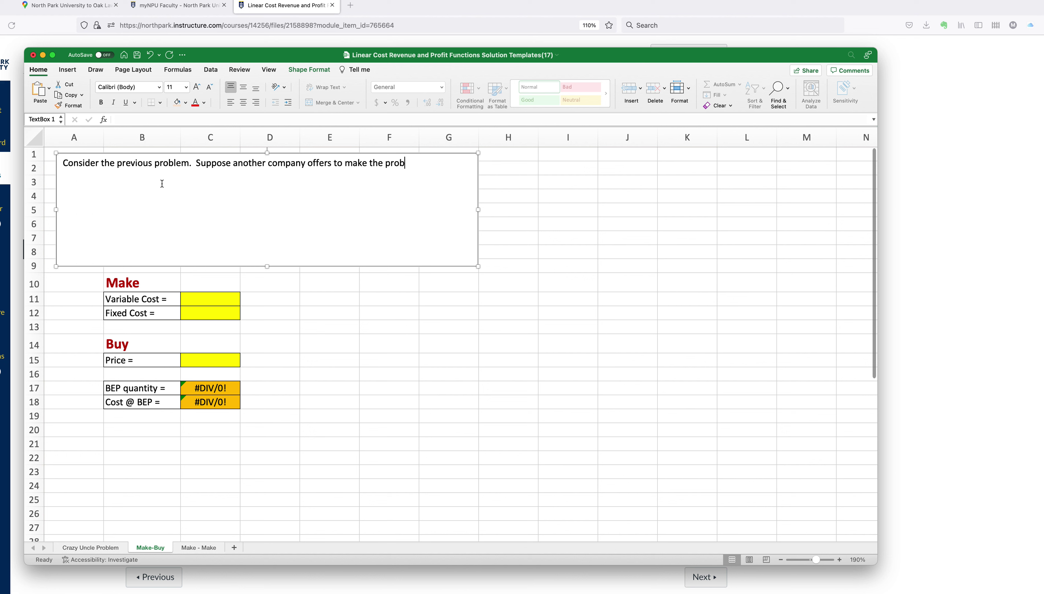
- Complete the problem statement with "product for us for $10.25/unit"
type("uct for ")
type("us ")
type("for ")
type("10>")
type("25")
key("BackSpace")
key("BackSpace")
key("BackSpace")
type(".25")
key("BackSpace")
type("/unit")
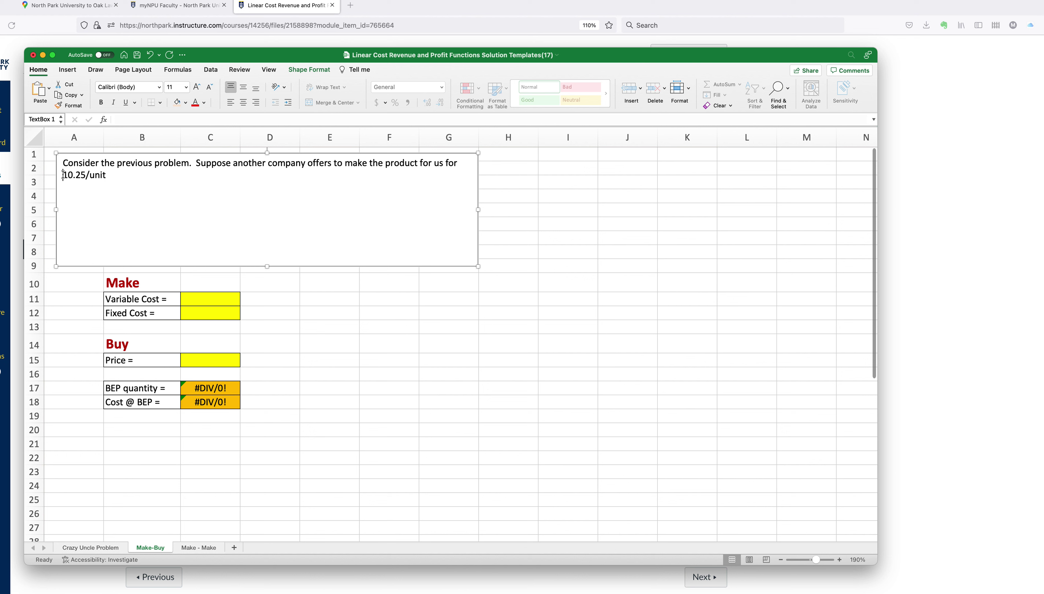
left_click(63, 174)
type("$")
left_click(126, 176)
- Review the BEP quantity and desired-profit questions in the Base Case box on the Crazy Uncle Problem worksheet
left_click(103, 546)
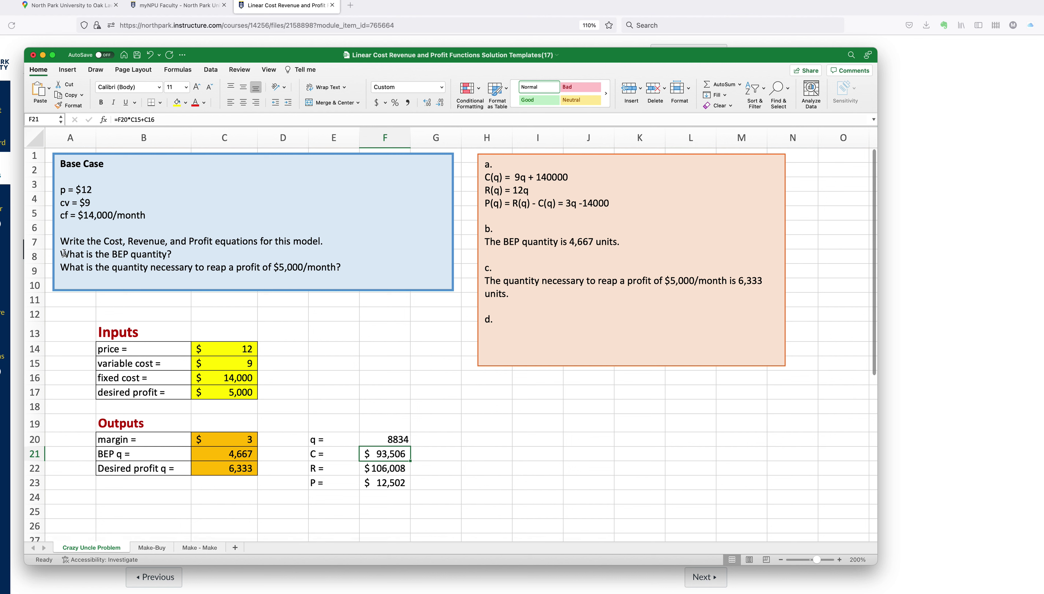
left_click_drag(62, 254, 339, 270)
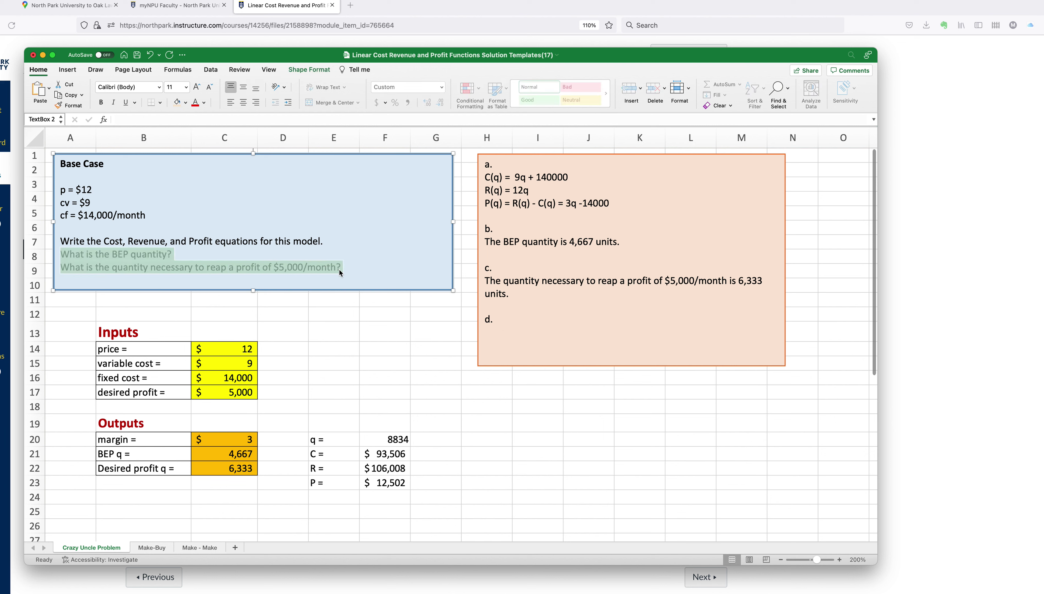
left_click(536, 426)
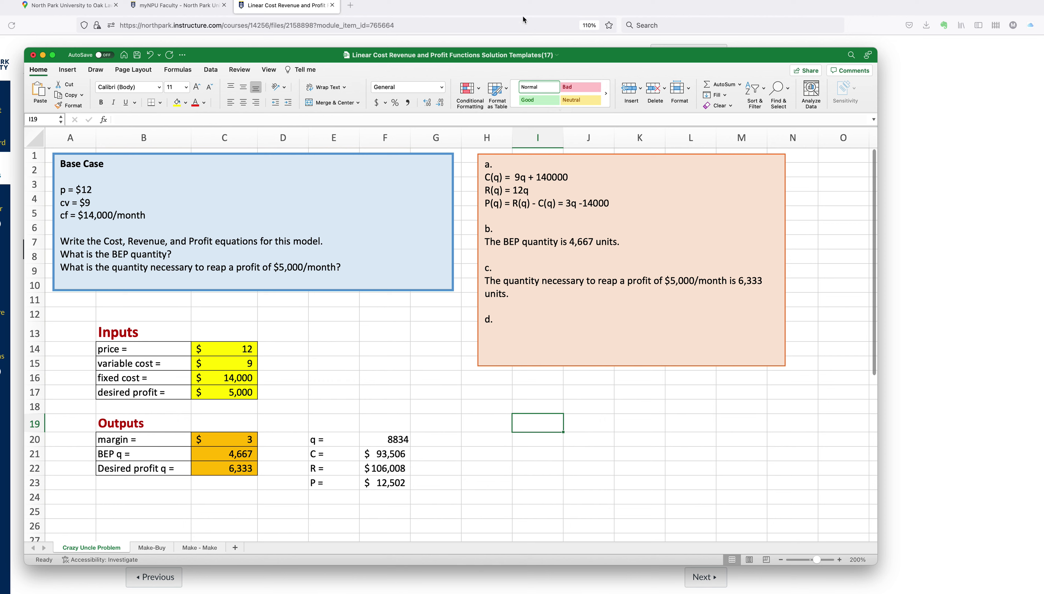
- Switch to Firefox and open the graphing calculator from desmos.com in a new browser tab
left_click(398, 10)
left_click(350, 5)
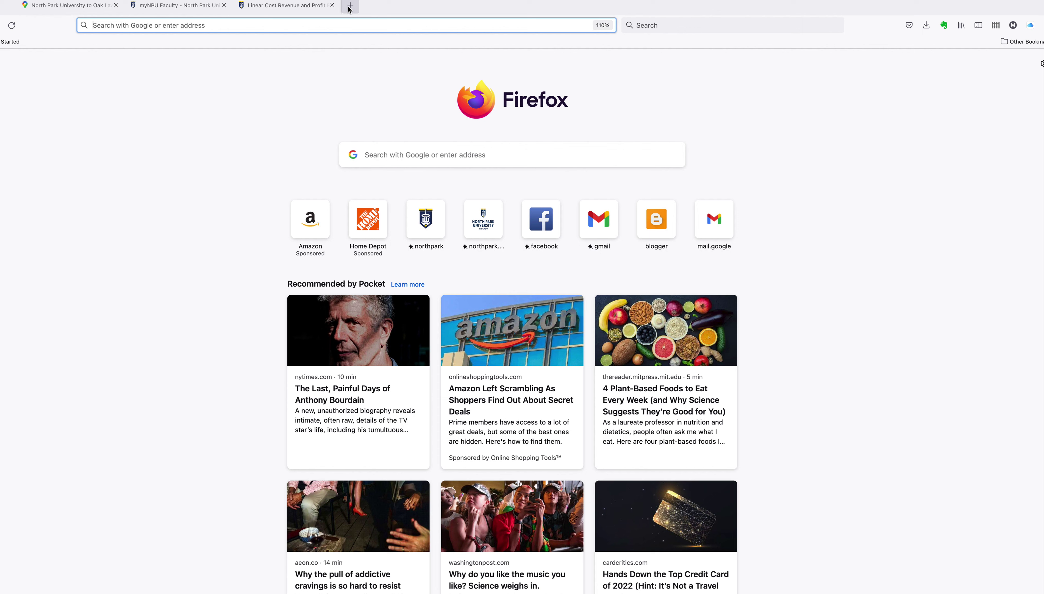
left_click(346, 26)
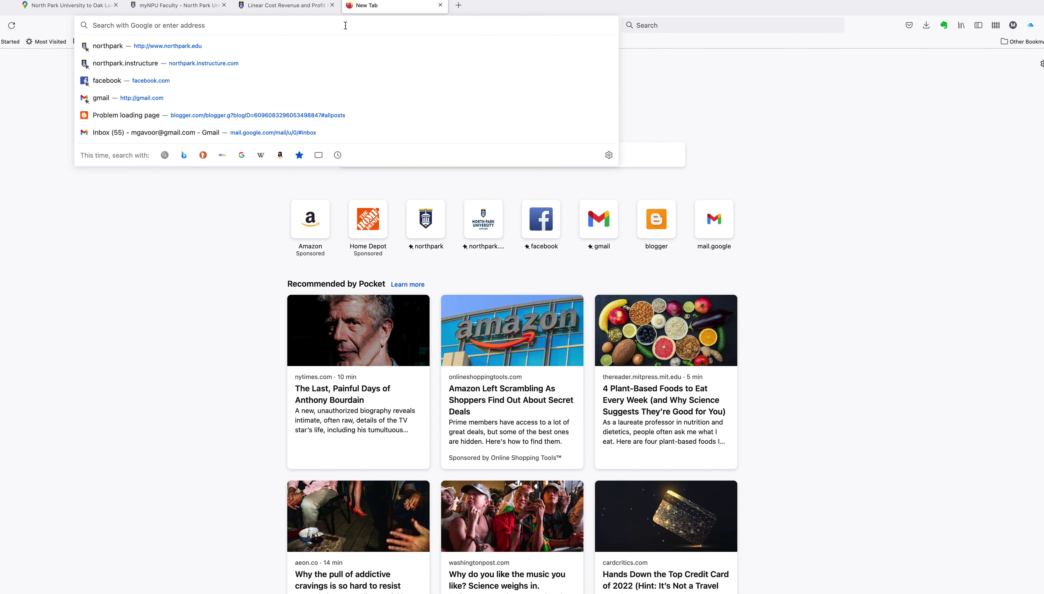
type("desmos.com/")
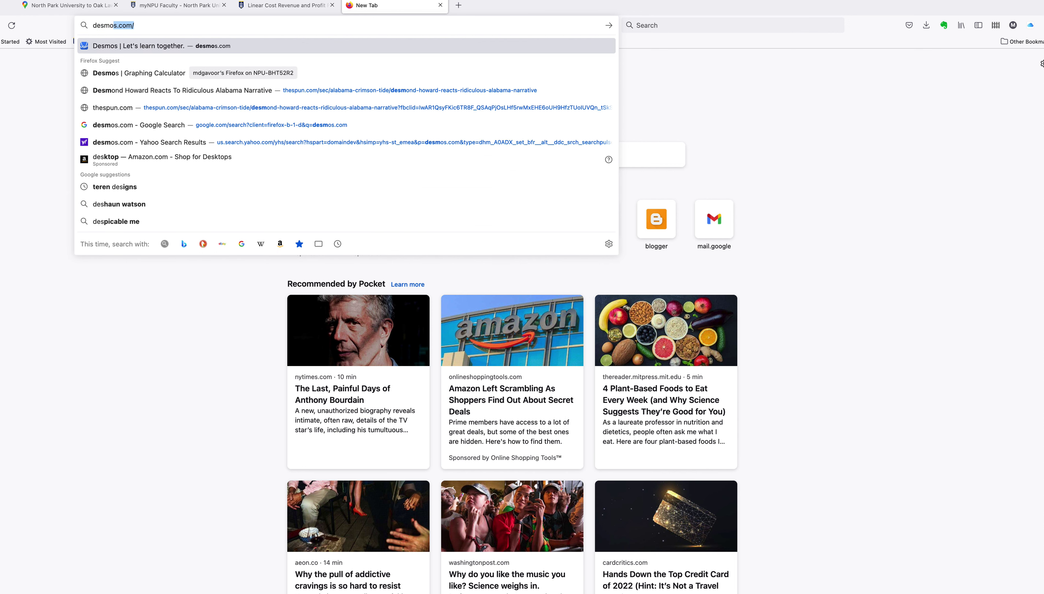
key("Return")
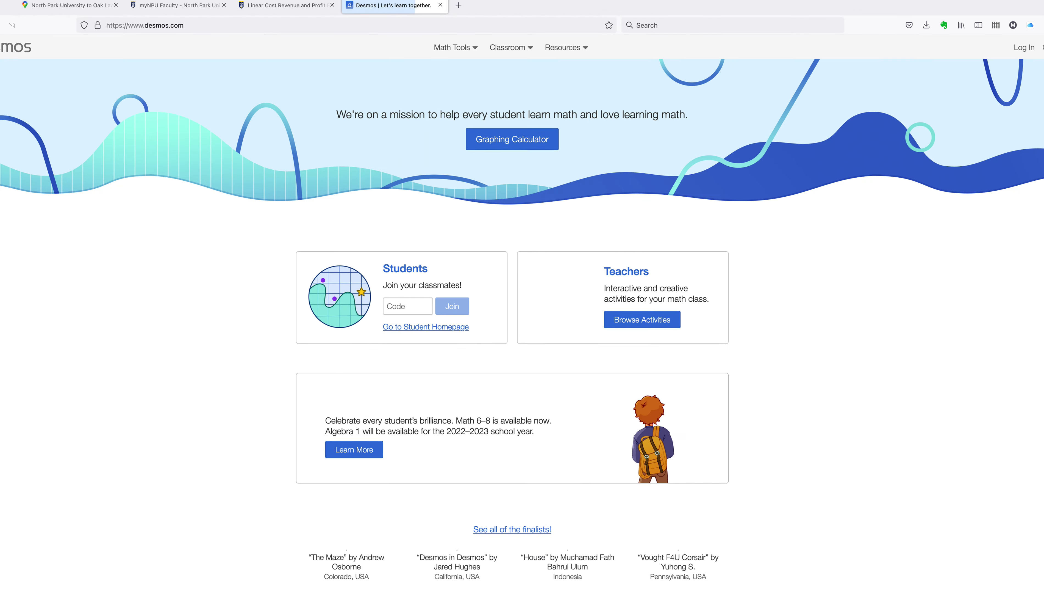
left_click(525, 143)
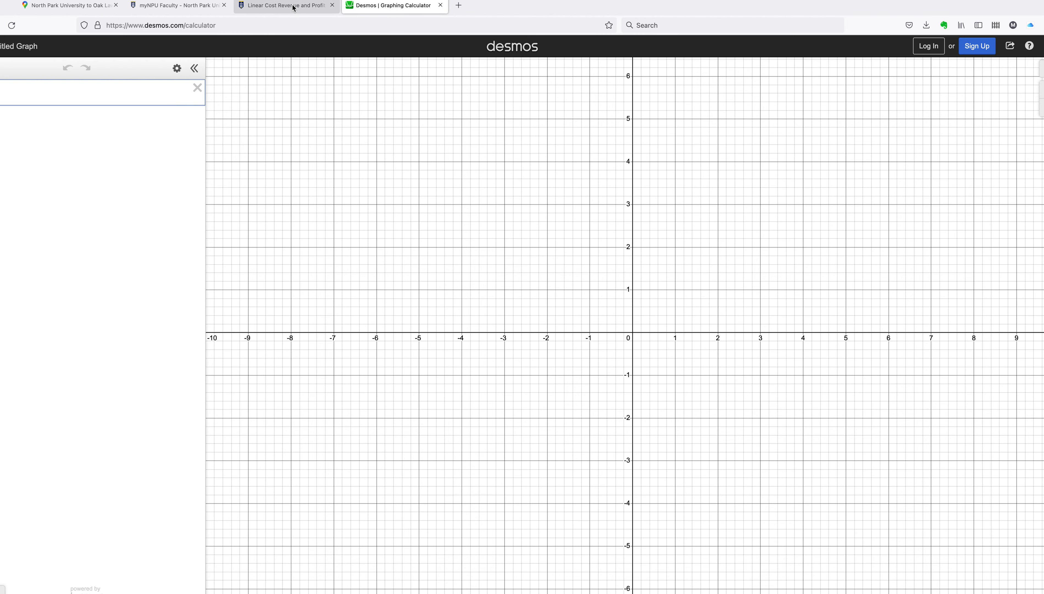
- Switch to Excel and correct the fixed cost in answer a's cost equation so it reads C(q) = 9q + 14000
key("super+Tab")
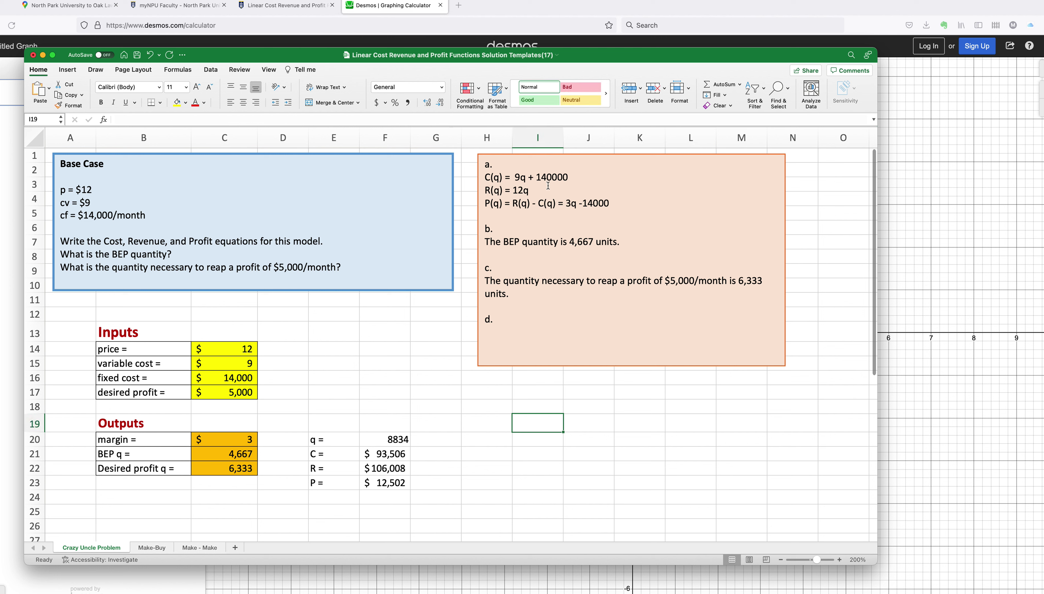
left_click(569, 177)
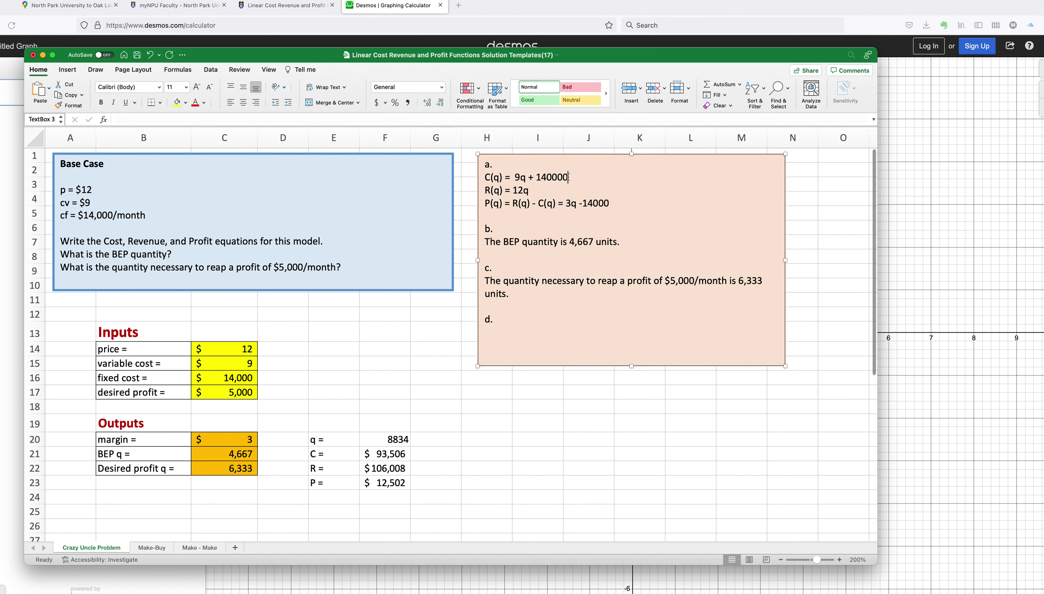
key("BackSpace")
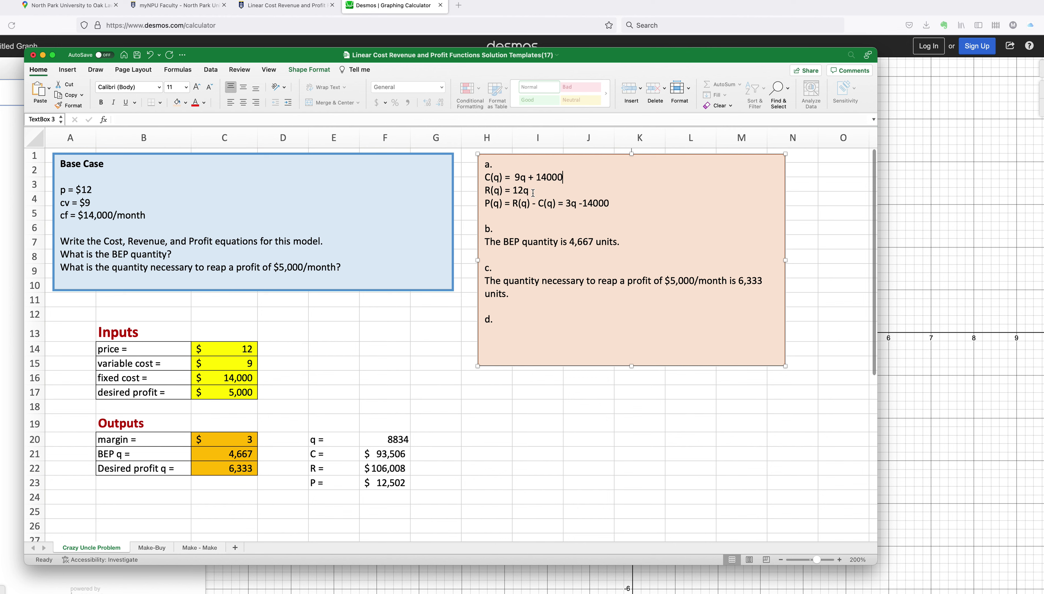
- Switch to the Desmos calculator and graph the equation y = 12x + 14000 as the first expression
key("super+Tab")
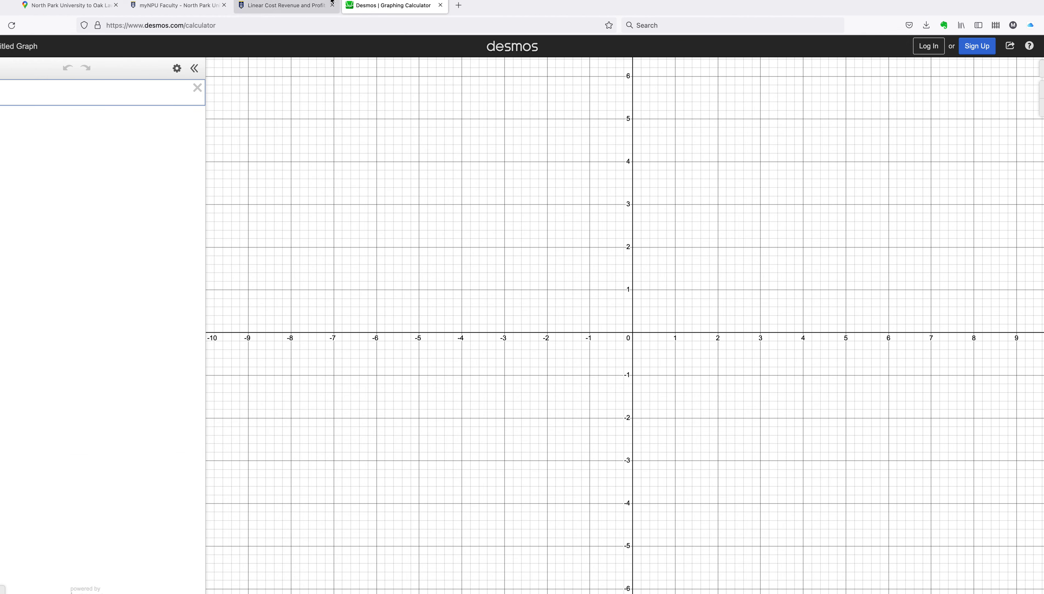
left_click(317, 22)
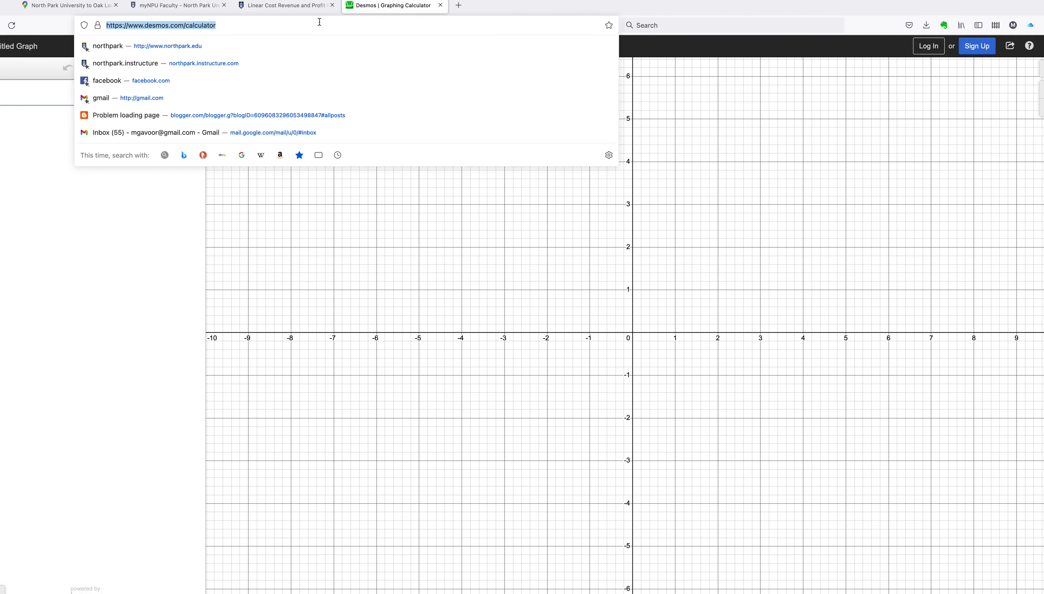
key("Escape")
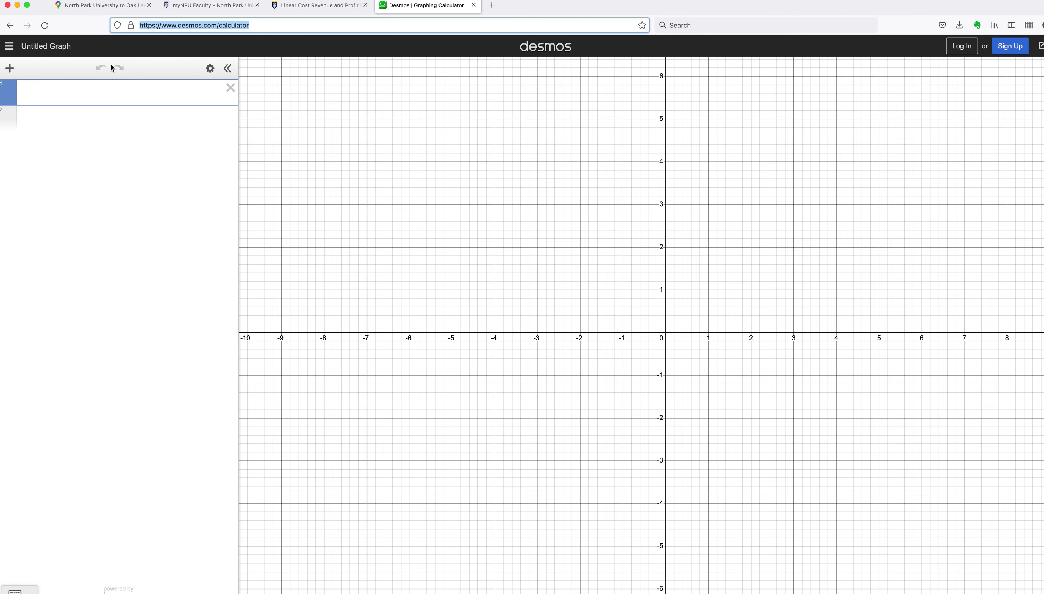
left_click(106, 88)
type("y = ")
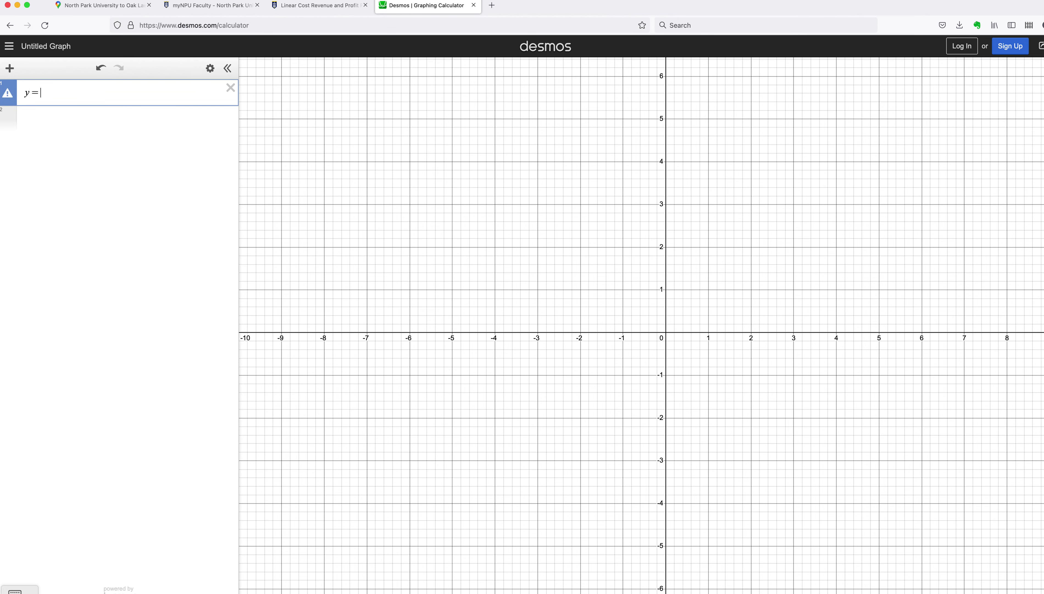
type("12x + 14000")
- Zoom out and reposition the graph to examine the line y = 12x + 14000 around its y-intercept and first quadrant
left_click(737, 269)
left_click_drag(736, 266, 394, 483)
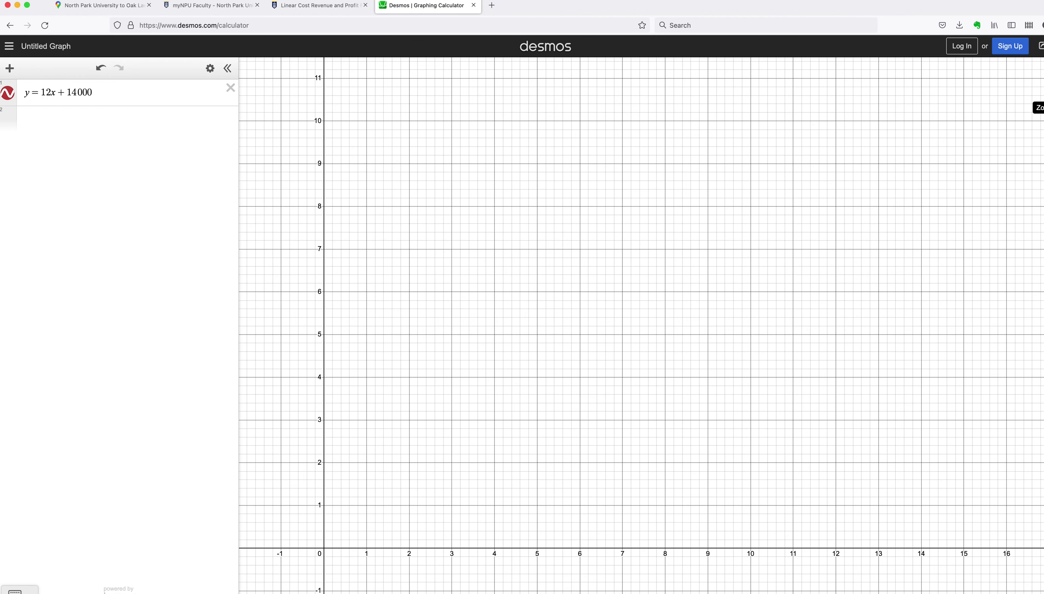
left_click(1043, 107)
left_click(1043, 107)
left_click(1043, 108)
left_click(1042, 108)
left_click(1043, 107)
left_click(1043, 108)
left_click(1042, 108)
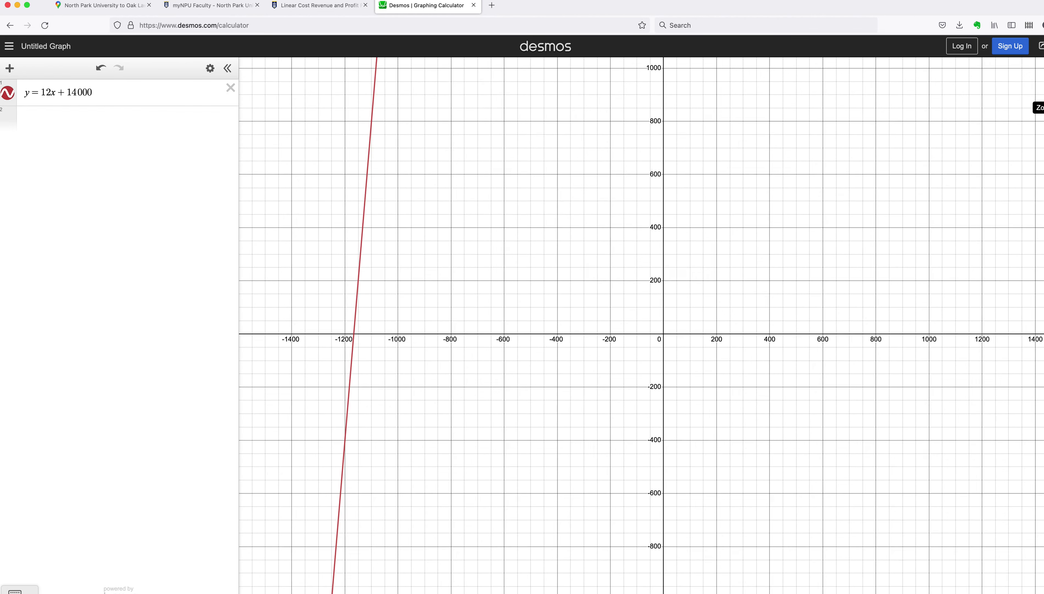
left_click(1043, 108)
left_click(1042, 108)
left_click(1043, 108)
left_click_drag(858, 163, 587, 389)
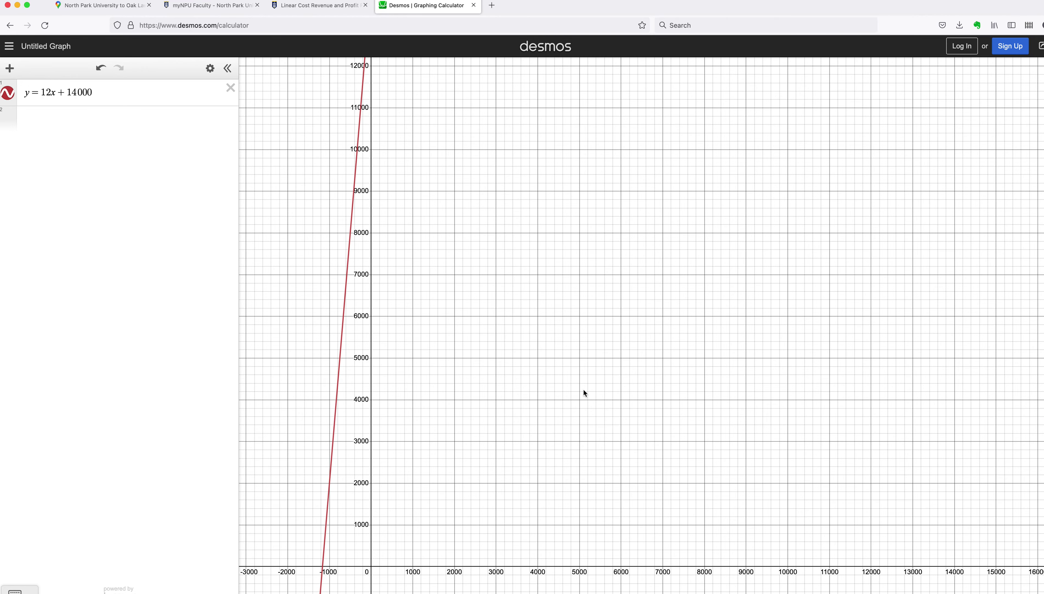
left_click(1042, 108)
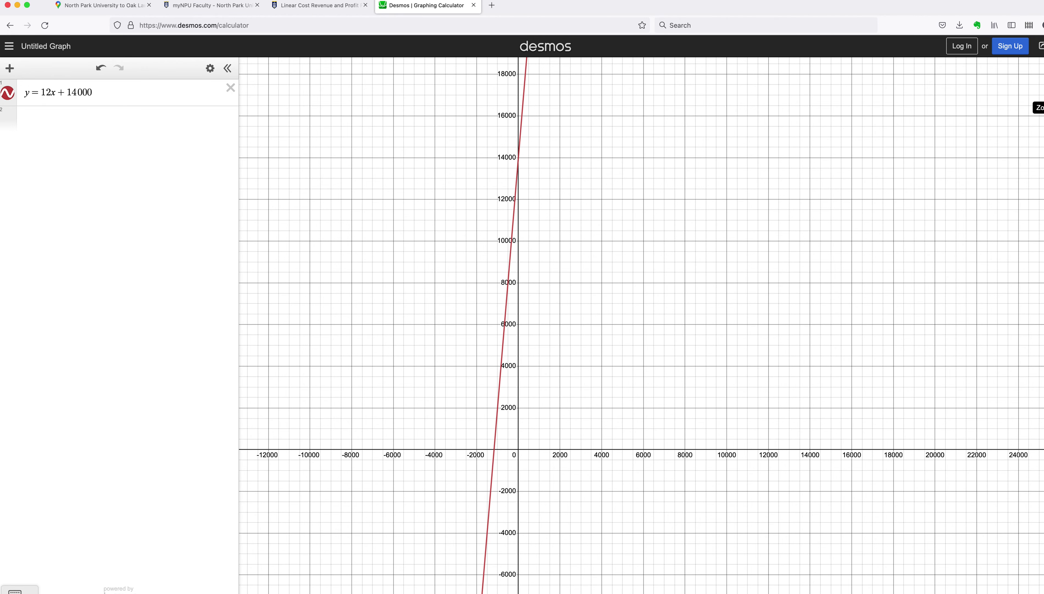
left_click(1042, 107)
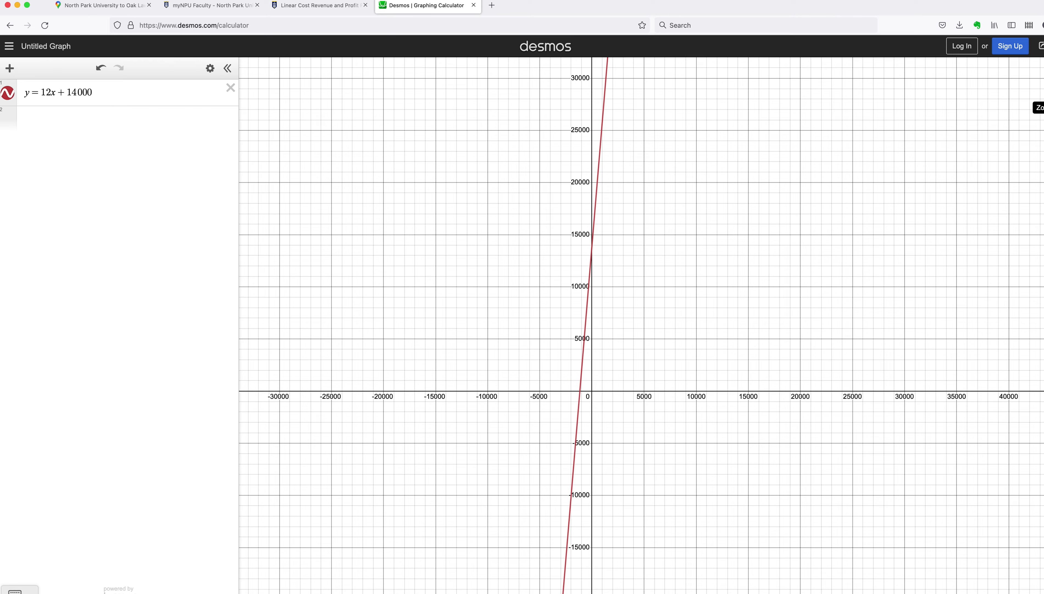
left_click_drag(715, 259, 440, 334)
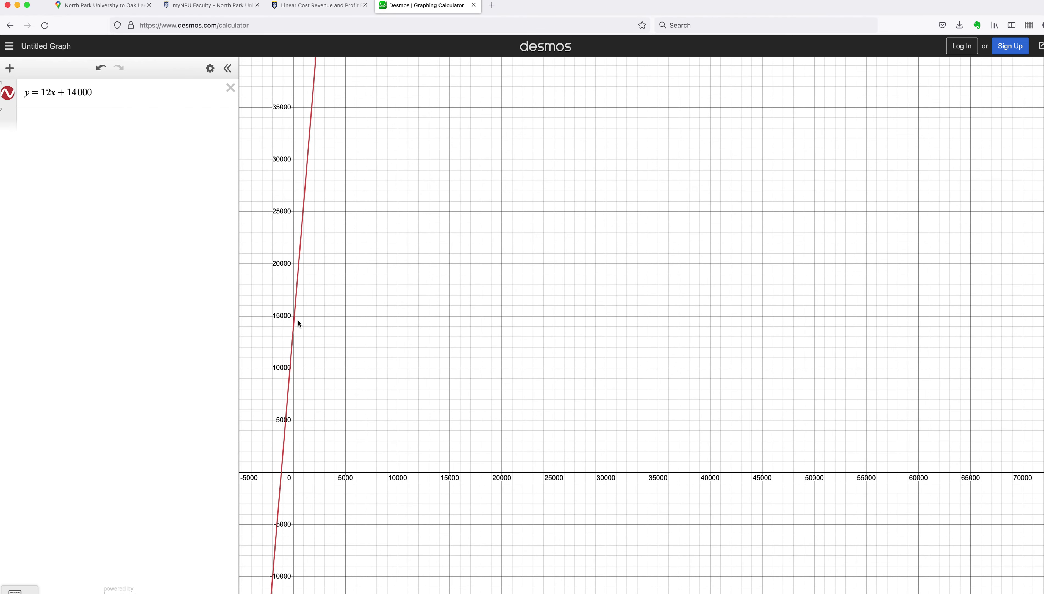
- Show the coordinates of the line's y-intercept and correct the first expression to y = 9x + 14000
left_click(294, 327)
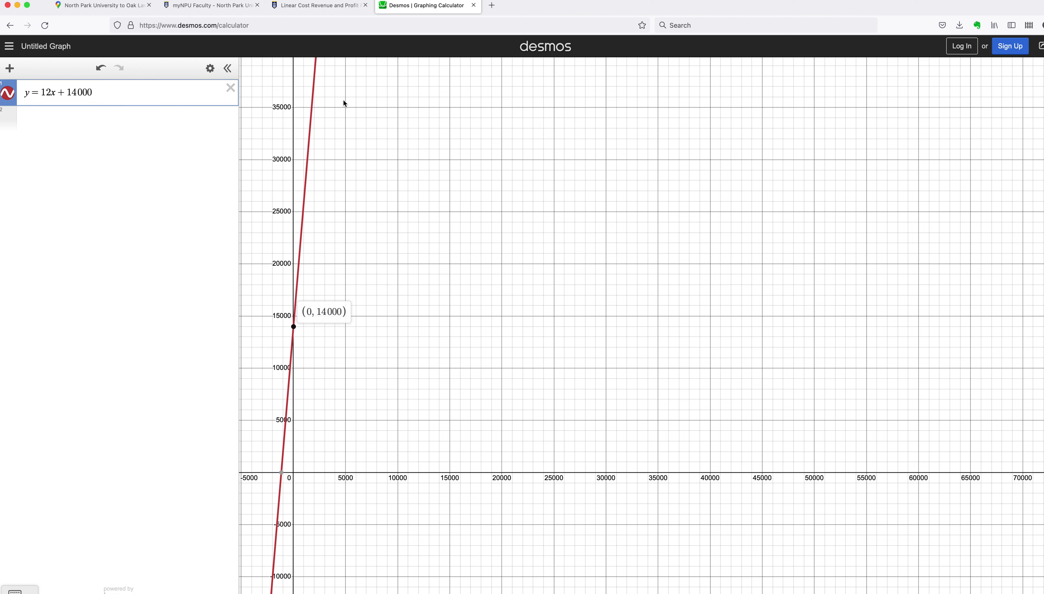
left_click(159, 121)
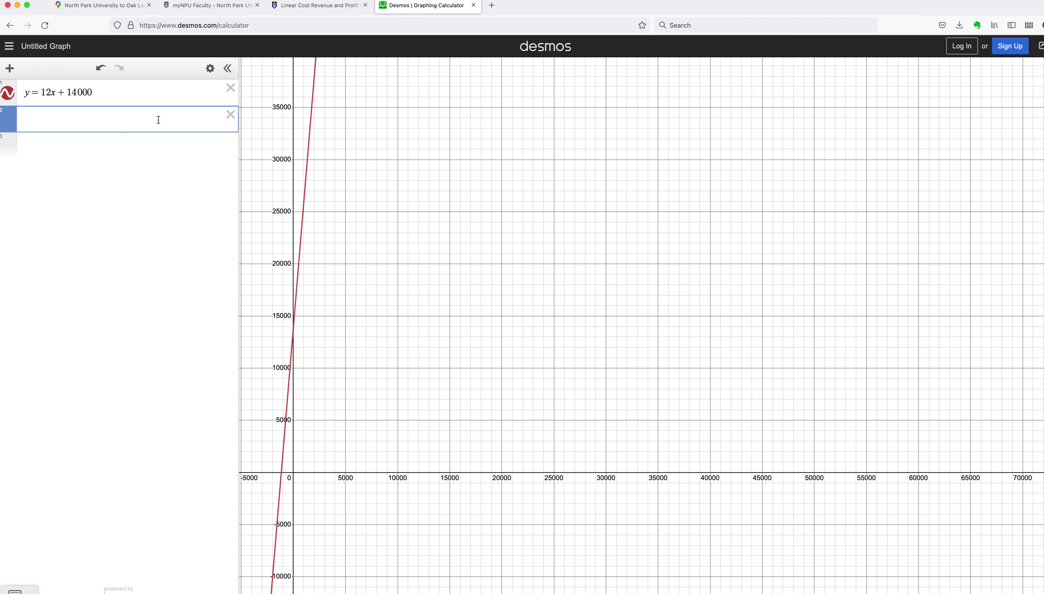
left_click(51, 90)
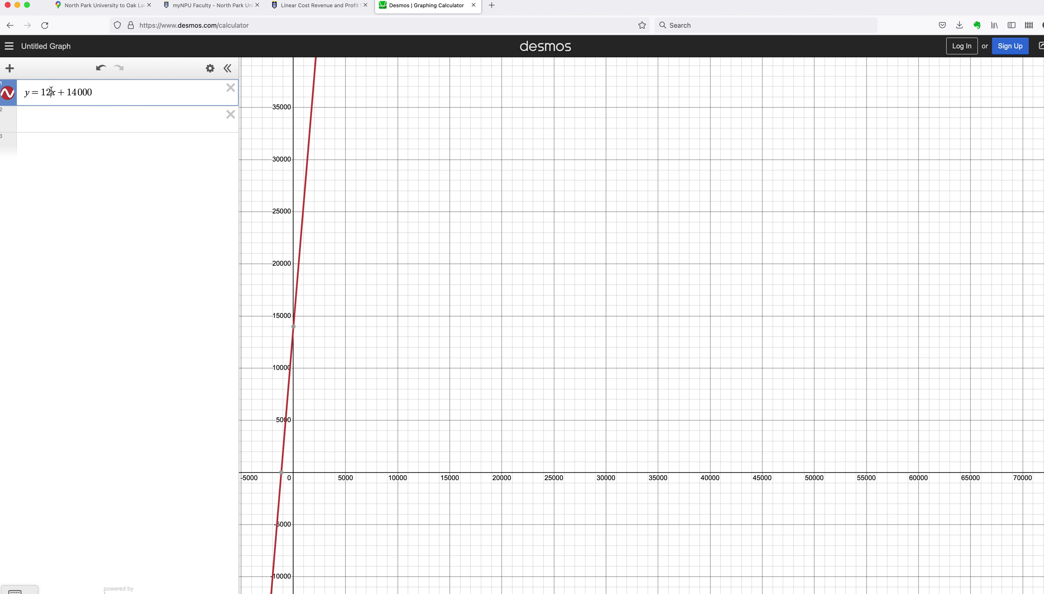
key("BackSpace")
key("BackSpace")
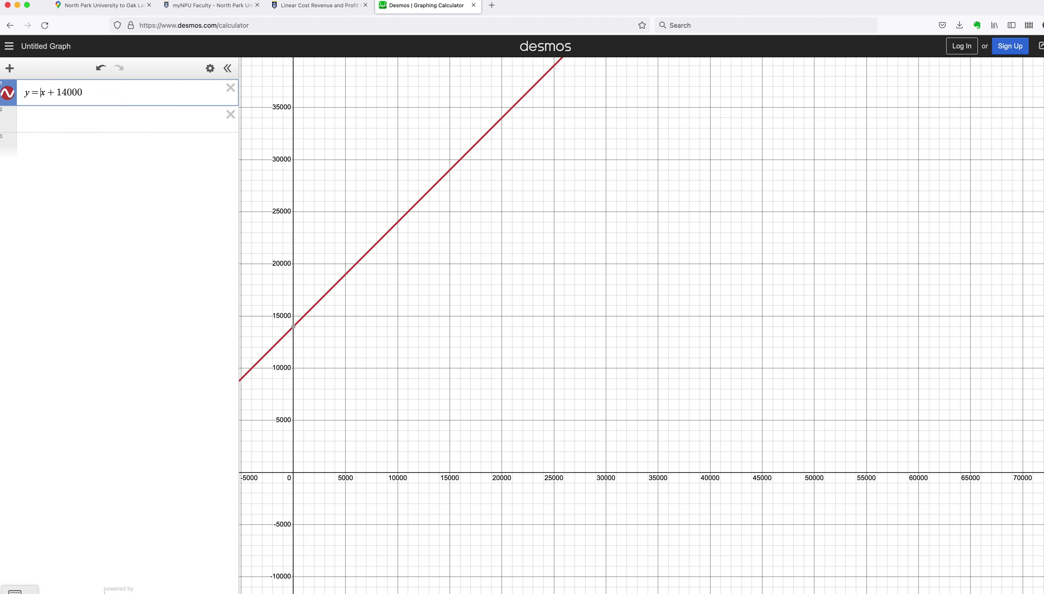
type("9")
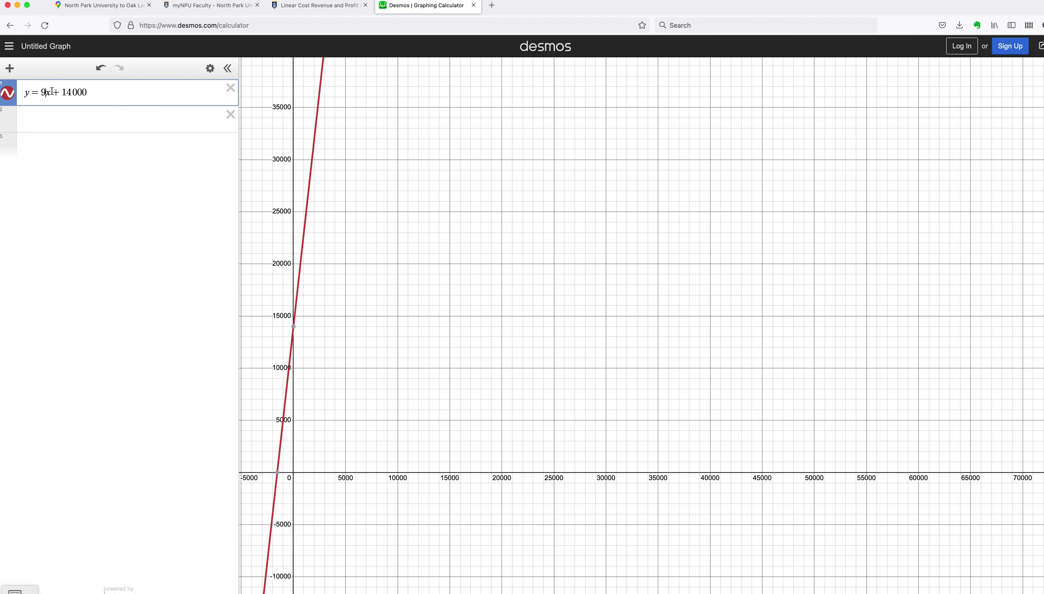
- Graph y = 12x as the second expression and show the coordinates of its intersection with the cost line
left_click(51, 119)
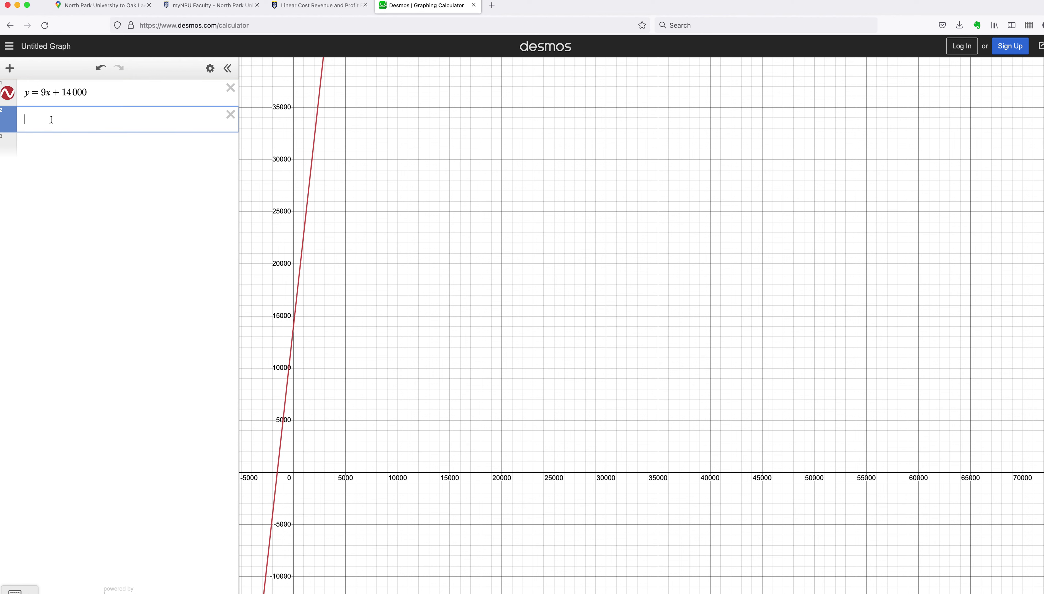
type("y = ")
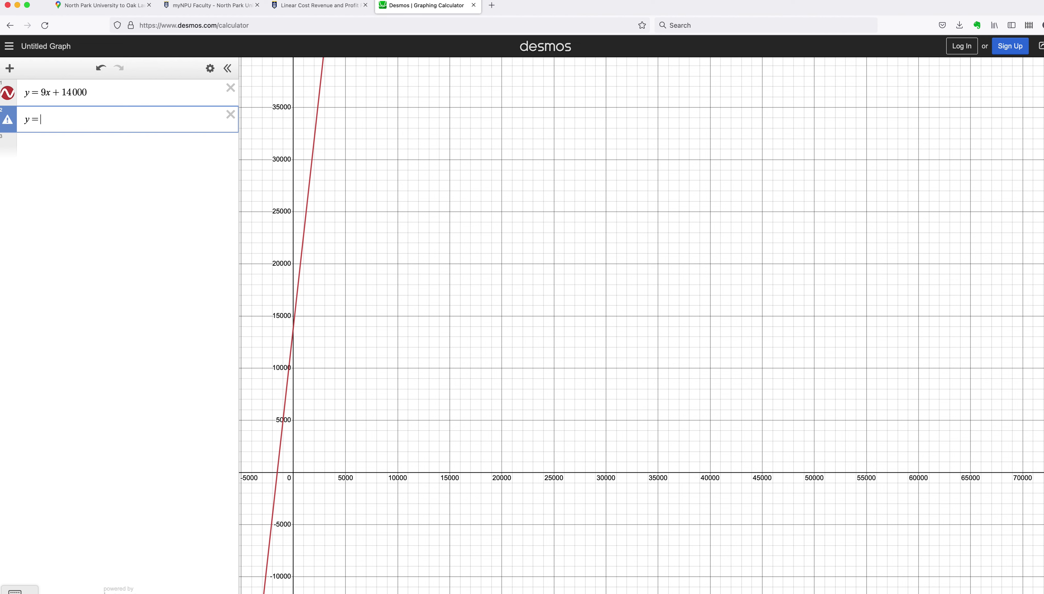
type("12x")
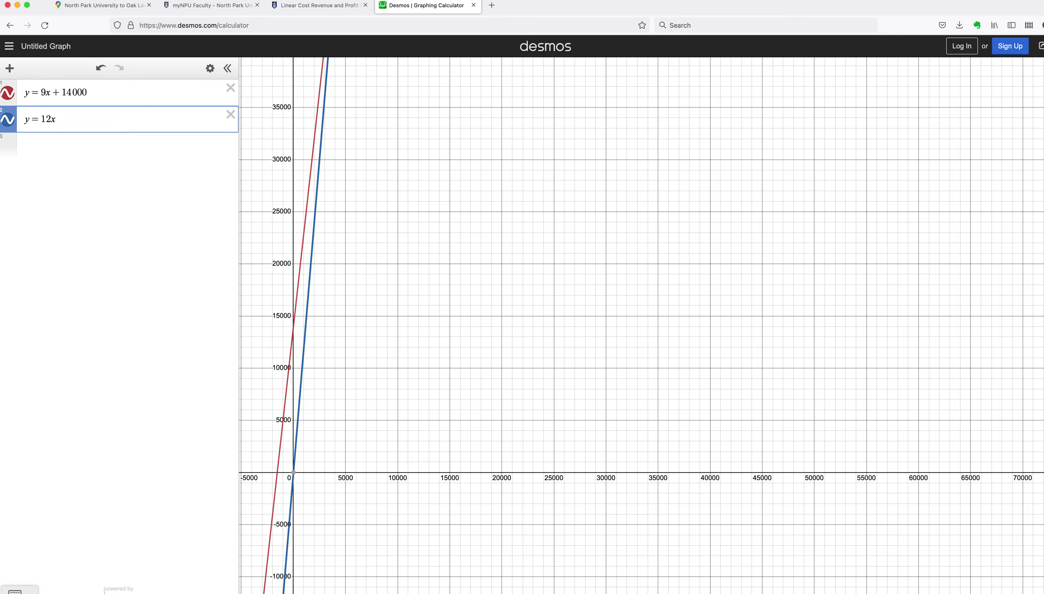
left_click(1038, 108)
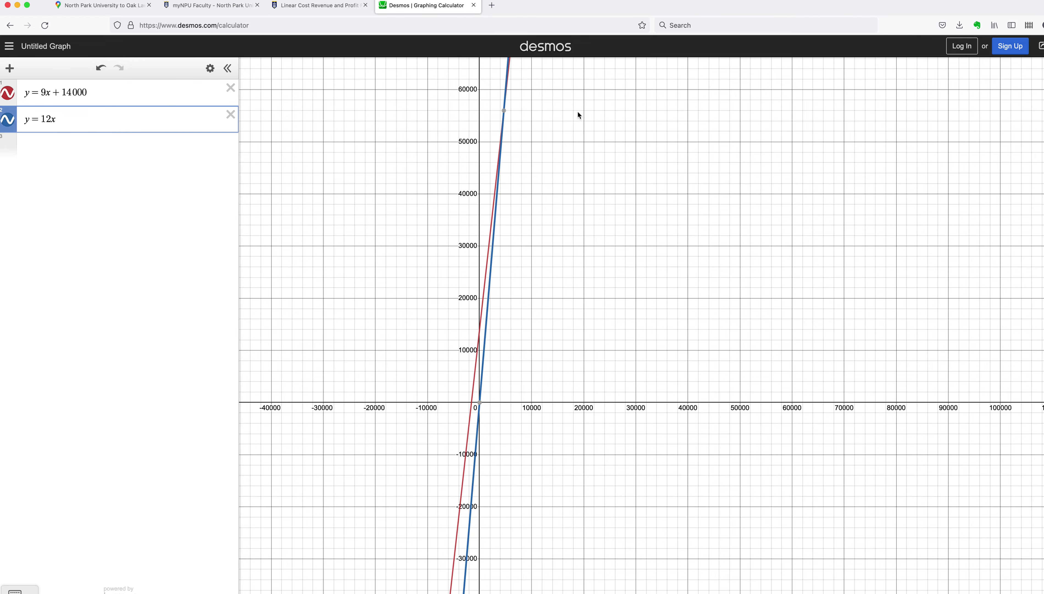
left_click(504, 111)
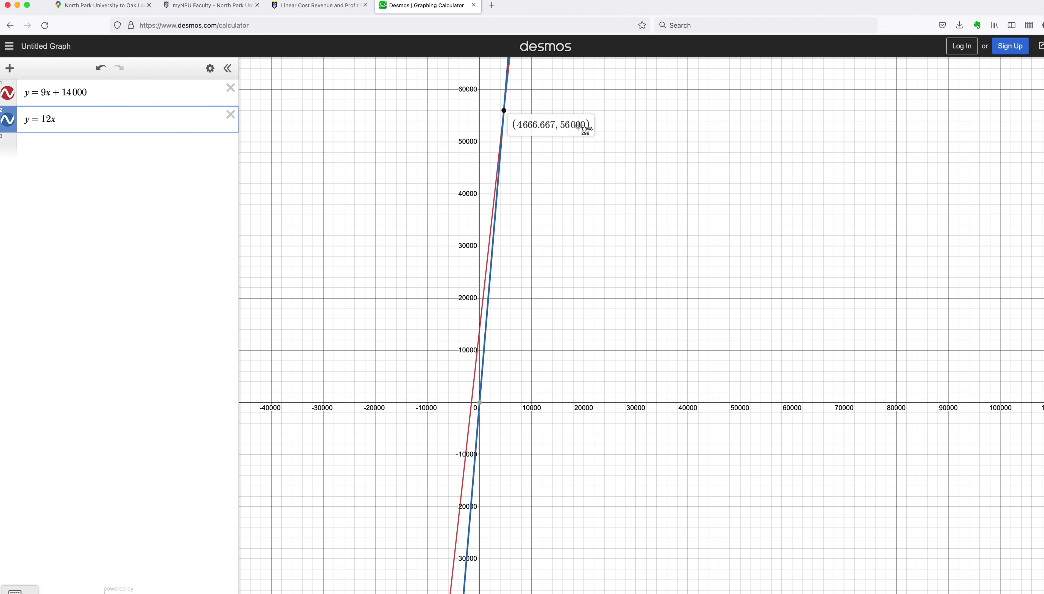
- Capture a screenshot of the expressions and graph, and place it in Excel below the answer text box on the Crazy Uncle Problem sheet
key("super+shift+4")
left_click_drag(1, 19, 659, 426)
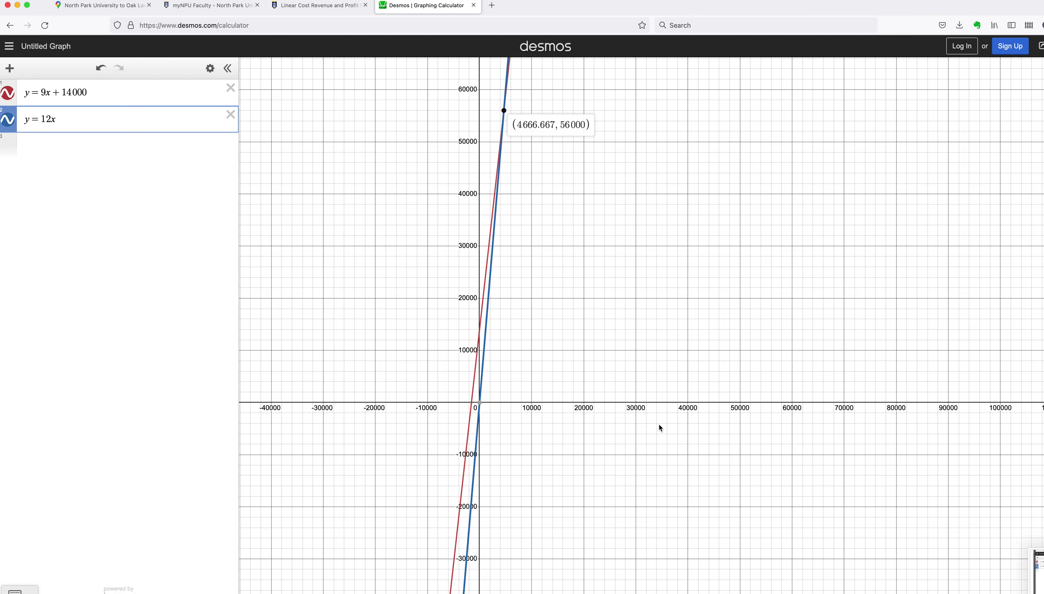
left_click_drag(993, 554, 636, 448)
key("super+Tab")
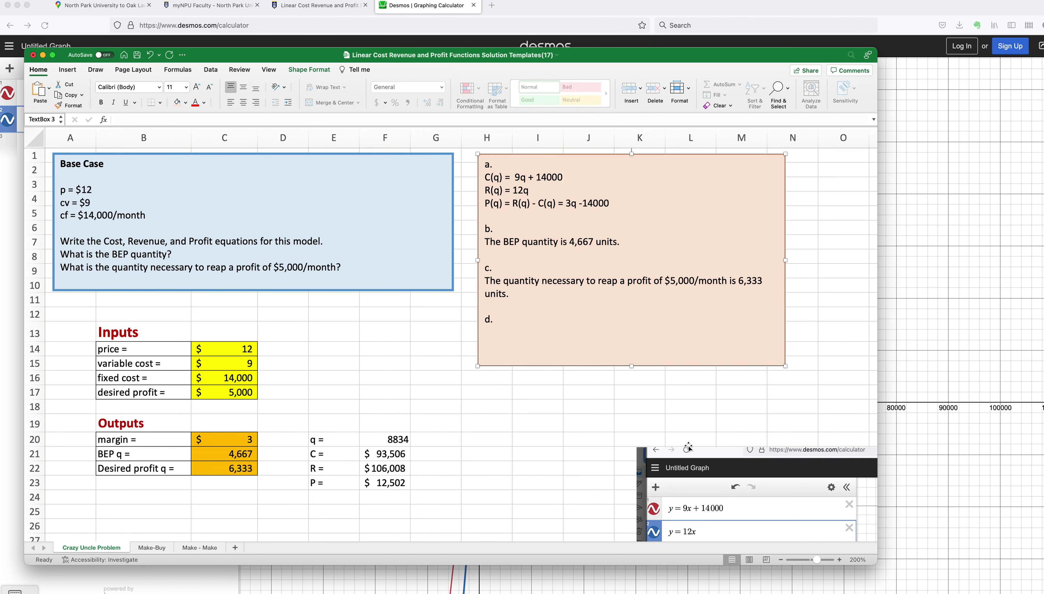
left_click_drag(712, 451, 504, 381)
scroll(561, 410, "down", 5)
scroll(561, 410, "right", 3)
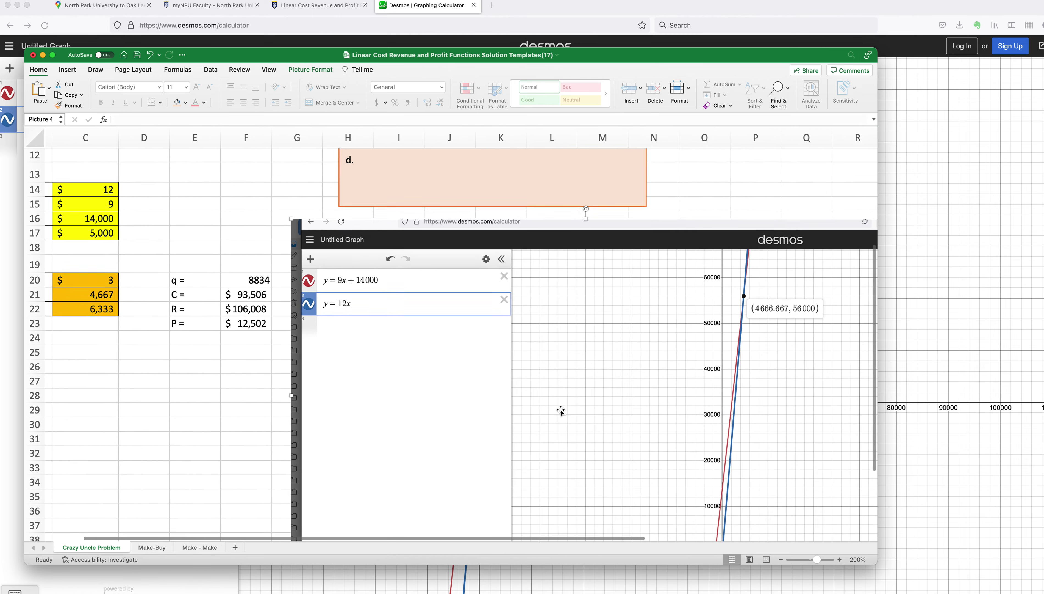
scroll(561, 410, "up", 5)
scroll(561, 410, "left", 2)
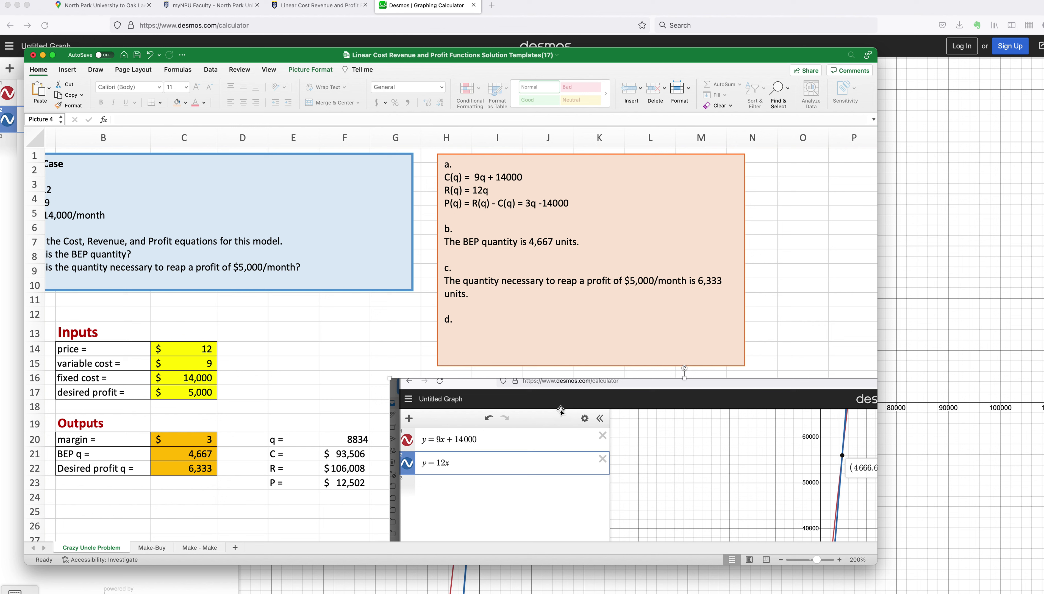
- Set the quantity q in cell F20 to 2000
left_click(506, 316)
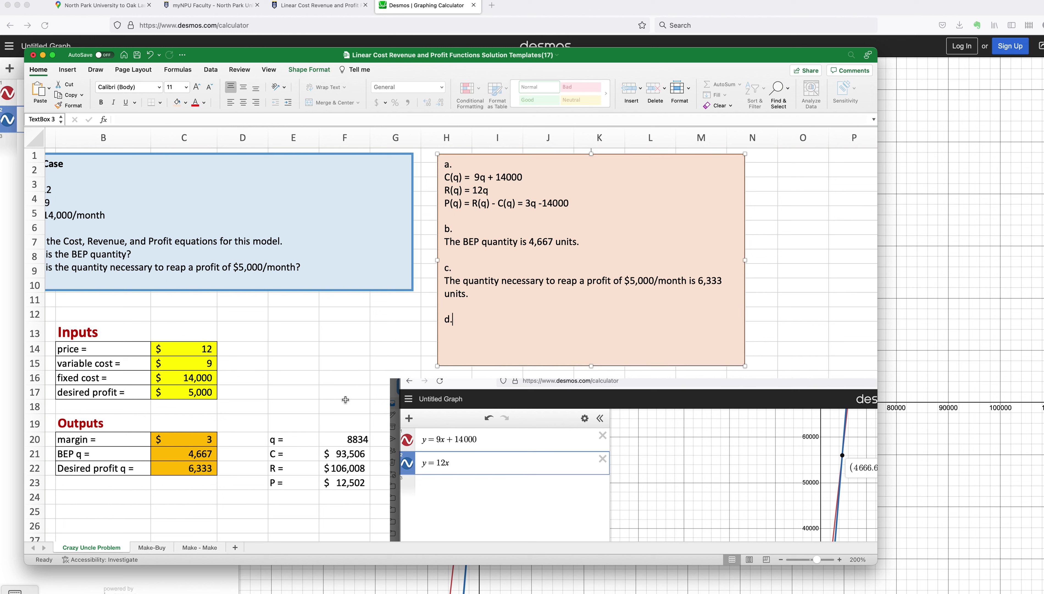
left_click(350, 440)
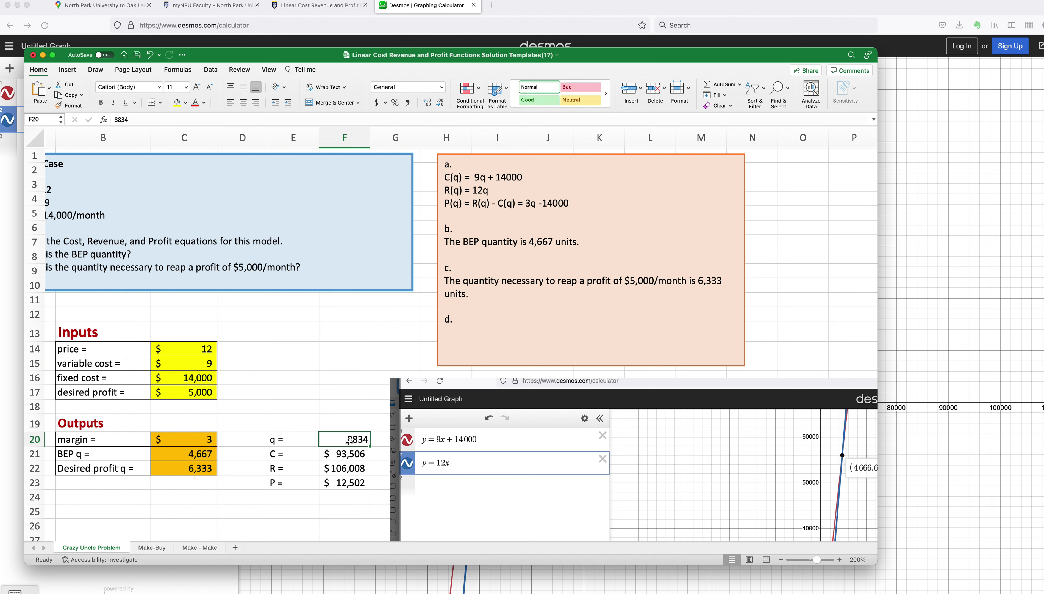
type("2000")
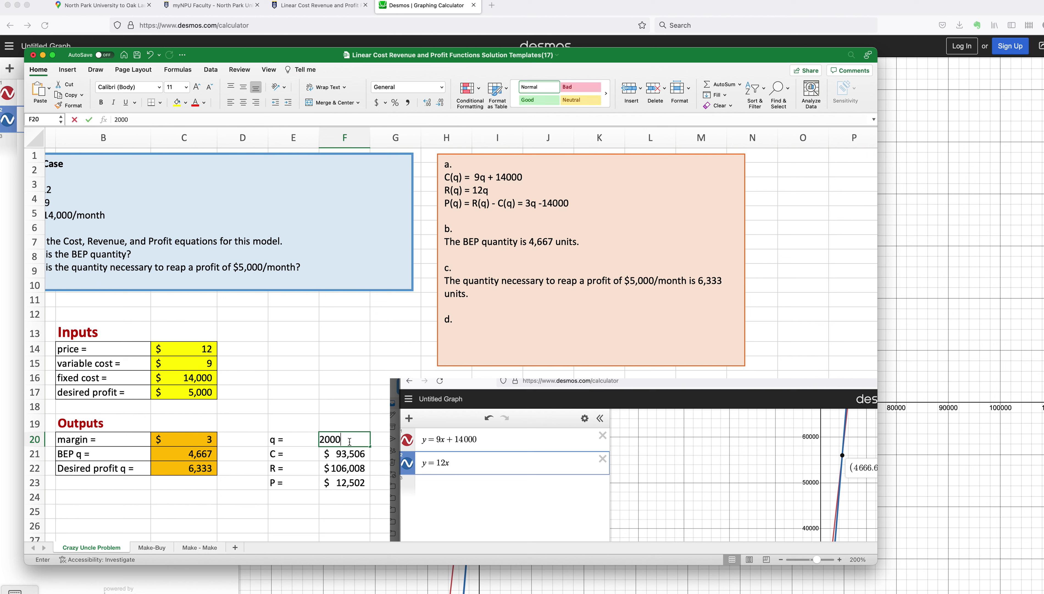
key("Return")
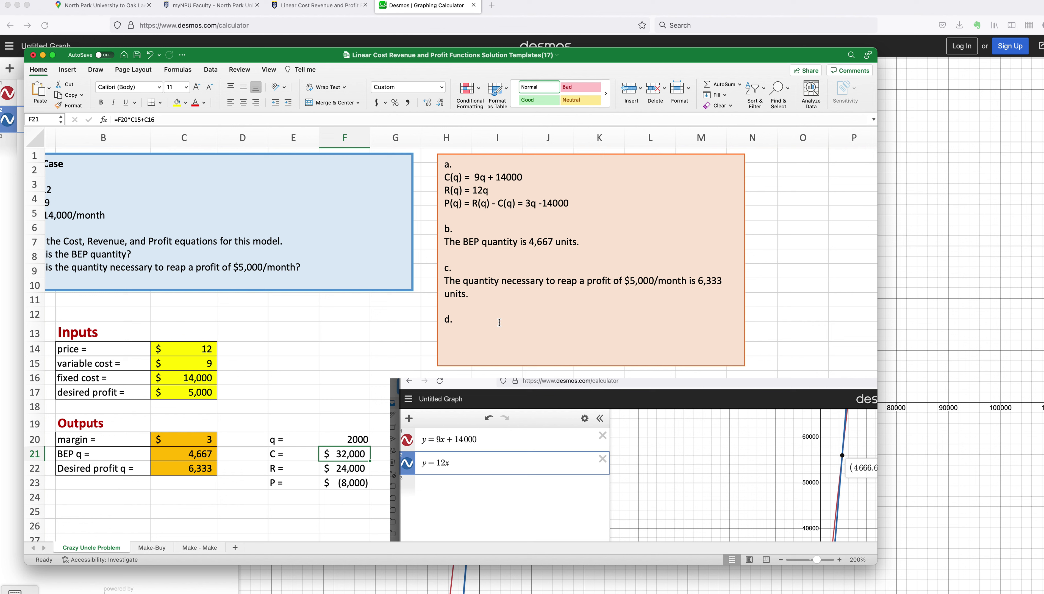
- Write answer d in the answer text box as "At 2000 units, we would incur a -$8,000 in profit."
left_click(499, 322)
type("At")
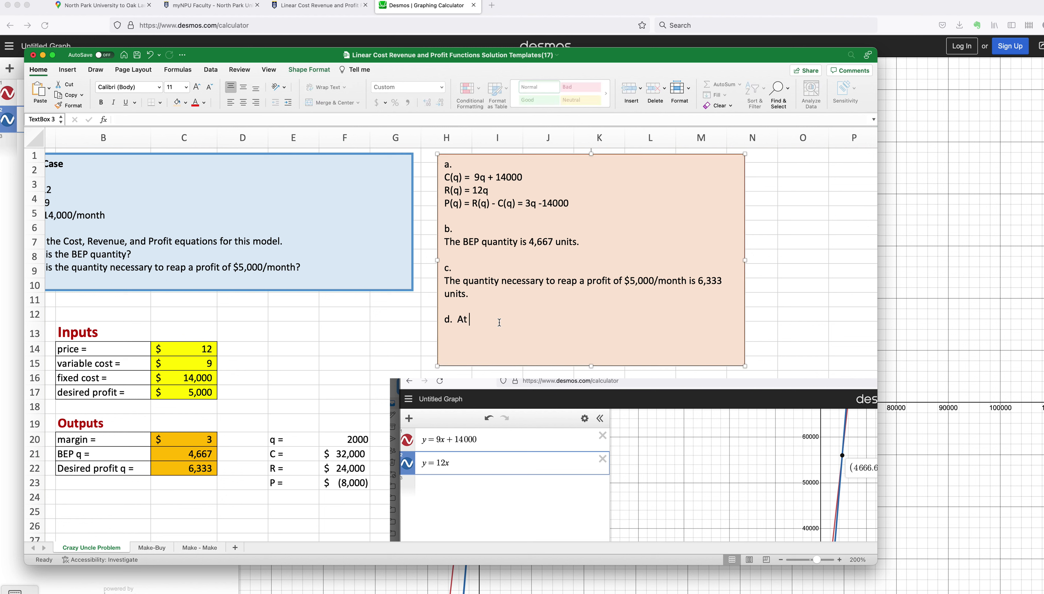
type(" 2000 units, we would incur ao")
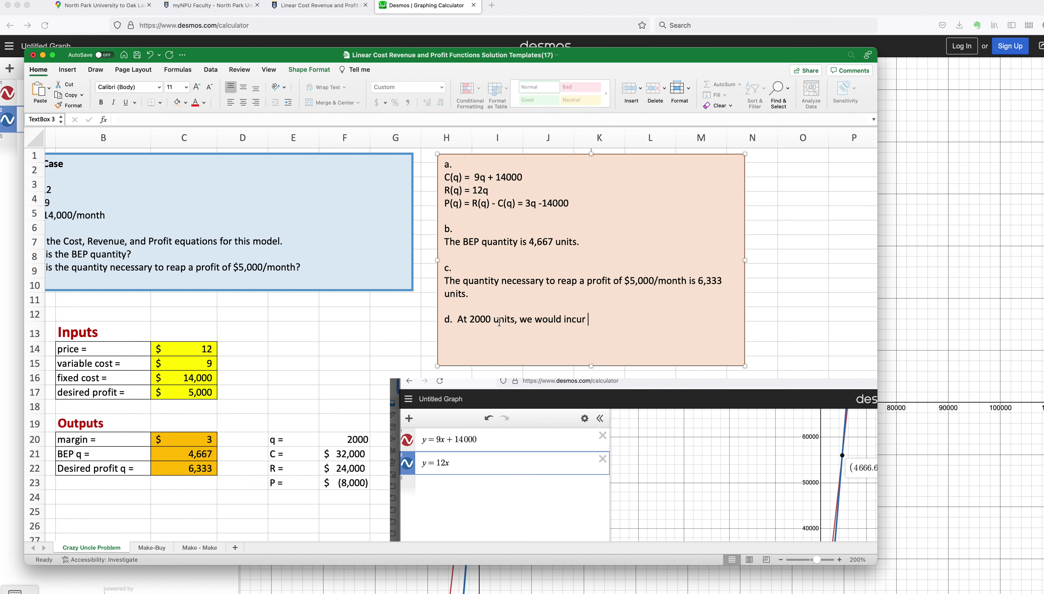
key("BackSpace")
type("loss")
key("BackSpace")
key("BackSpace")
key("BackSpace")
key("BackSpace")
key("BackSpace")
type("-$8,000 in profit")
- On the Make-Buy sheet, add the question "[a] What is the BEP for this alternative." to the problem text box
left_click(157, 548)
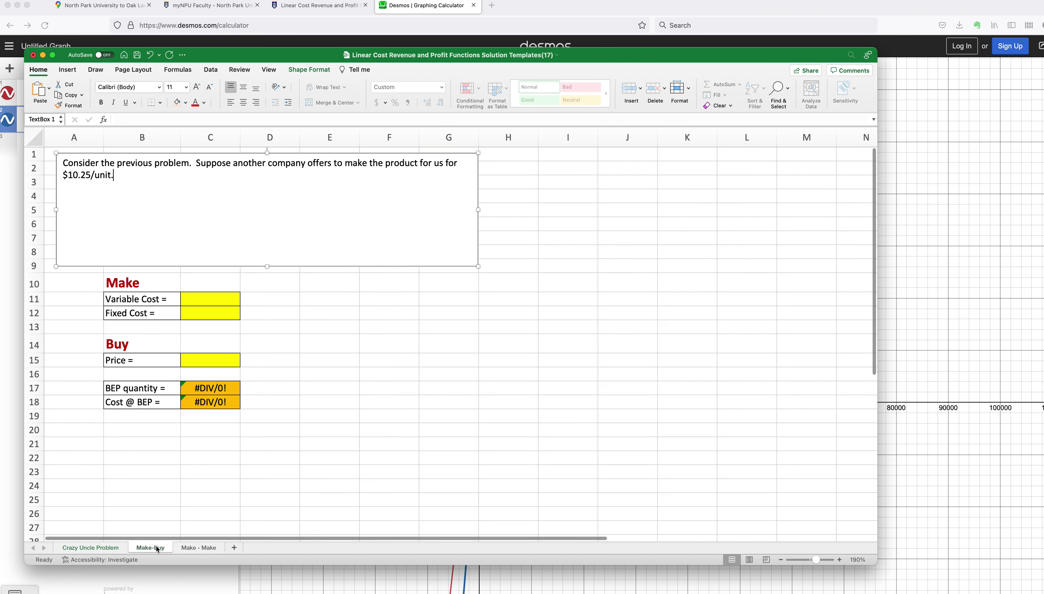
left_click(136, 229)
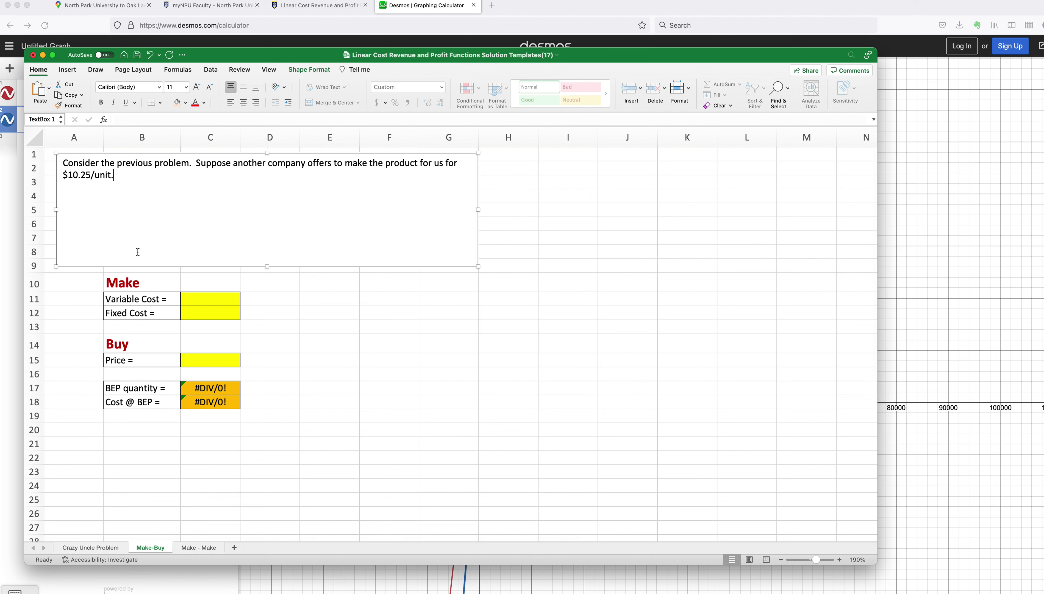
type("What")
type(" is the mak")
type("e")
key("BackSpace")
key("BackSpace")
key("BackSpace")
key("BackSpace")
key("BackSpace")
type("BEP for this ")
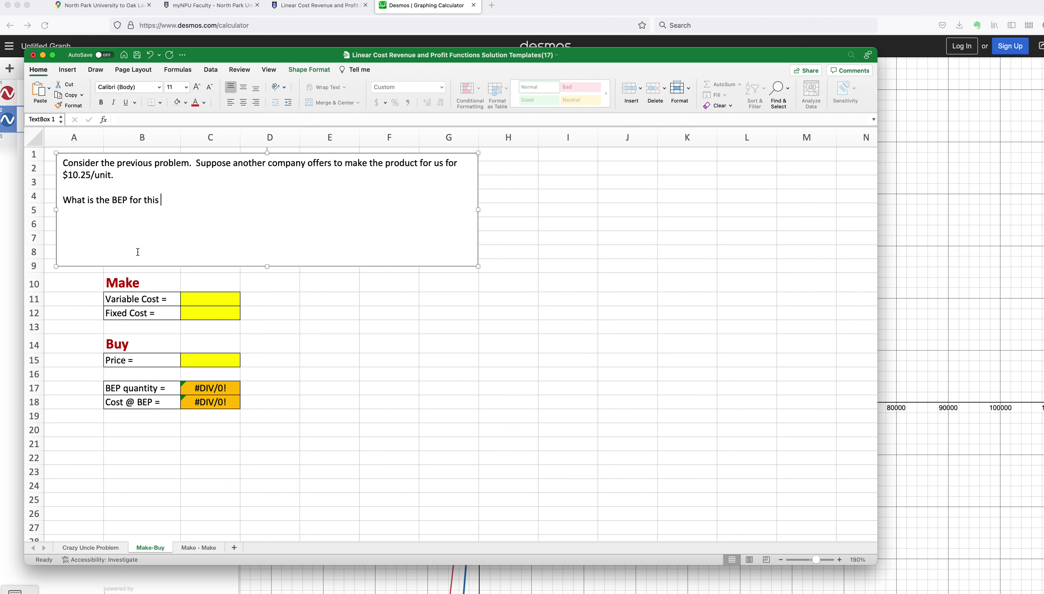
type("alternative.")
left_click(62, 200)
type("[a]")
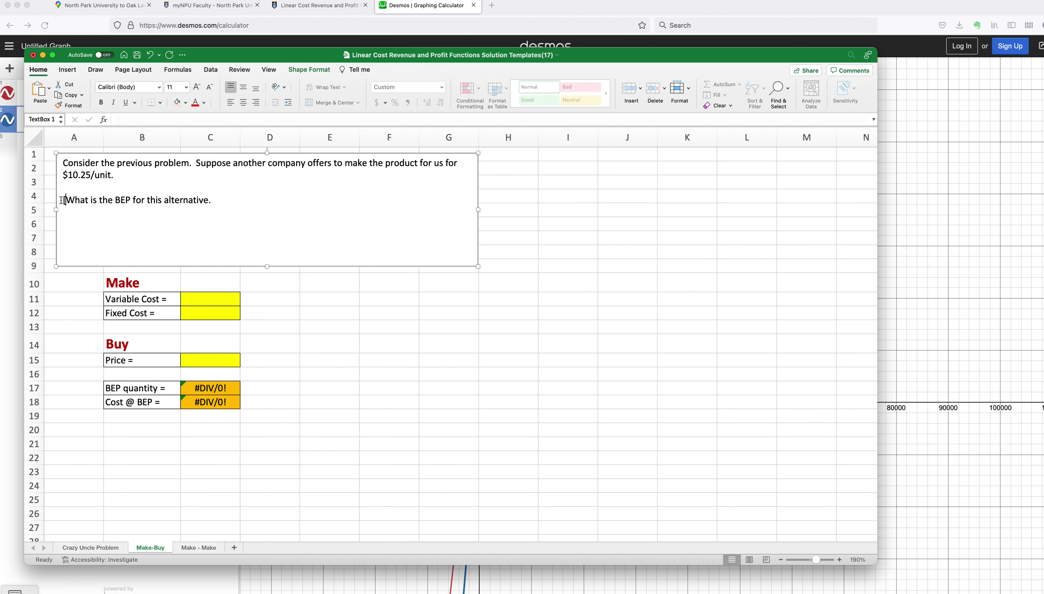
- Add question "[b] At a desired profit of 5,000 a month, is it better to make or buy the units?" and end [a] with a question mark
left_click(226, 200)
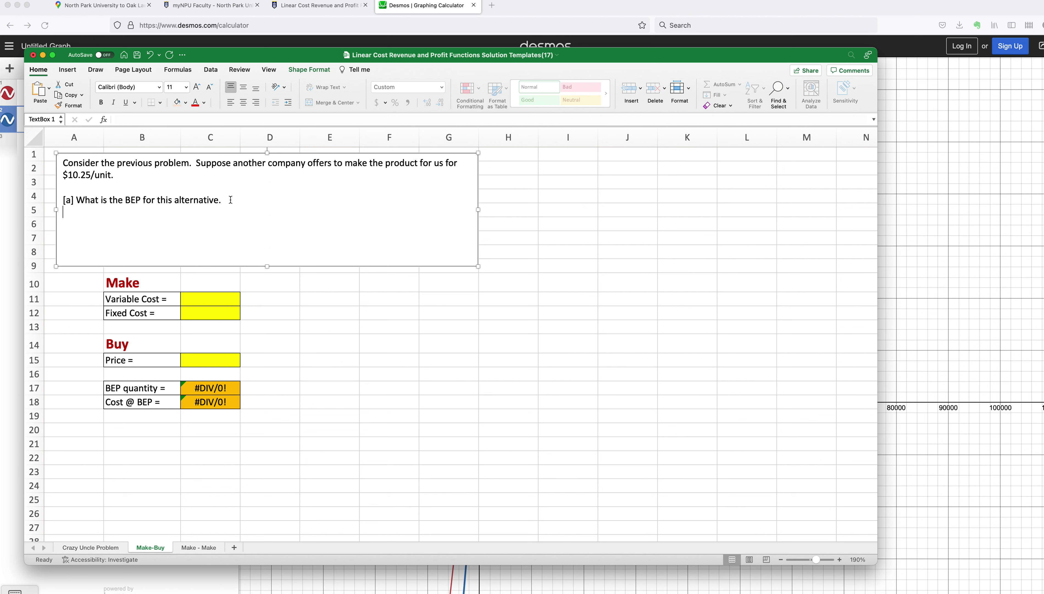
key("Return")
type("[b] At a desired profit of")
key("super+Tab")
key("super+Tab")
left_click(89, 548)
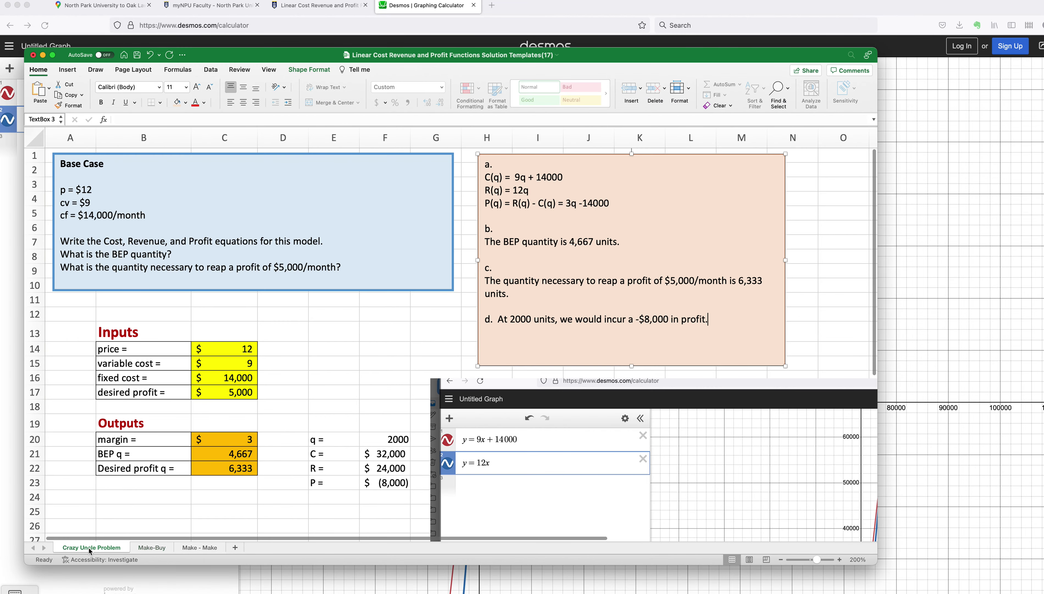
left_click(152, 548)
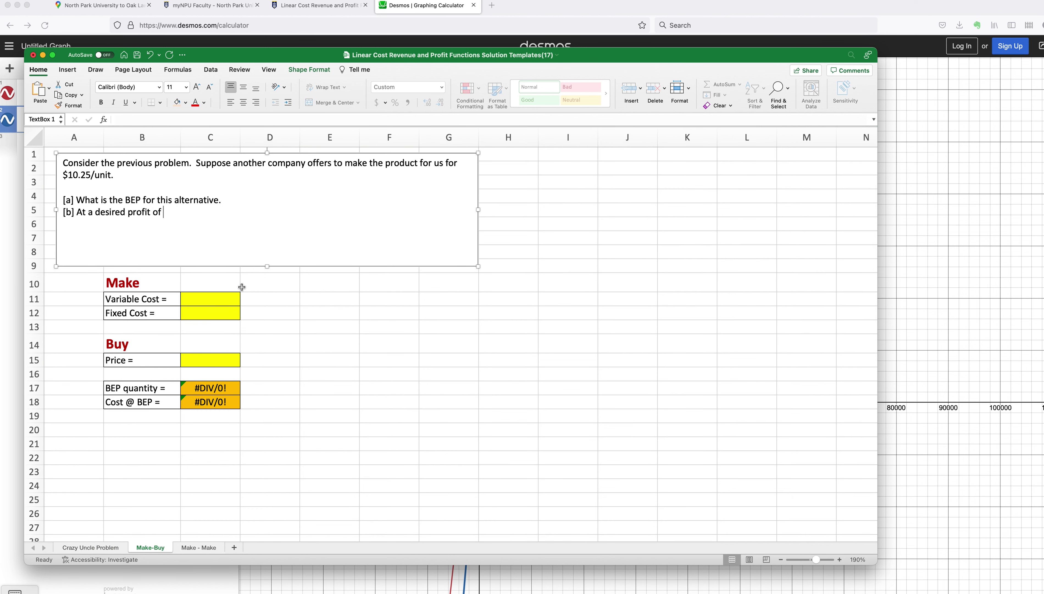
type("5,000 a month, is it better ")
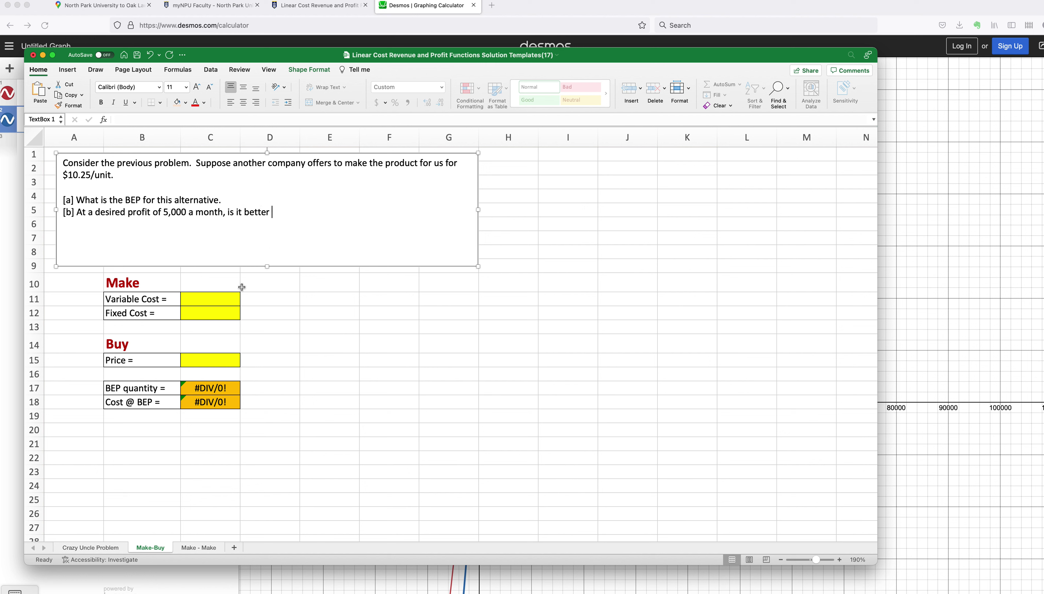
type("to make or buy this")
key("BackSpace")
key("BackSpace")
key("BackSpace")
type("e units?")
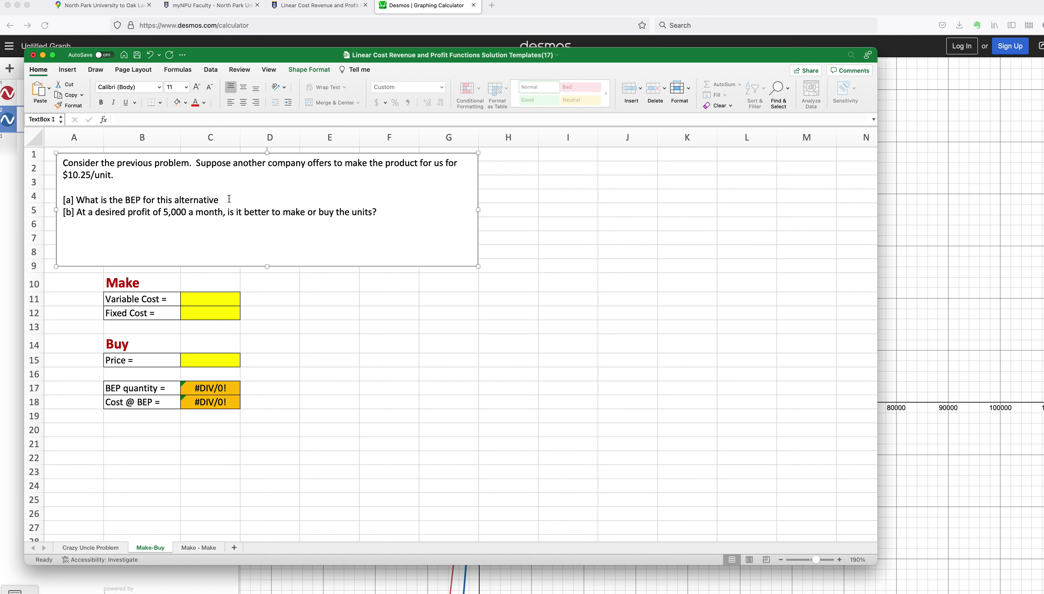
type("?")
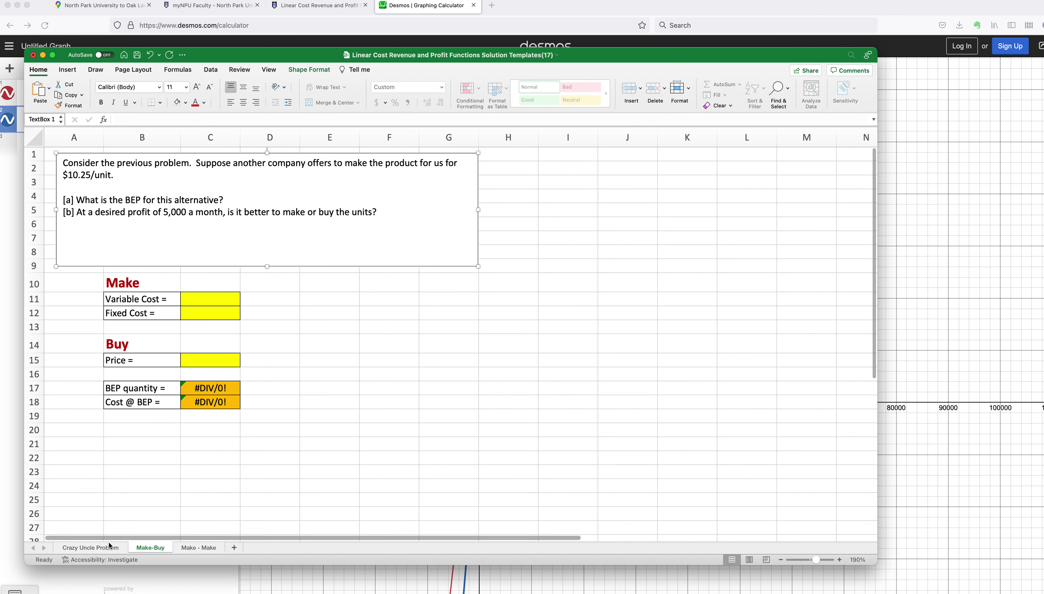
- On the Make-Buy sheet, enter the Make variable cost 9 and fixed cost 14000, taken from the Crazy Uncle Problem sheet
left_click(107, 551)
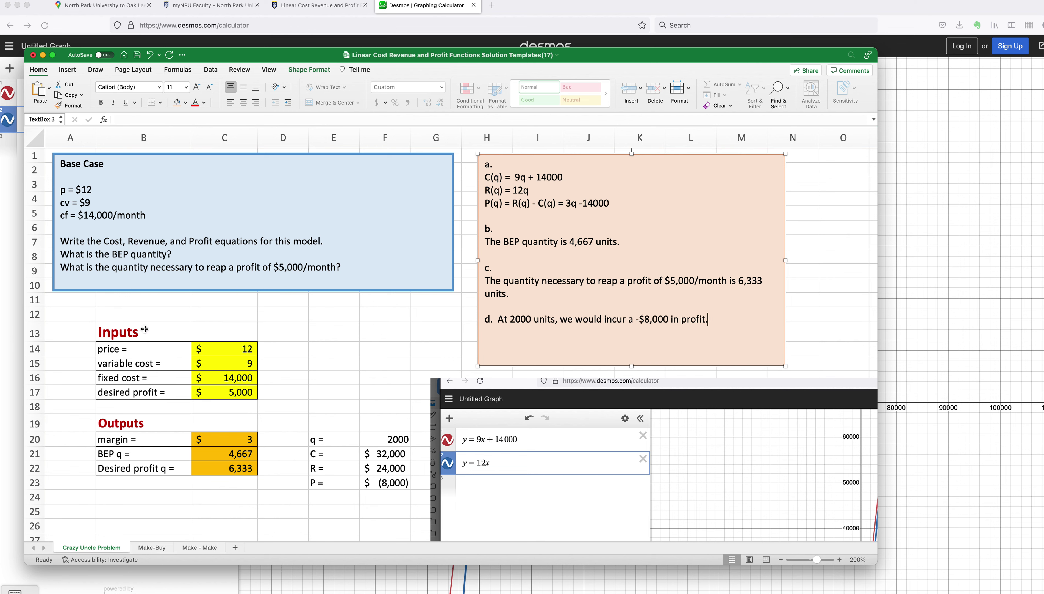
left_click(161, 547)
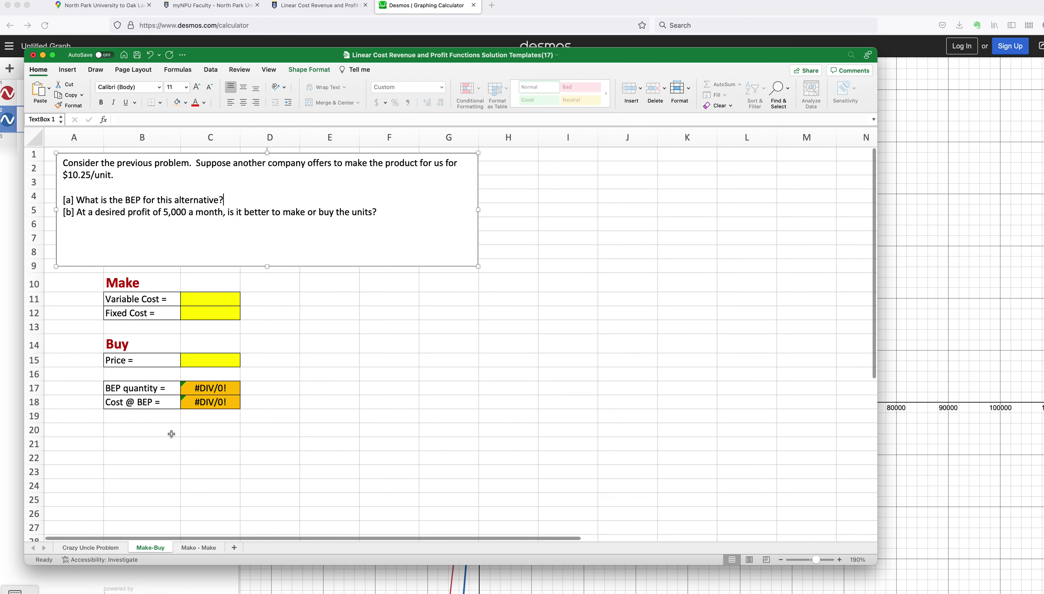
left_click(209, 301)
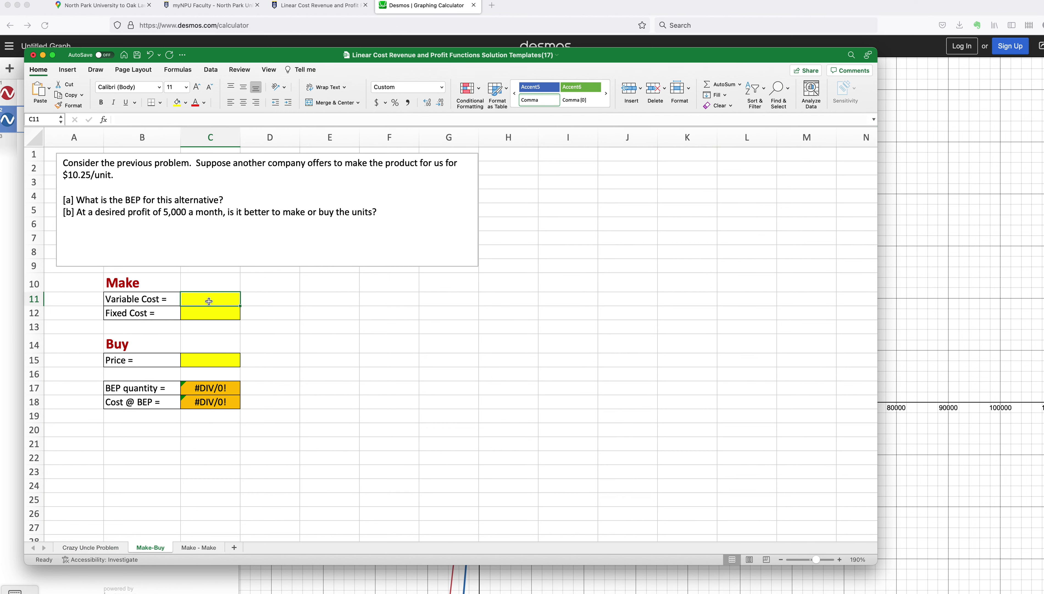
type("9")
left_click(201, 313)
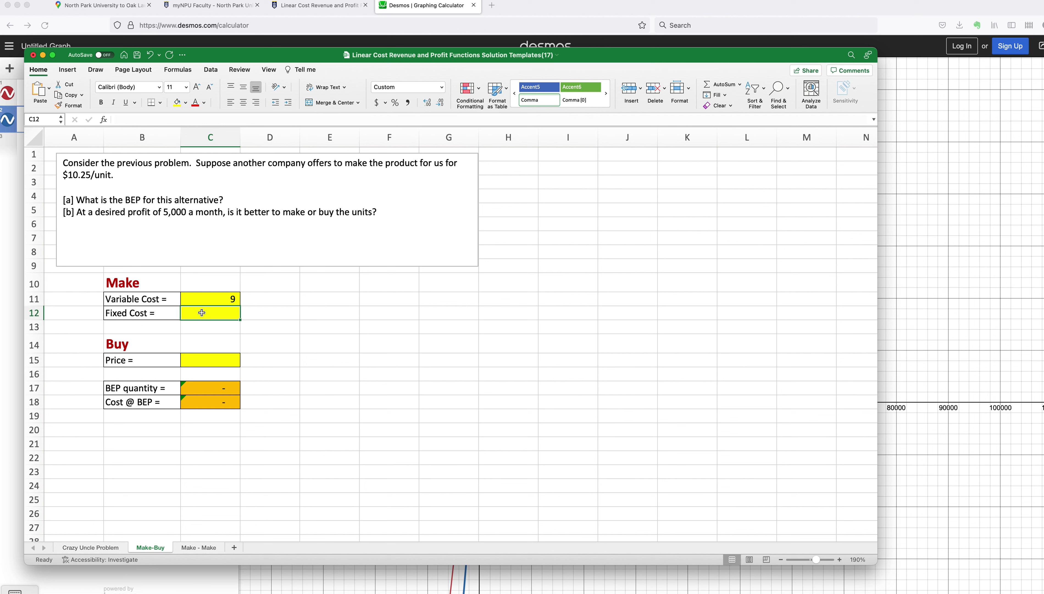
type("14000")
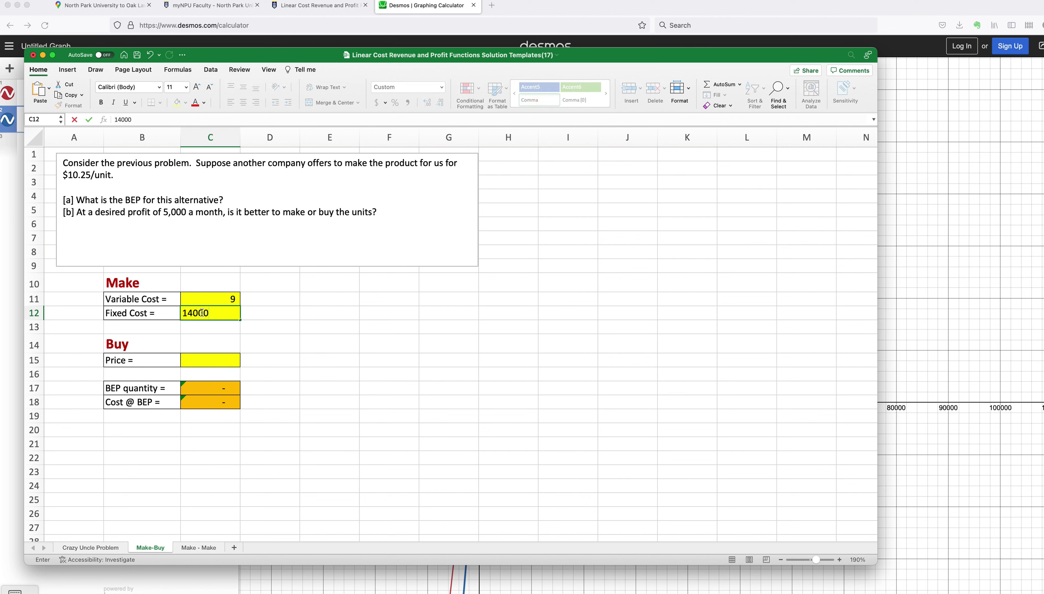
left_click(301, 348)
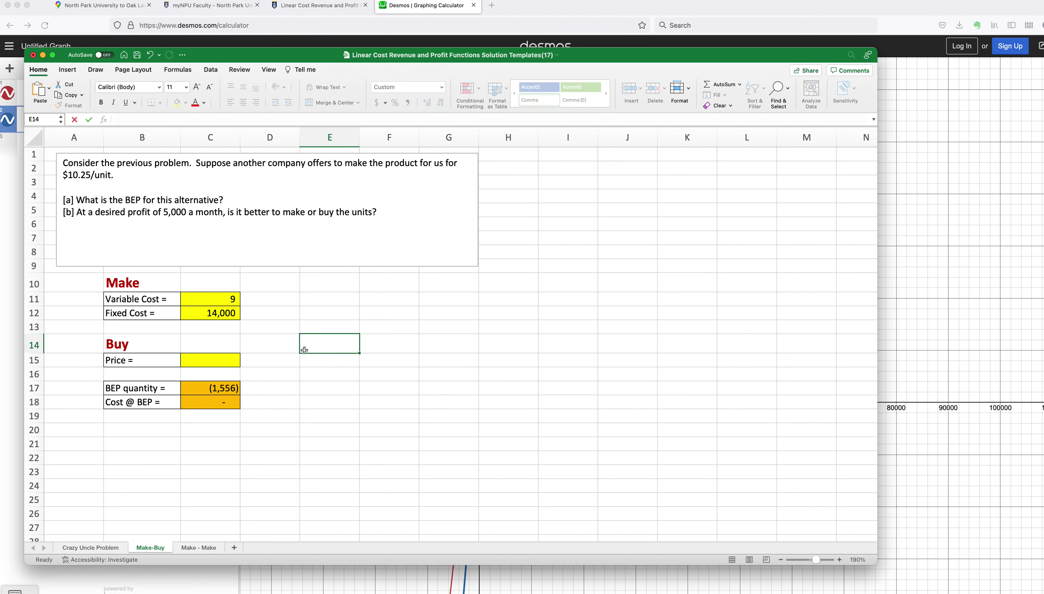
- Set the Buy price in cell C15 to 10.25 and display it with two decimal places
left_click(221, 363)
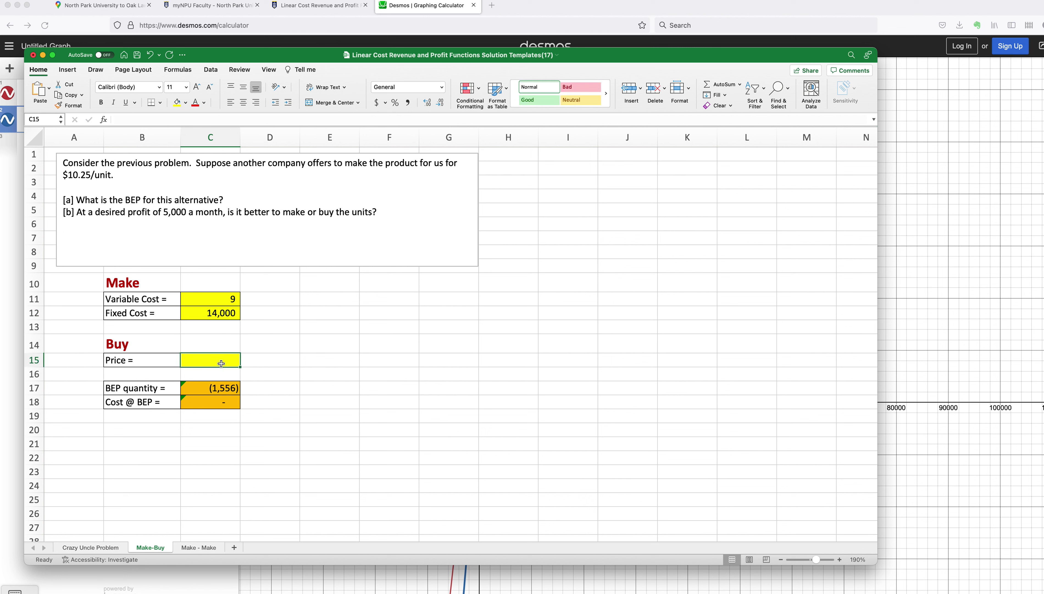
type("10.25")
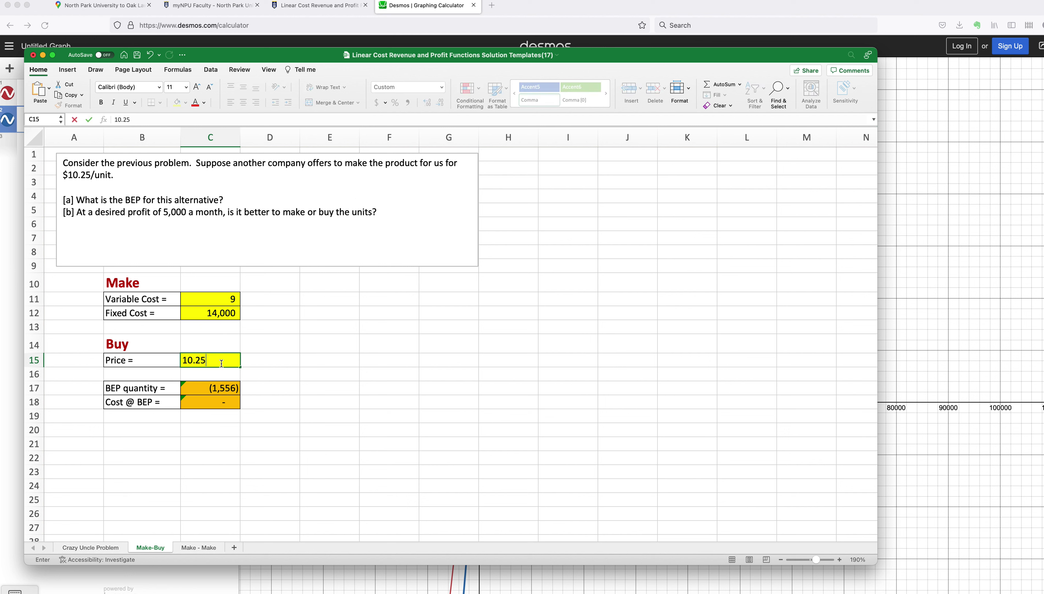
key("Return")
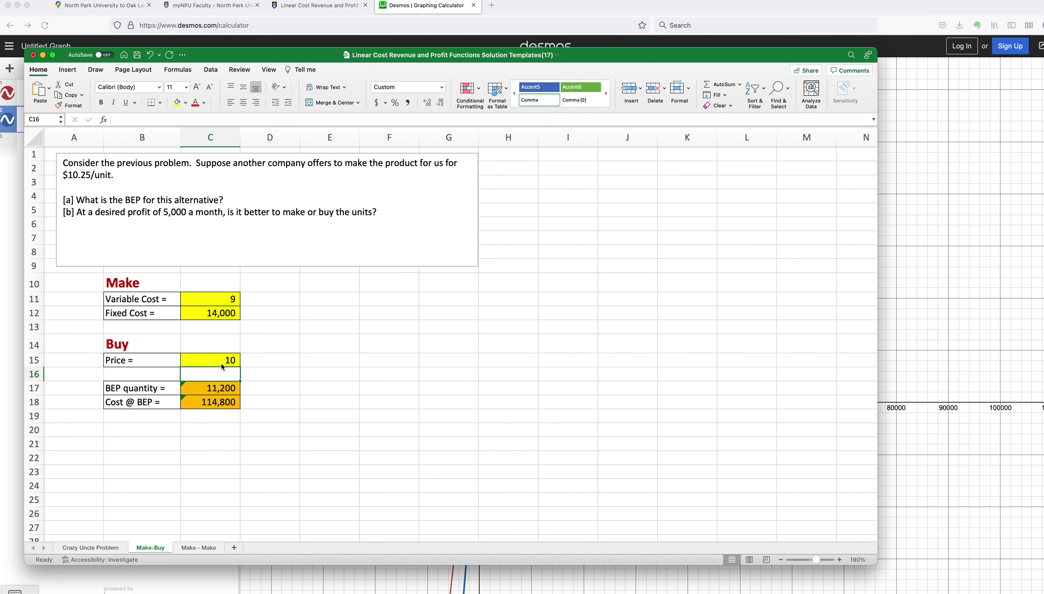
left_click(222, 352)
left_click(223, 360)
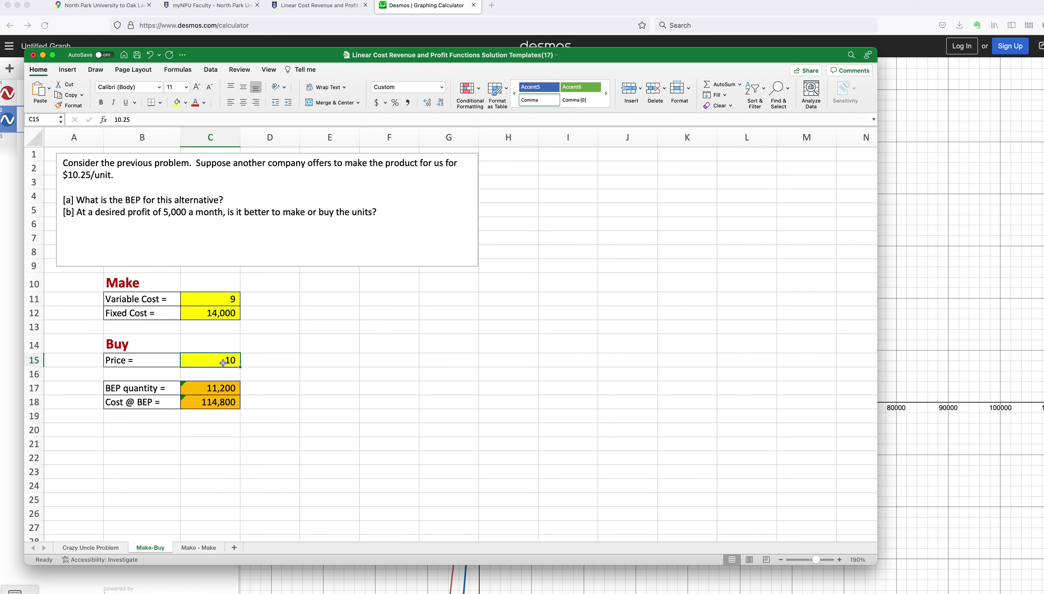
left_click(426, 105)
left_click(428, 105)
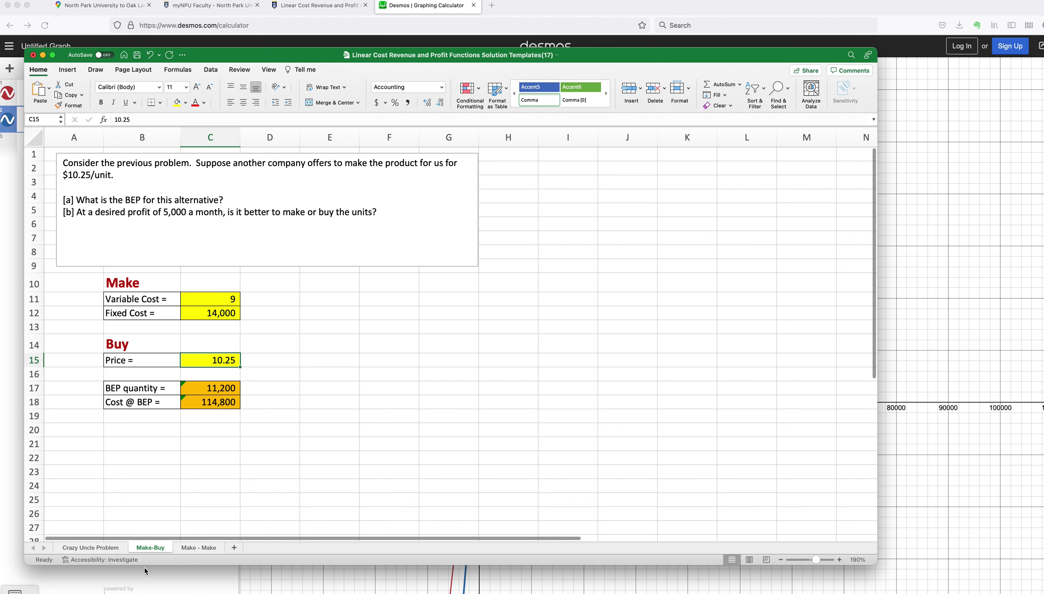
- Copy the Inputs and Outputs block B13:C22 from the Crazy Uncle Problem sheet to cell E11 of the Make-Buy sheet
left_click(90, 547)
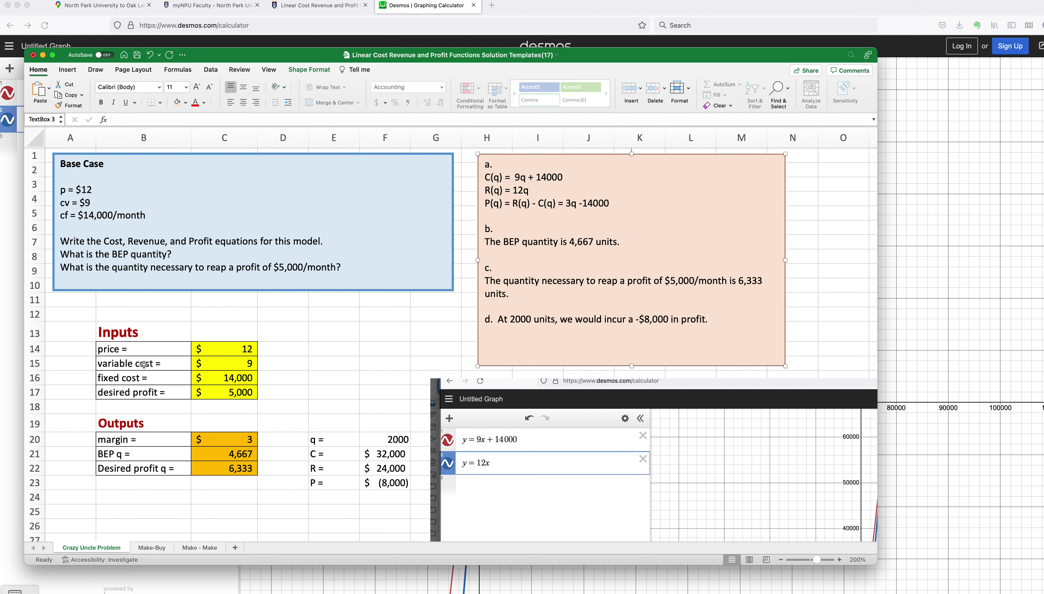
left_click_drag(113, 333, 233, 471)
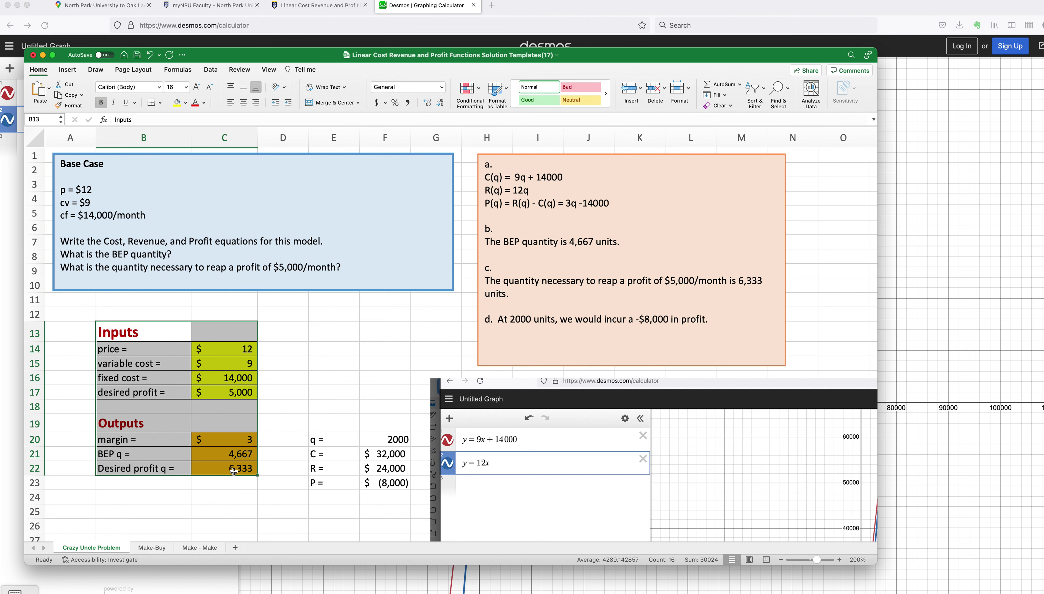
key("super+c")
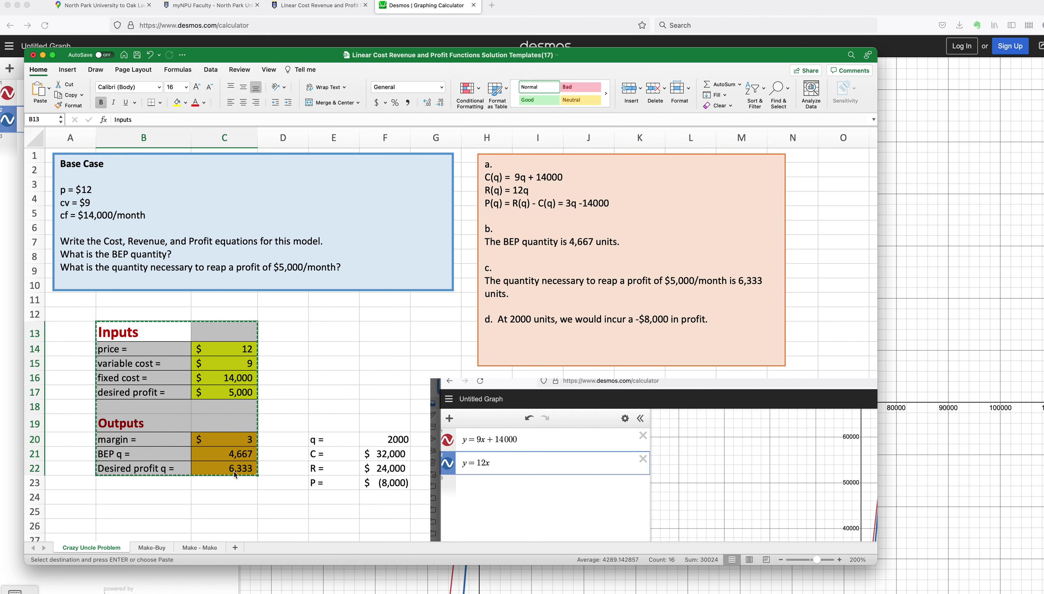
left_click(154, 552)
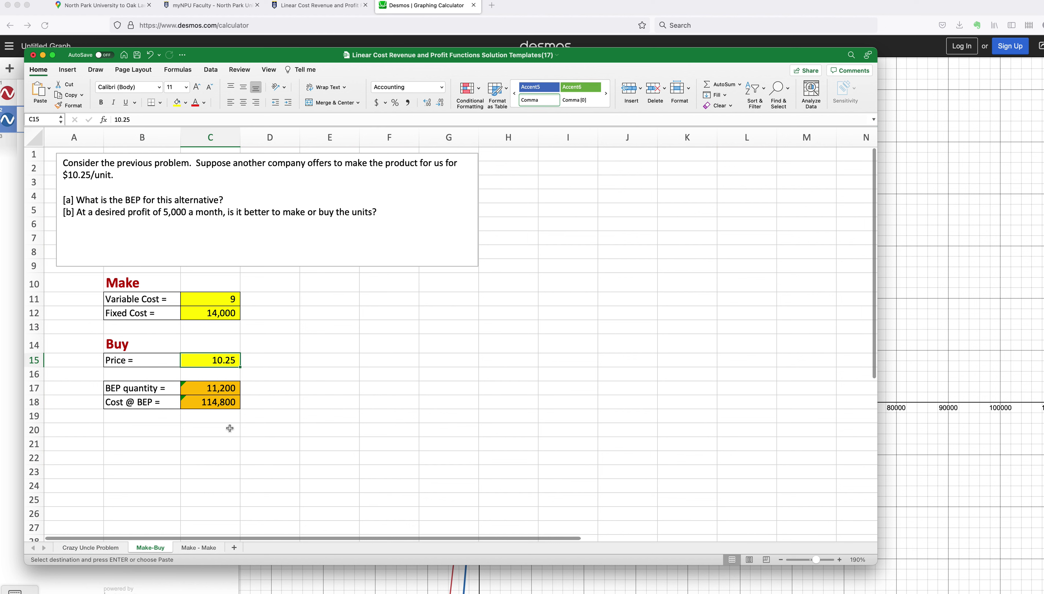
left_click(337, 302)
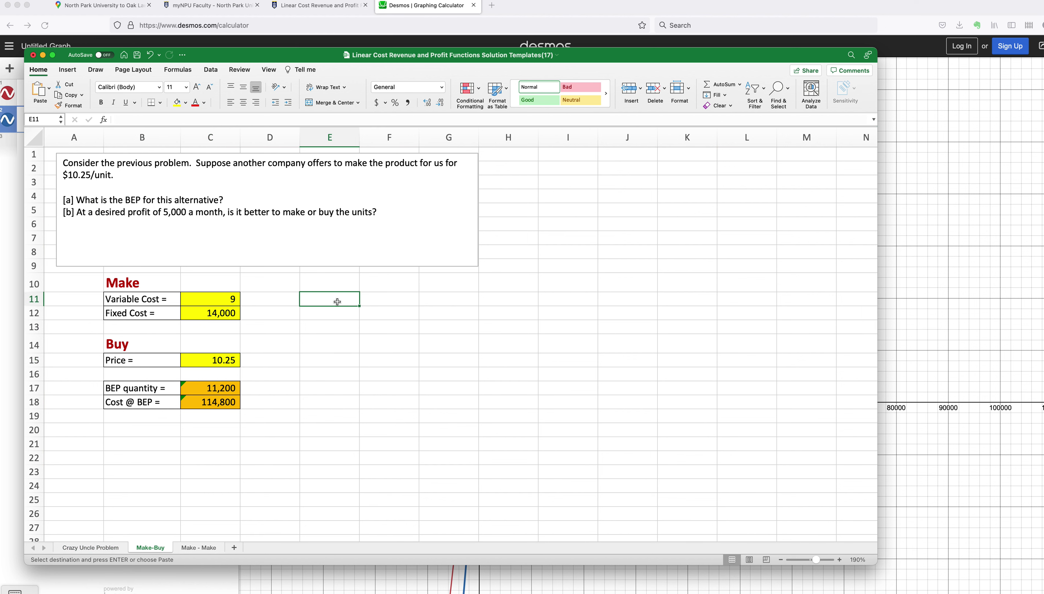
key("super+v")
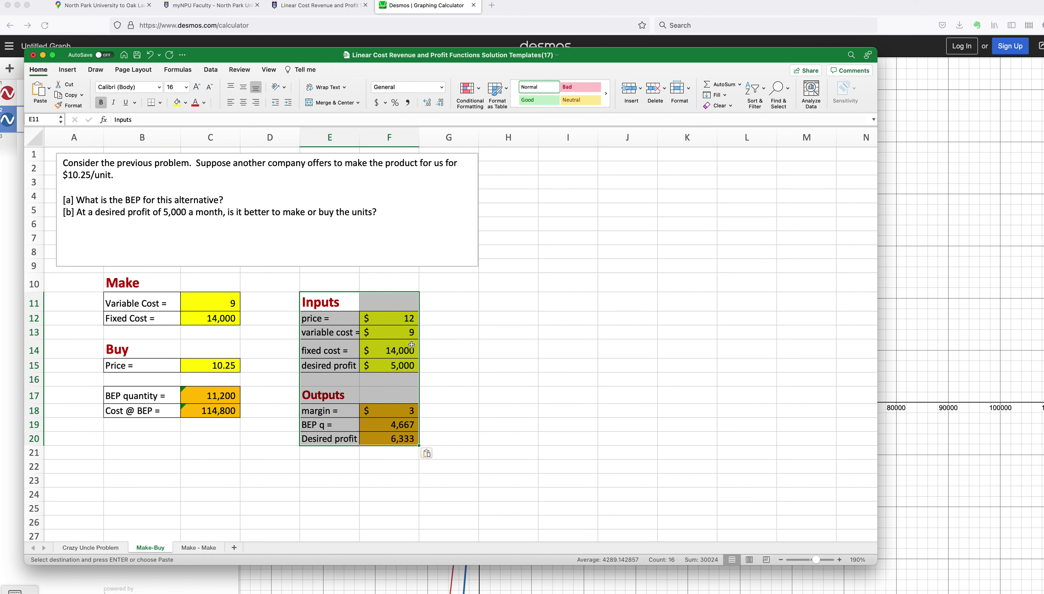
- Change the copied block's "Inputs" heading in cell E11 to "Inputs for Buy"
left_click(338, 286)
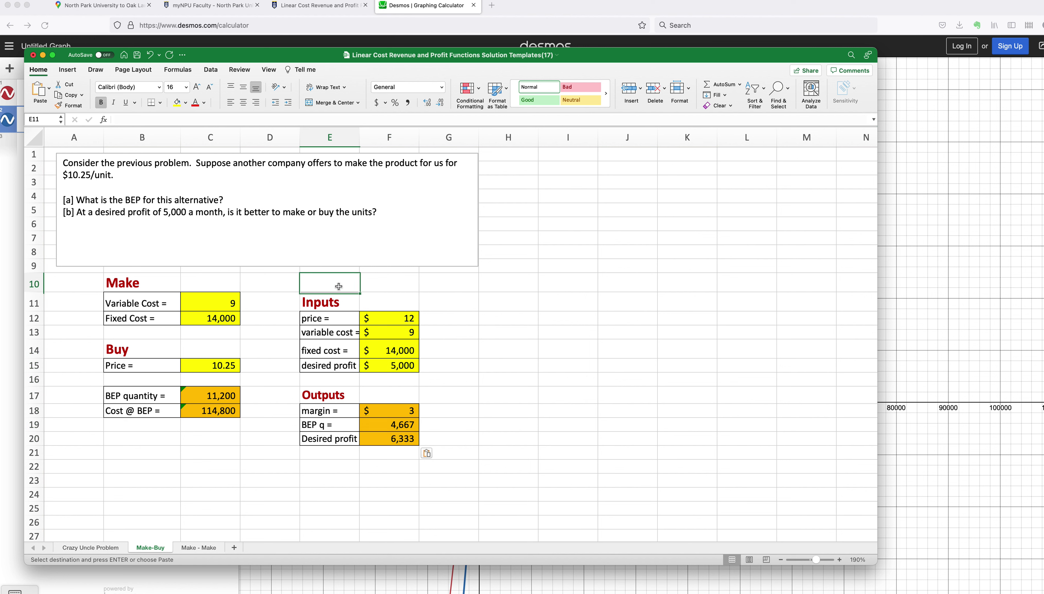
left_click(328, 300)
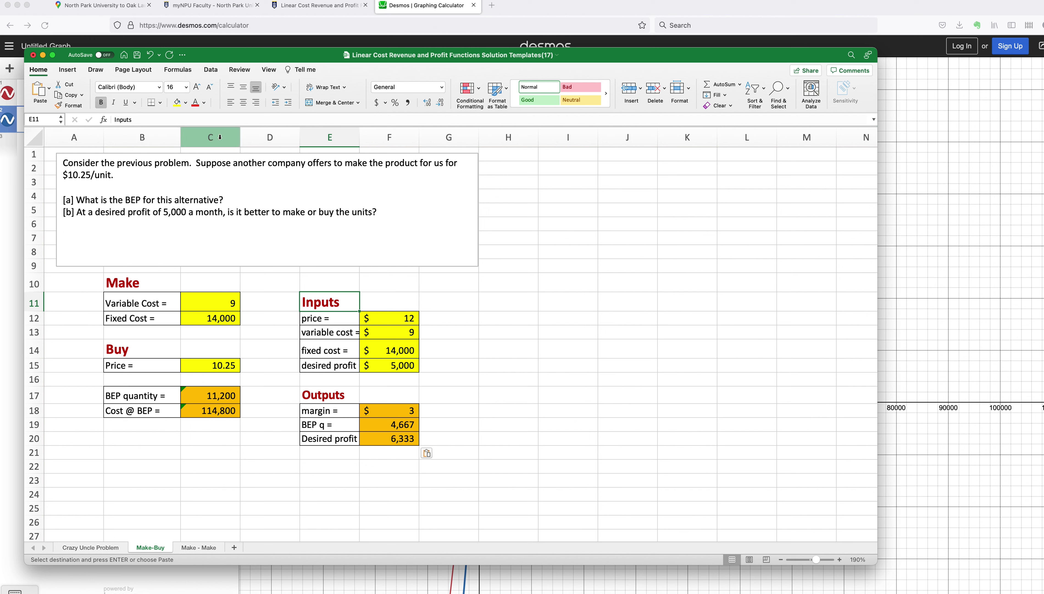
left_click(216, 119)
type("for B")
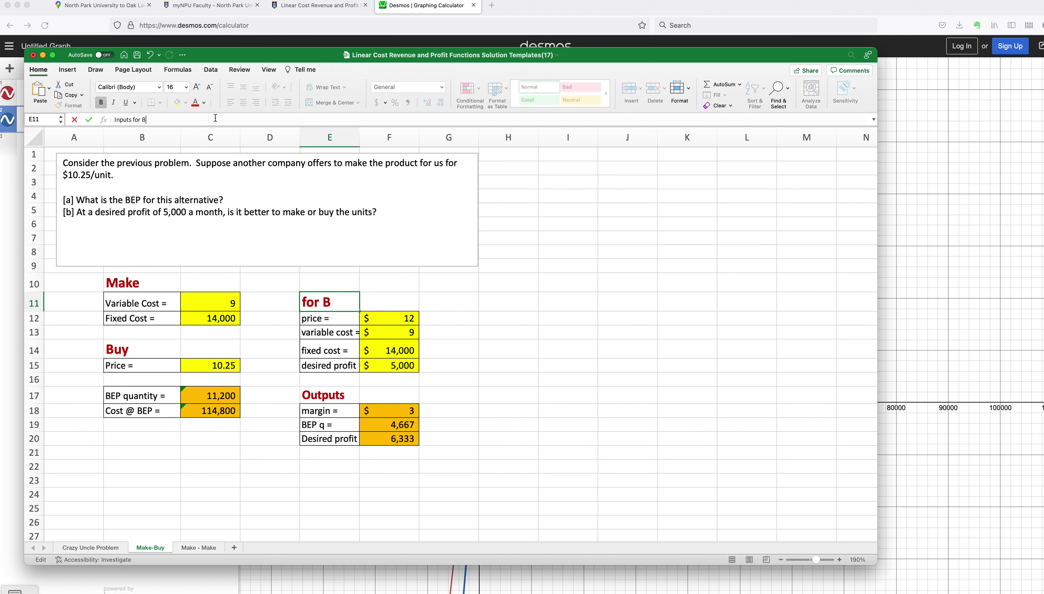
type("uy")
key("BackSpace")
type("uy")
key("Return")
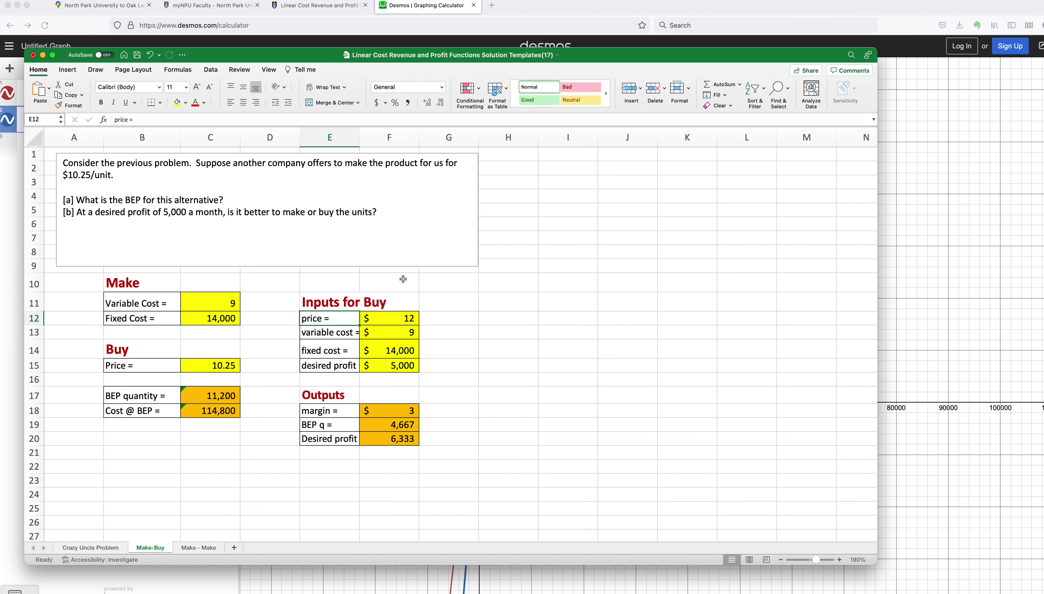
- Set the variable cost in the Inputs for Buy block to 10.25, shown with two decimal places
left_click(406, 318)
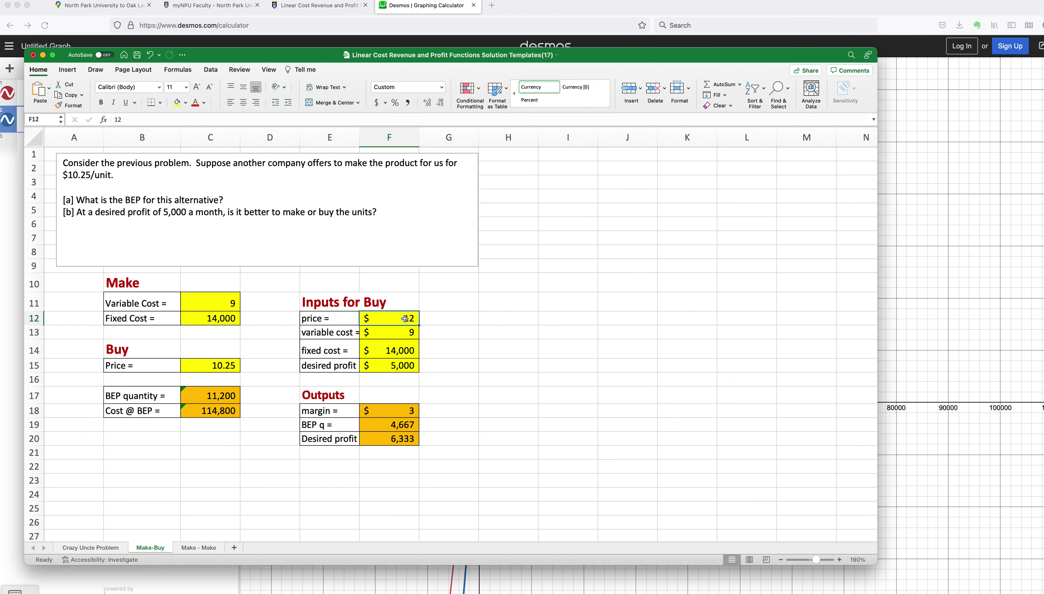
left_click(401, 332)
type("10.25")
key("Return")
left_click(404, 334)
left_click(427, 103)
left_click(428, 103)
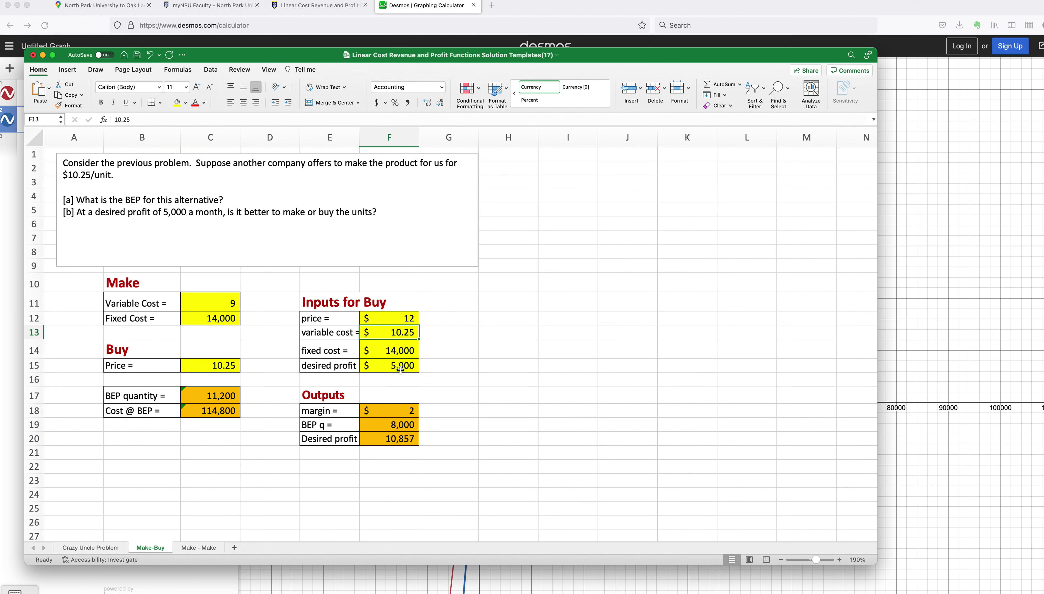
- Set the fixed cost in the Inputs for Buy block to 0
left_click(400, 351)
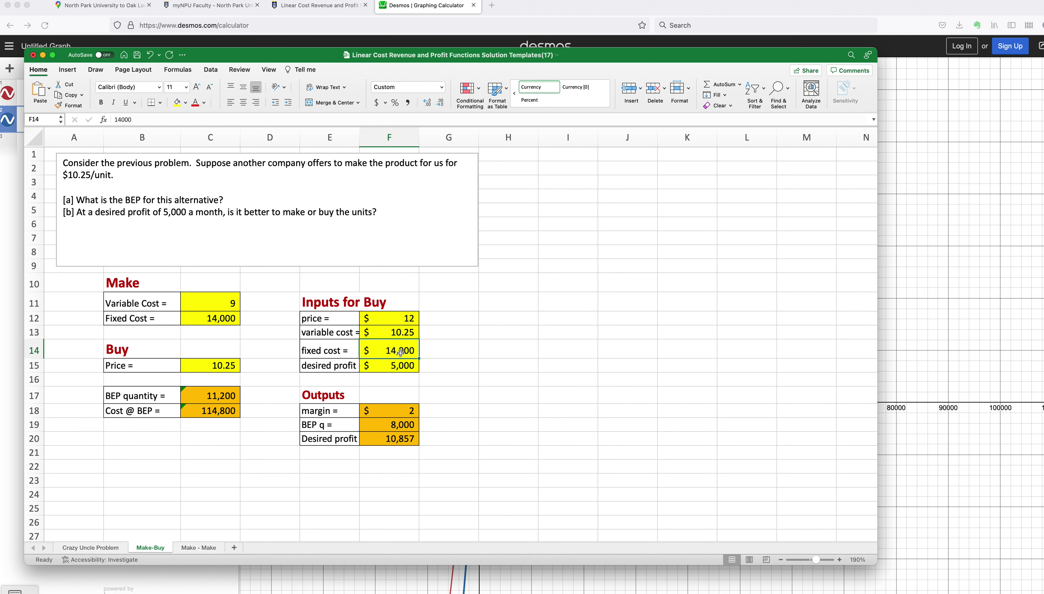
type("0")
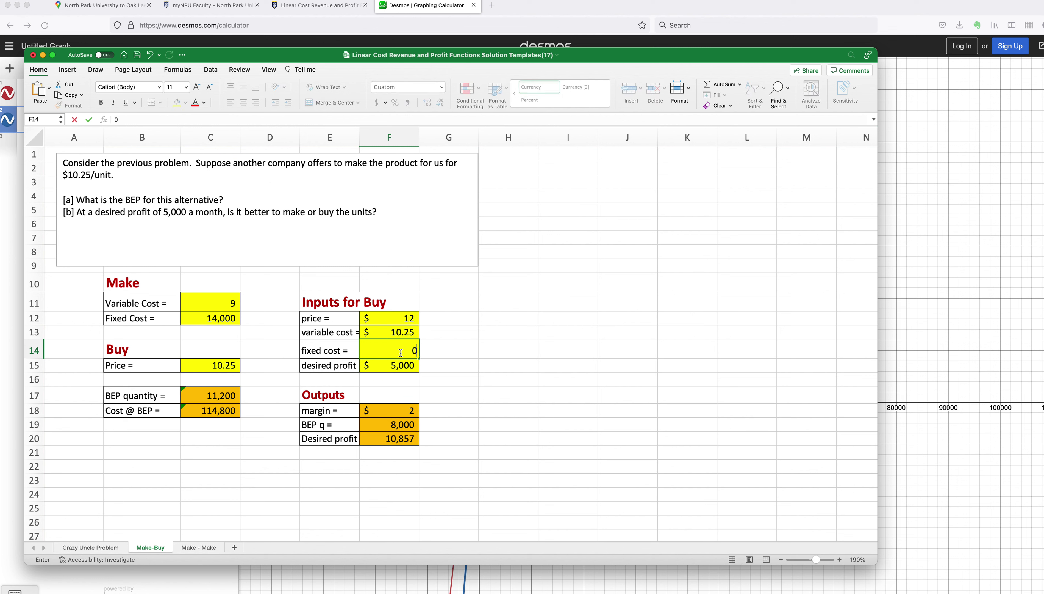
key("Return")
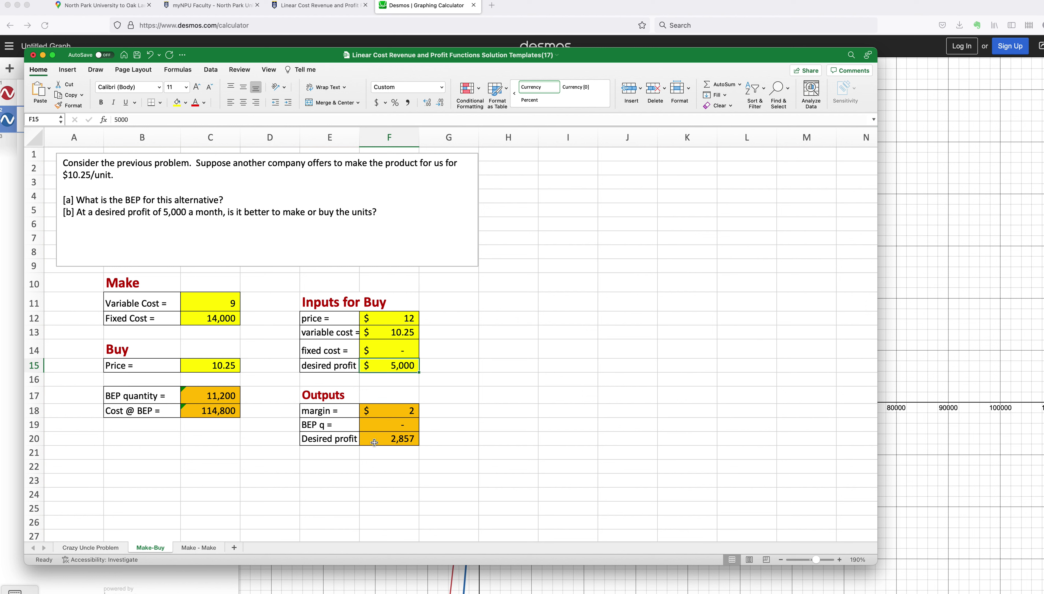
- Compare the desired profit quantity on the Make-Buy sheet with the one on the Crazy Uncle Problem sheet
left_click(402, 444)
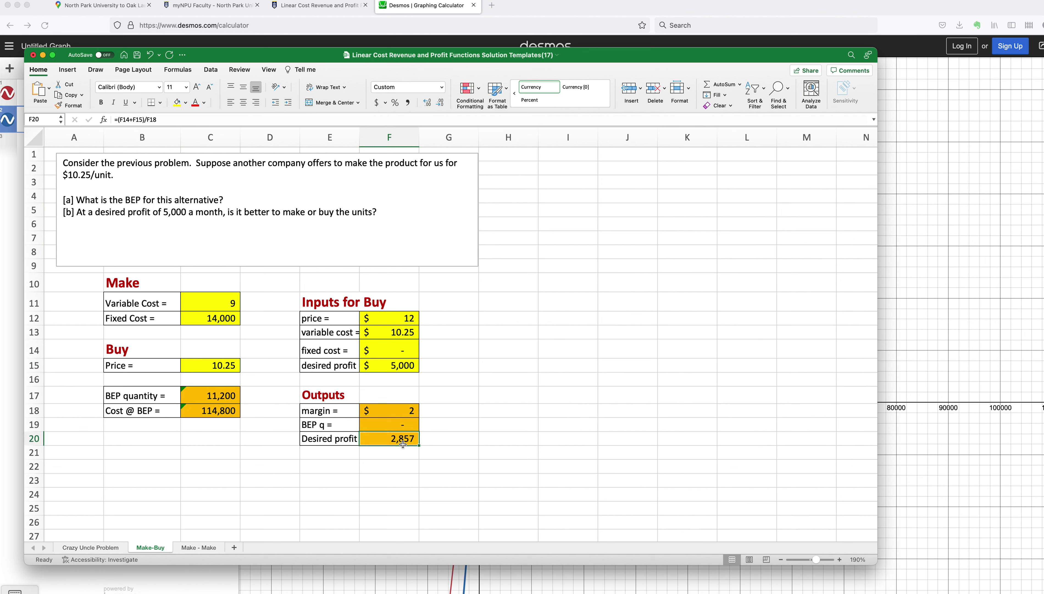
left_click(98, 547)
left_click(228, 469)
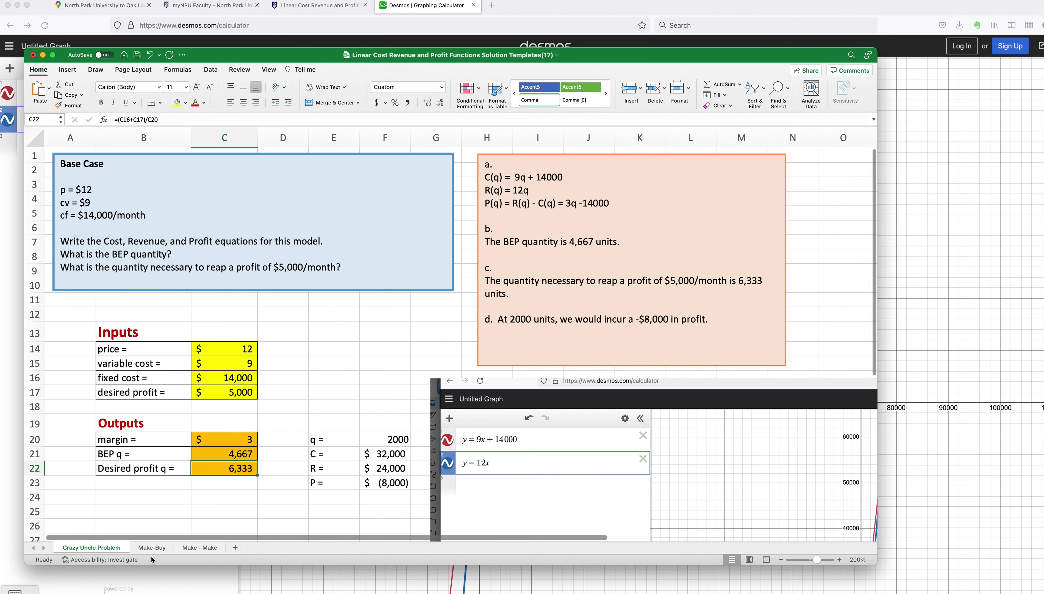
left_click(152, 547)
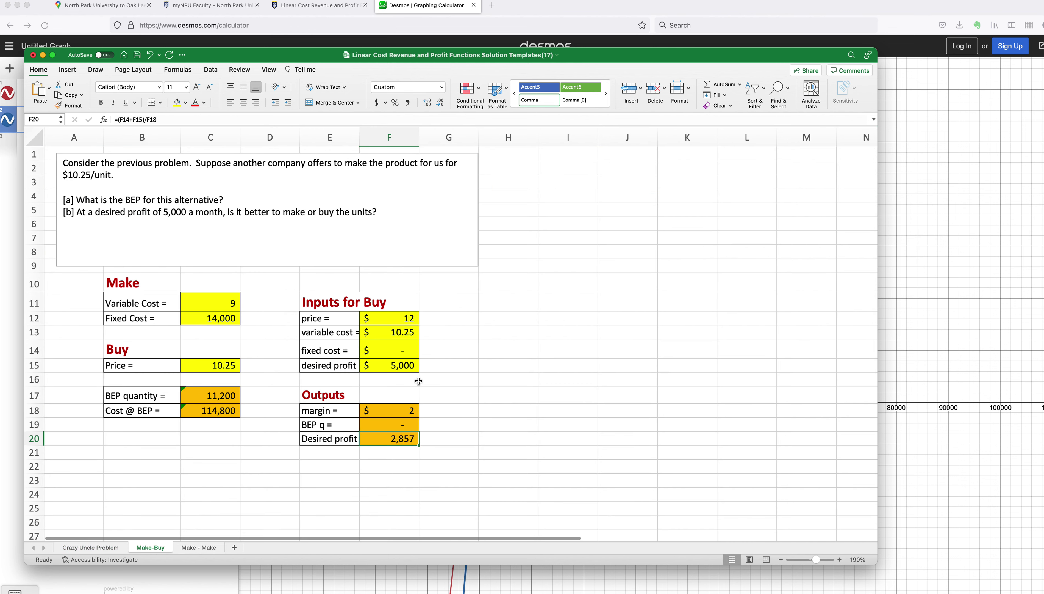
left_click(104, 548)
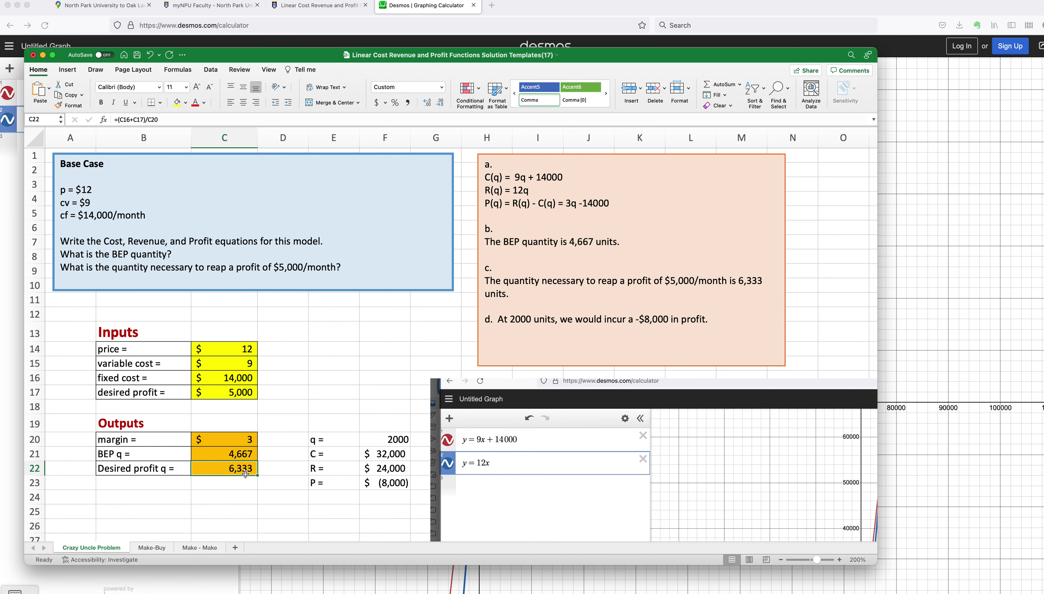
left_click(155, 547)
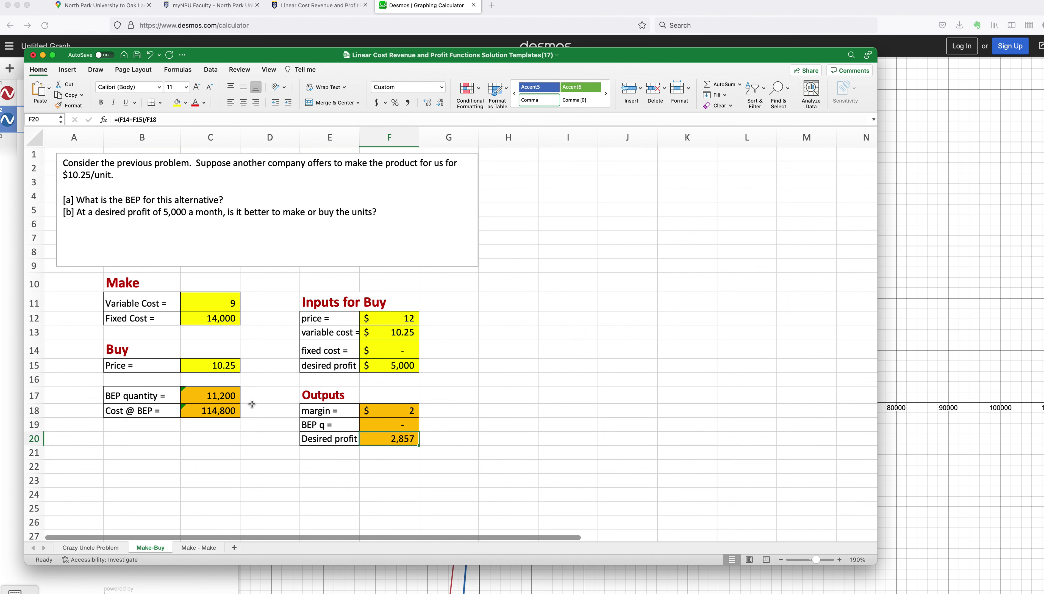
left_click(92, 547)
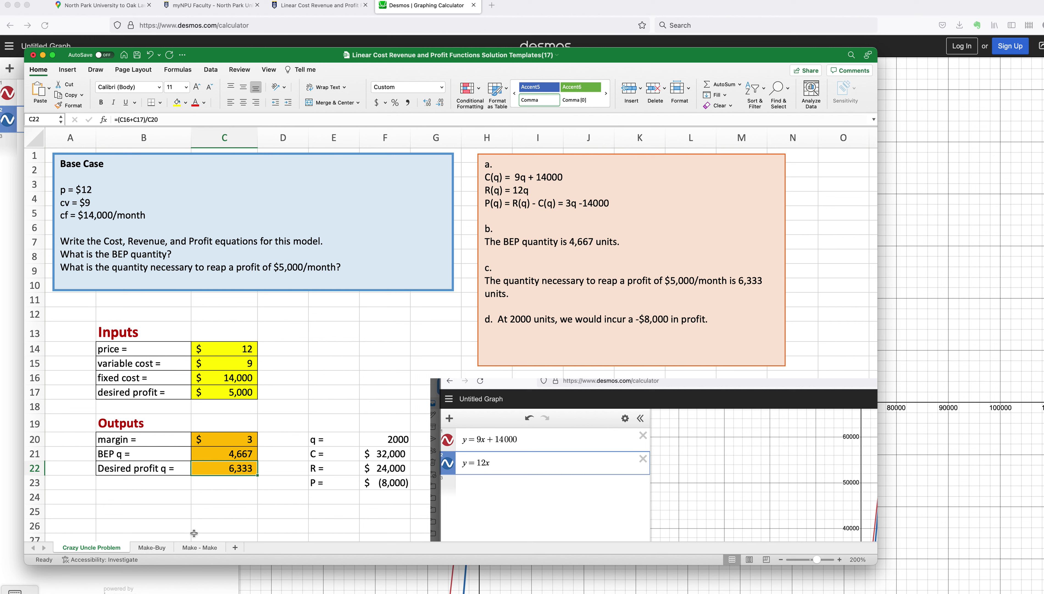
left_click(160, 547)
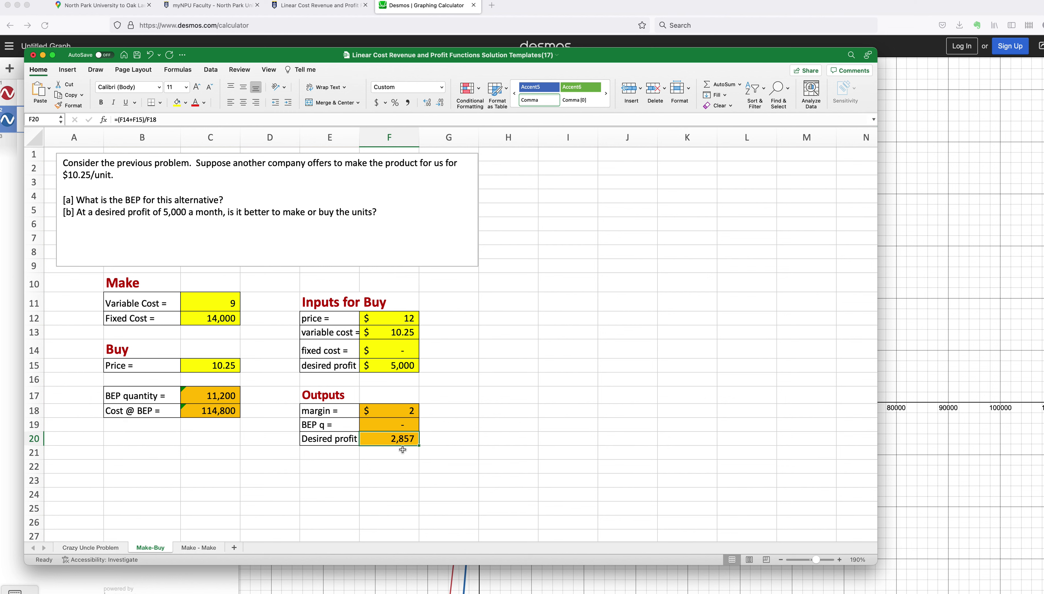
left_click(91, 547)
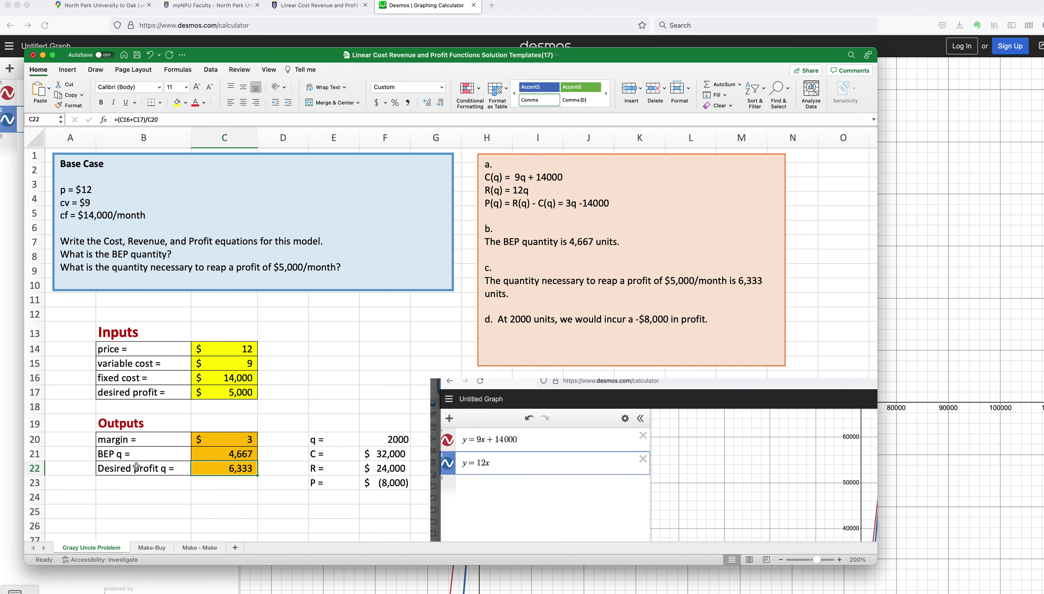
left_click(153, 547)
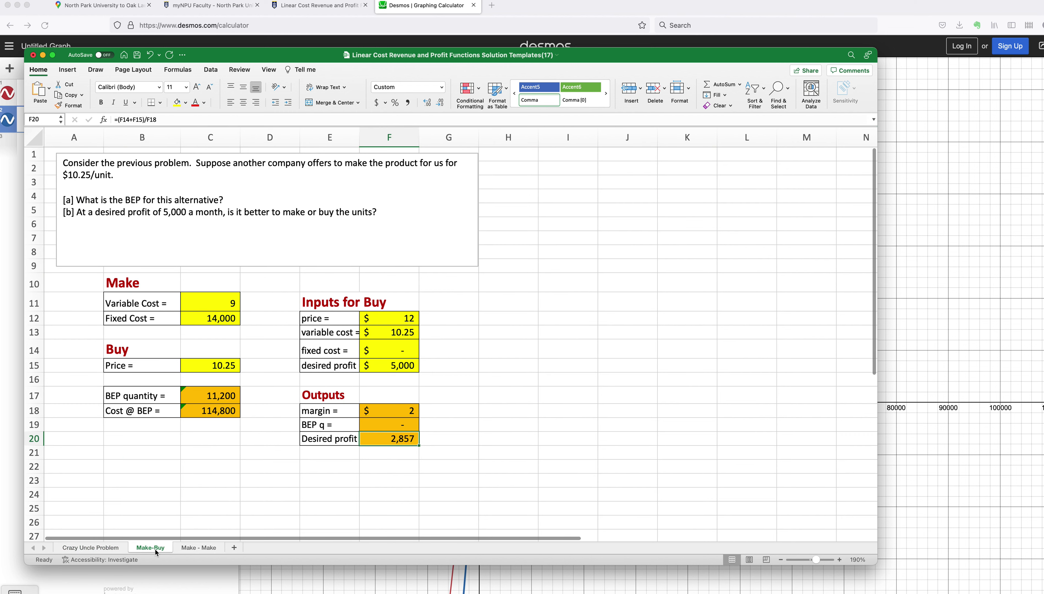
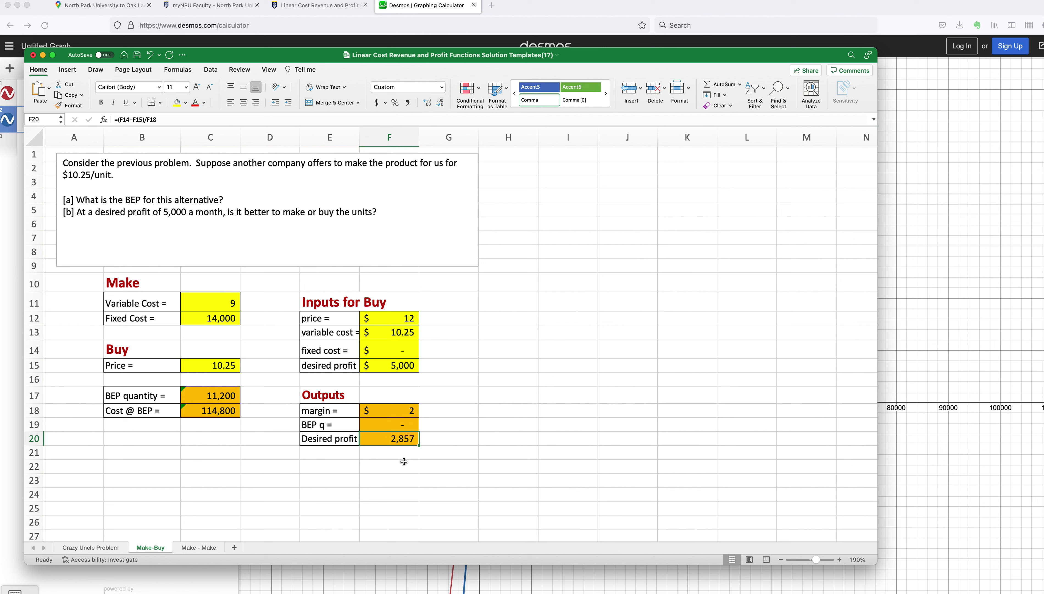
- Review the Crazy Uncle Problem and Make - Make sheets, and return to the Make-Buy sheet
left_click(109, 547)
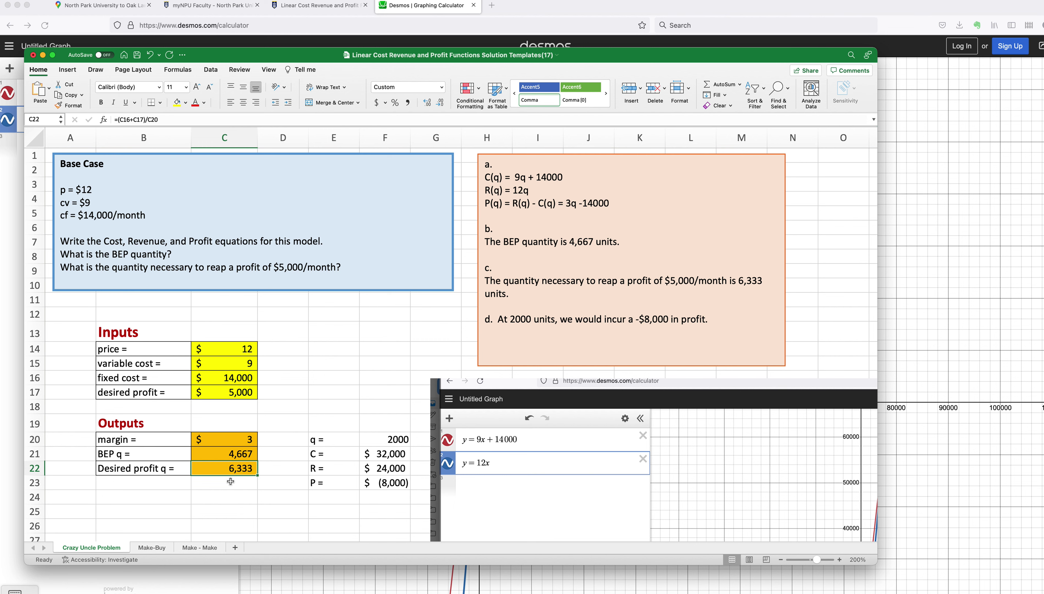
left_click(207, 547)
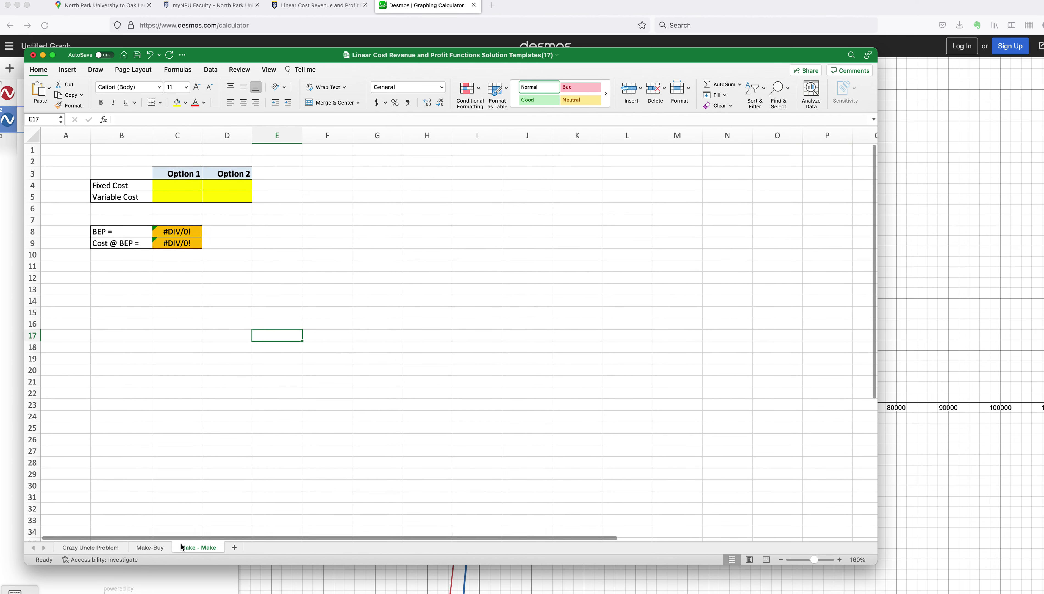
left_click(152, 548)
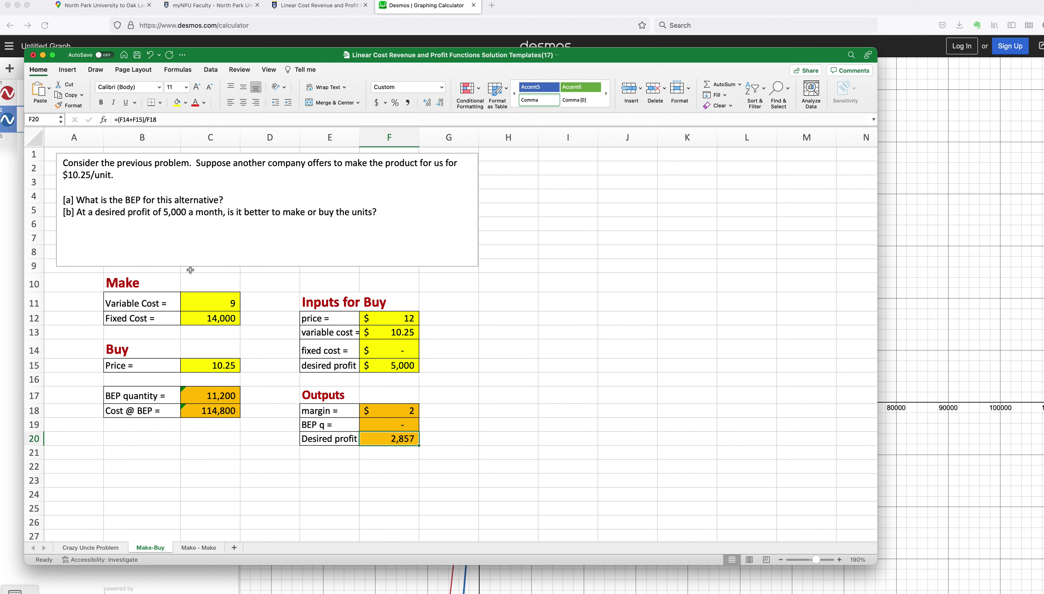
- Insert ten blank rows above the option table on the Make - Make sheet
left_click(190, 546)
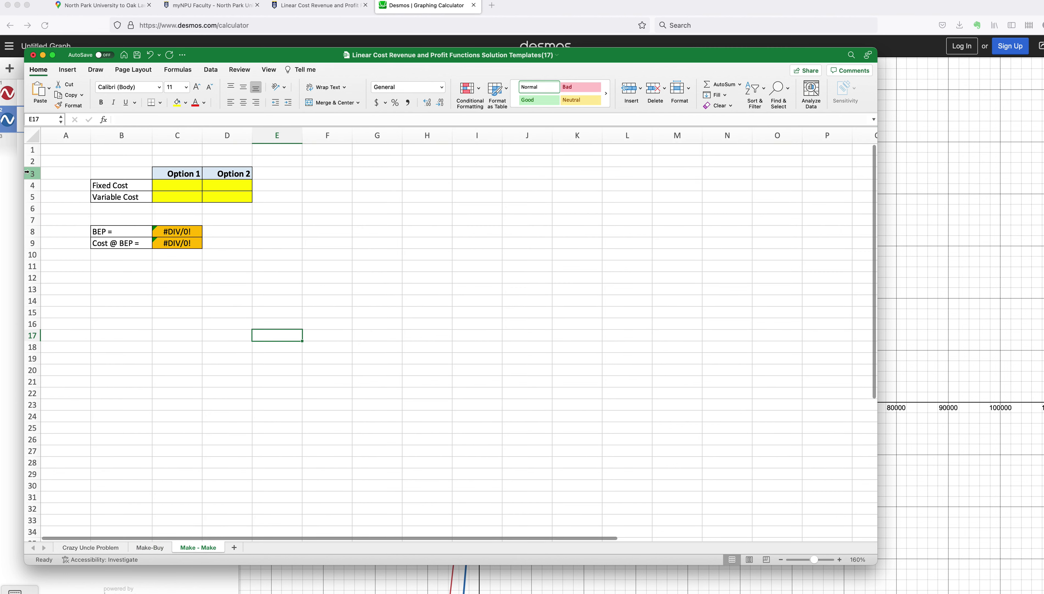
left_click_drag(32, 149, 32, 315)
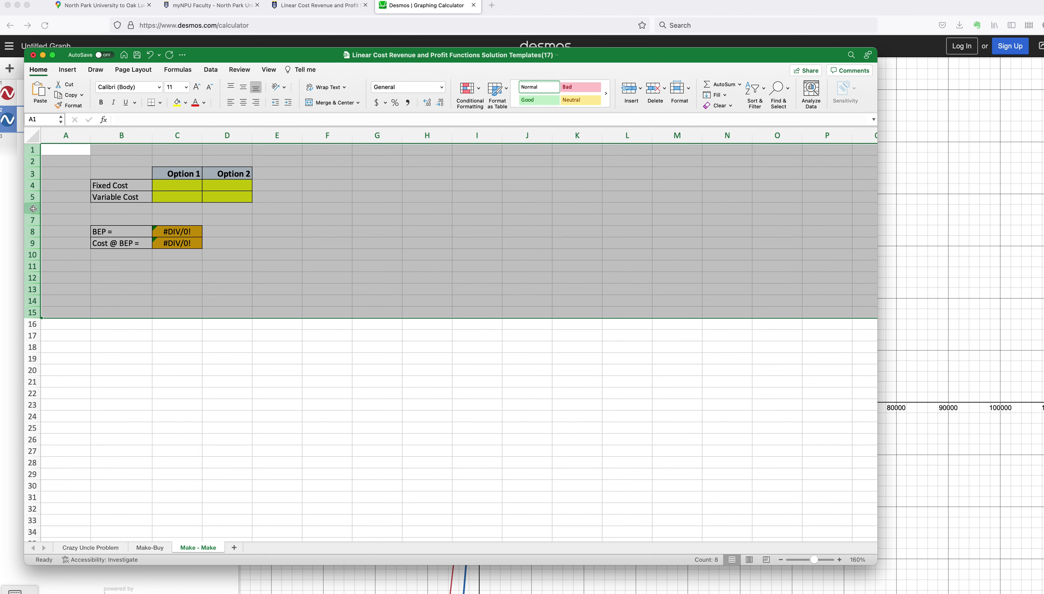
left_click(33, 208)
left_click_drag(32, 150, 32, 254)
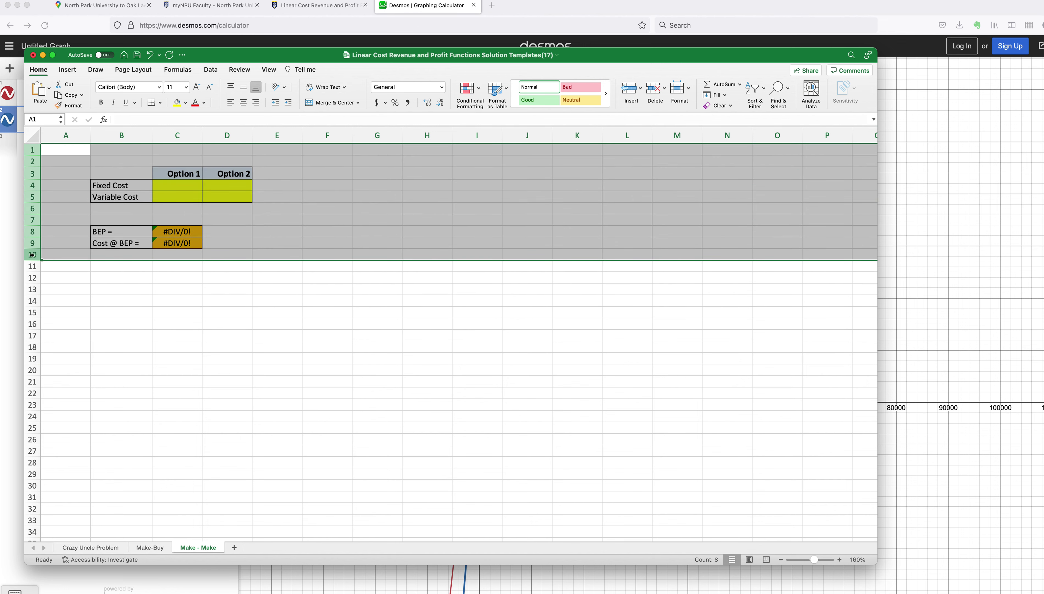
right_click(31, 254)
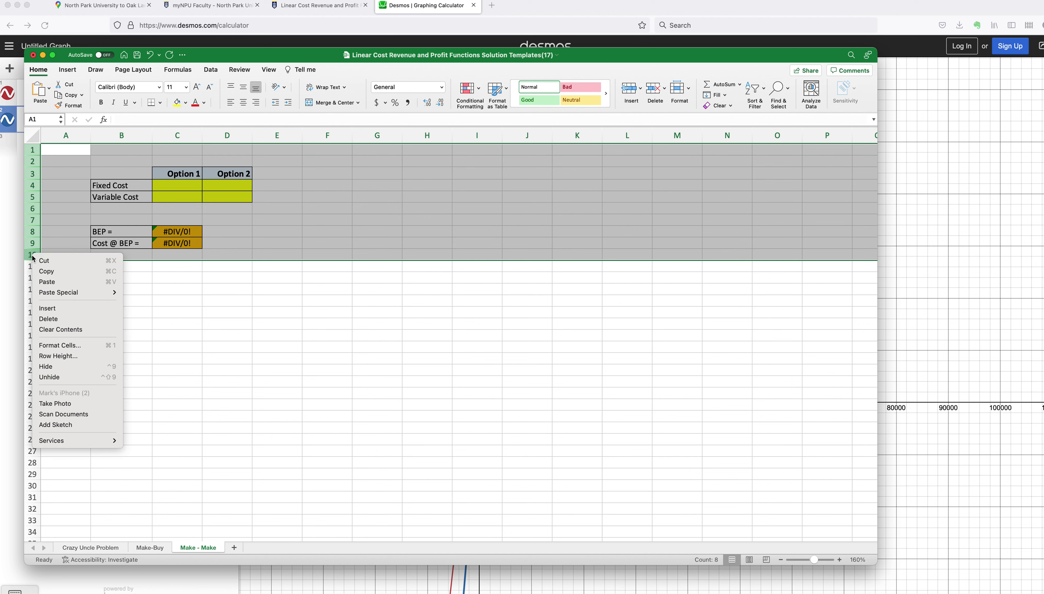
left_click(50, 311)
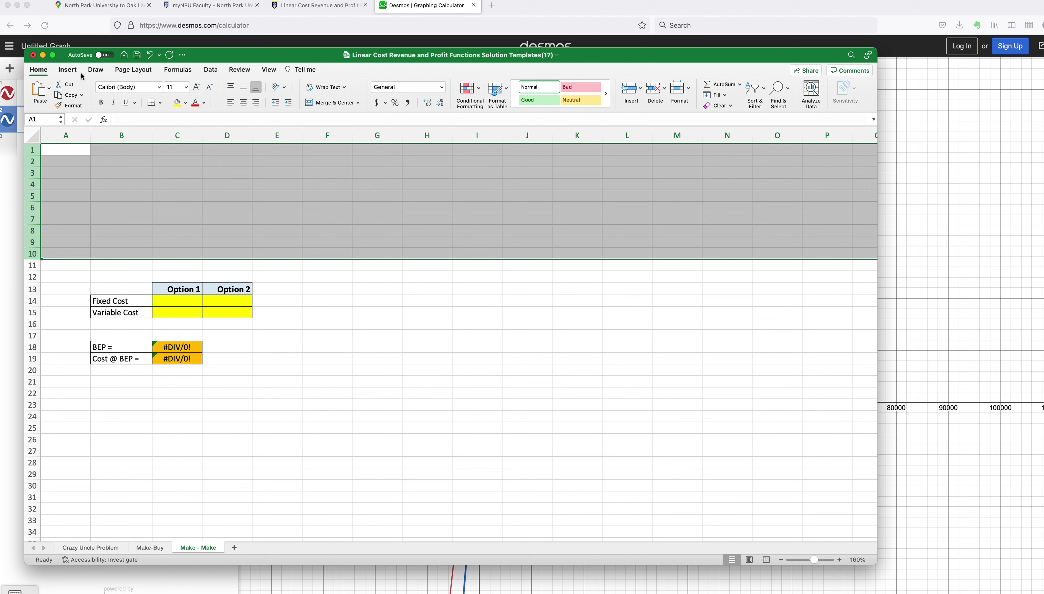
- Add a text box over the blank rows above the option table, spanning about columns A to H and rows 1 to 10
left_click(67, 70)
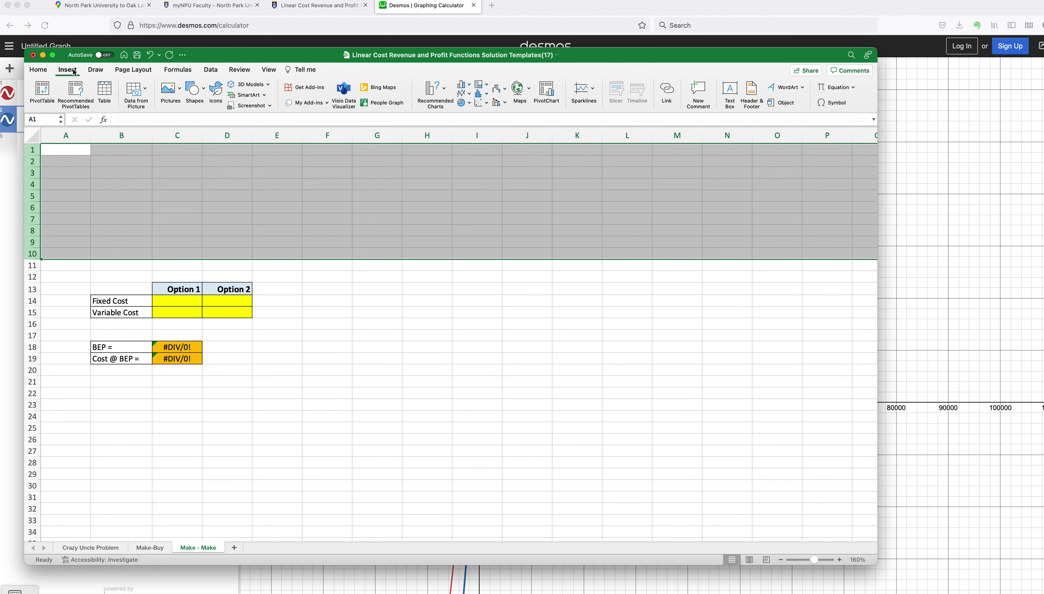
left_click(732, 96)
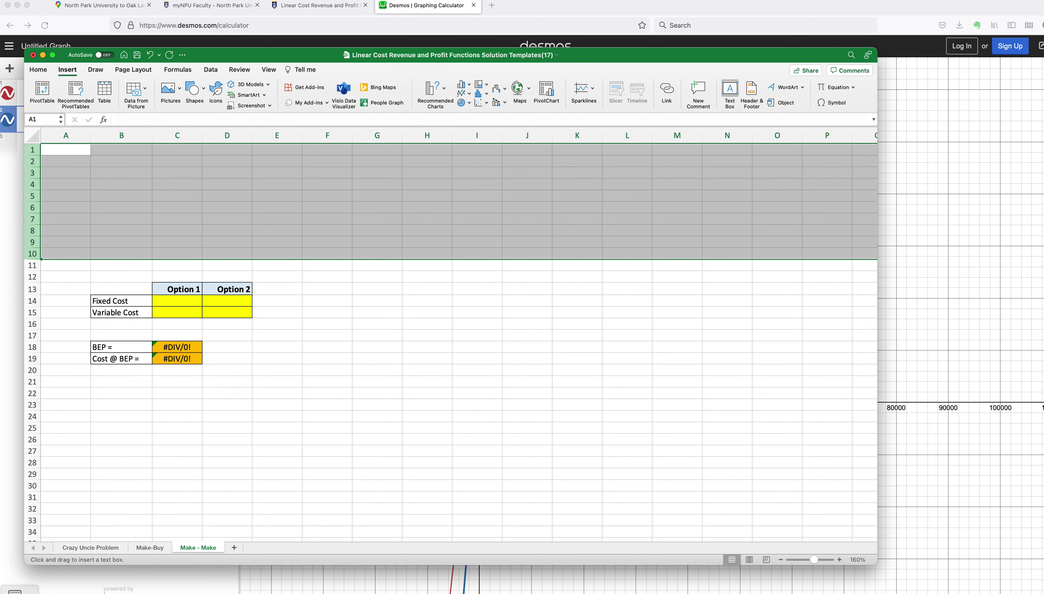
left_click_drag(80, 159, 505, 269)
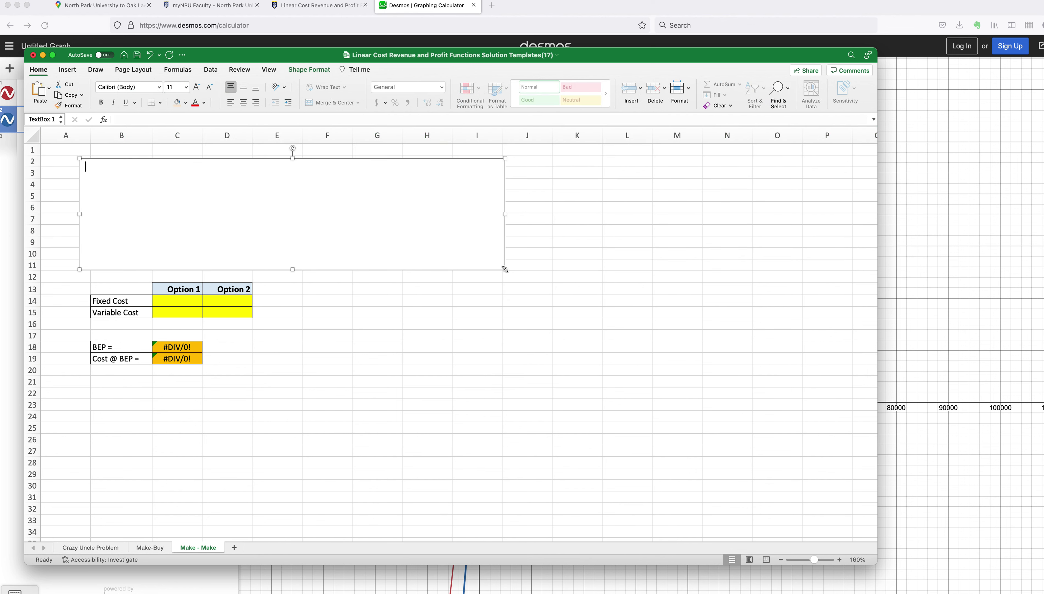
left_click_drag(414, 158, 388, 148)
left_click(198, 156)
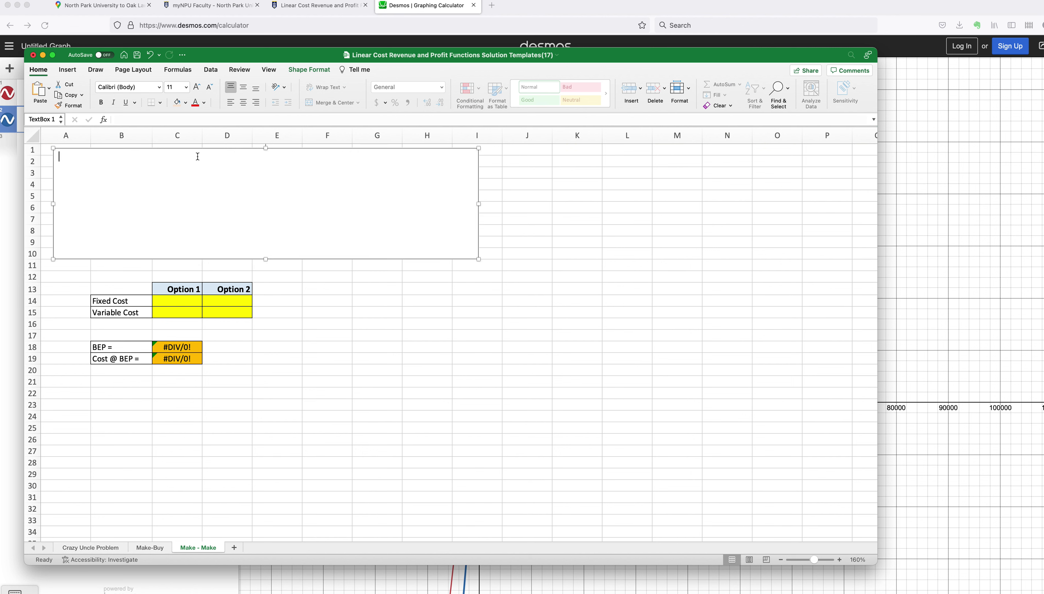
- Enter "Consider the previous scenarios." as the first line of the text box
type("Consider the previous scenari")
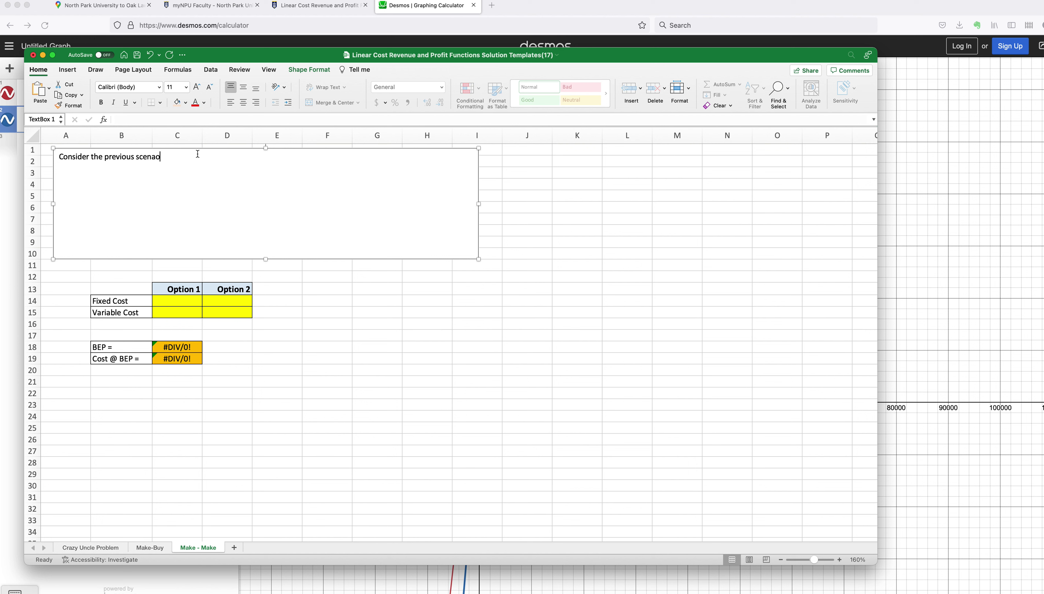
type("os.")
key("Return")
- Write "A machine company offers us a new machine that will lower our variable cost to $3/unit." on the text box's second line
type("A machine o")
key("BackSpace")
type("company offers use")
key("BackSpace")
type("a new mac")
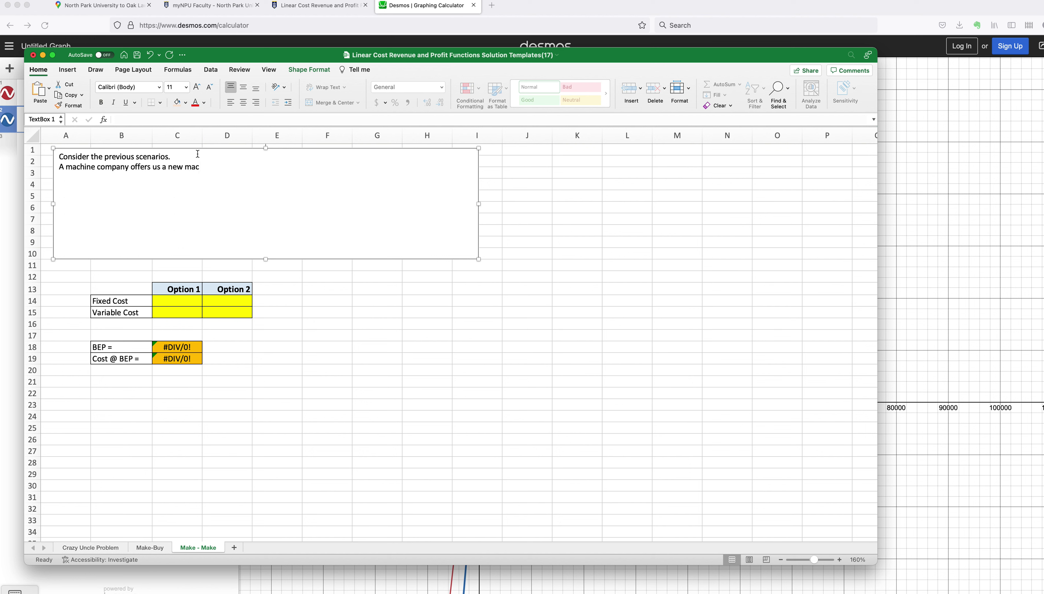
type("hin.e to")
key("BackSpace")
type("hat will lover")
key("BackSpace")
key("BackSpace")
key("BackSpace")
type("wer")
type(" or")
type("r variab")
type("le cost")
key("BackSpace")
type("cost ")
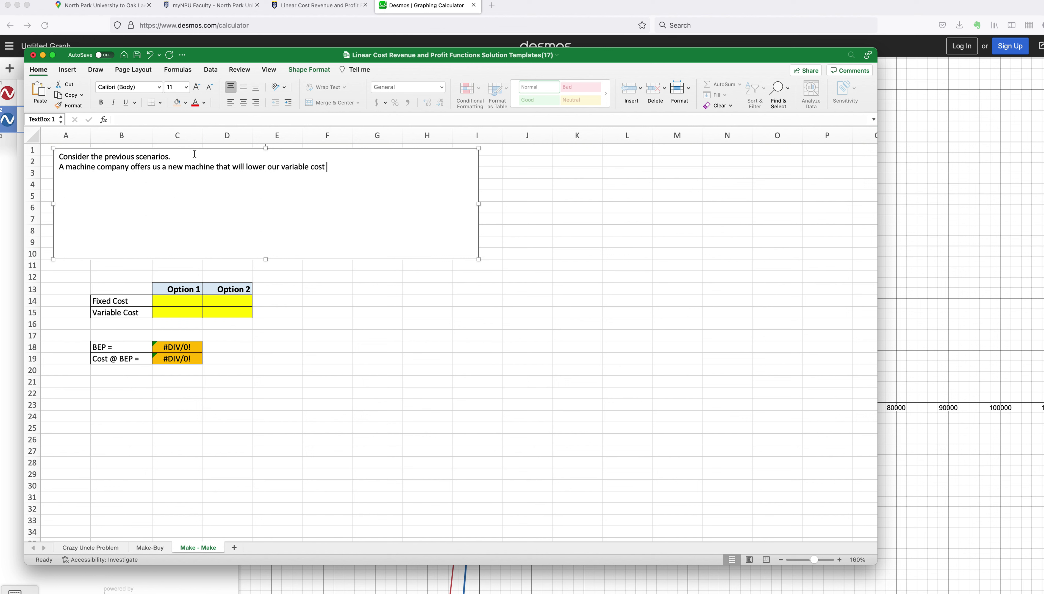
type("to $3/unit.  T")
- Complete the problem text with "The fixed however goes to $25,000/month"
type("he fixed however")
type("goes to ")
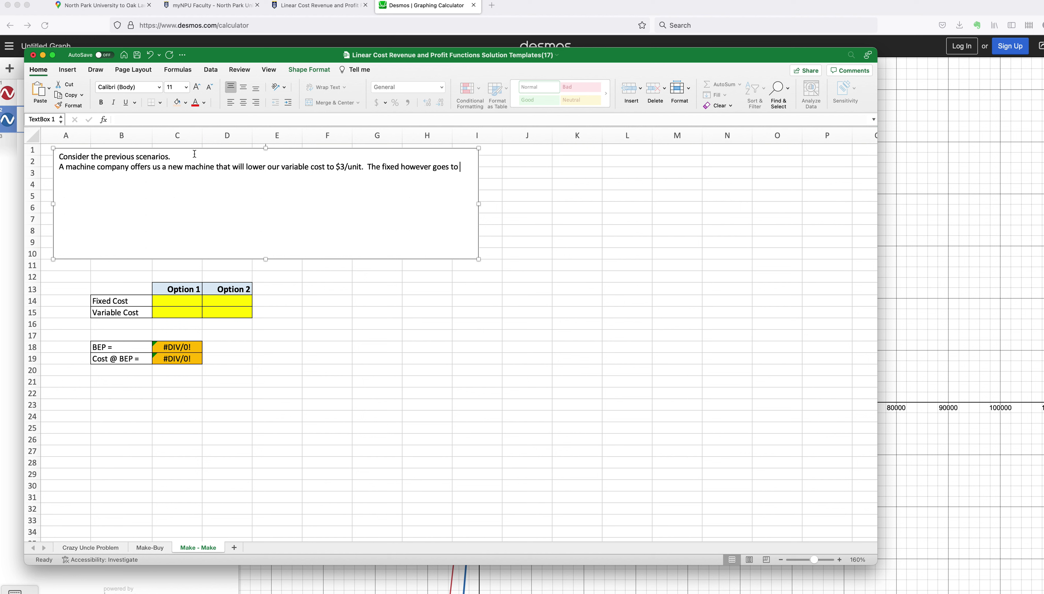
type("$25,000/month")
- Rename the table headings "Option 1" and "Option 2" to "Current" and "New"
left_click(185, 286)
type("Current")
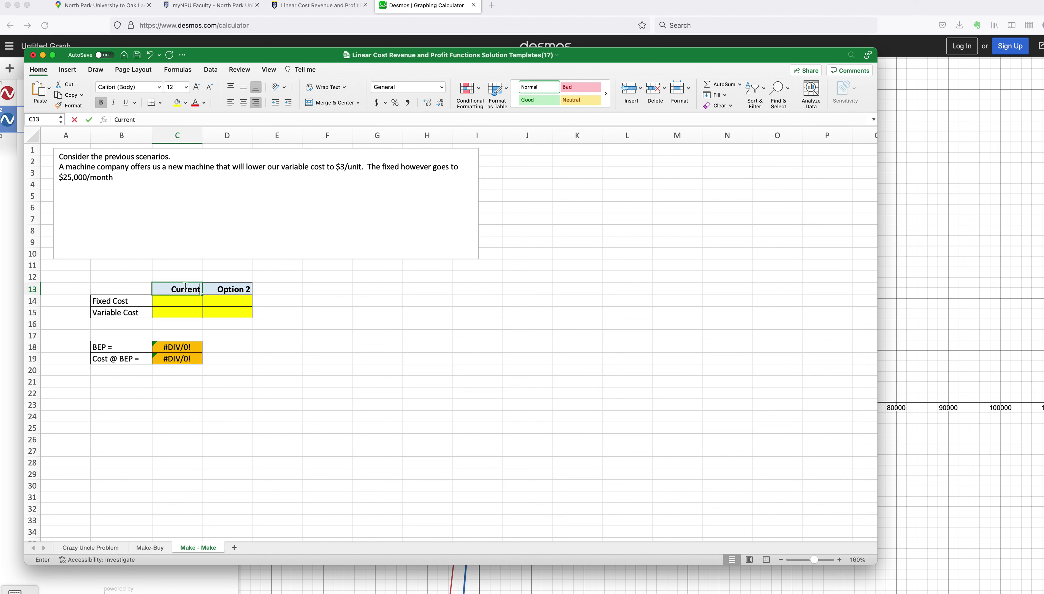
left_click(233, 290)
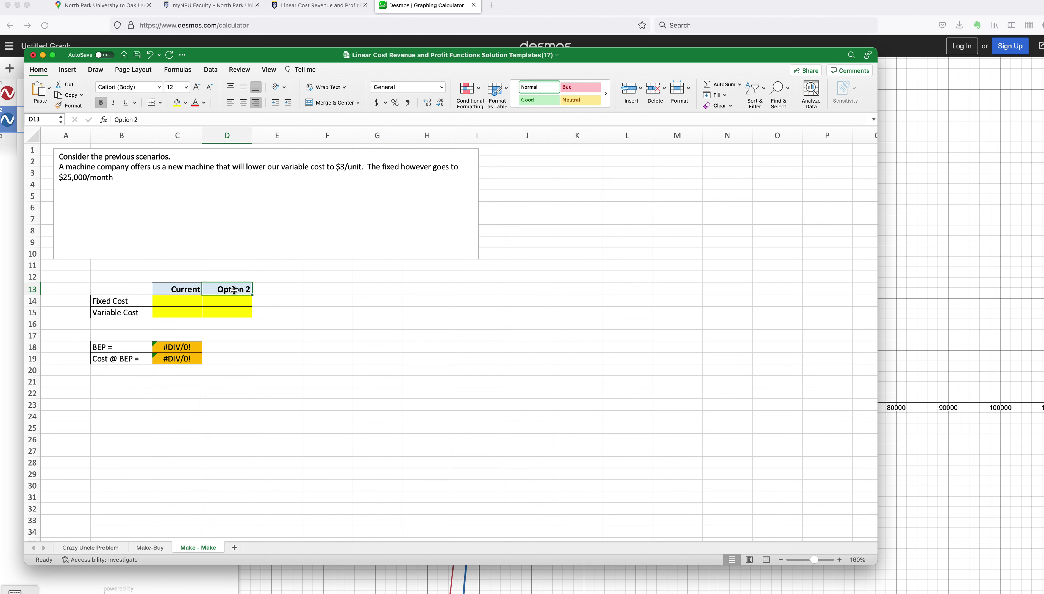
type("New")
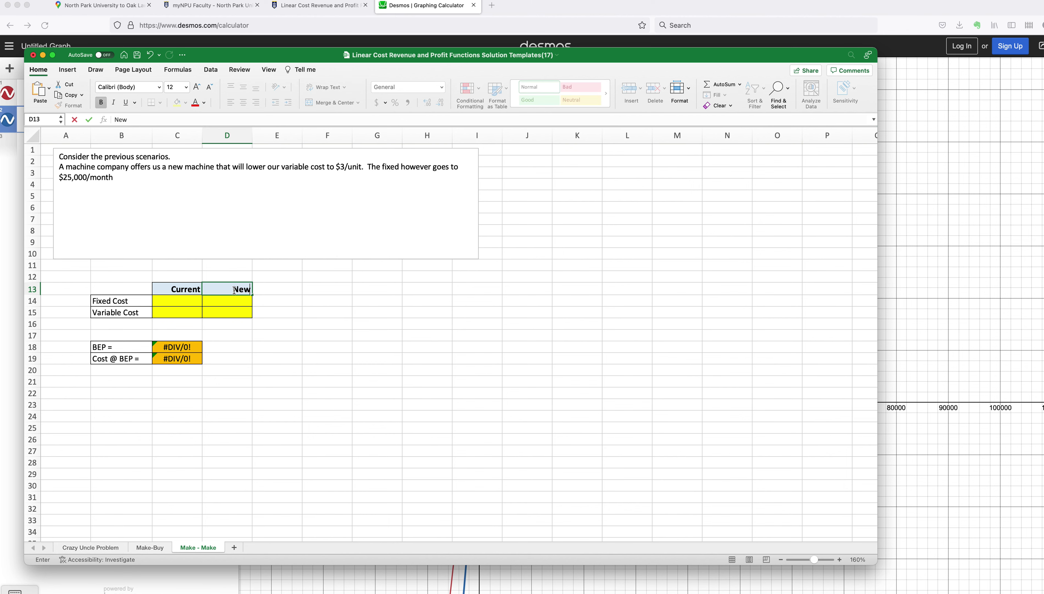
left_click(256, 349)
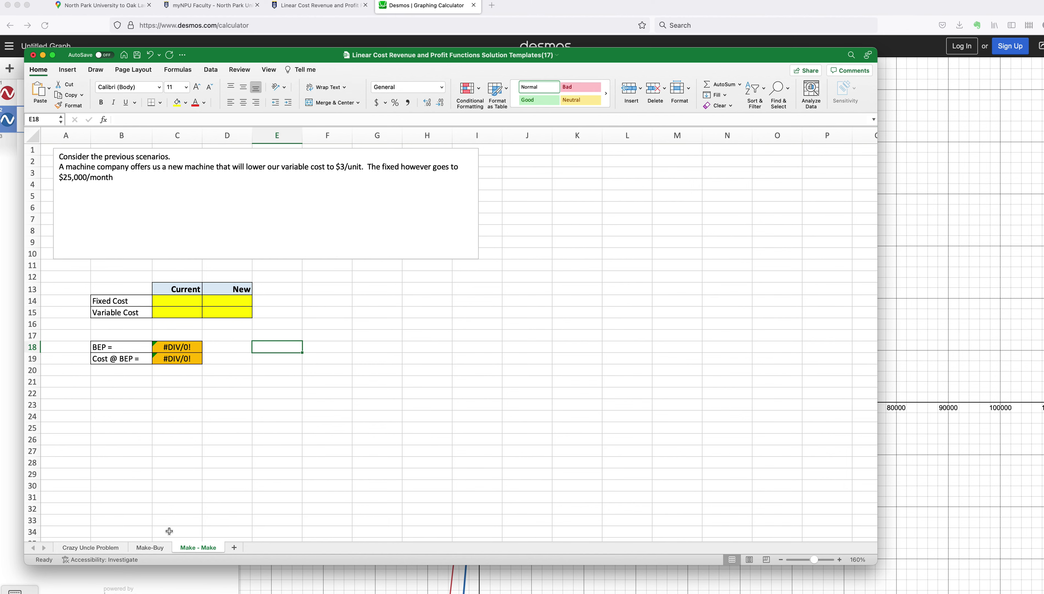
- Check the base case costs on the Crazy Uncle Problem sheet and enter fixed costs of 14000 for Current and 25000 for New
left_click(99, 547)
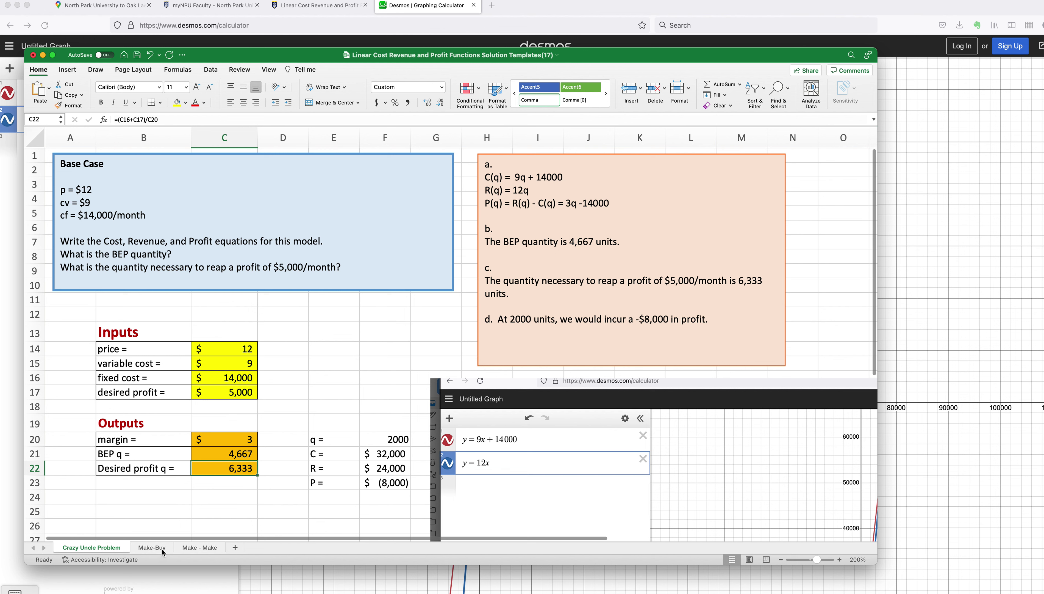
left_click(201, 548)
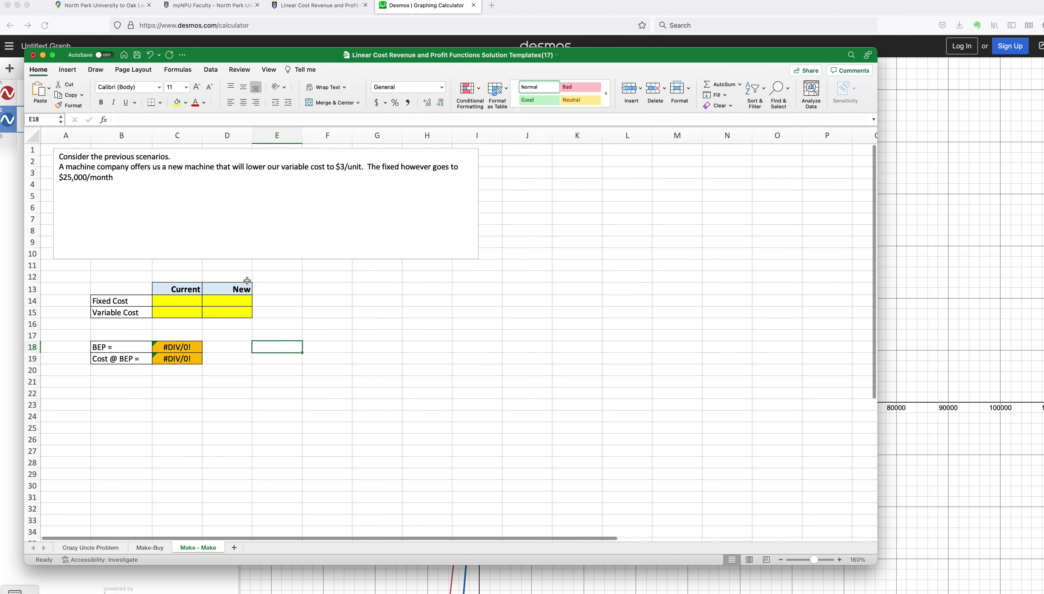
left_click(183, 302)
type("9")
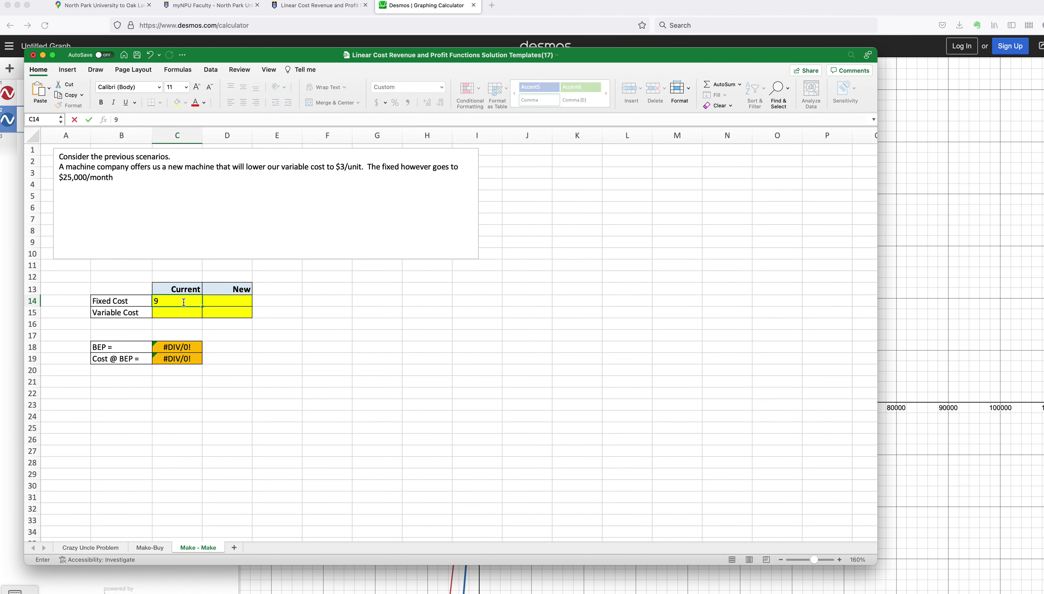
key("BackSpace")
type("14000")
key("Tab")
type("25000")
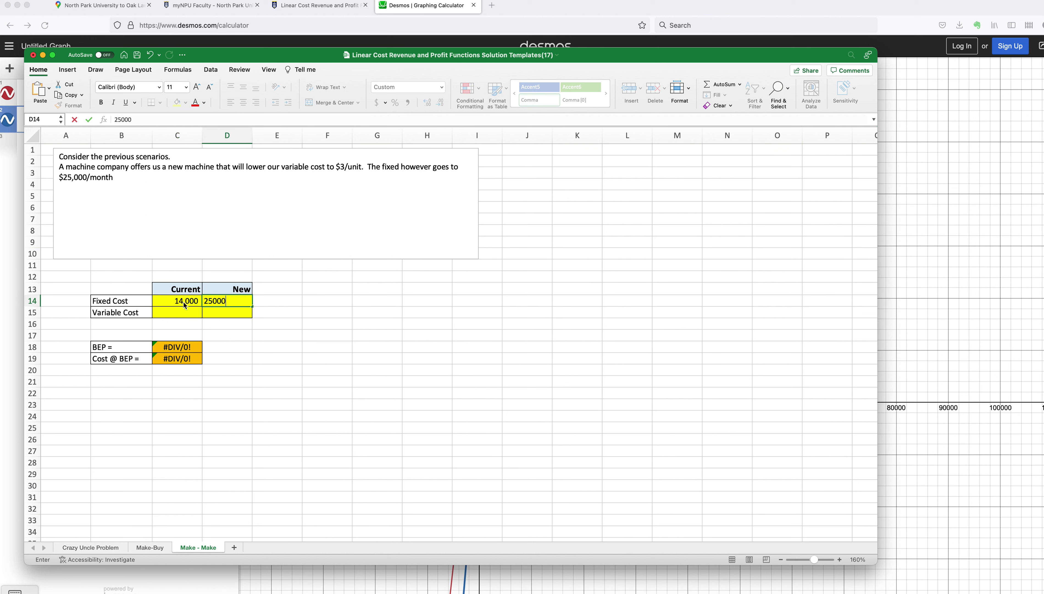
key("Return")
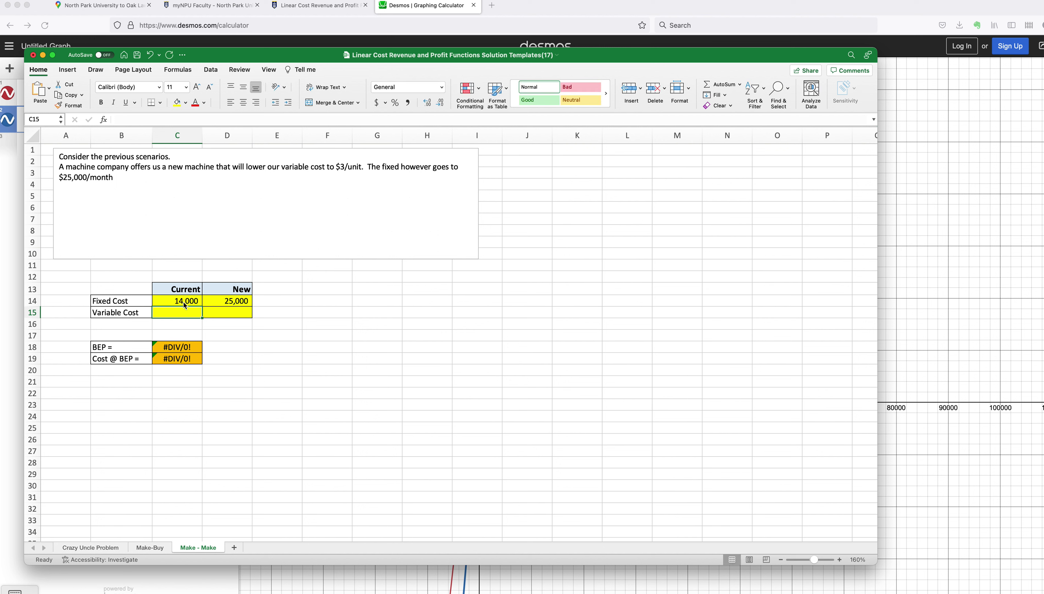
- Enter variable costs of 9 for Current and 3 for New
type("9")
key("Tab")
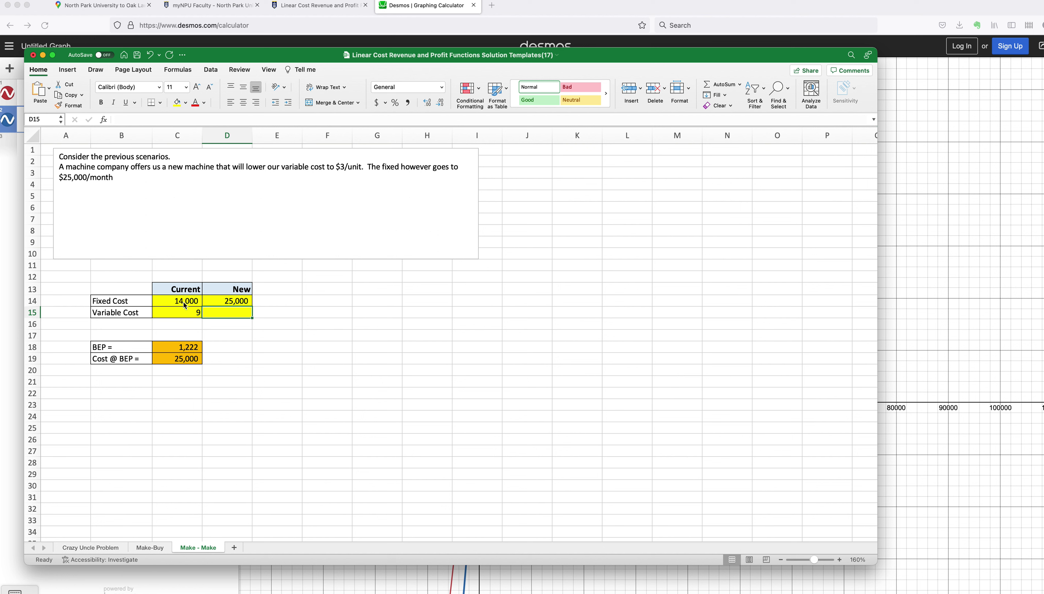
type("3")
key("Return")
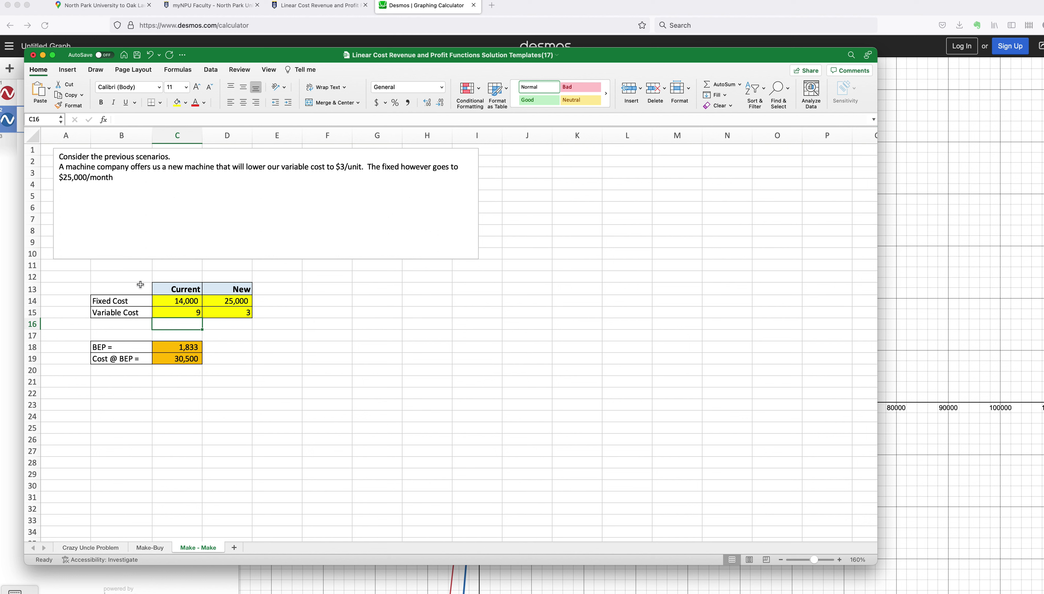
- Copy the whole comparison block B13:D19, including its BEP rows, to cell F13
left_click_drag(139, 287, 223, 358)
key("super+c")
left_click(336, 287)
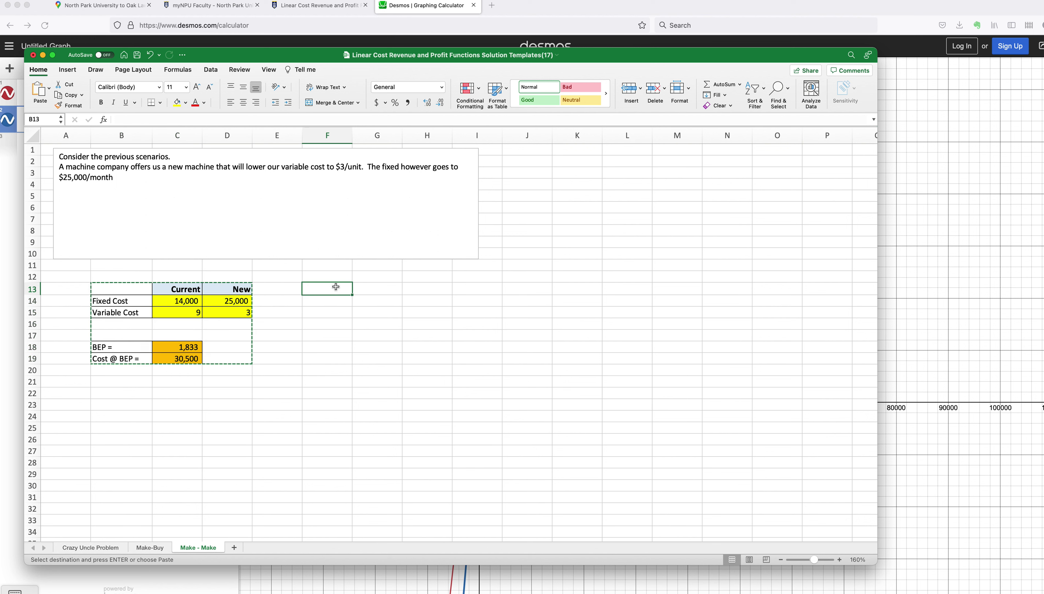
key("super+v")
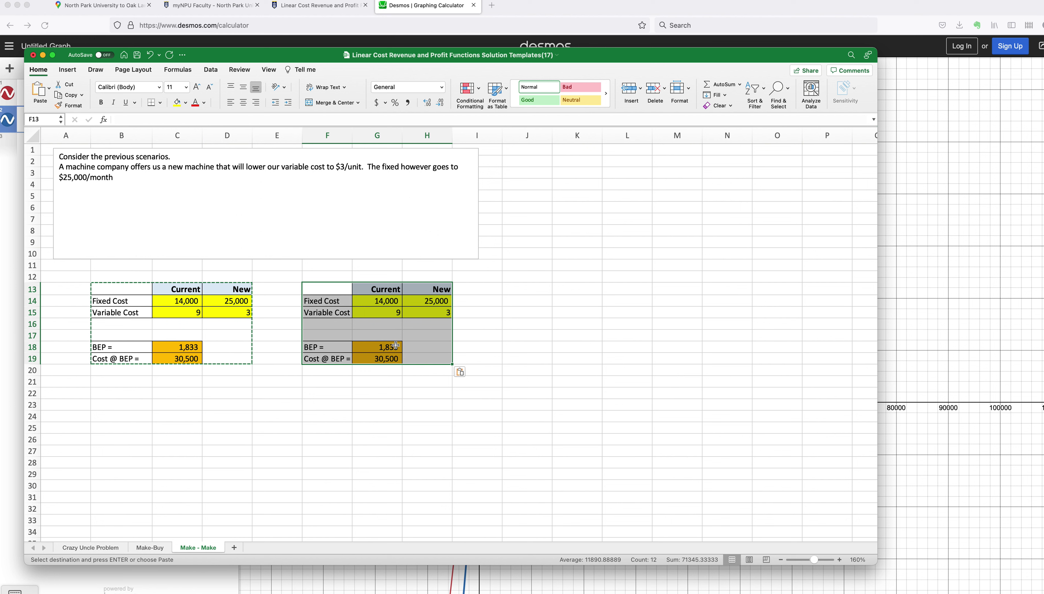
left_click(425, 382)
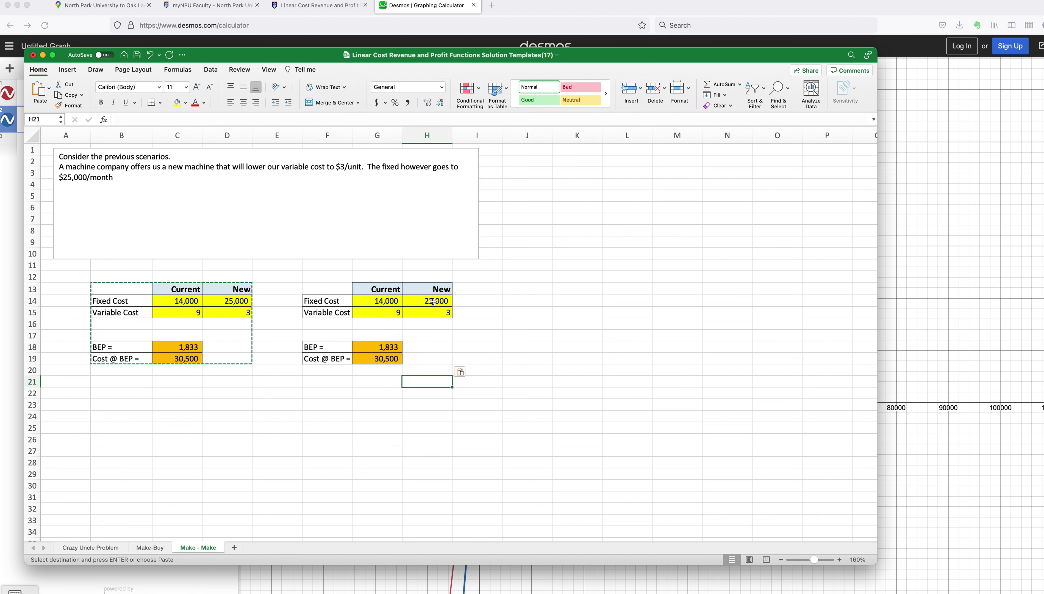
- Change the copied block's headings in G13 and H13 to "New" and "Buy"
left_click(389, 288)
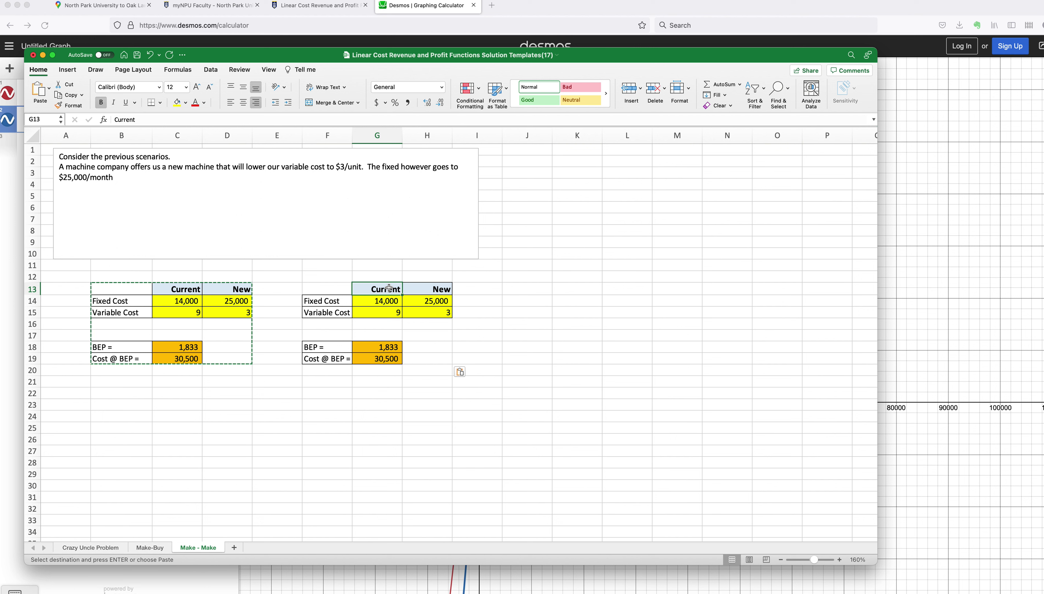
type("New")
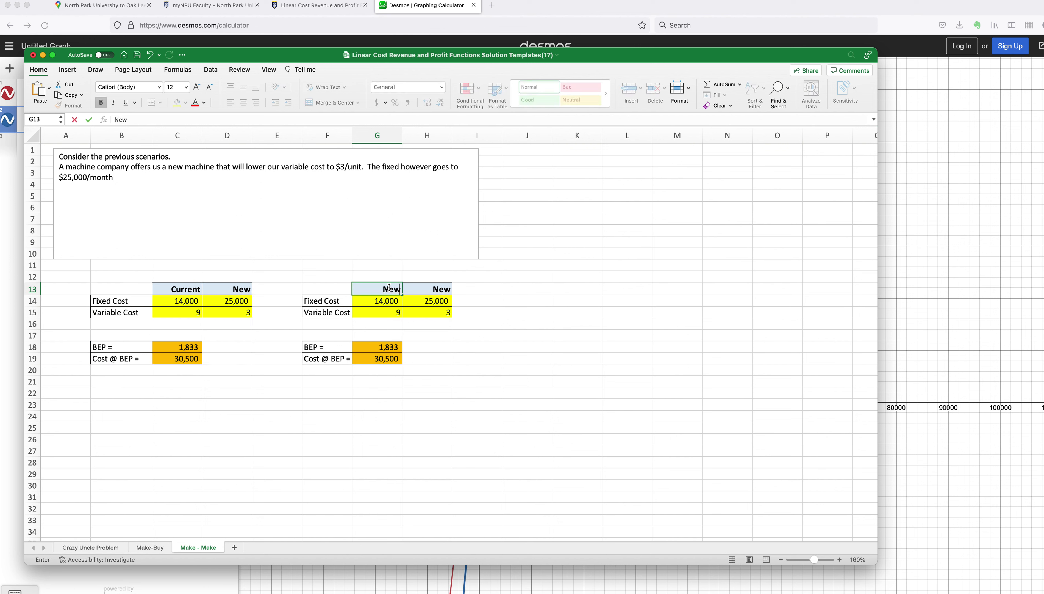
left_click(434, 287)
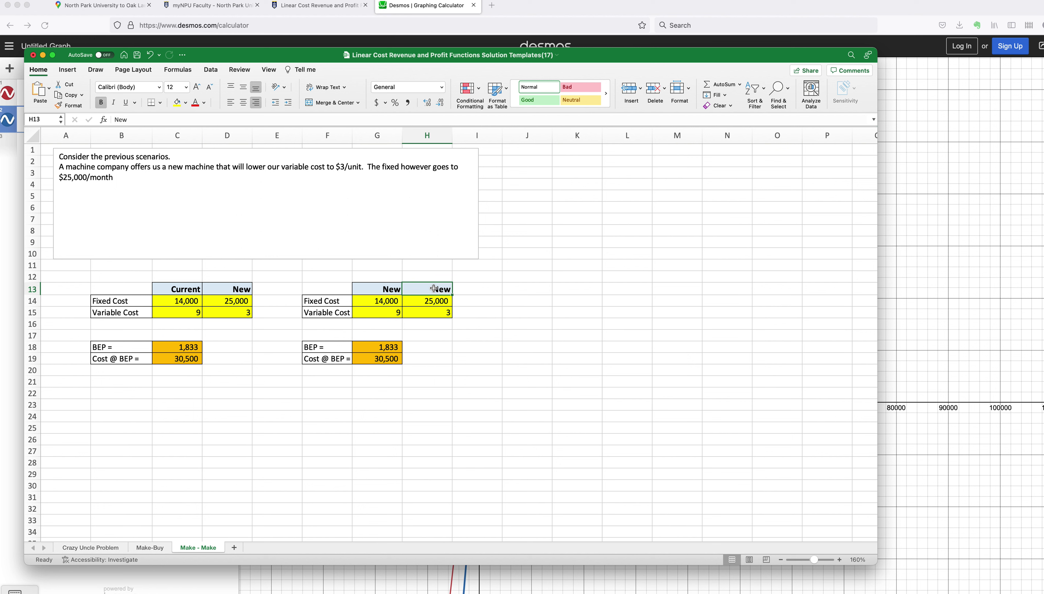
type("Buy")
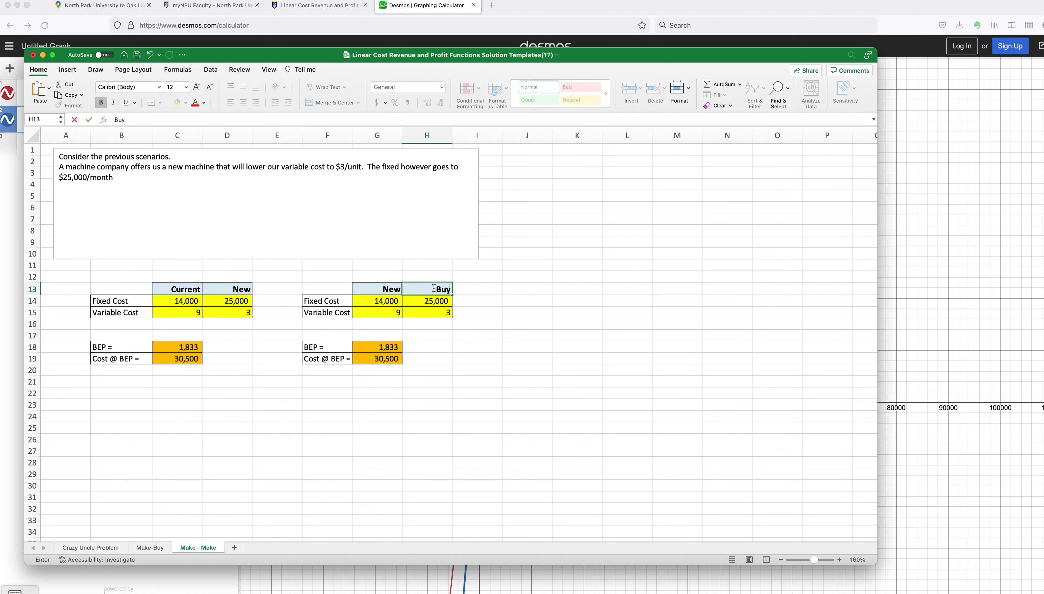
- Copy the fixed and variable costs in H14:H15 into the copied block's New column
left_click_drag(434, 302, 435, 307)
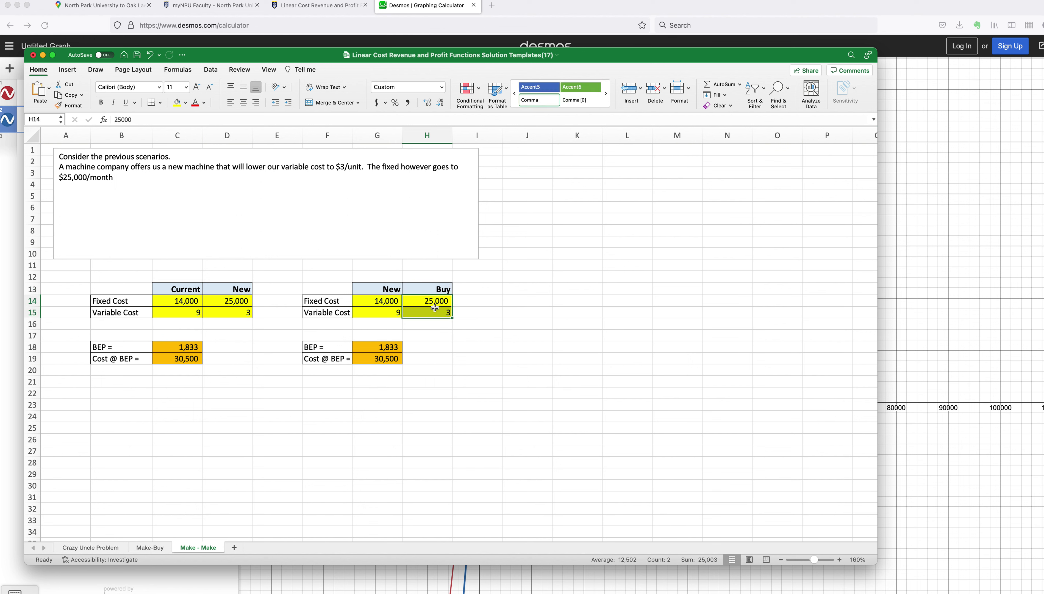
key("super+c")
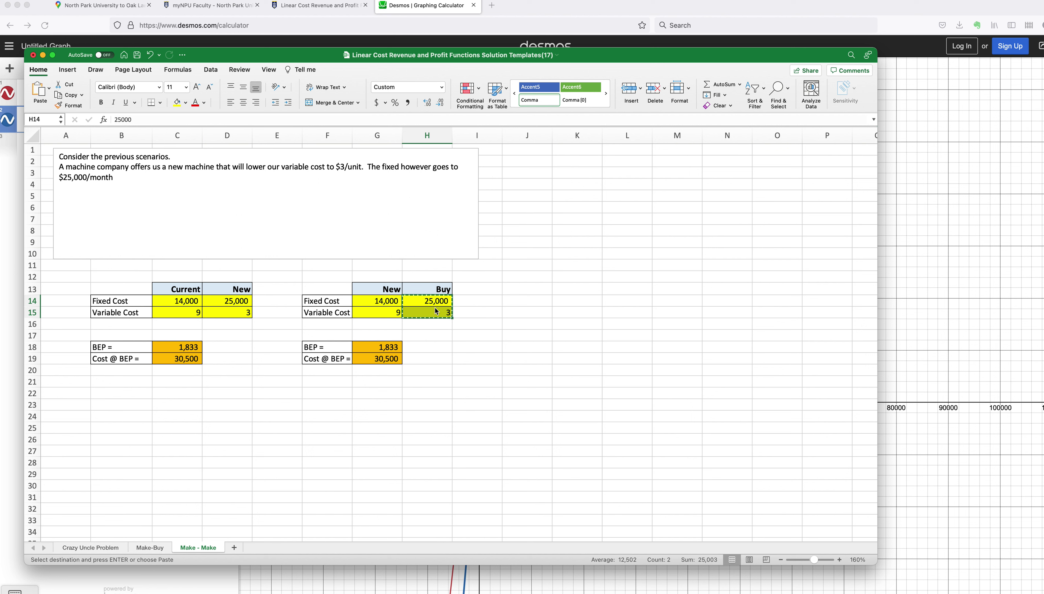
left_click(383, 300)
key("super+v")
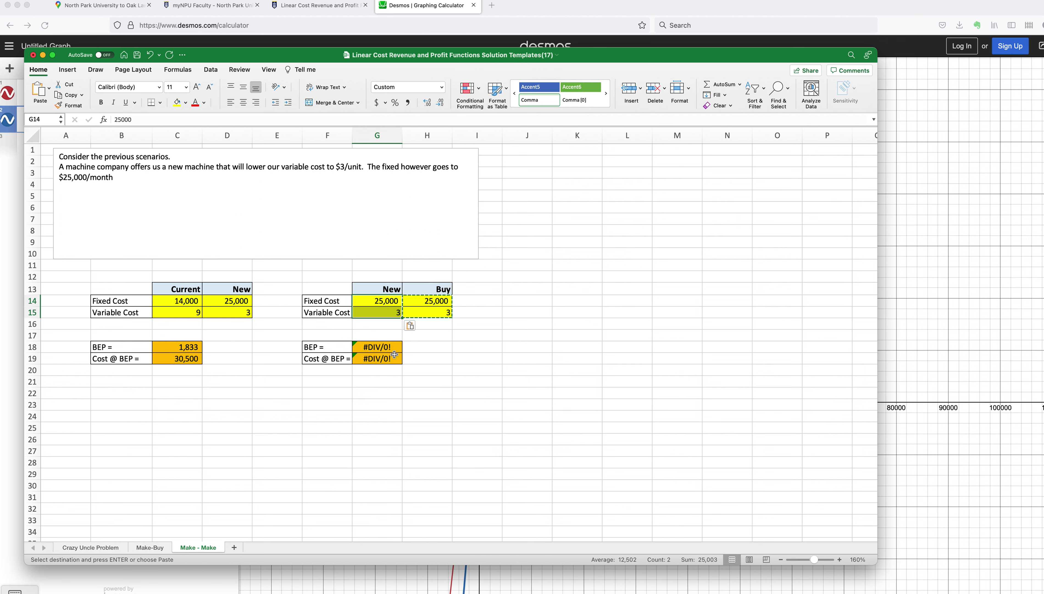
- Set the fixed cost in the copied block's Buy column to 0
left_click(442, 299)
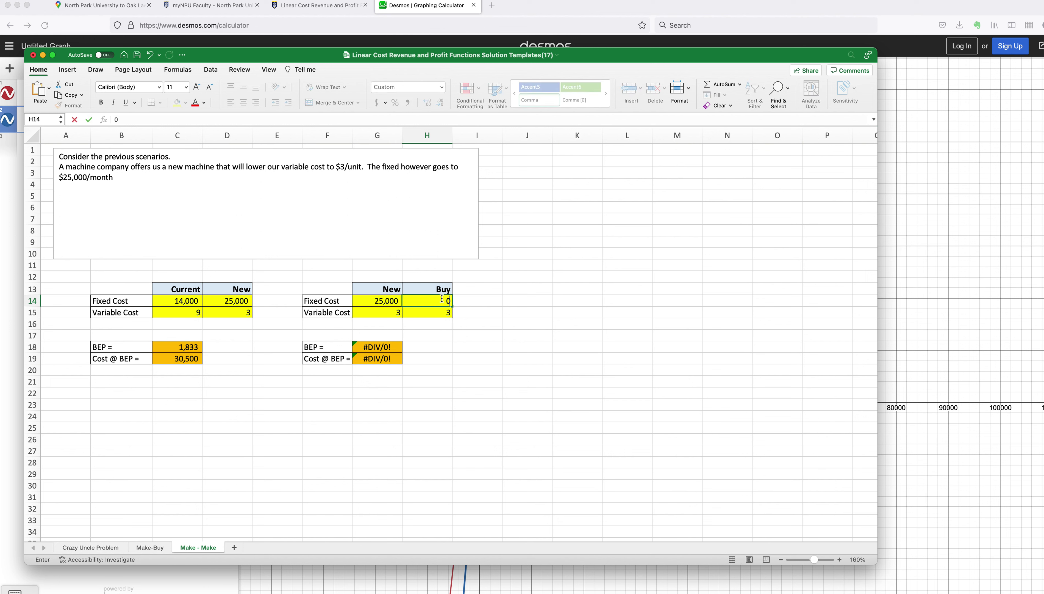
left_click(445, 313)
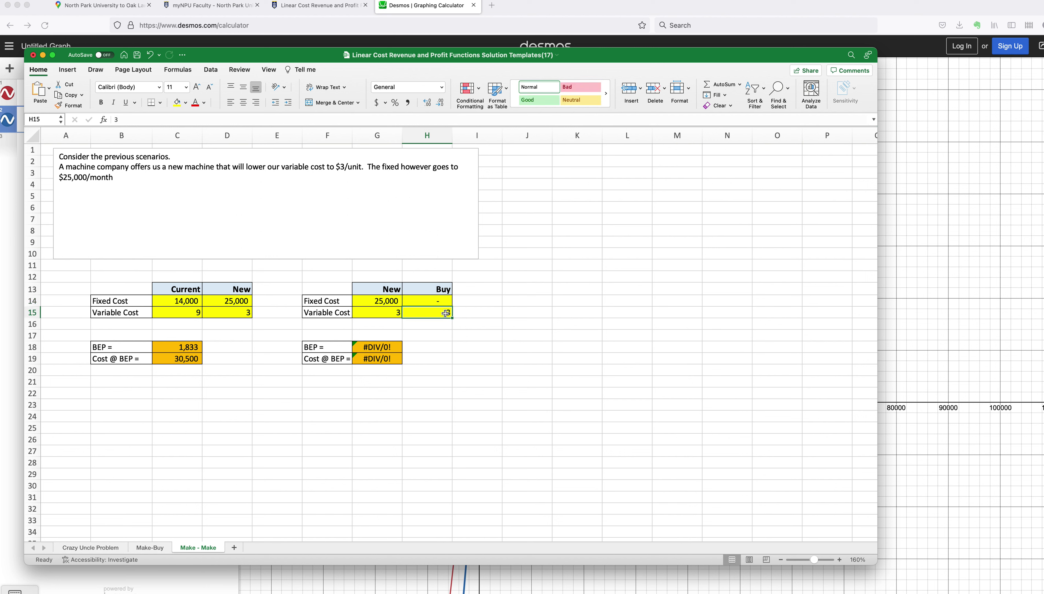
- Set the variable cost of the Buy option in H15 to 10.25
type("10.25")
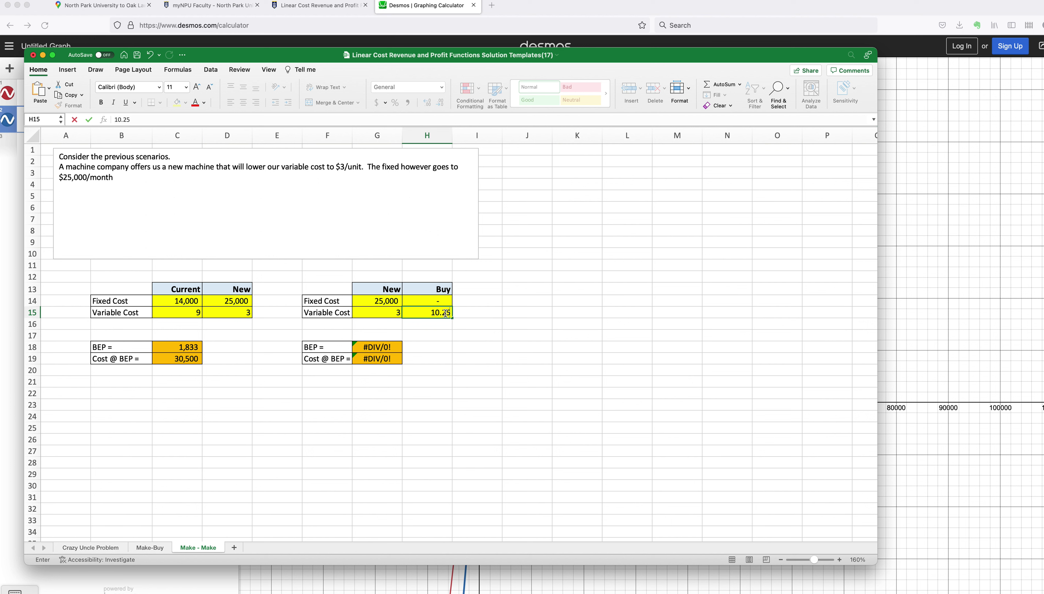
left_click(458, 332)
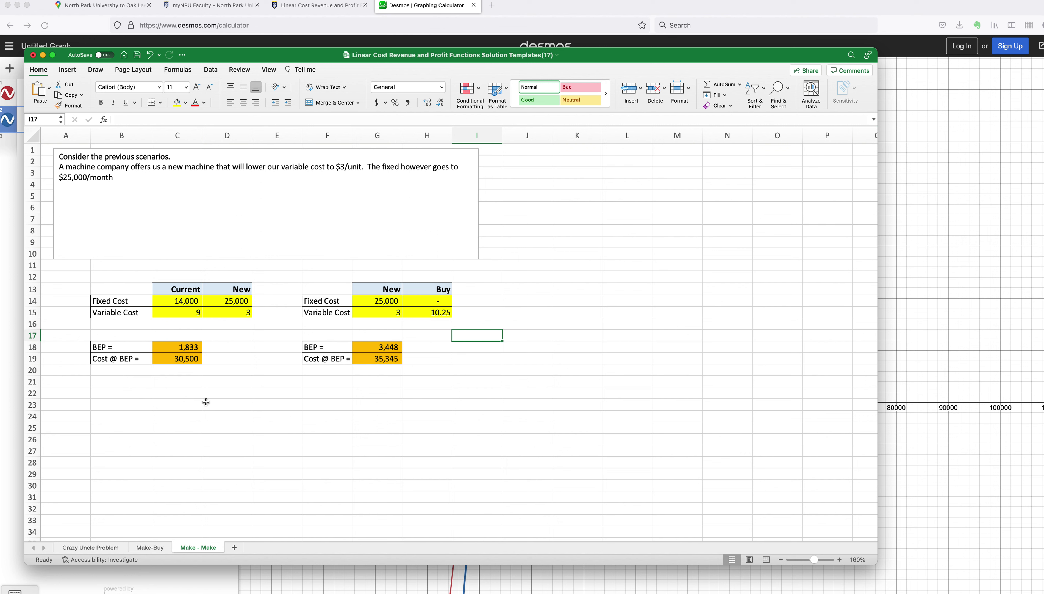
- Enter the heading Make in C23 and the column headings Current, New and Buy in C24:E24
left_click(176, 404)
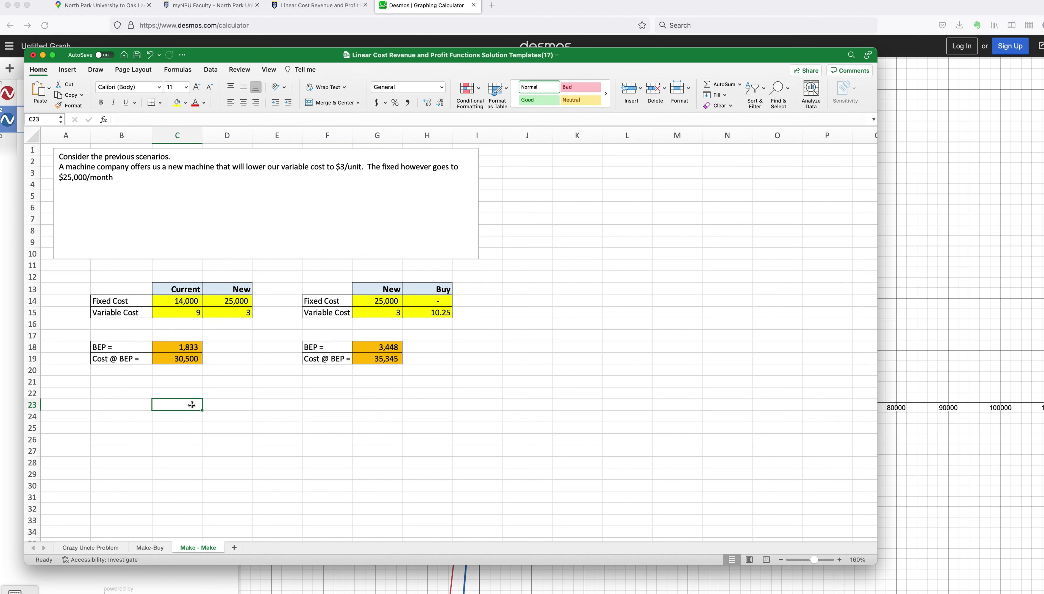
type("Maker")
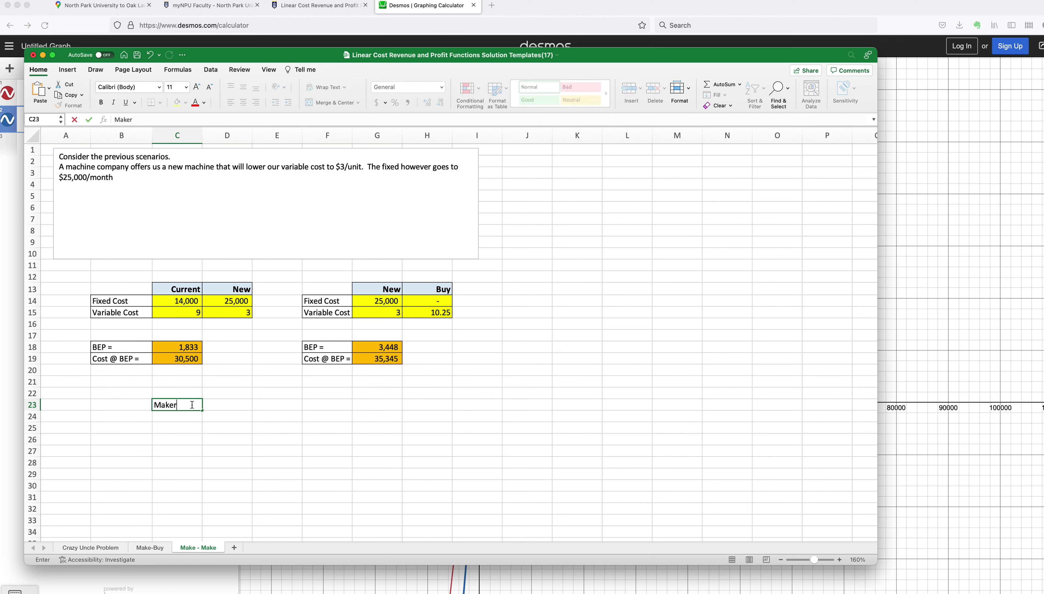
key("BackSpace")
left_click(178, 414)
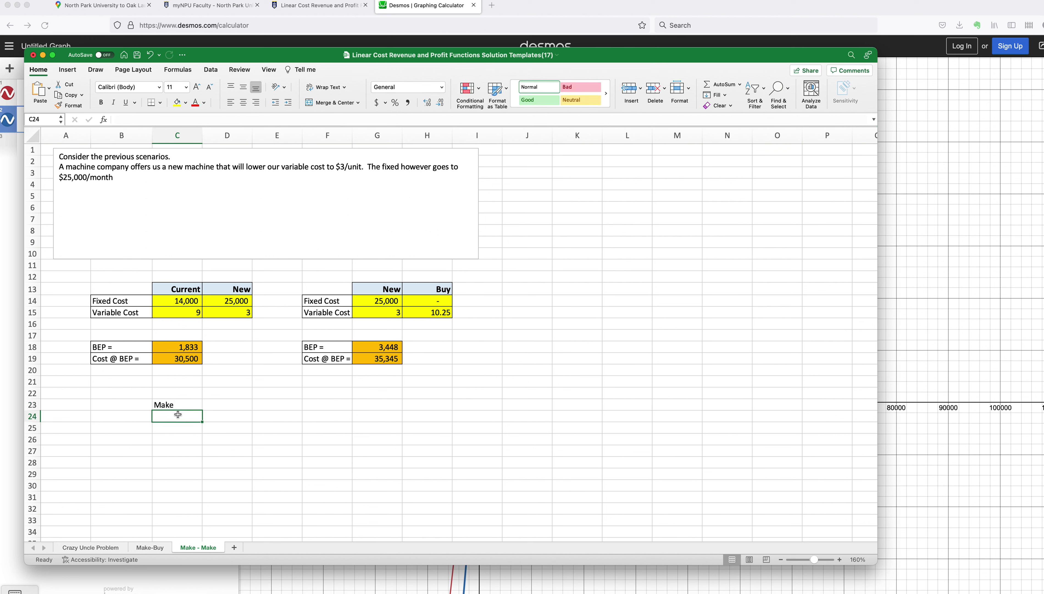
type("Current")
key("Tab")
type("New")
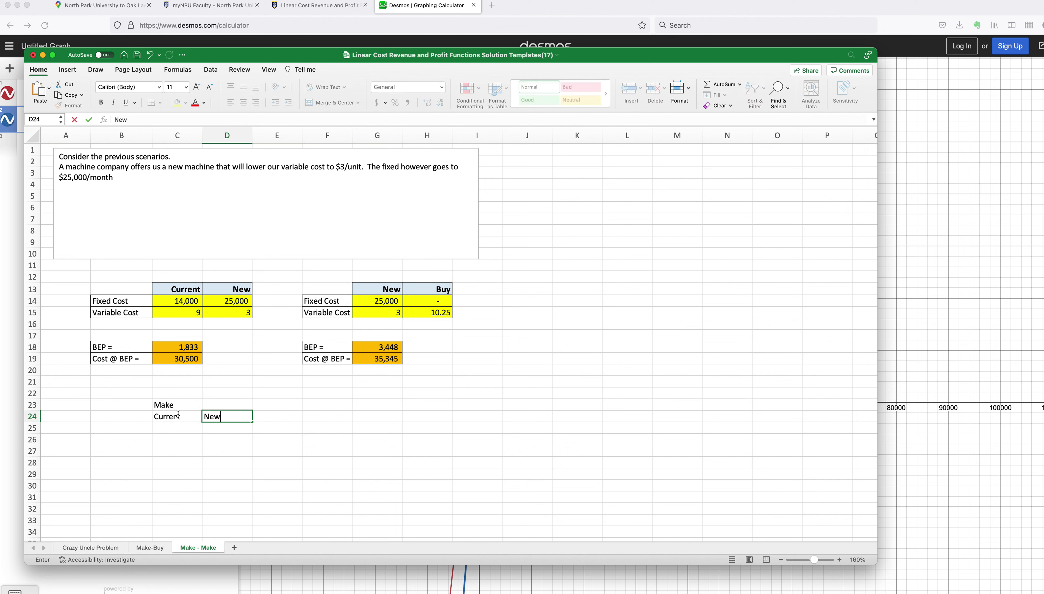
key("Tab")
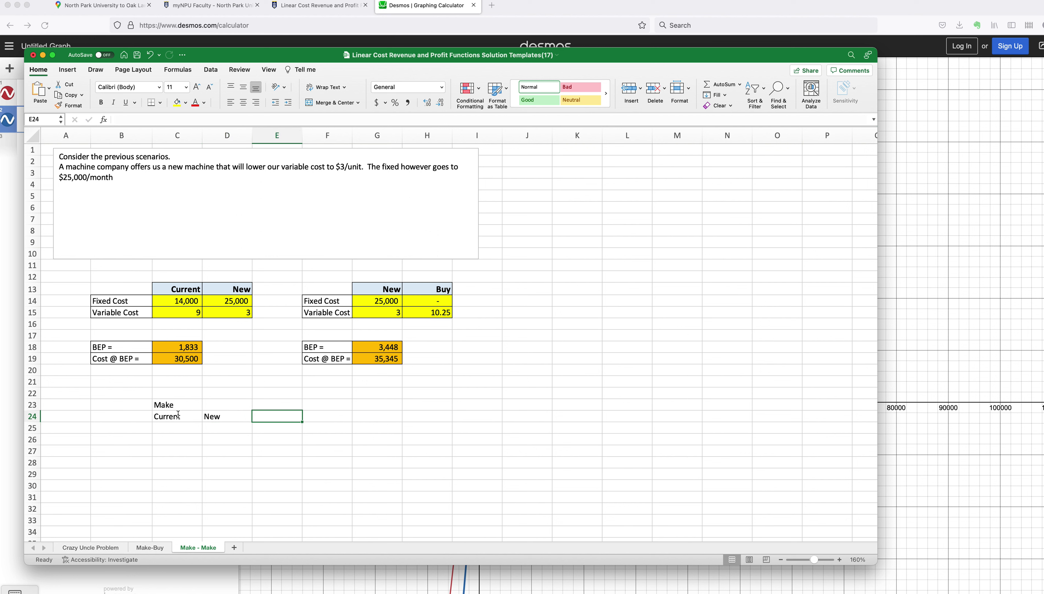
type("Buy")
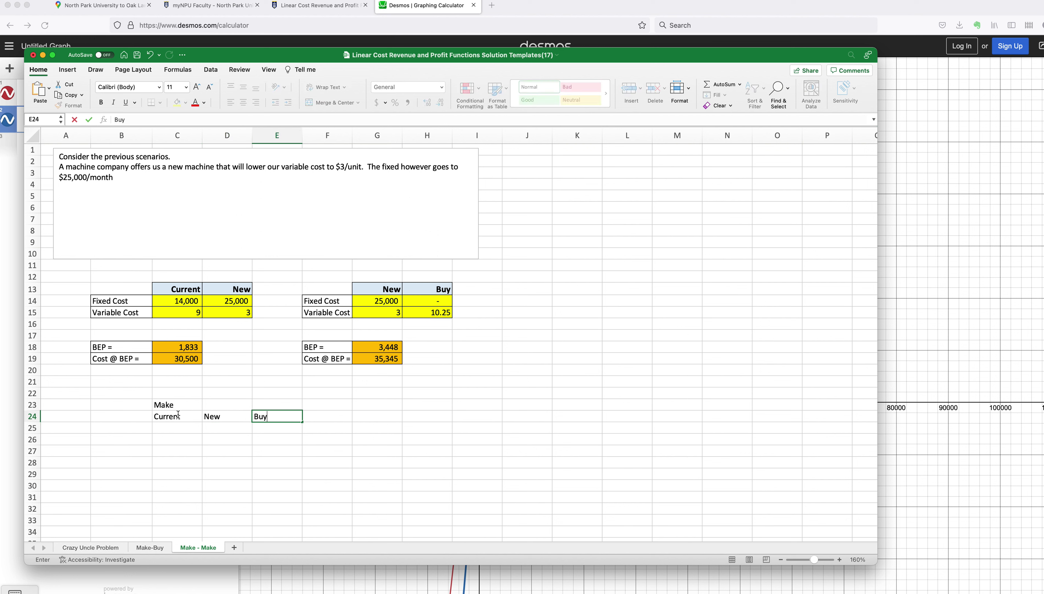
- Merge and center the Make heading across C23:D23 and right-align the Current, New and Buy headings
left_click_drag(168, 404, 220, 405)
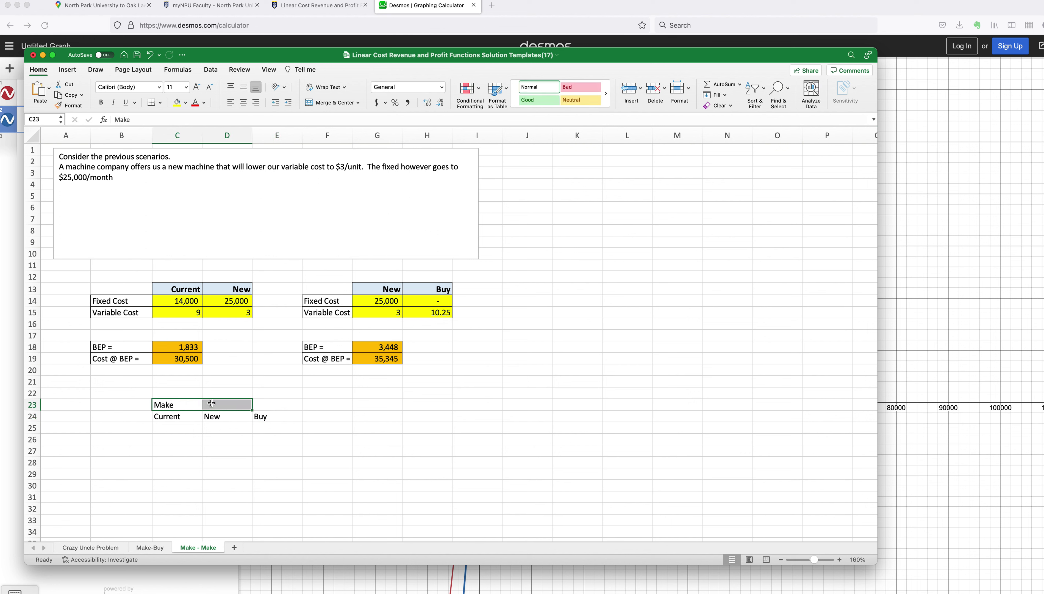
left_click(312, 103)
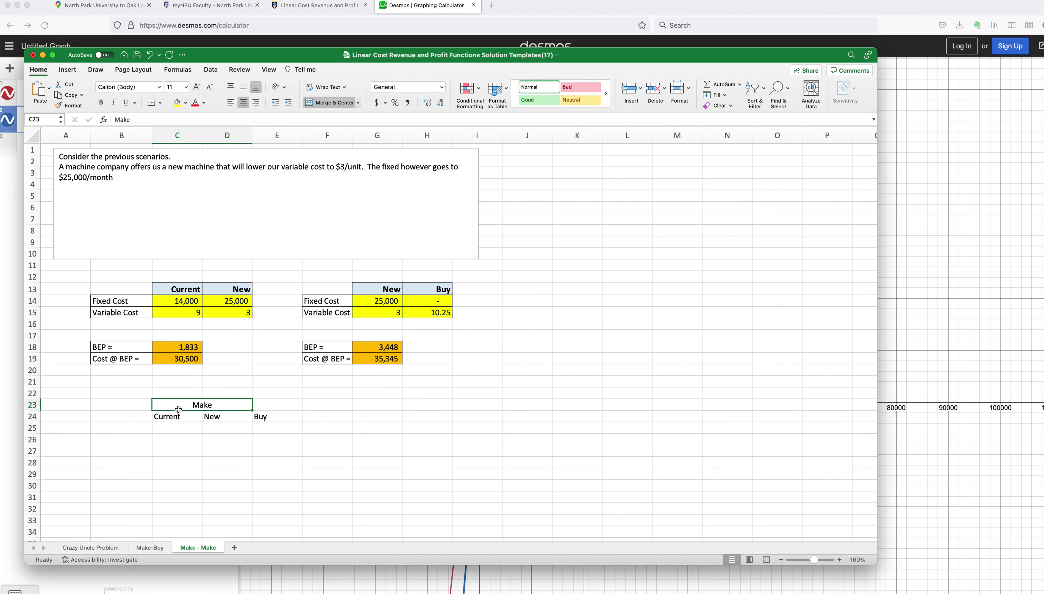
left_click_drag(173, 419, 278, 417)
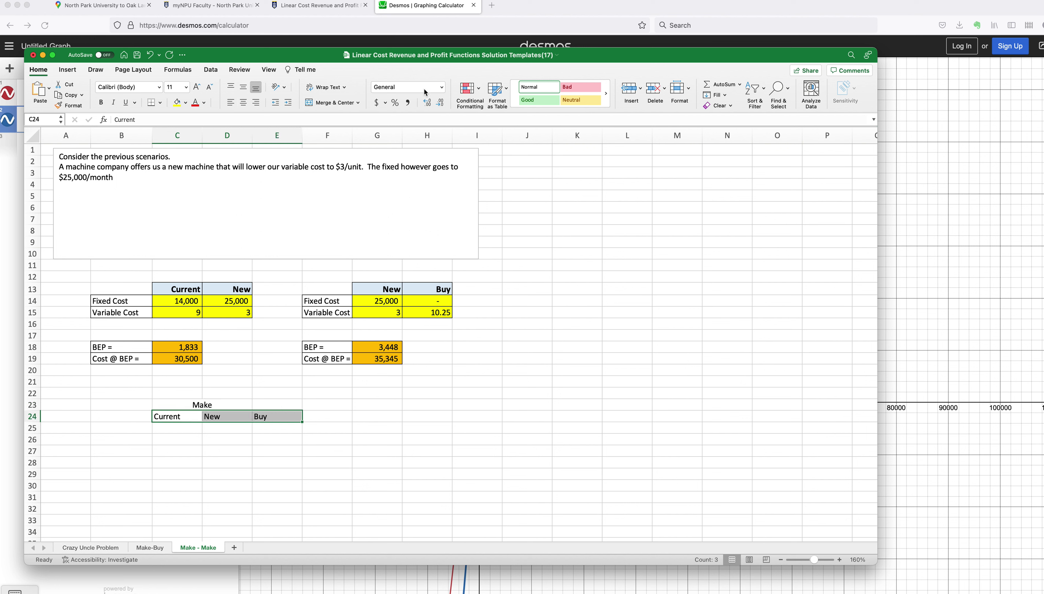
left_click(256, 102)
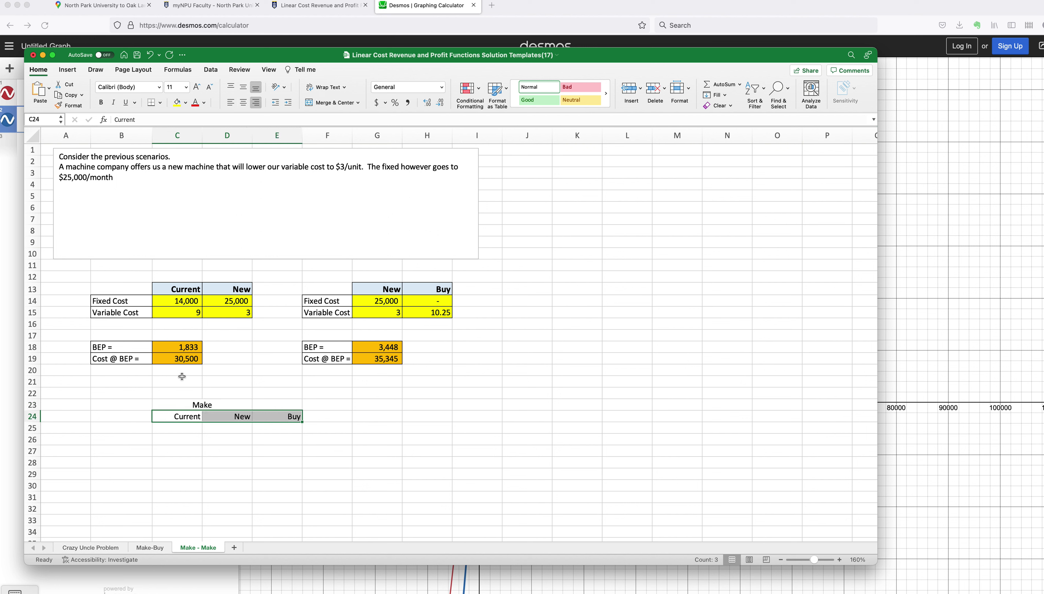
- Enter the heading Quantity in B24, beside the Current heading
left_click(129, 430)
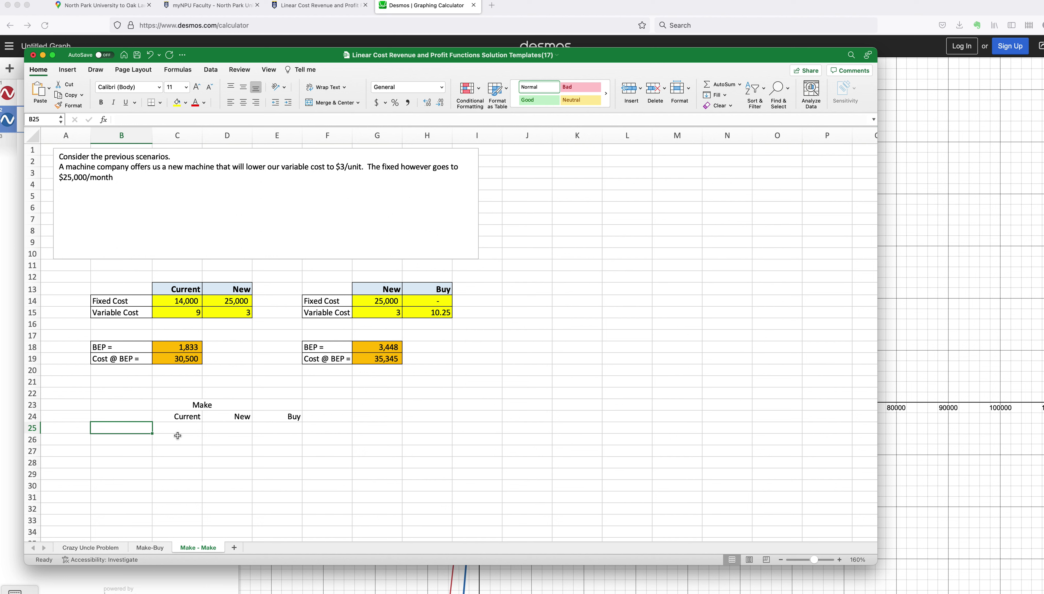
key("Left")
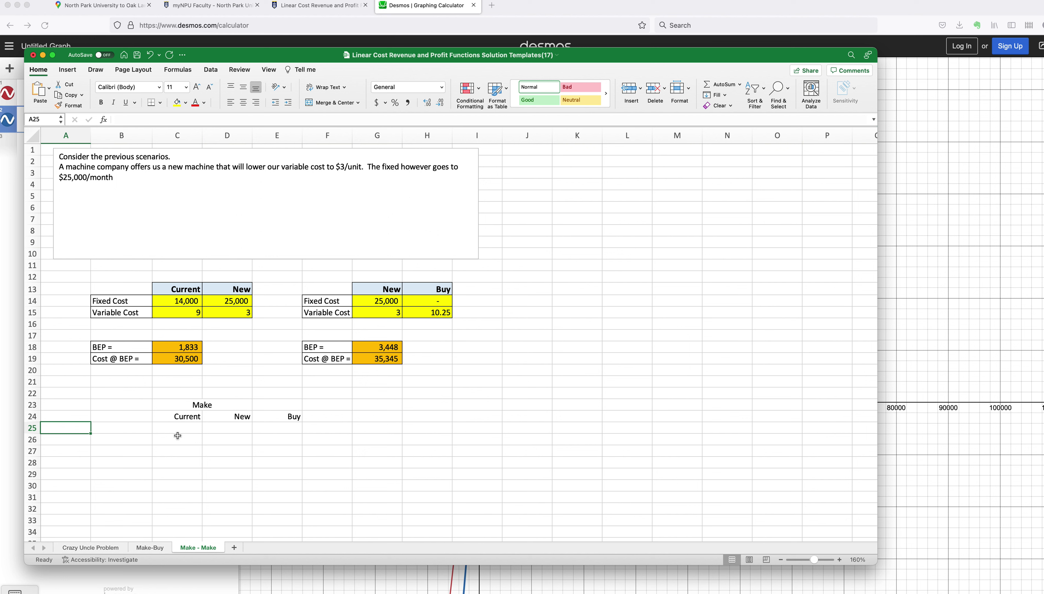
key("Up")
key("Right")
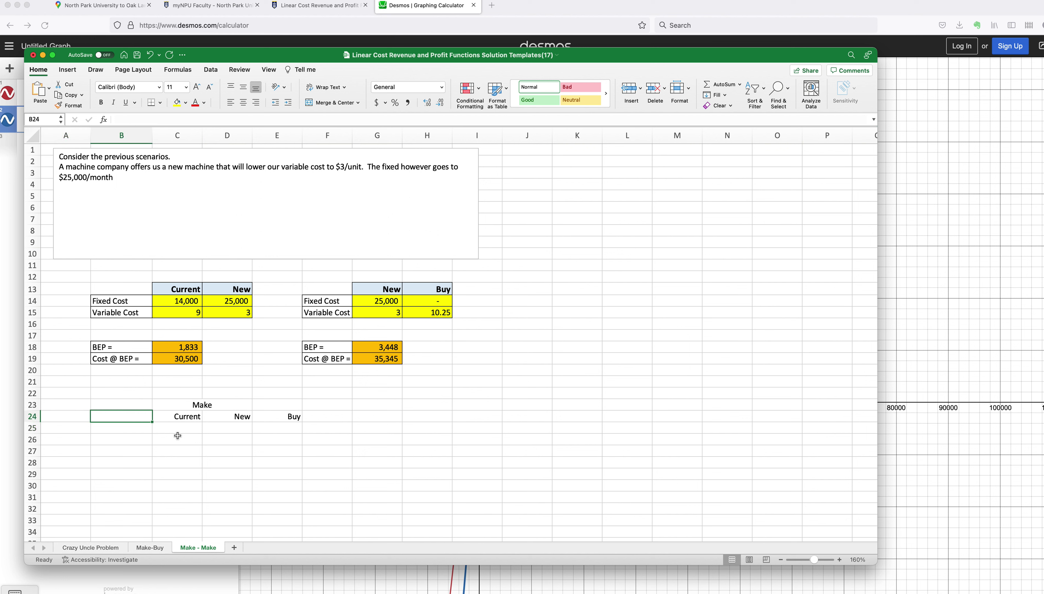
type("q")
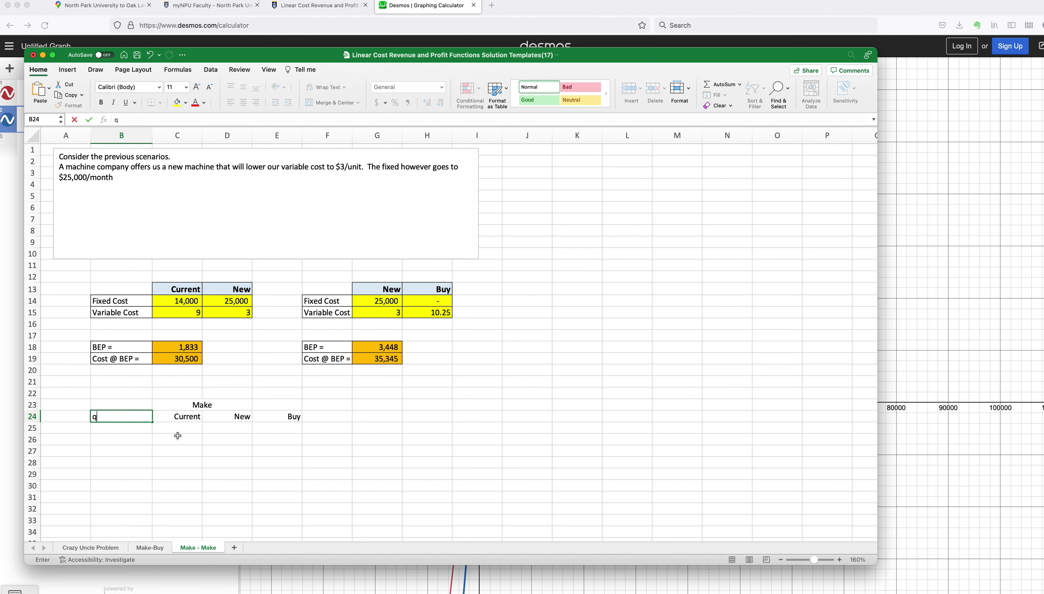
key("BackSpace")
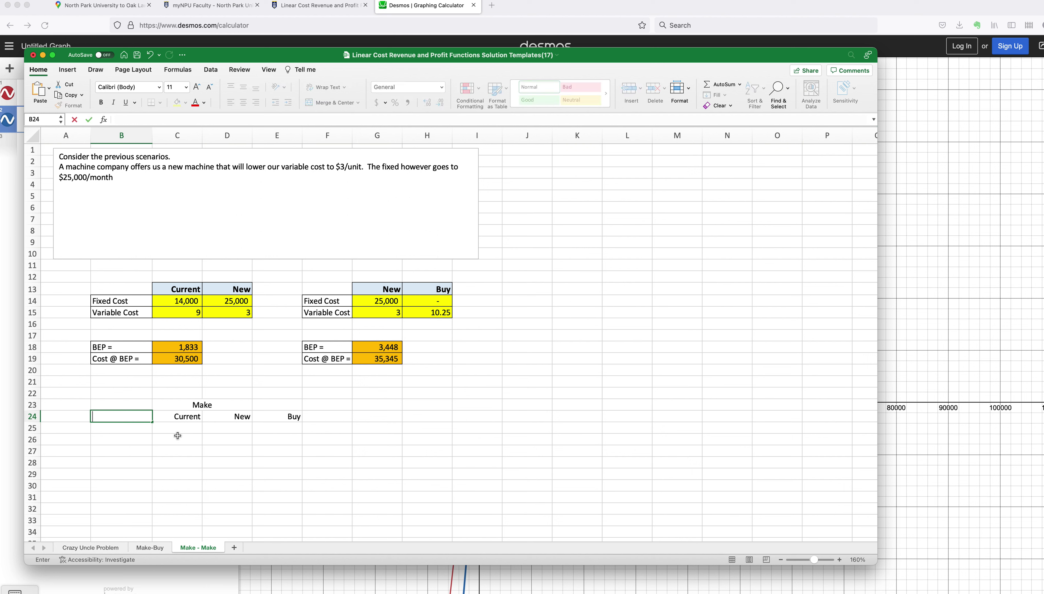
type("Quanit")
type("yt")
key("BackSpace")
key("BackSpace")
key("BackSpace")
key("BackSpace")
type("tity")
key("Return")
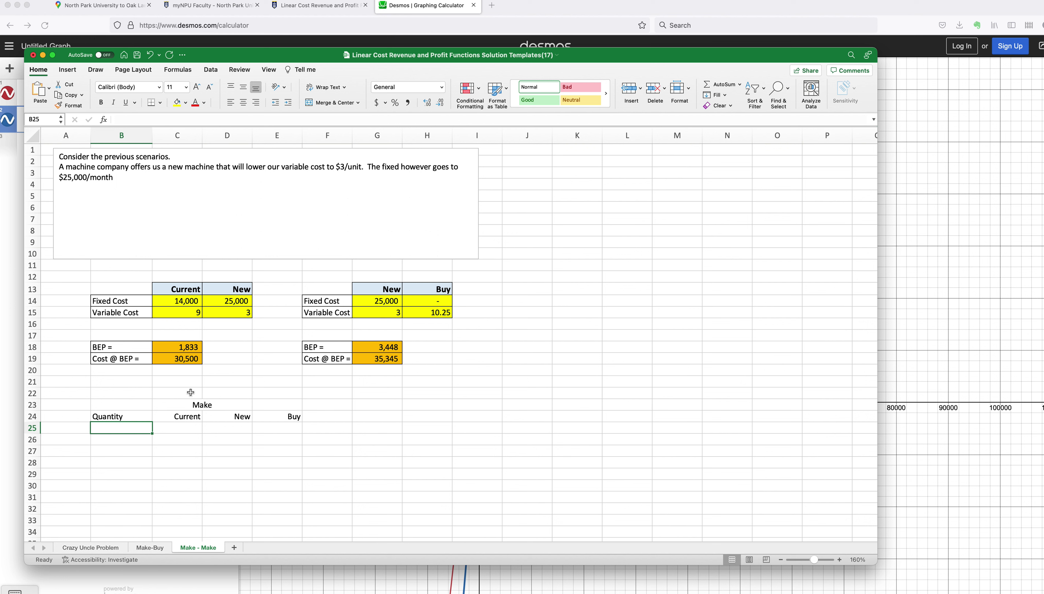
- Merge and center C22:E22 above the column headings and enter the title Profit
left_click_drag(191, 393, 295, 393)
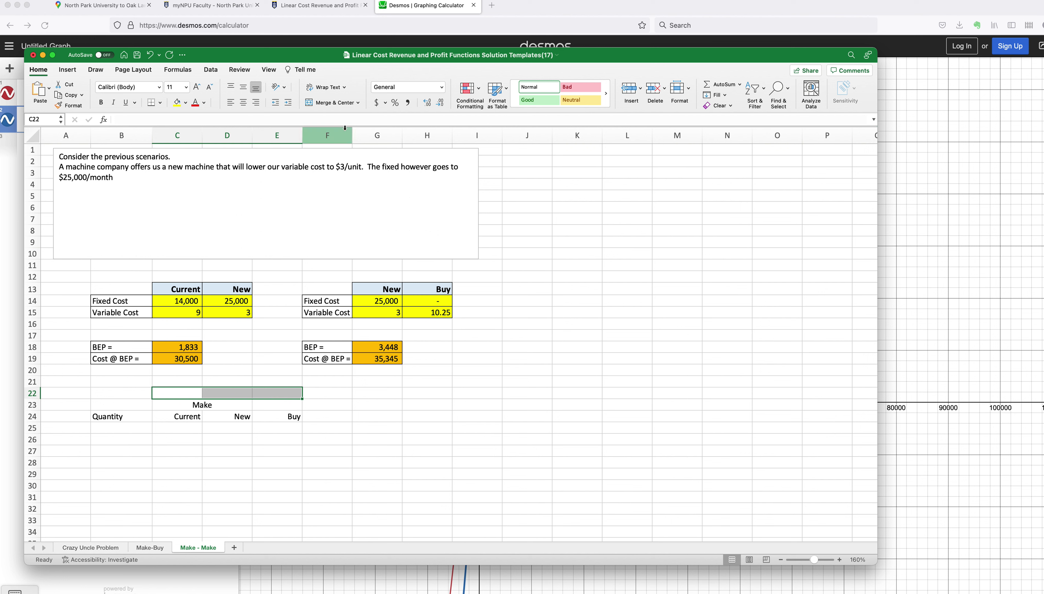
left_click(330, 103)
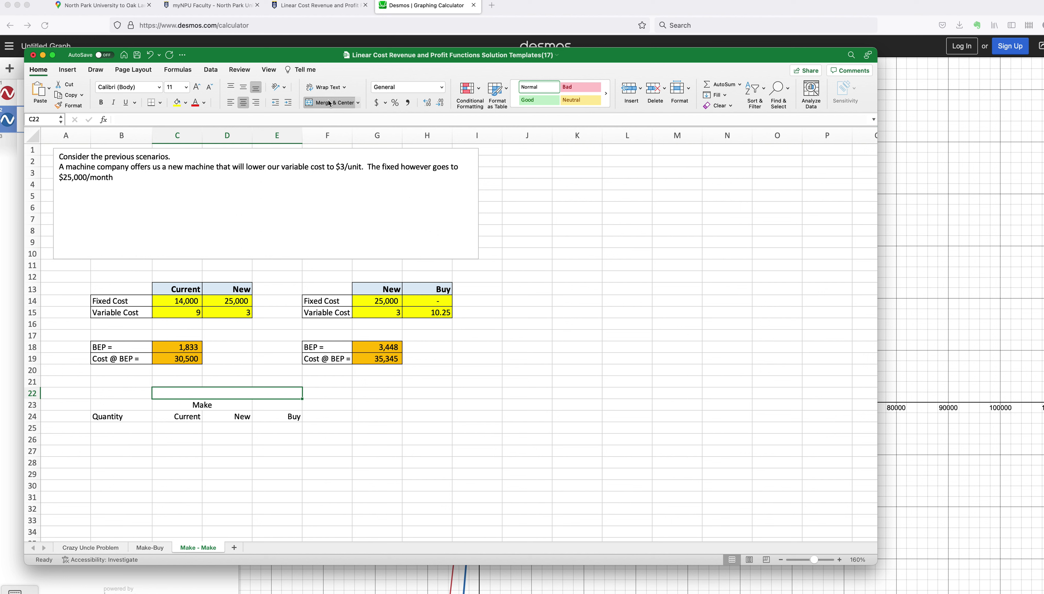
type("Profit")
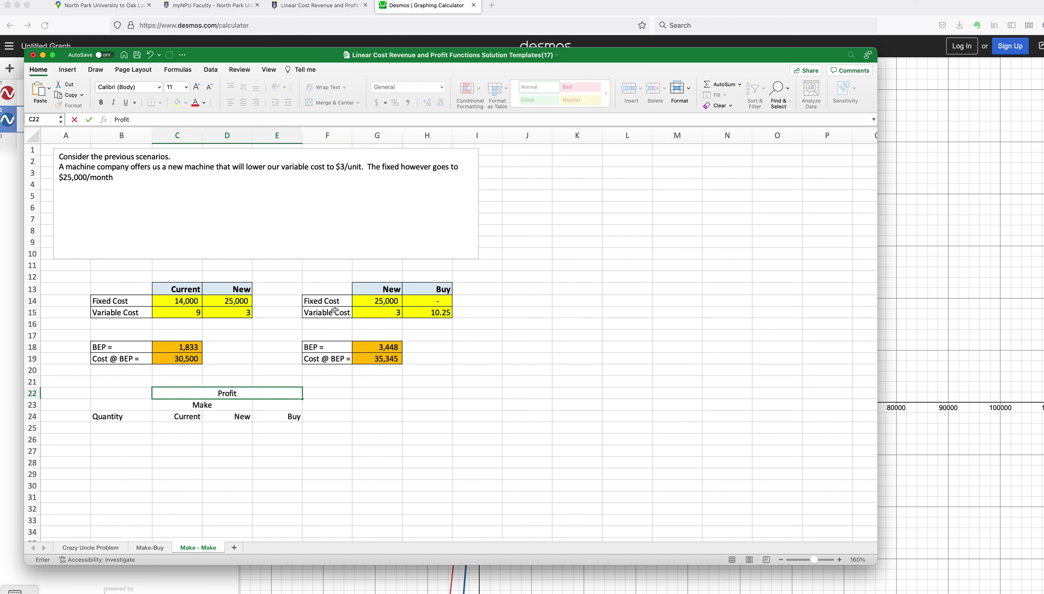
left_click(255, 413)
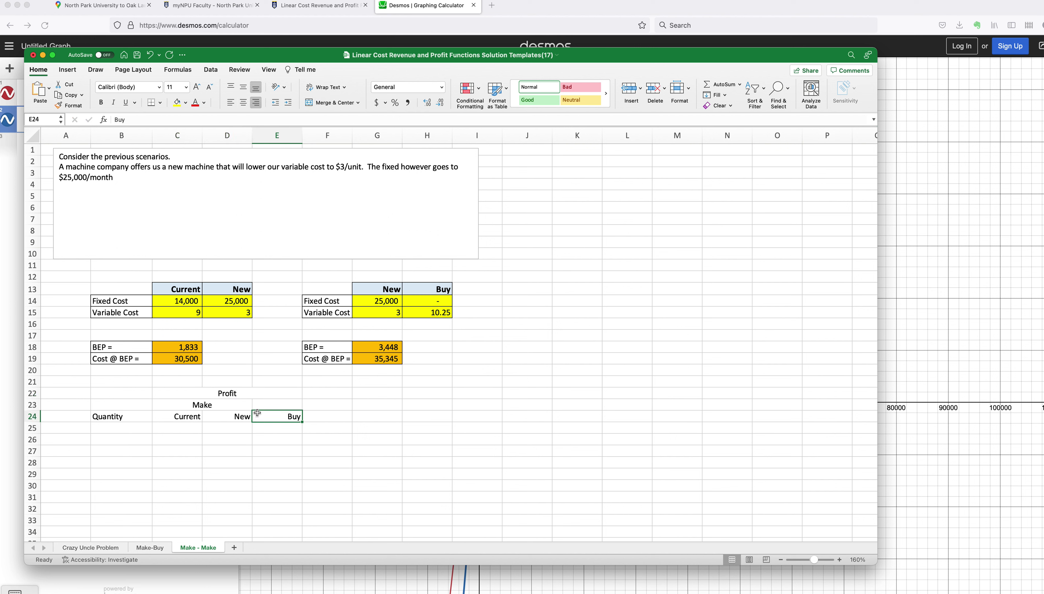
left_click(167, 392)
left_click_drag(167, 393, 221, 420)
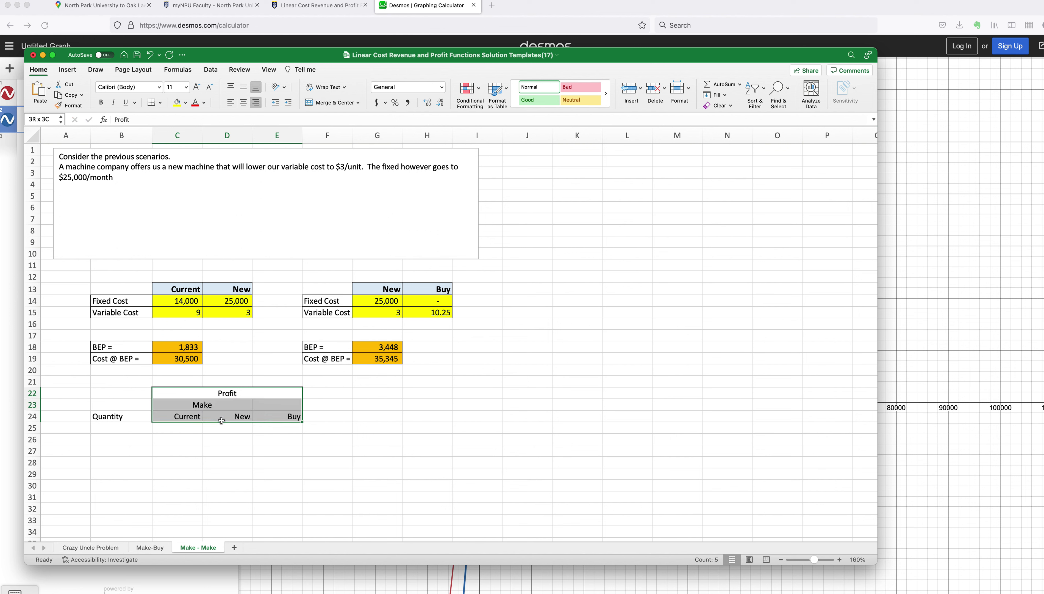
- Enter 0 as the first value under Quantity in B25
left_click(133, 425)
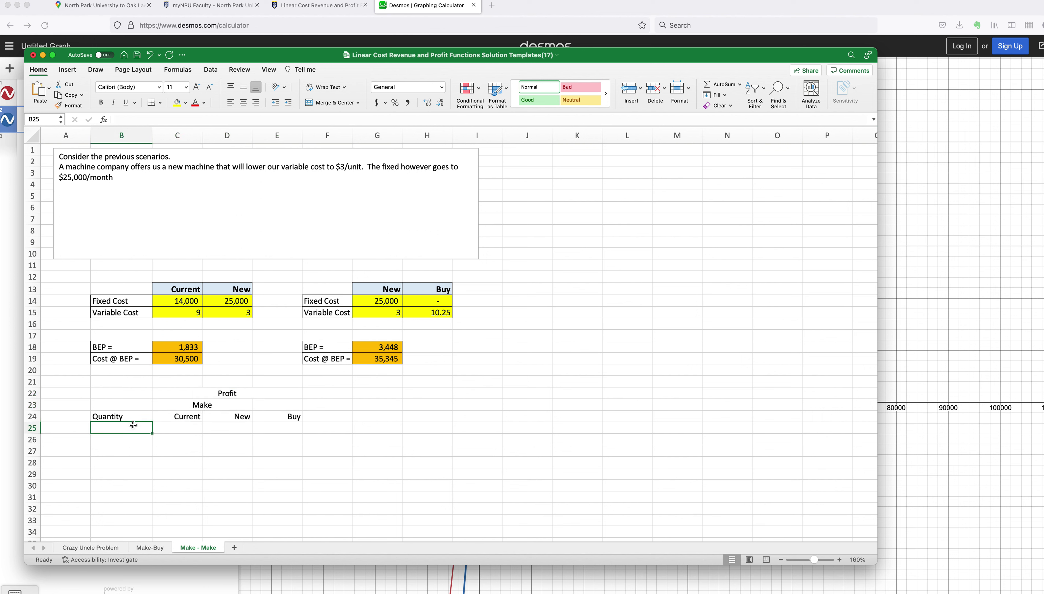
type("0")
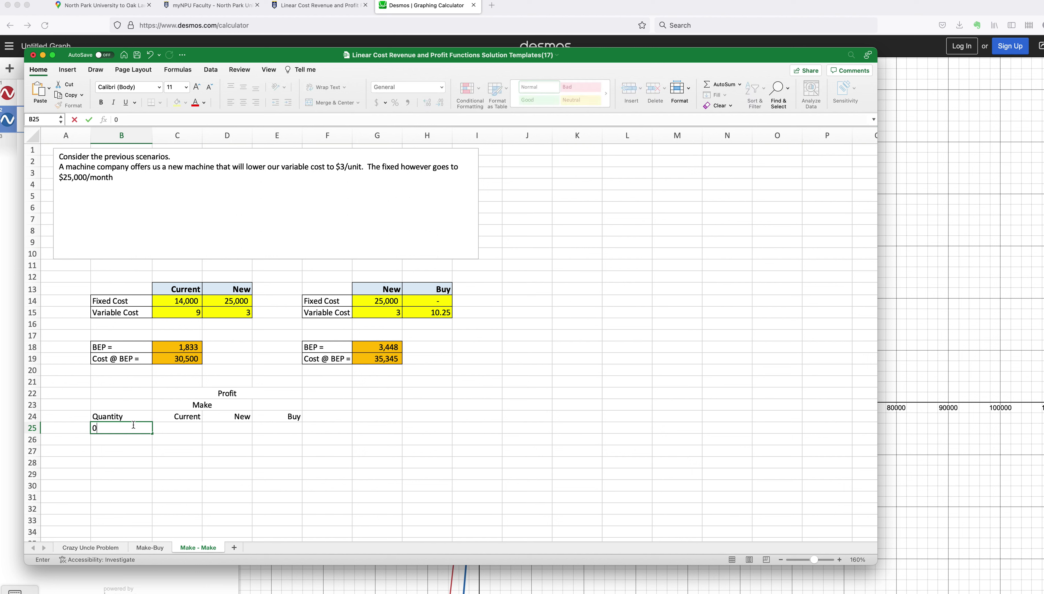
key("Return")
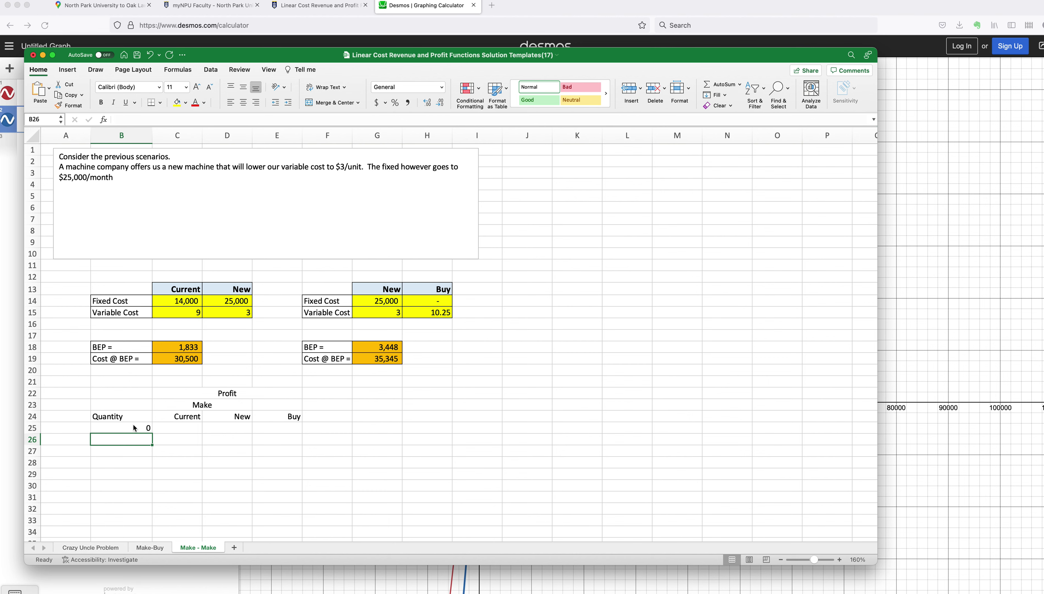
- Review the Crazy Uncle Problem sheet and the Desmos graph of the cost and revenue lines, and return to the Make - Make sheet
key("super+Tab")
key("super+Tab")
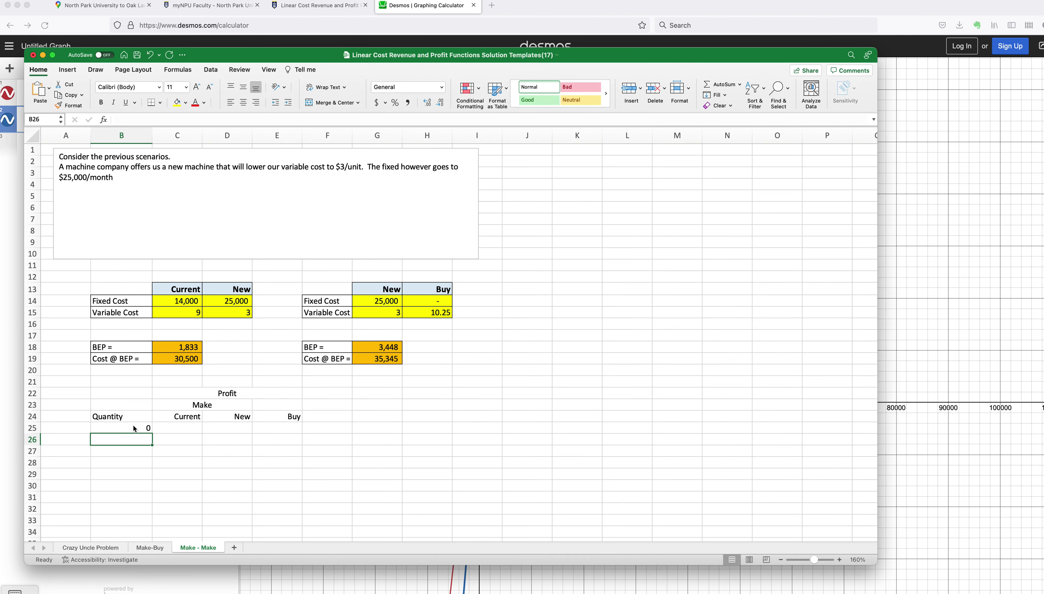
left_click(116, 543)
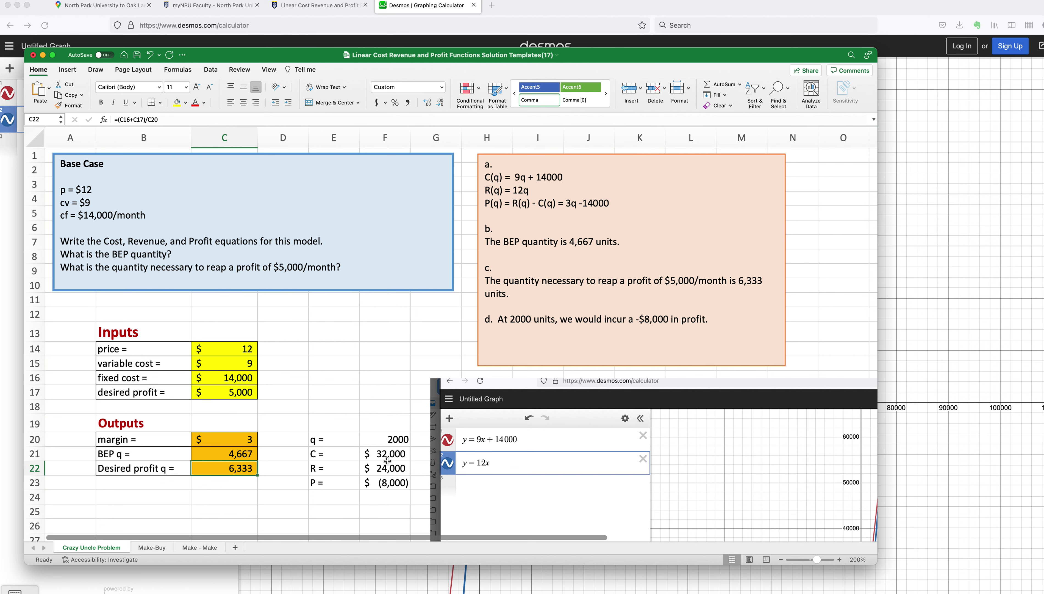
key("super+Tab")
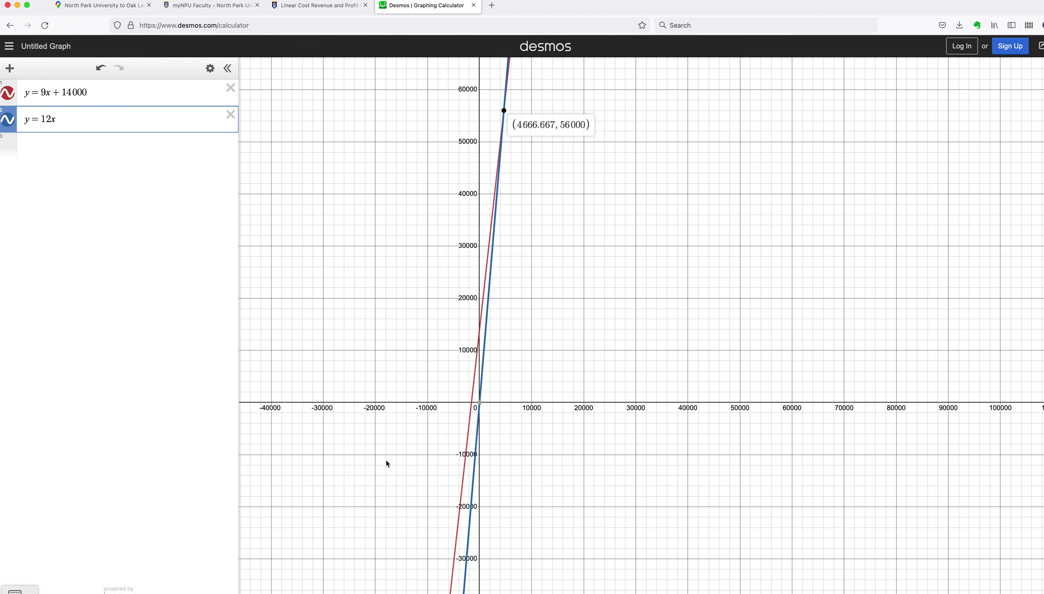
key("super+Tab")
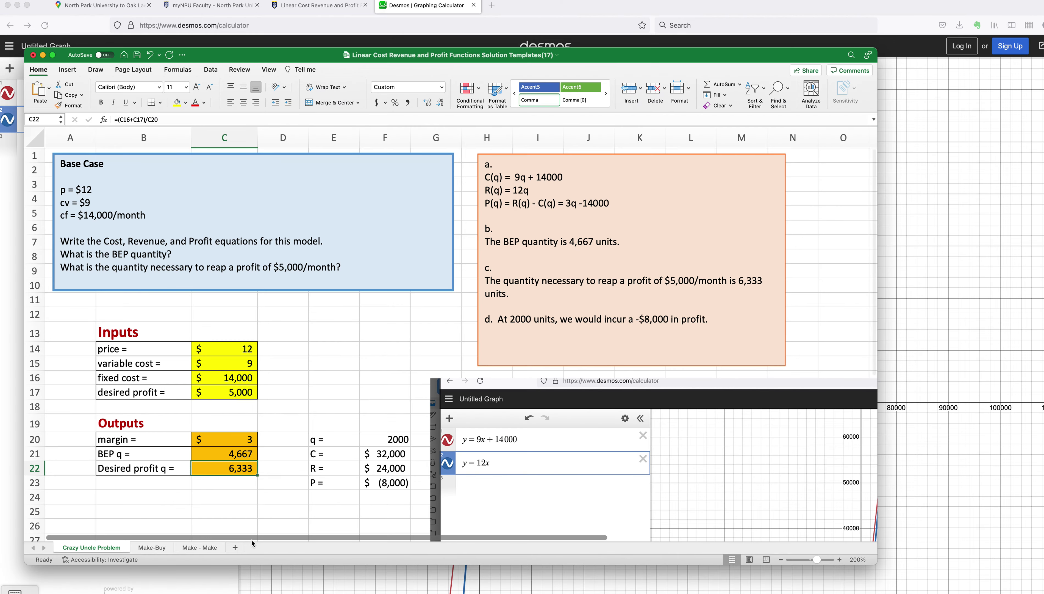
left_click(203, 547)
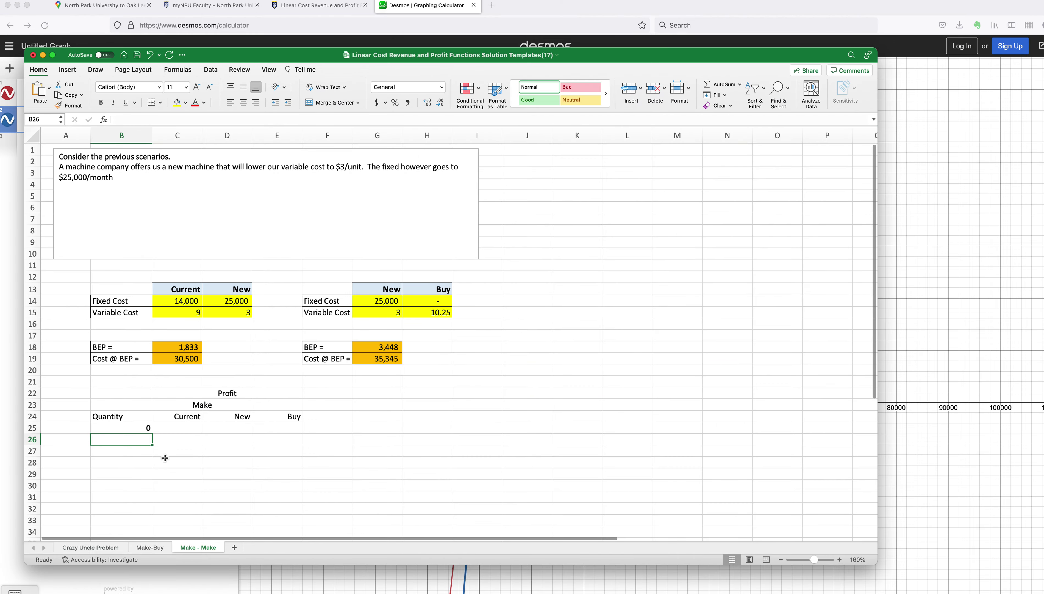
- Enter the formula =B25+500 in B26 as the second quantity and reselect that cell
key("BackSpace")
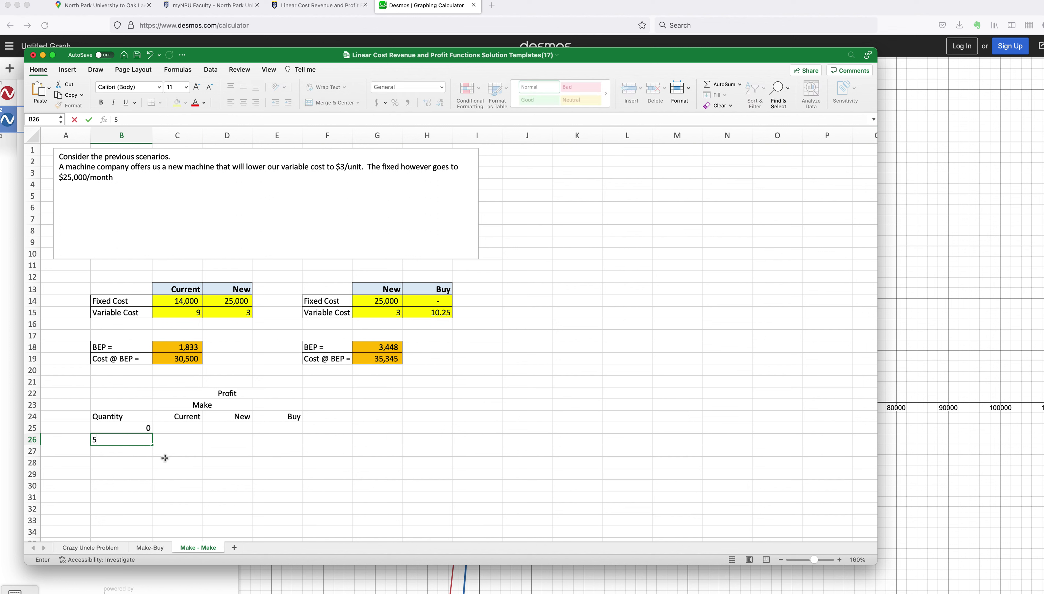
type("=")
key("Up")
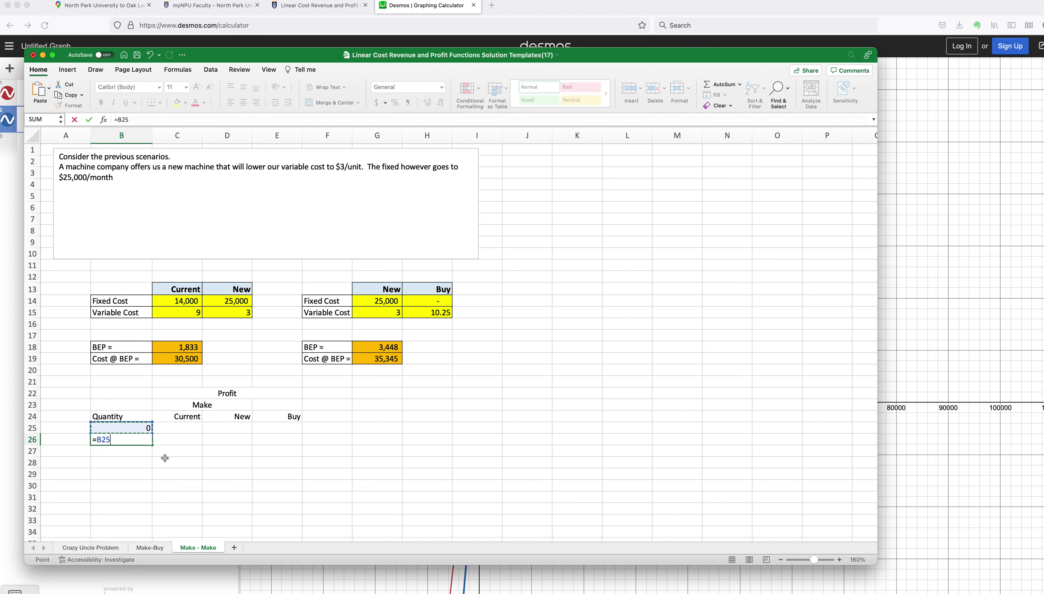
type("+500")
key("Return")
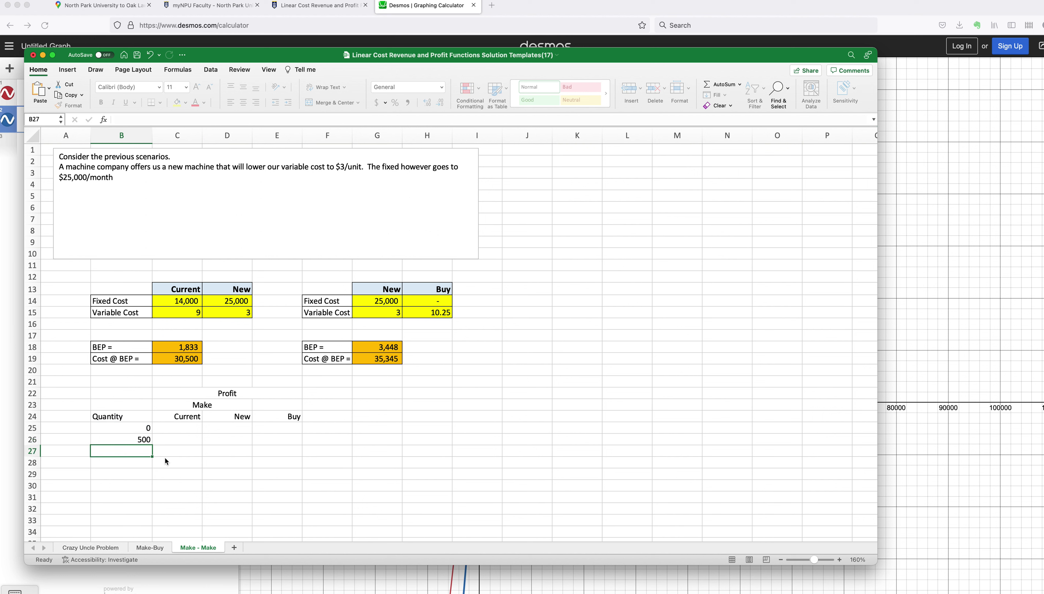
left_click(145, 439)
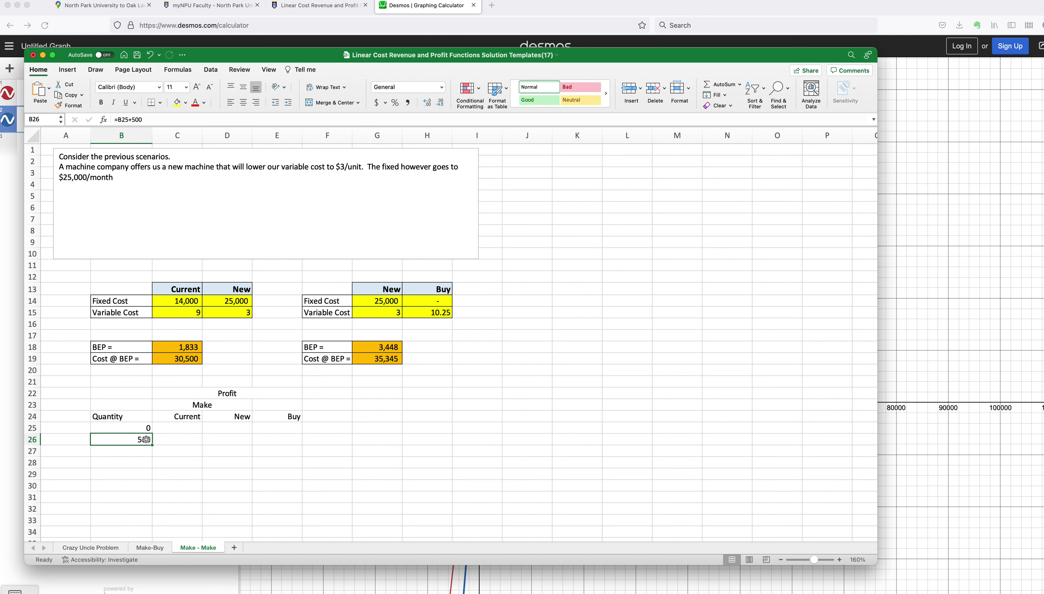
- Fill the quantity formula from B26 down to B51 so the quantities run in steps of 500 up to 13000
left_click_drag(152, 444, 153, 526)
scroll(153, 525, "down", 3)
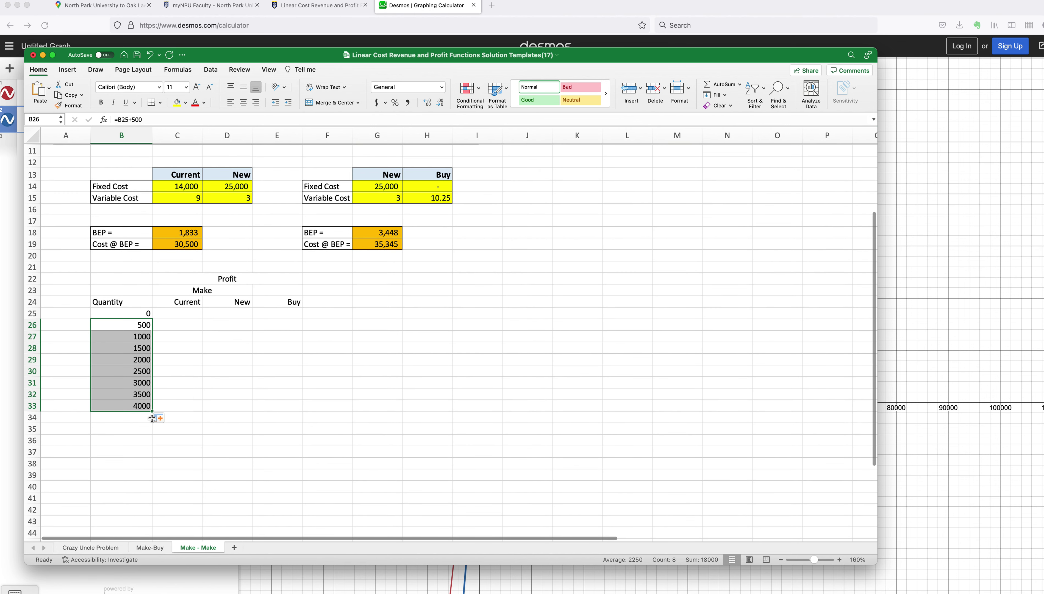
left_click_drag(151, 488, 150, 505)
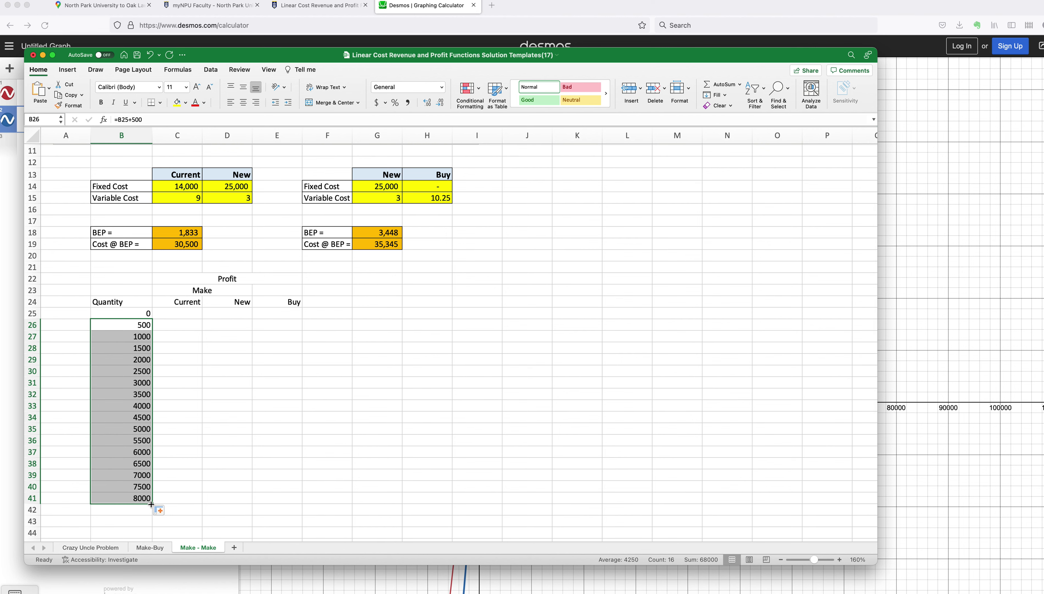
mouse_move(152, 502)
left_mouse_down()
mouse_move(151, 541)
mouse_move(158, 506)
left_mouse_up()
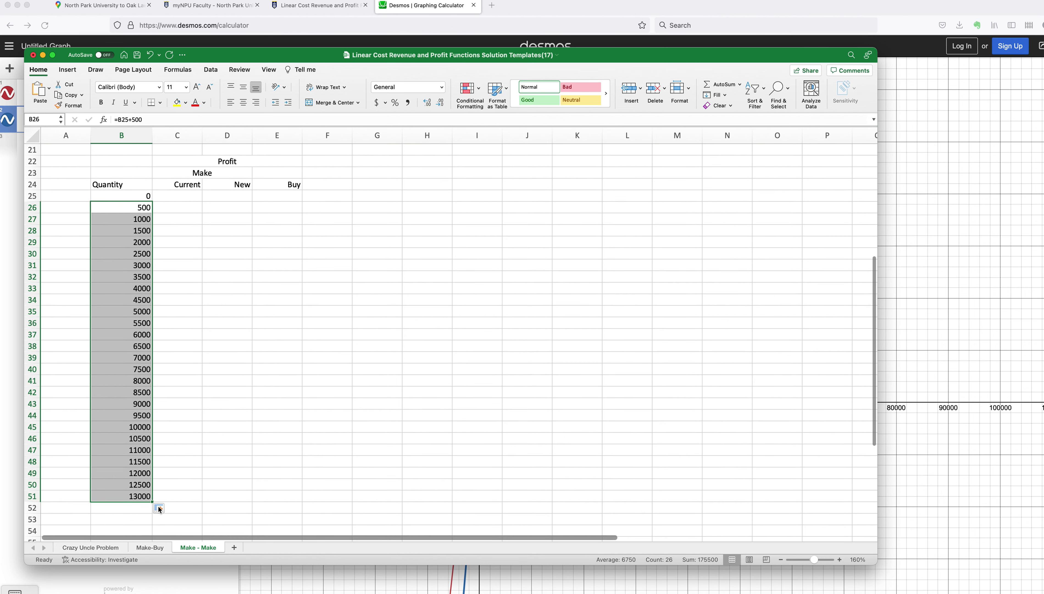
- Enter the Current profit formula =B25*3-14000 in C25 and fill it down through C51
left_click(192, 197)
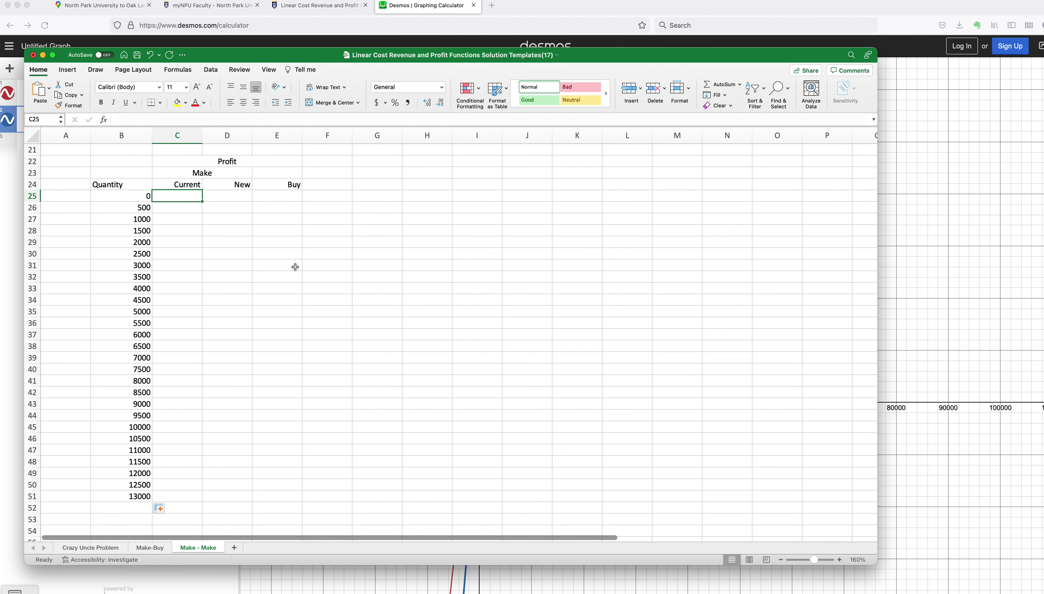
type("=")
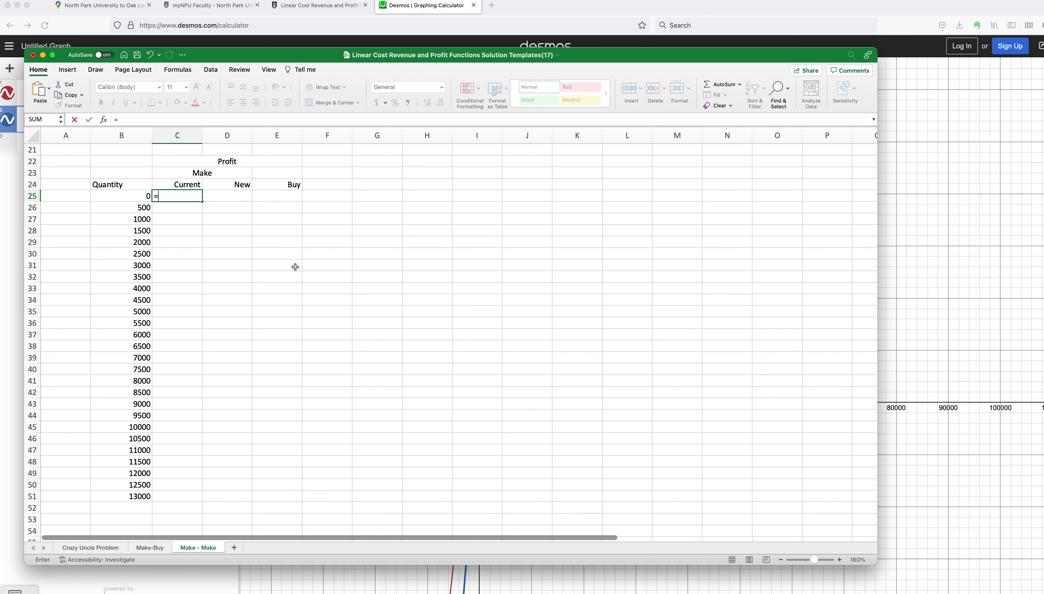
key("Left")
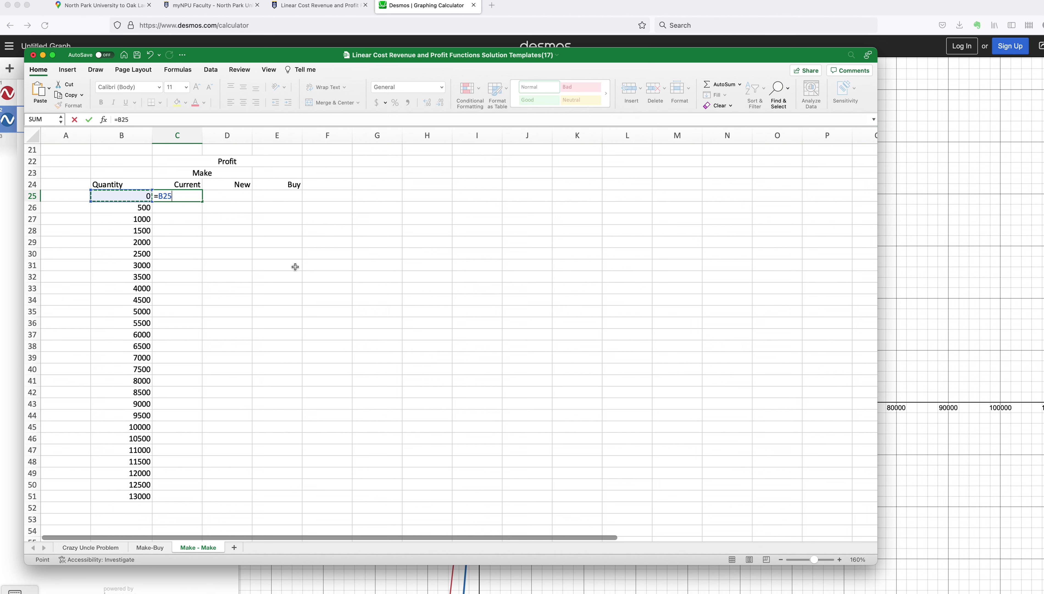
type("+")
key("BackSpace")
type("*3-")
type("14000")
key("Return")
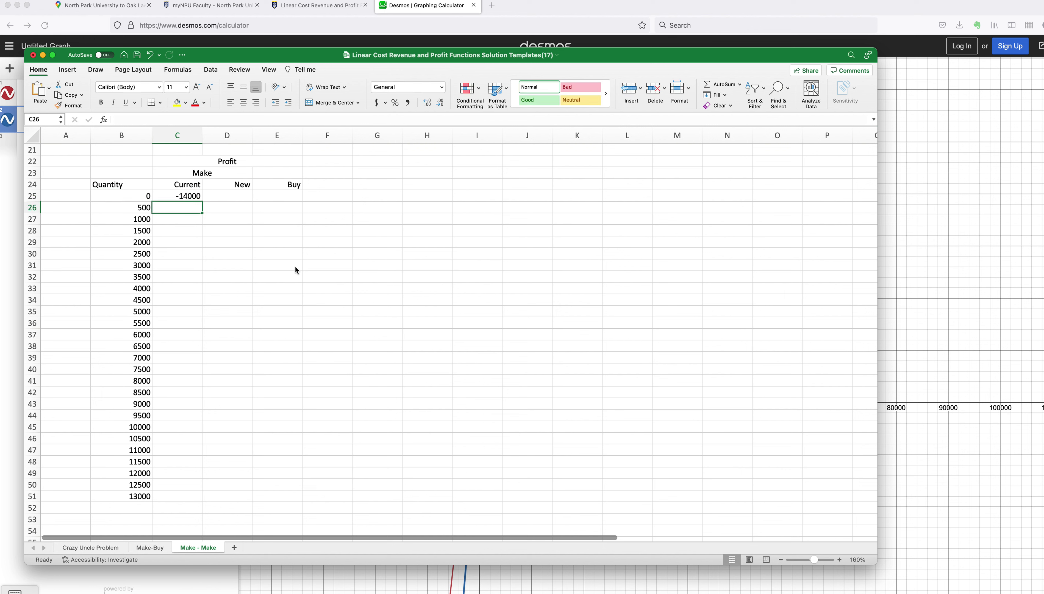
left_click(191, 197)
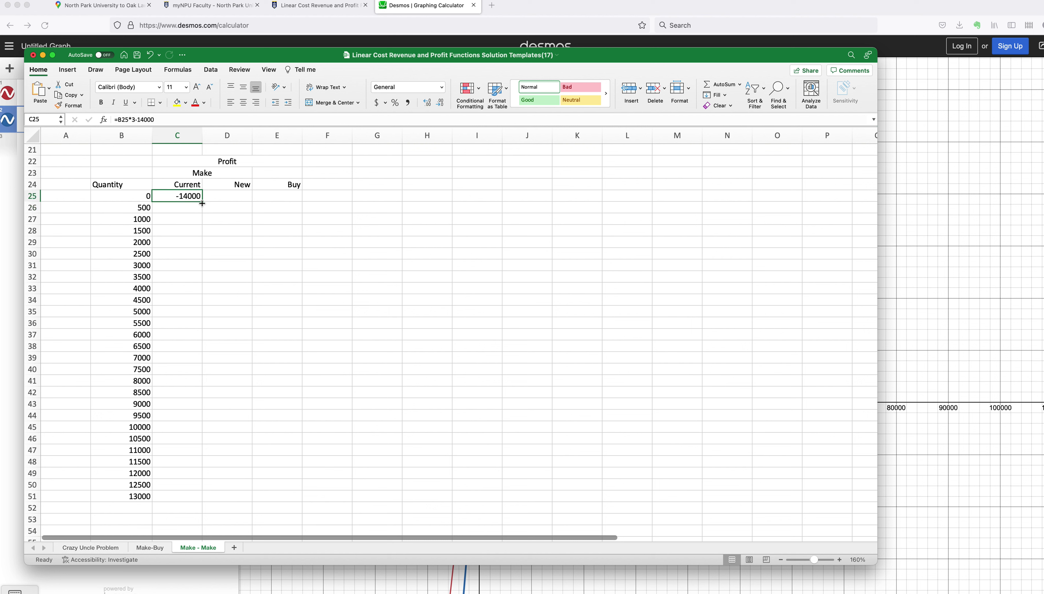
double_click(202, 200)
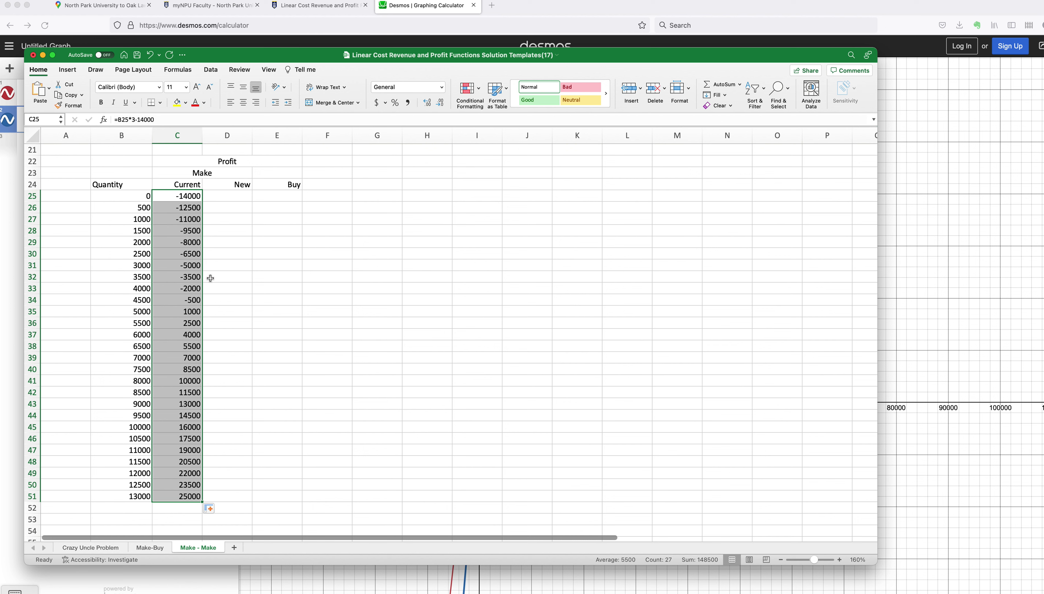
- Make the profit table headings in C22:E24 and the Quantity heading in B24 bold, and right-align Quantity
left_click(194, 158)
left_click_drag(194, 158, 249, 182)
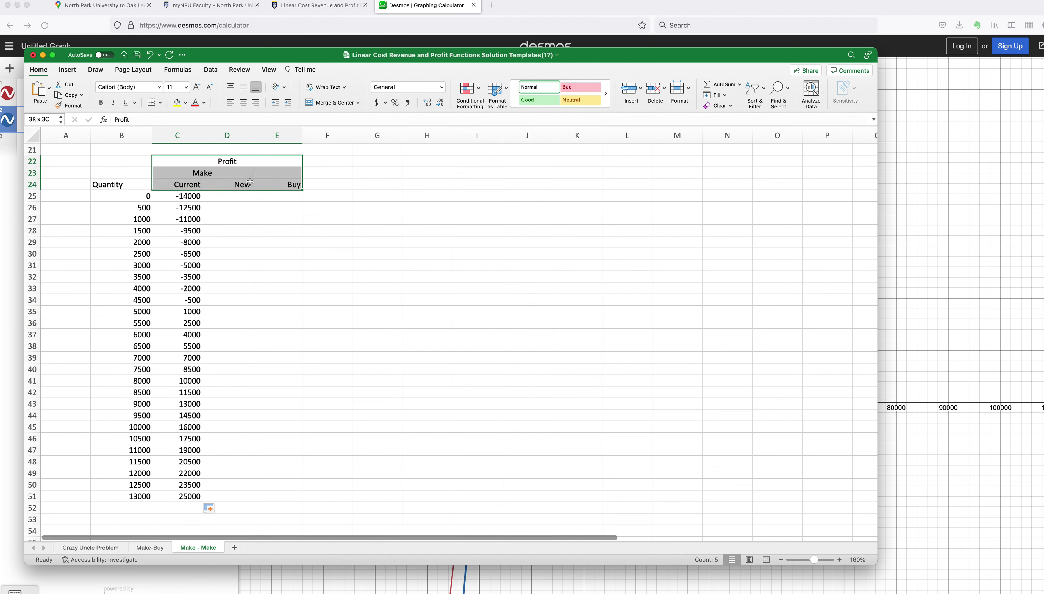
left_click(102, 104)
left_click(108, 186)
left_click(102, 104)
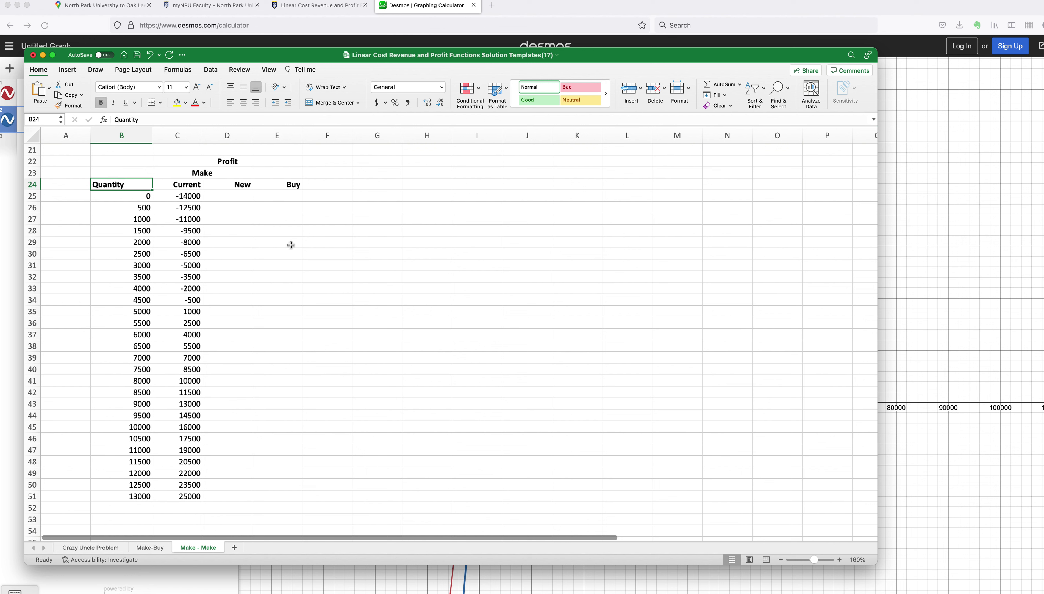
left_click(258, 104)
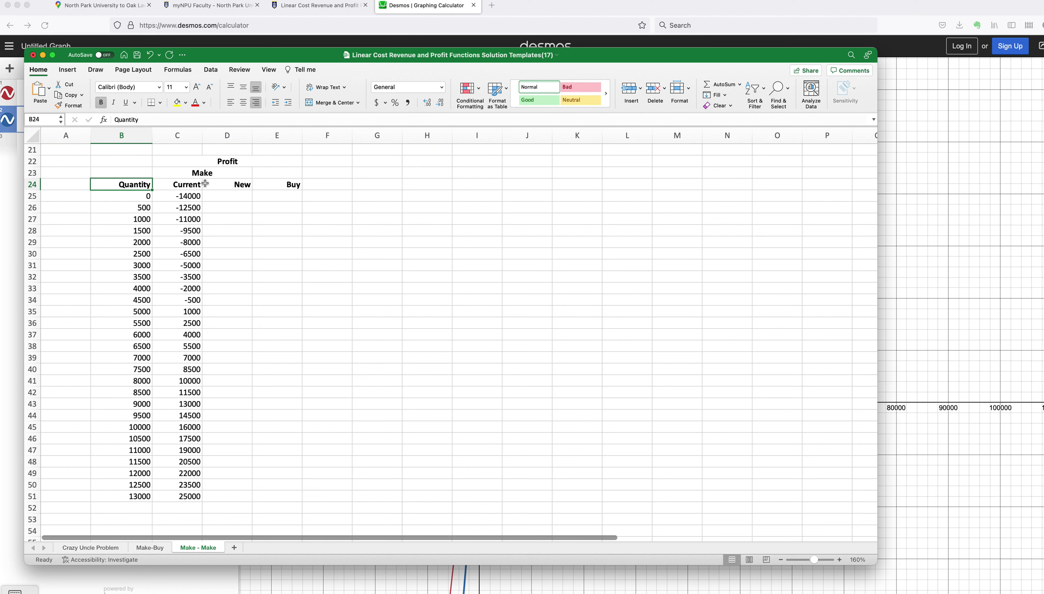
- Enter the Buy profit formula =1.75*B25 in E25 and fill it down through E51
left_click(287, 196)
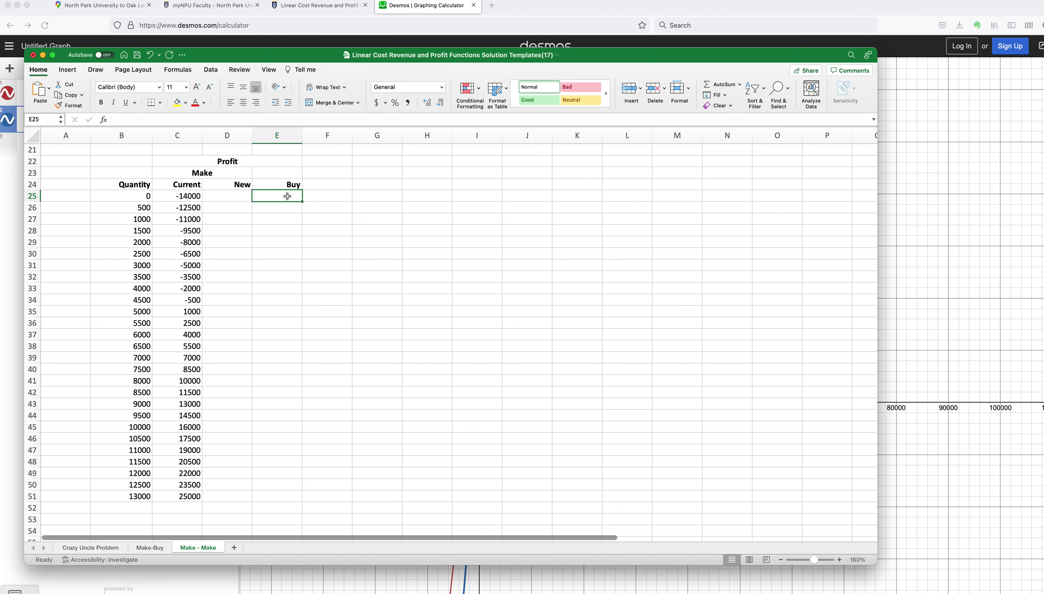
type("=")
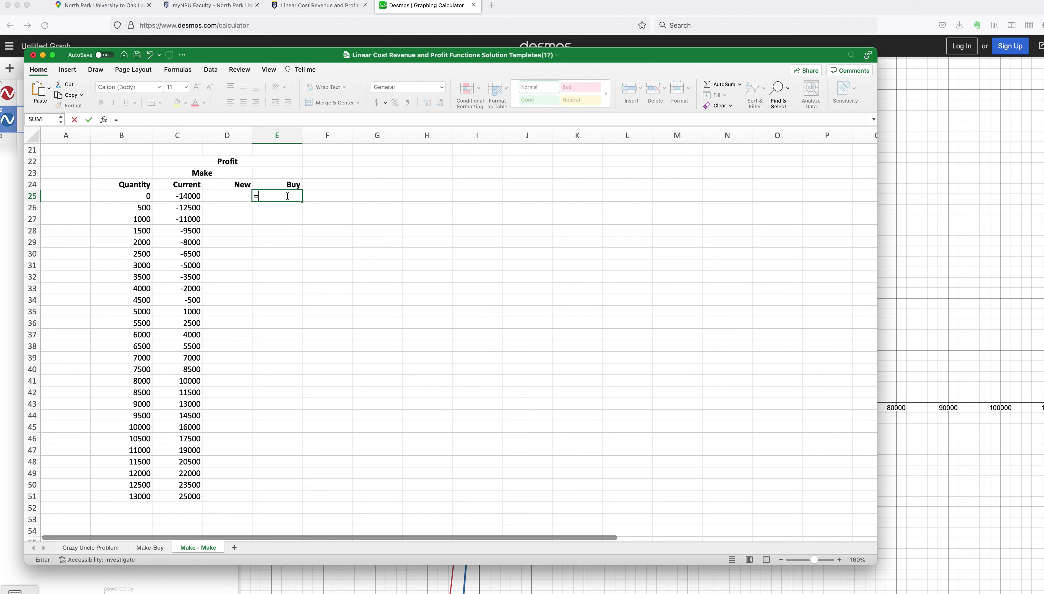
type("1.7")
type("5*")
left_click(139, 195)
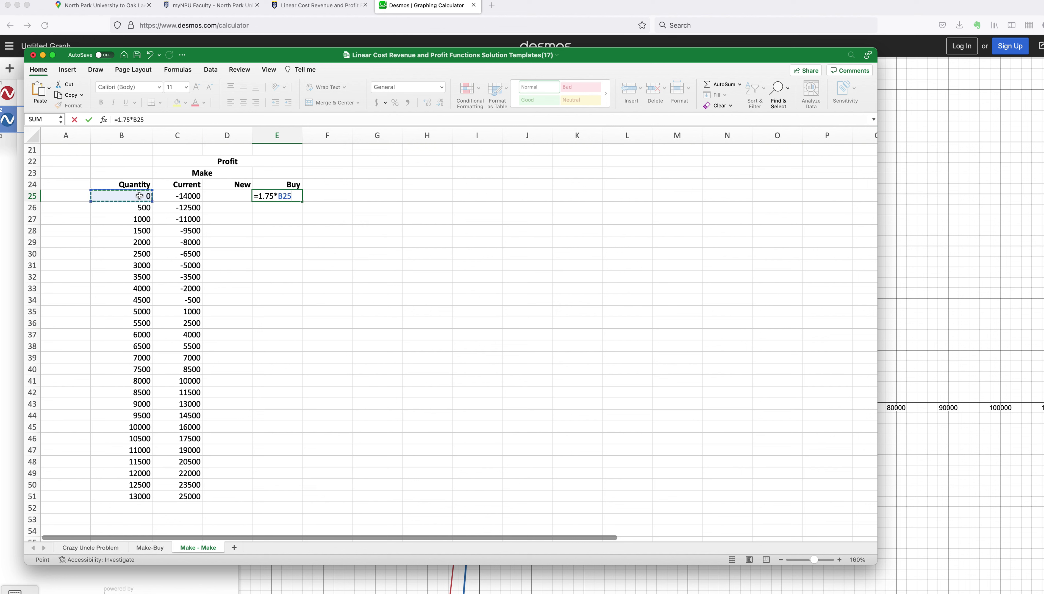
key("Return")
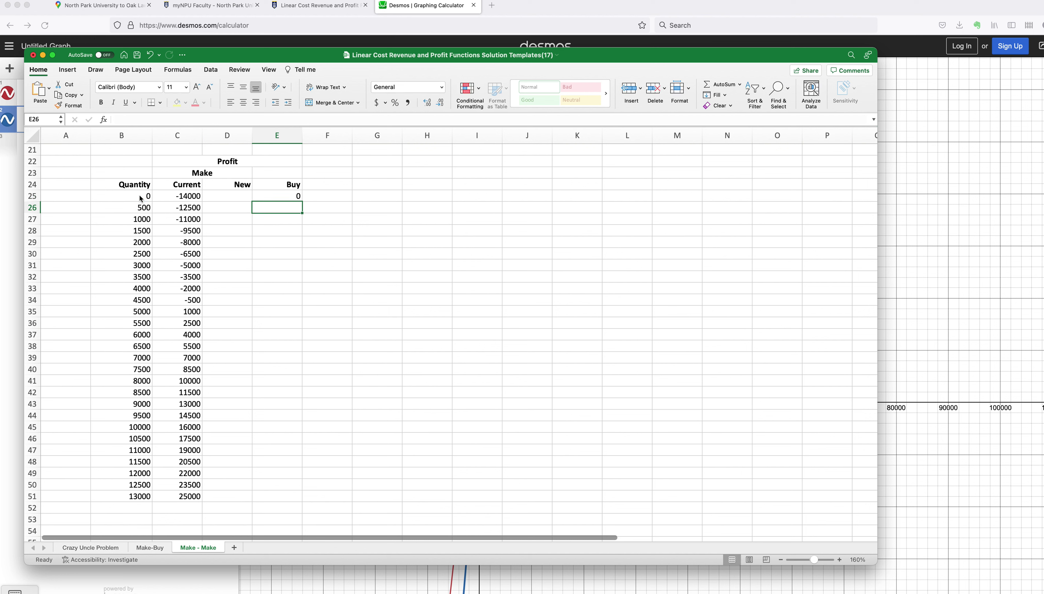
left_click(290, 196)
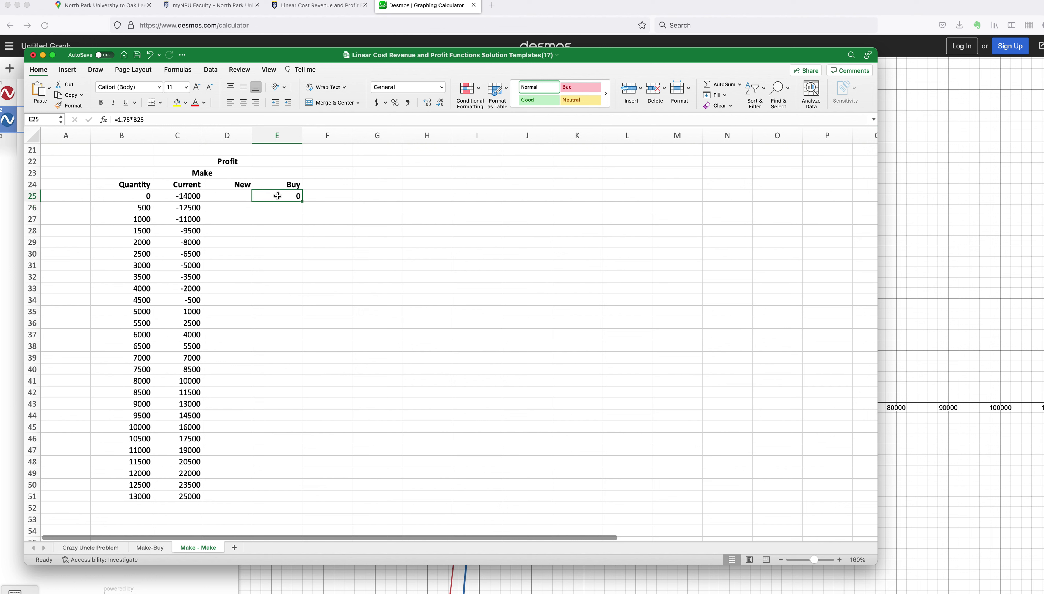
double_click(303, 201)
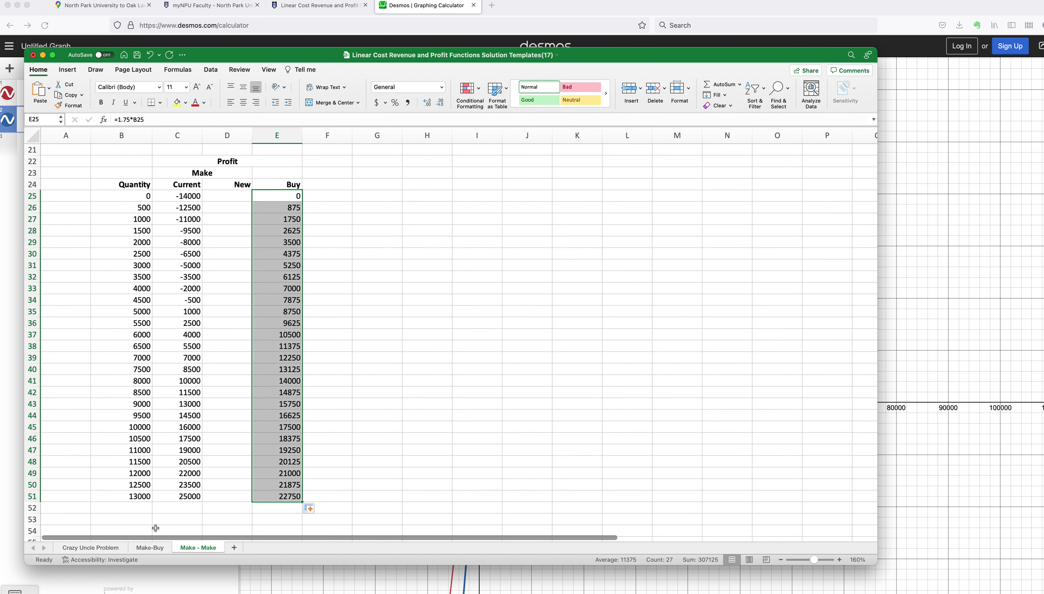
- Check the Make-Buy sheet, then enter the New profit formula =B25*9-25000 in D25 of Make - Make and fill it down the quantities
left_click(148, 548)
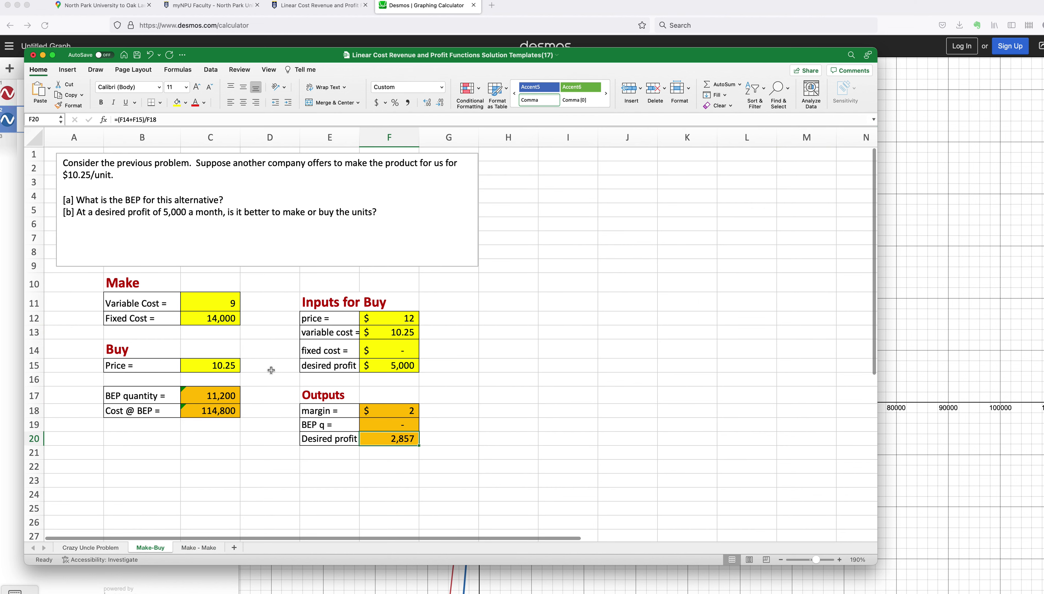
left_click(192, 548)
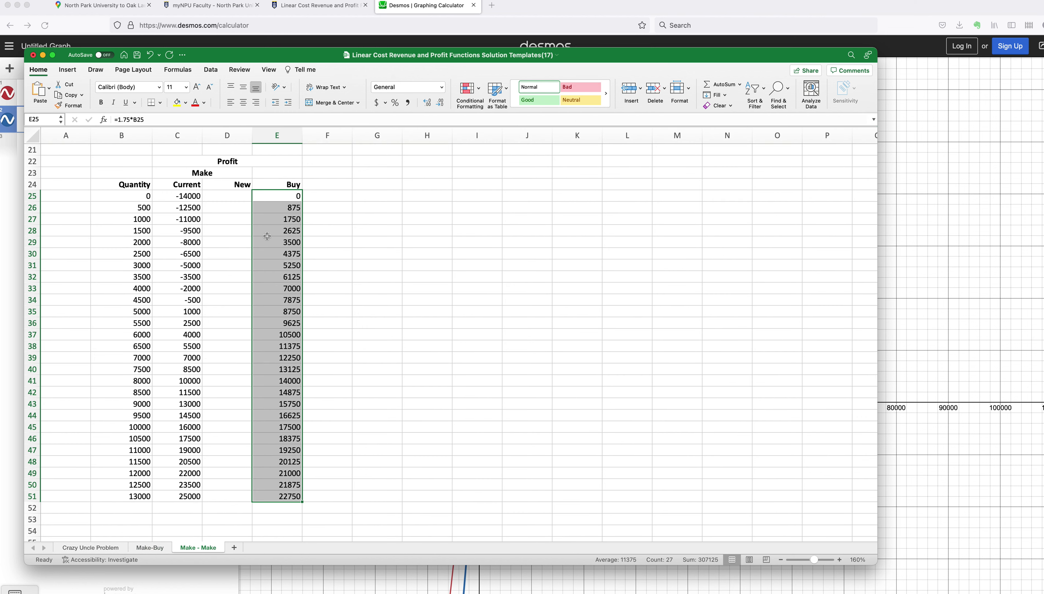
left_click(231, 195)
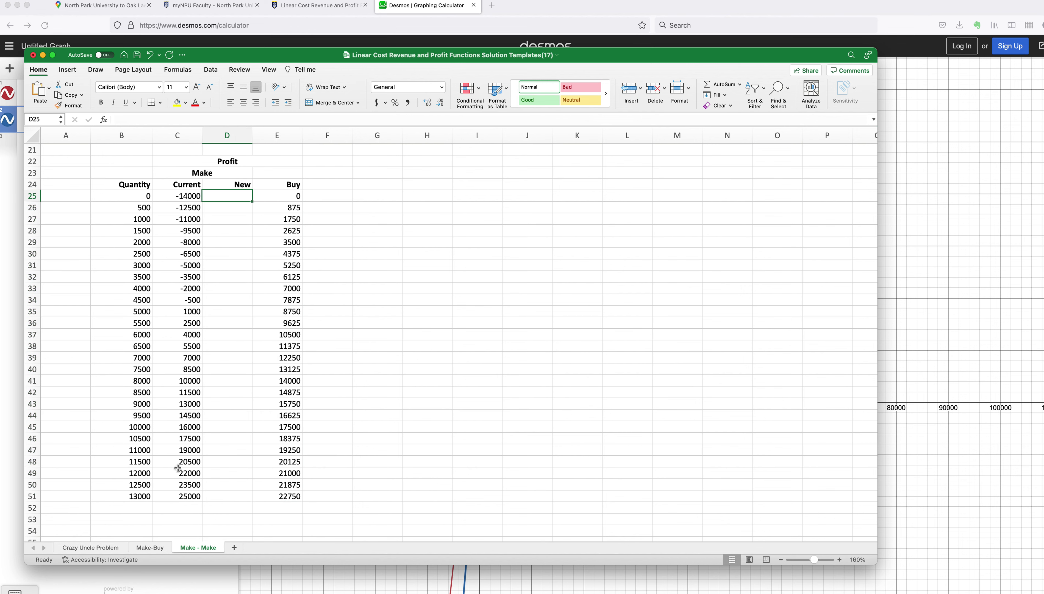
scroll(201, 514, "up", 10)
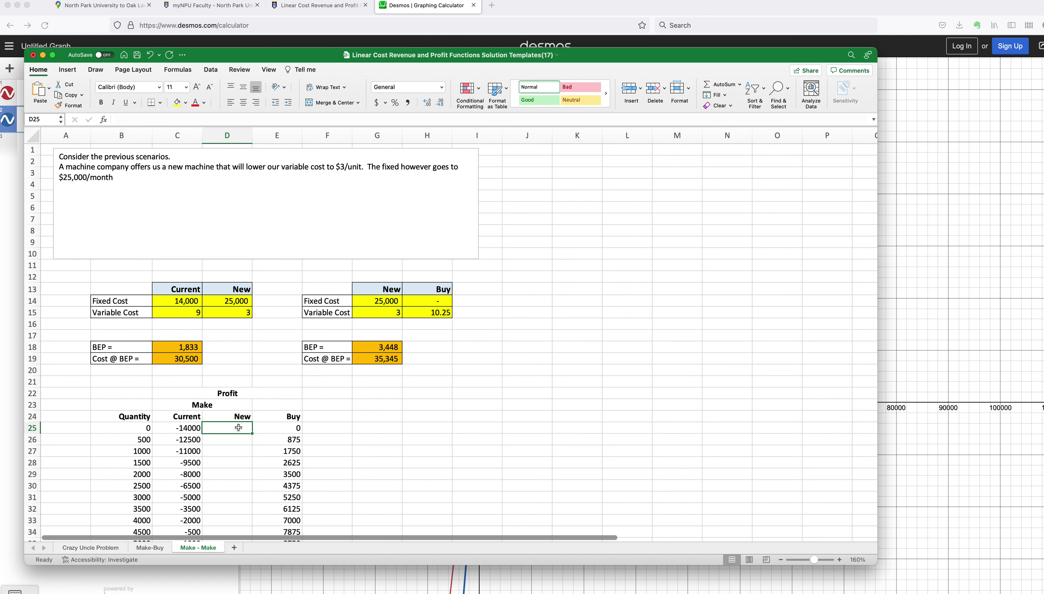
type("=")
key("Left")
key("Left")
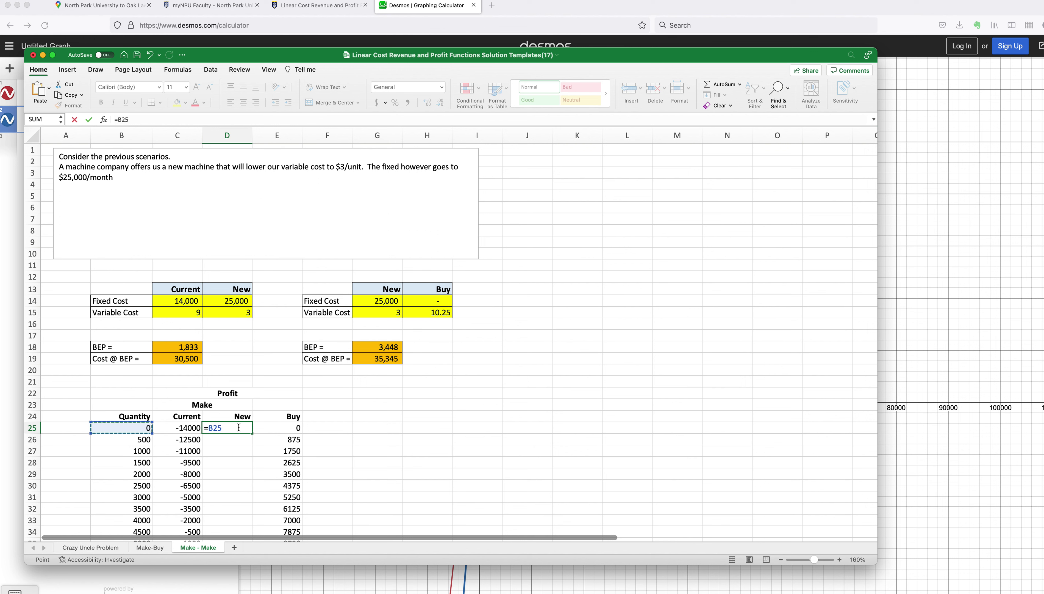
type("*9-25000")
key("Return")
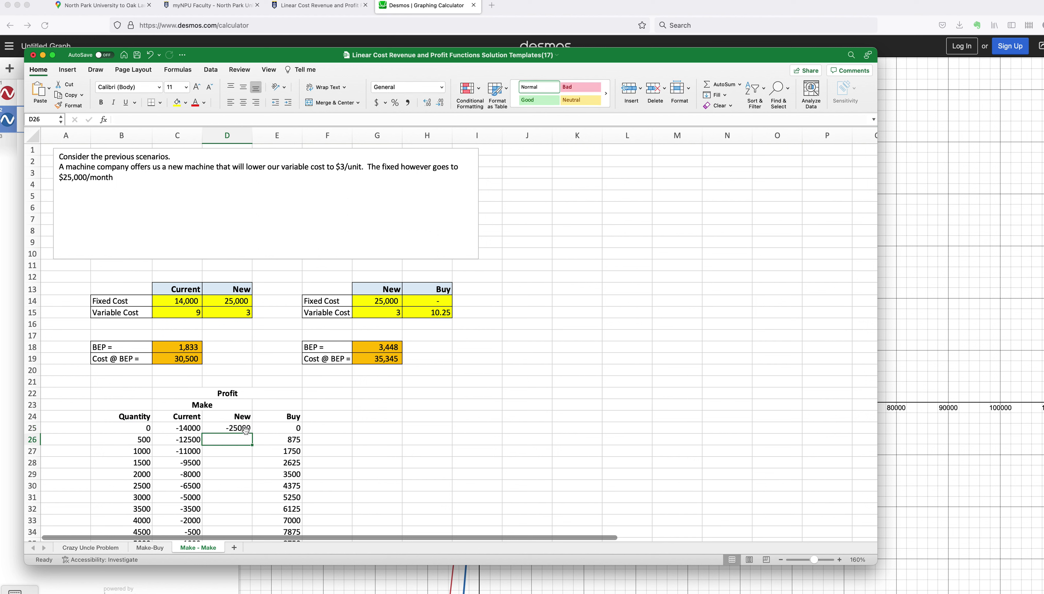
left_click(245, 427)
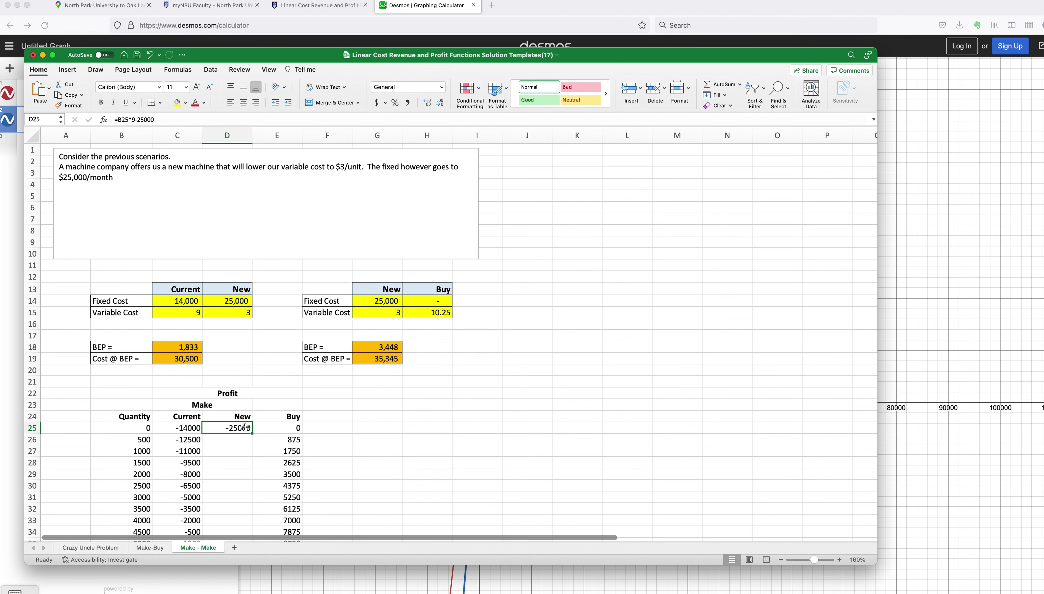
double_click(253, 432)
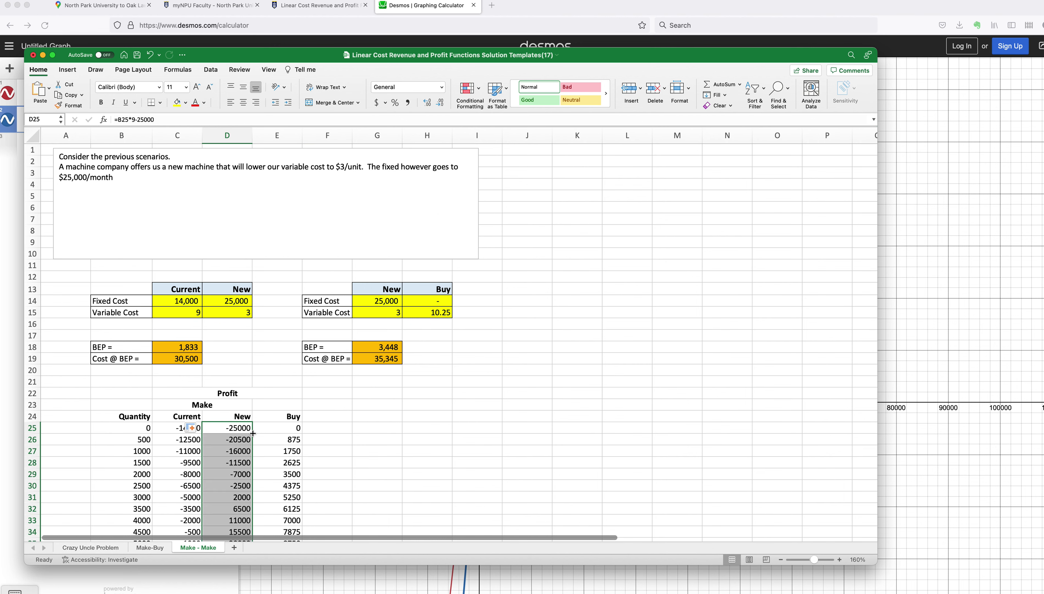
- Compare the New and Buy profits across the quantities, check the desired profit output on Make-Buy, and inspect the formula in D25 of Make - Make
scroll(253, 432, "down", 5)
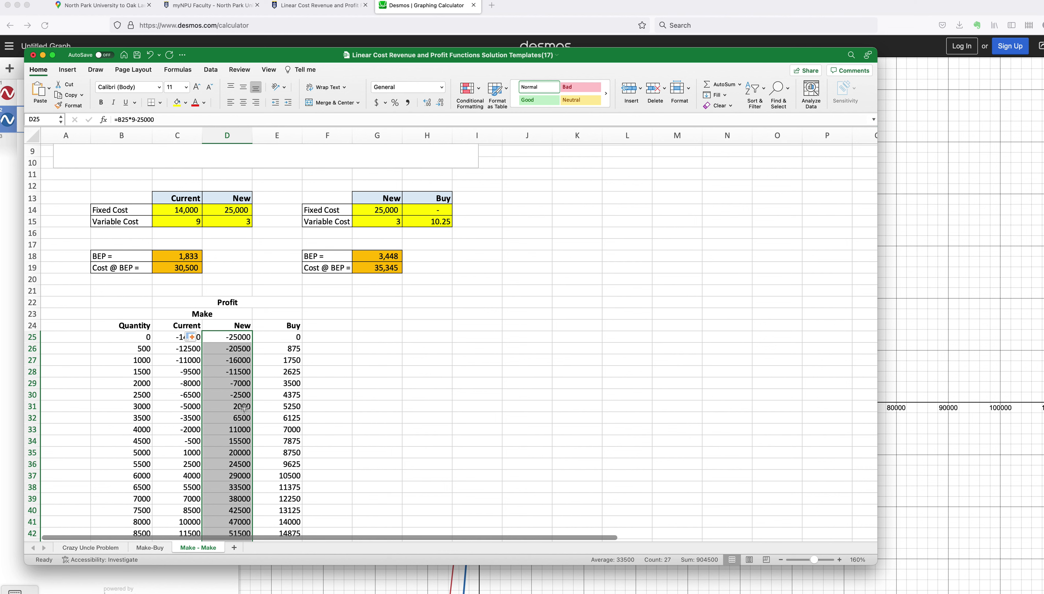
scroll(244, 426, "down", 1)
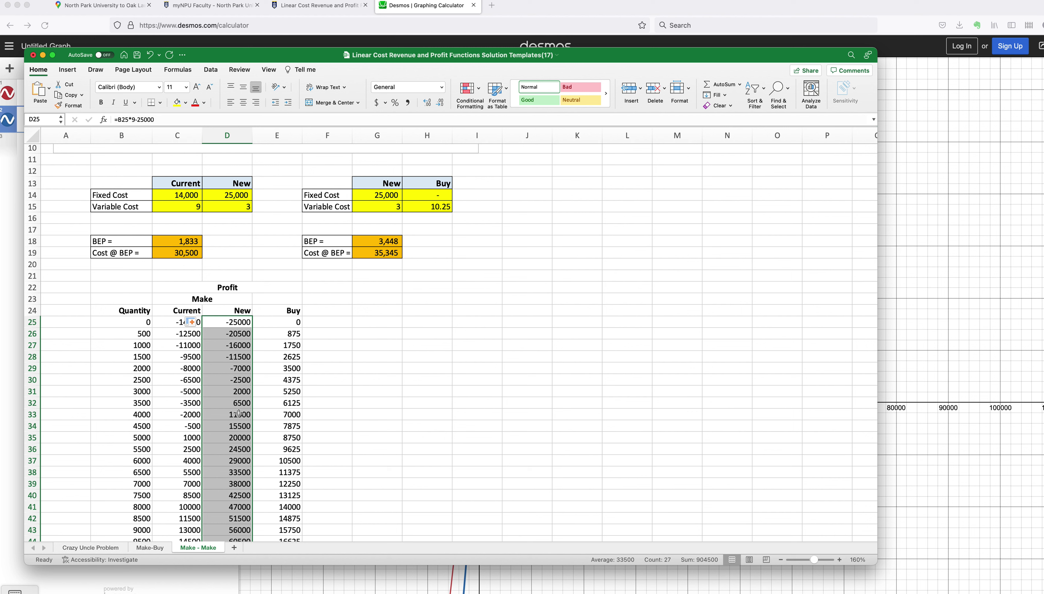
left_click_drag(241, 403, 241, 403)
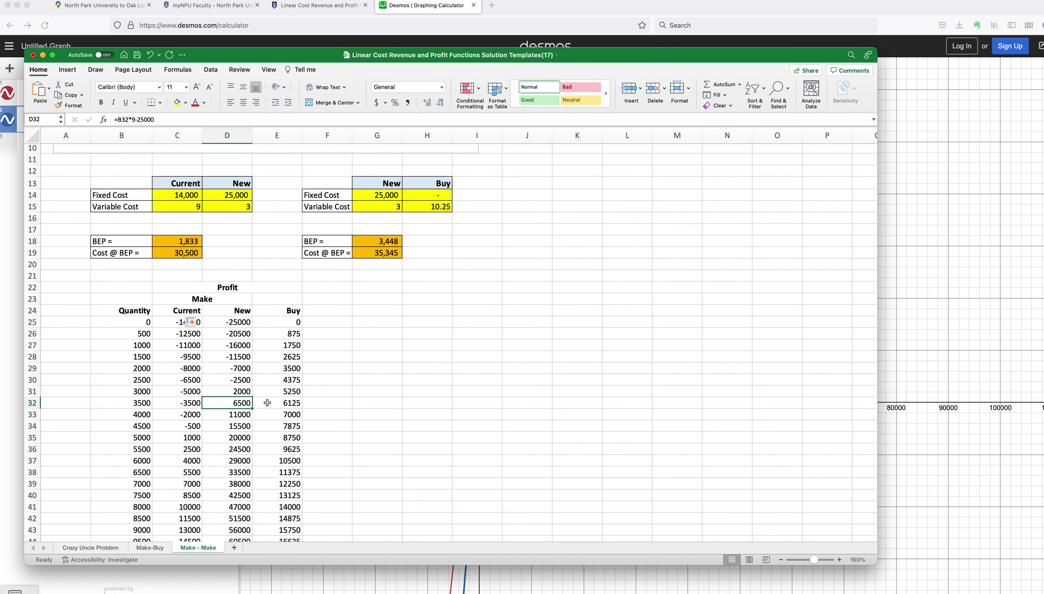
scroll(268, 402, "up", 2)
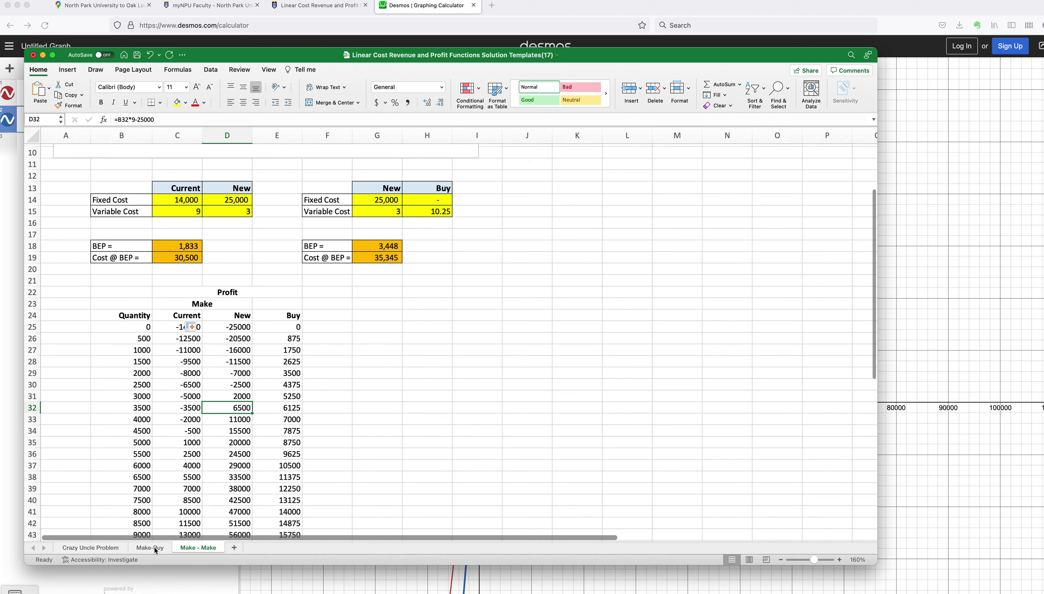
left_click(150, 547)
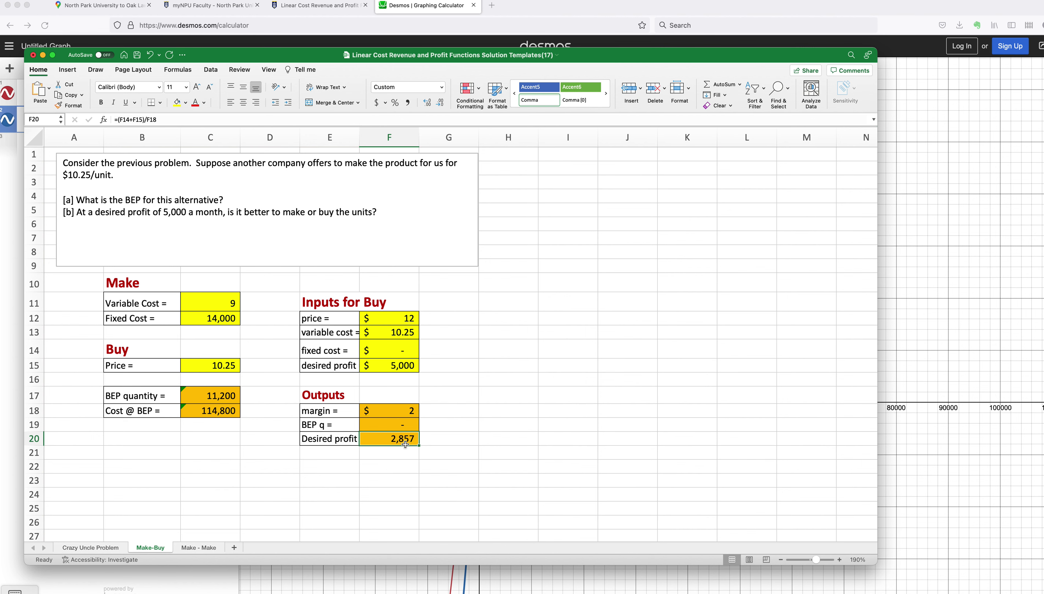
left_click(198, 548)
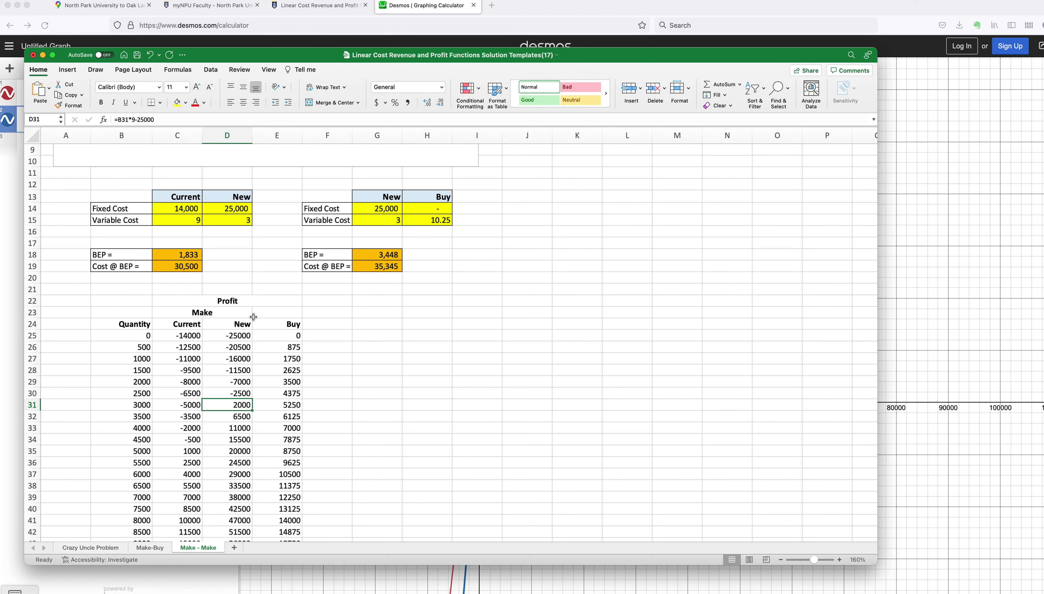
left_click(237, 336)
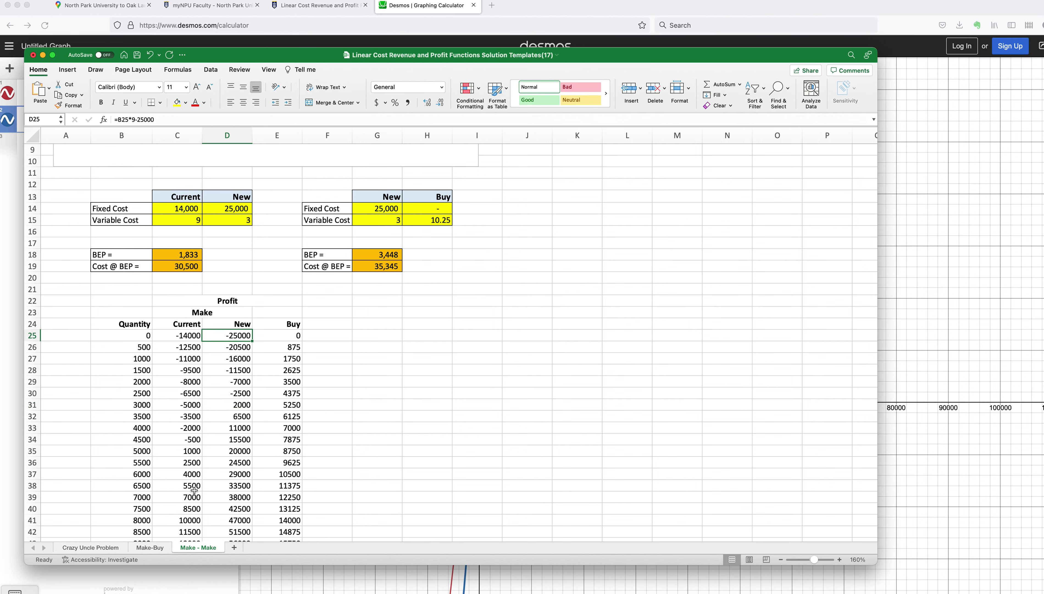
- Show the margin in F18 of the Make-Buy sheet with two decimal places
left_click(152, 548)
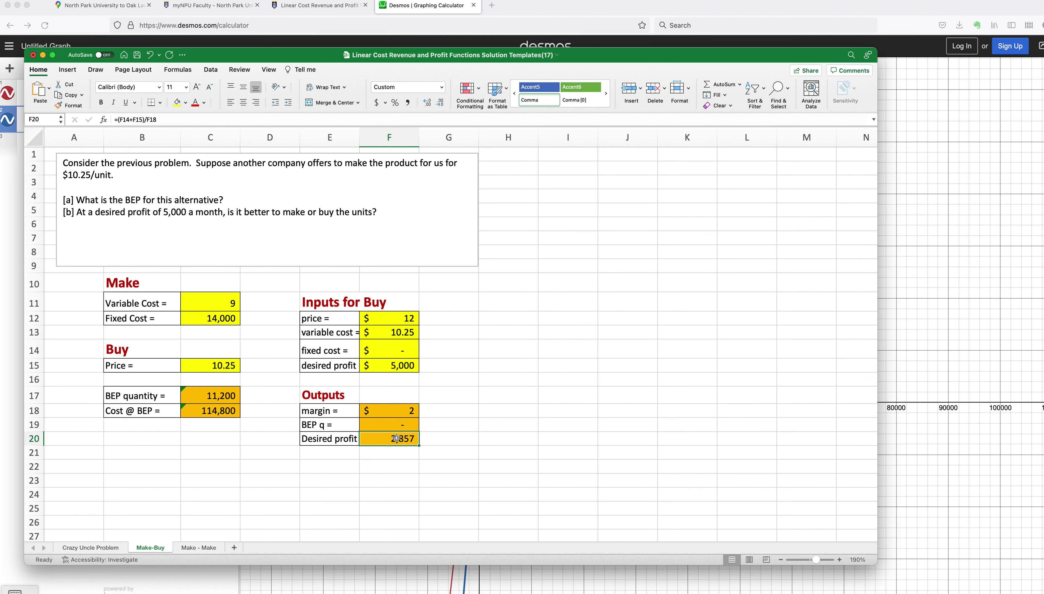
left_click(412, 409)
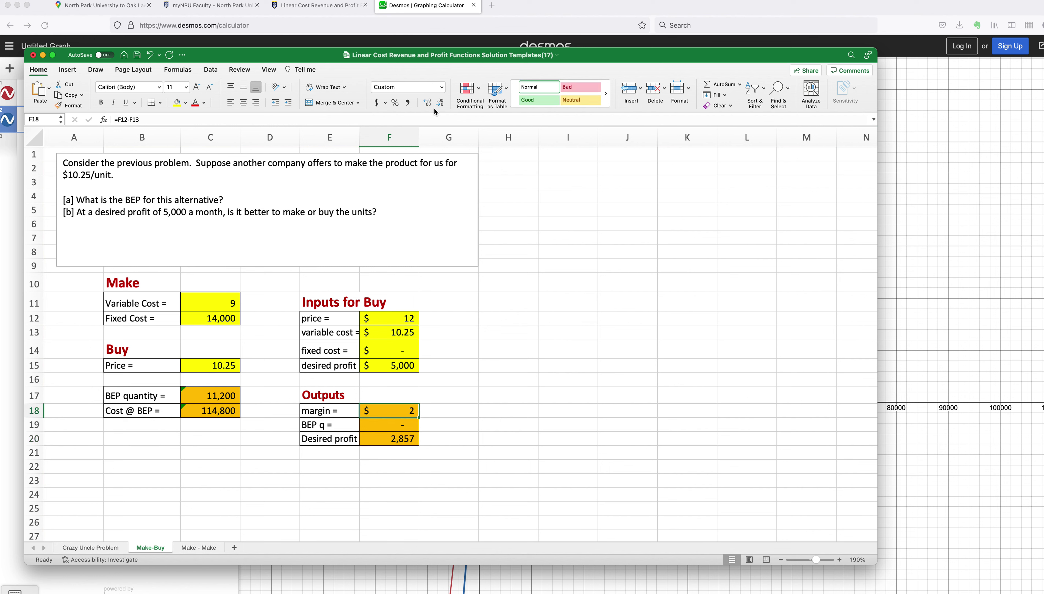
left_click(424, 103)
left_click(423, 103)
- Inspect the desired profit formula in F20 of Make-Buy and return to the Make - Make sheet
left_click(396, 438)
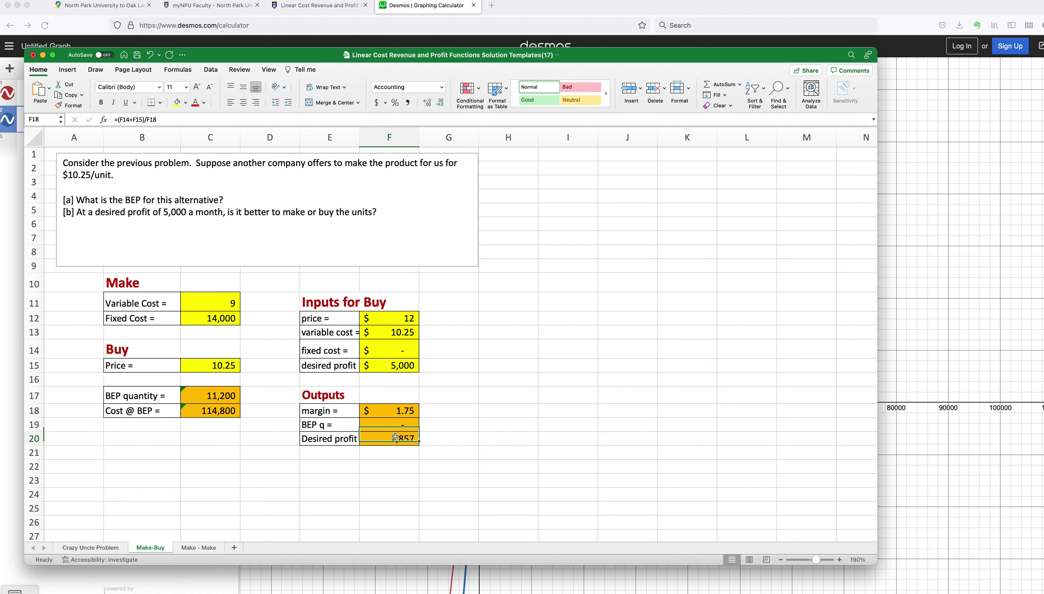
left_click(325, 120)
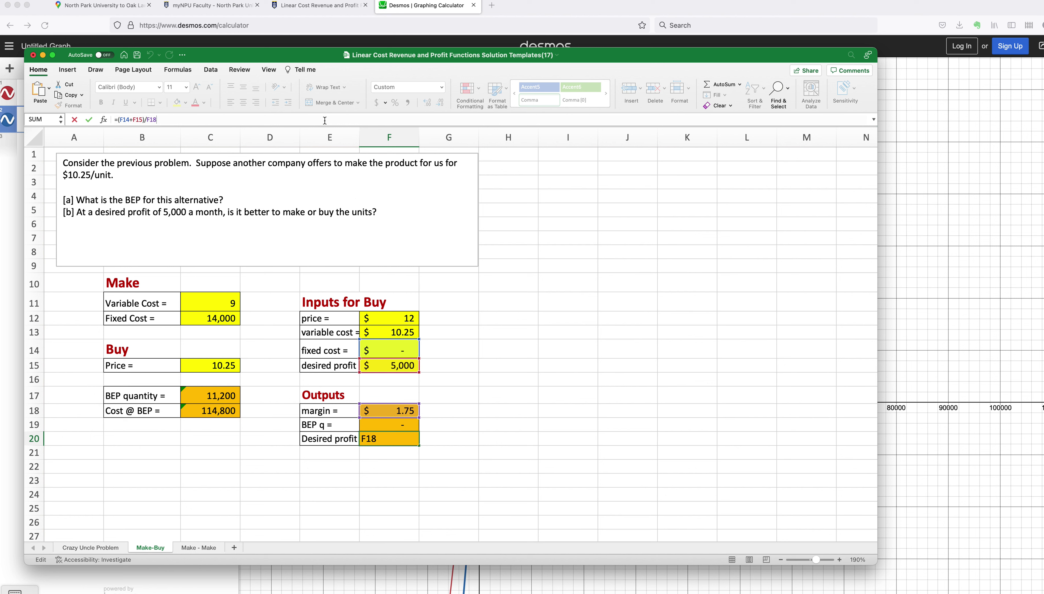
left_click(448, 472)
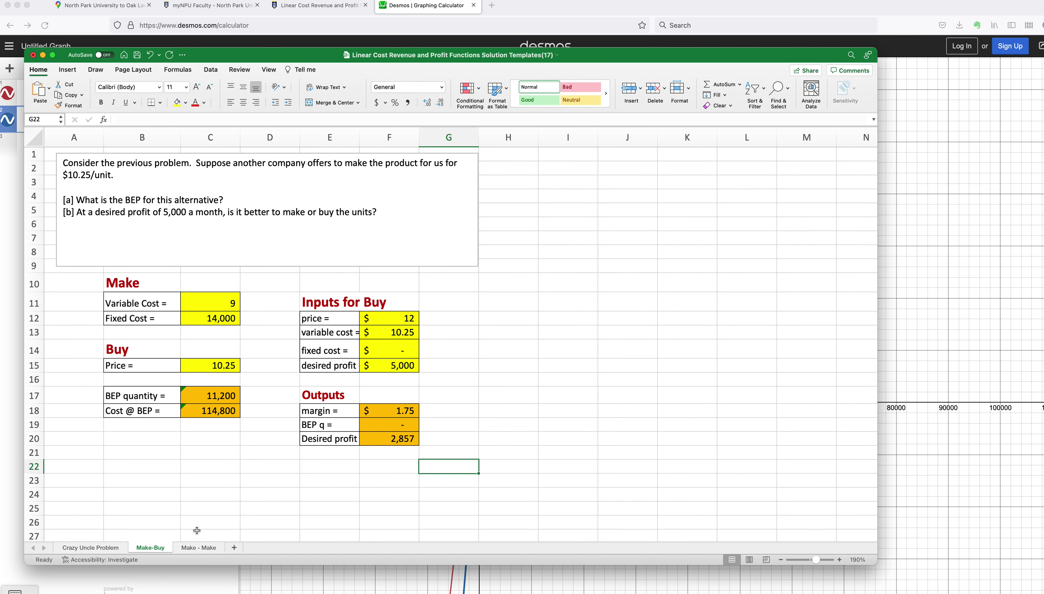
left_click(198, 547)
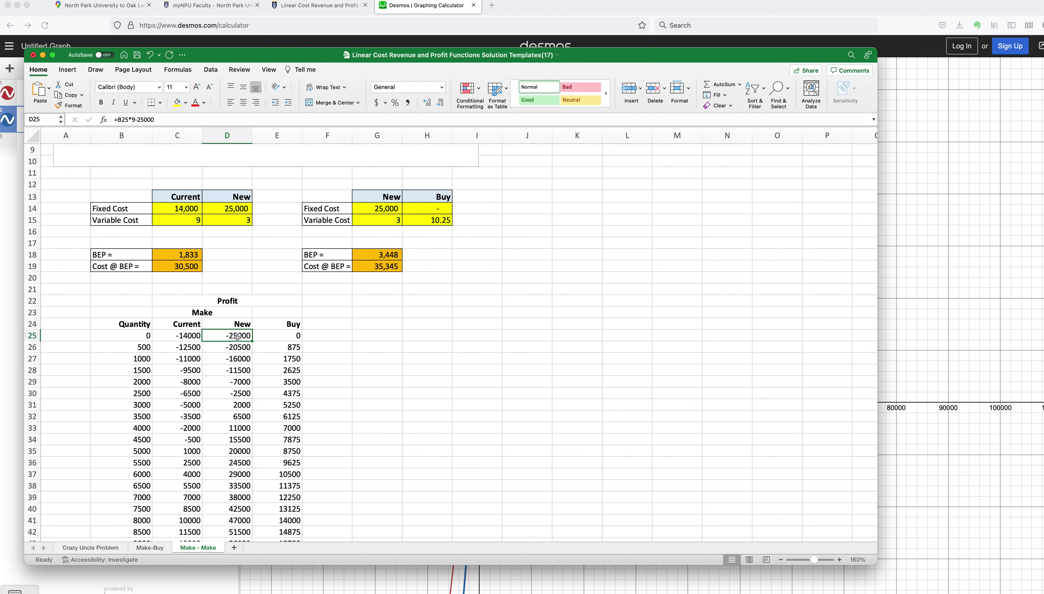
- On Make-Buy, set the variable cost in F13 to 3 and the fixed cost in F14 to 25000
left_click(150, 547)
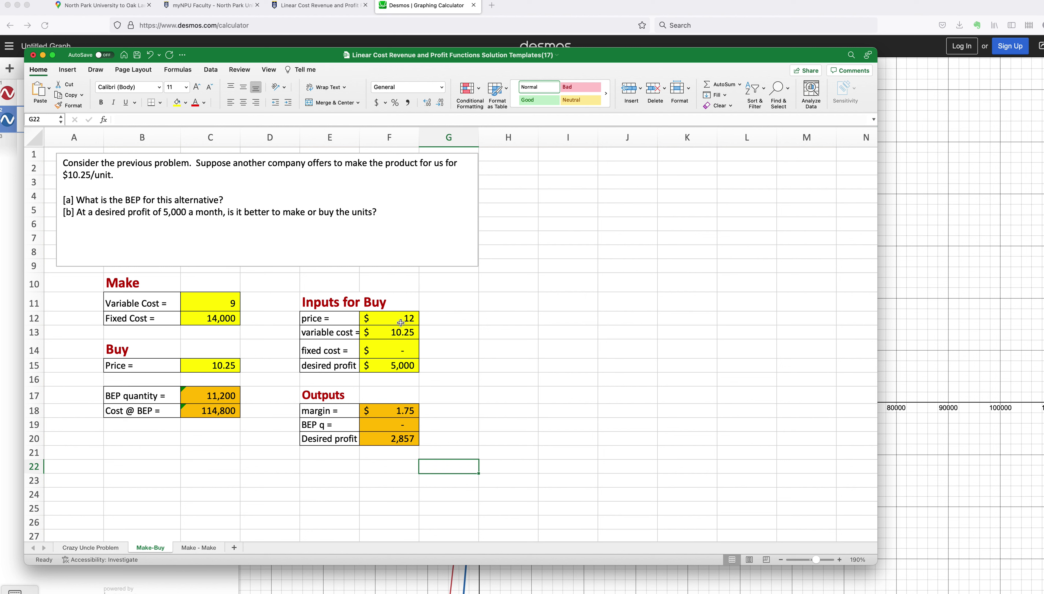
left_click(398, 334)
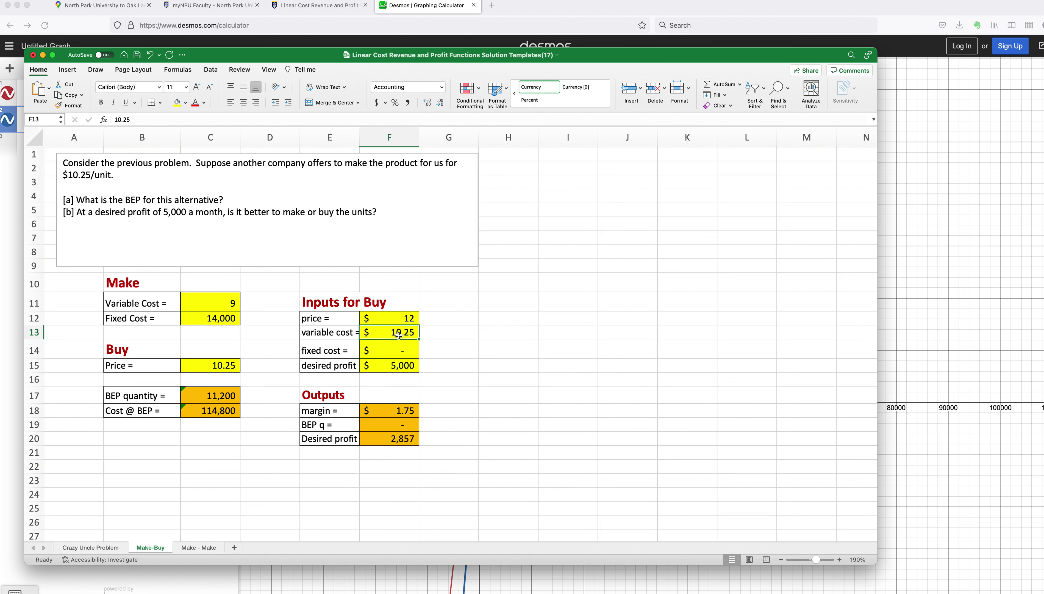
type("3")
left_click(401, 351)
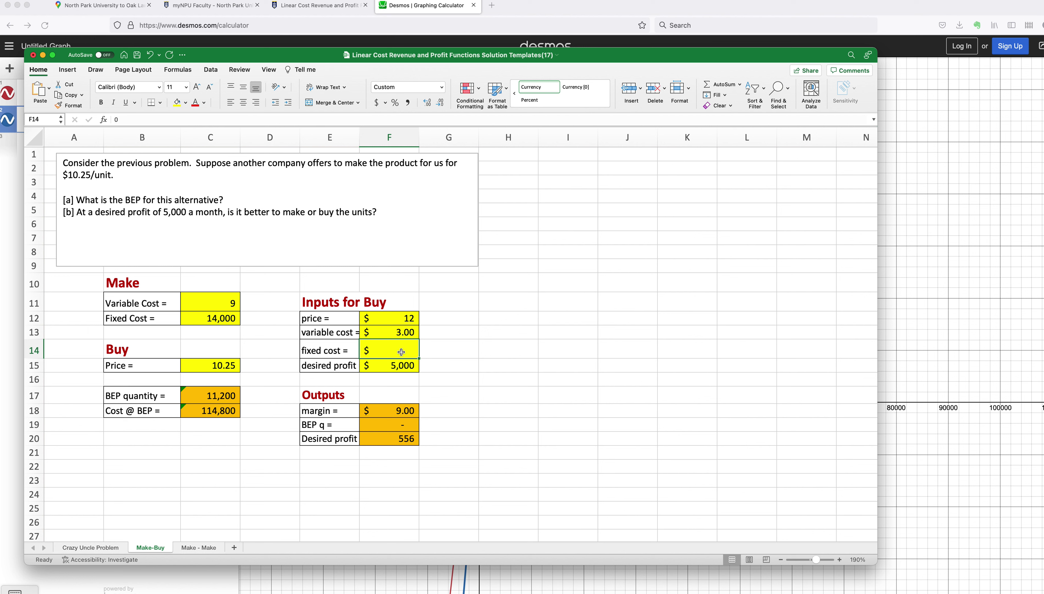
type("25000")
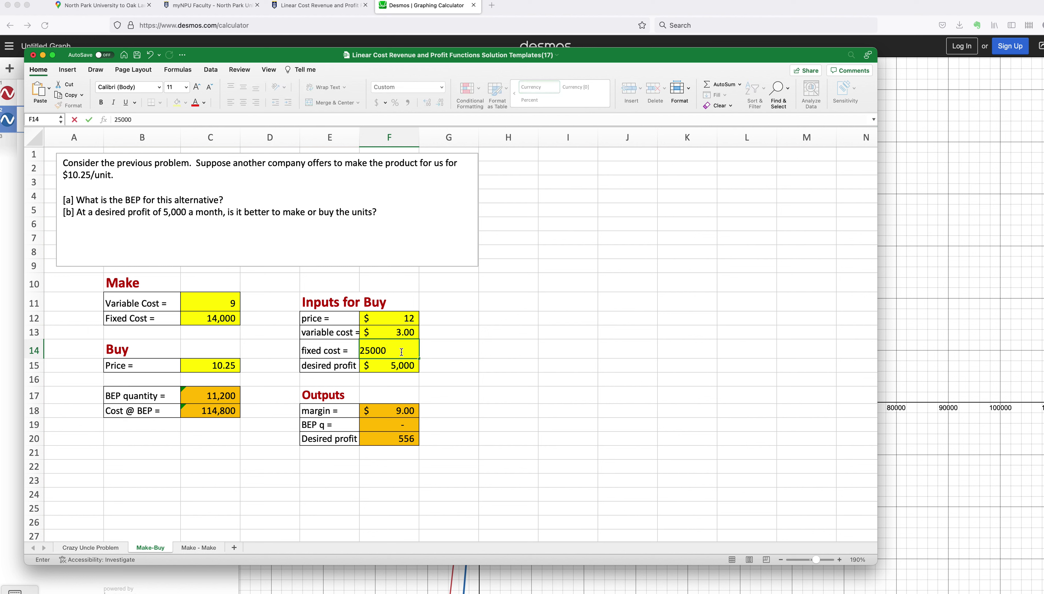
key("Return")
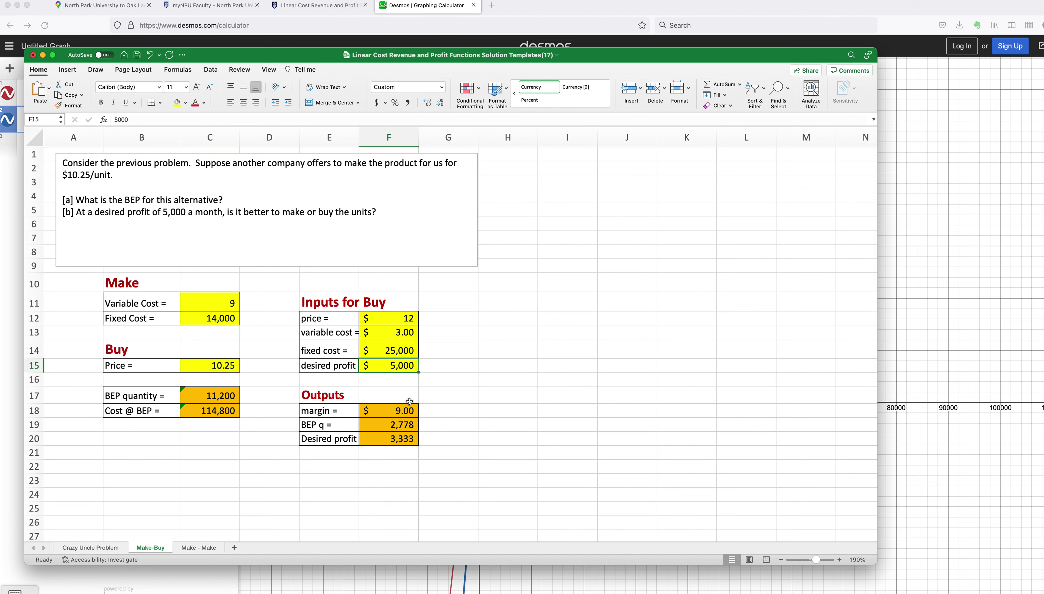
- Restore the variable cost in F13 of Make-Buy to 10.25
left_click(405, 333)
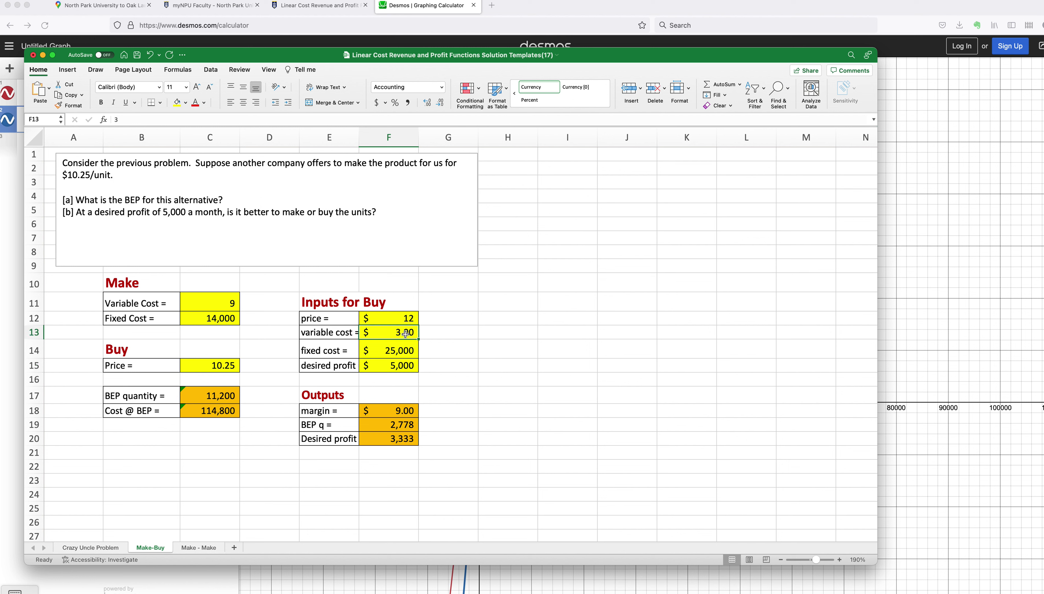
type("10")
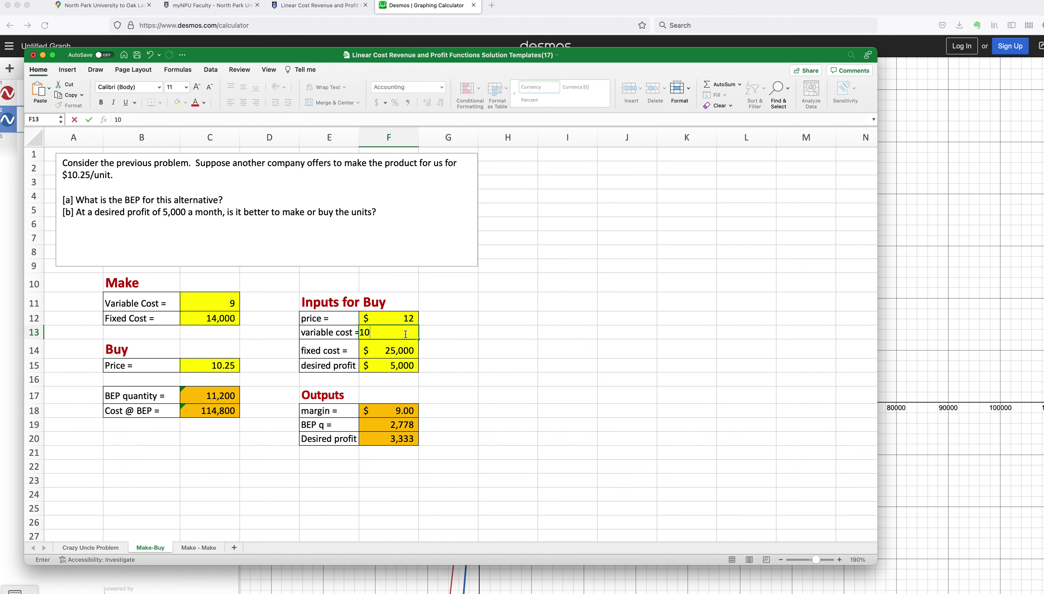
type(".2")
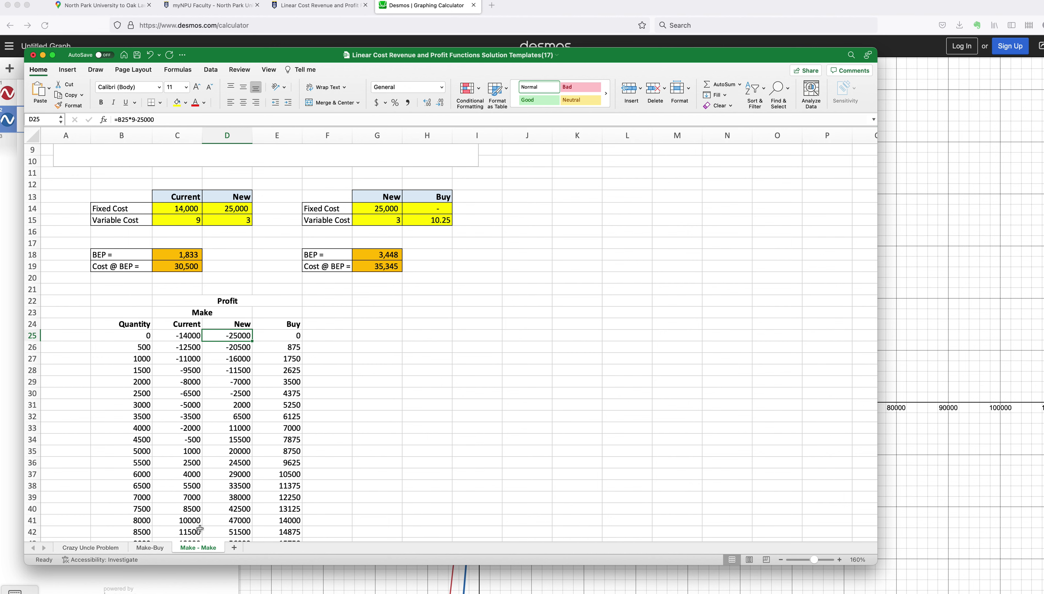
- Copy the inputs and outputs block B14:C22 from Crazy Uncle Problem and paste it at I24 of Make - Make
key("super+Tab")
key("super+Tab")
left_click(105, 550)
left_click_drag(158, 348, 237, 466)
key("super+c")
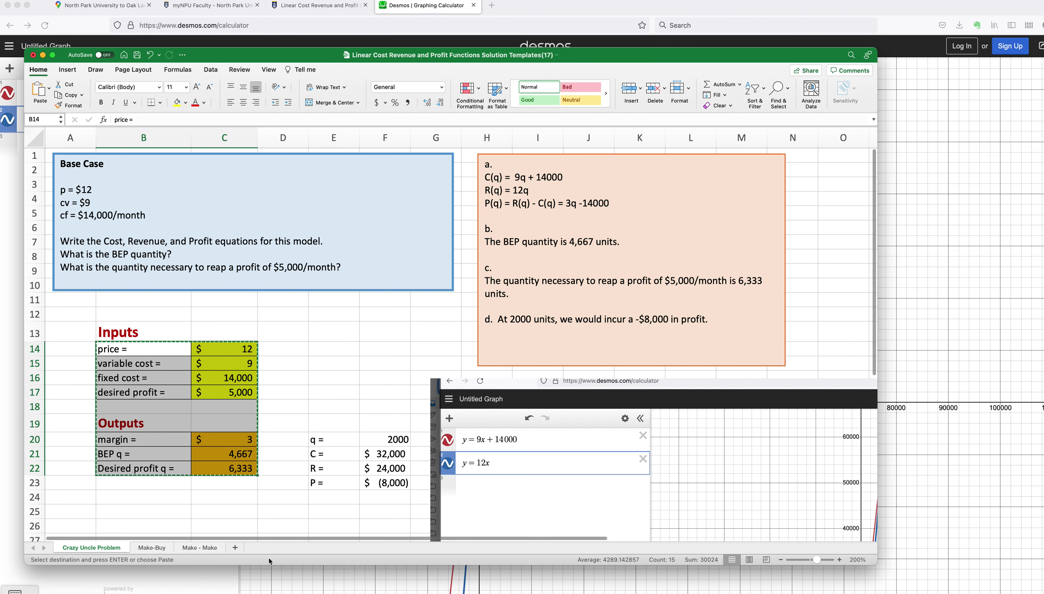
left_click(202, 546)
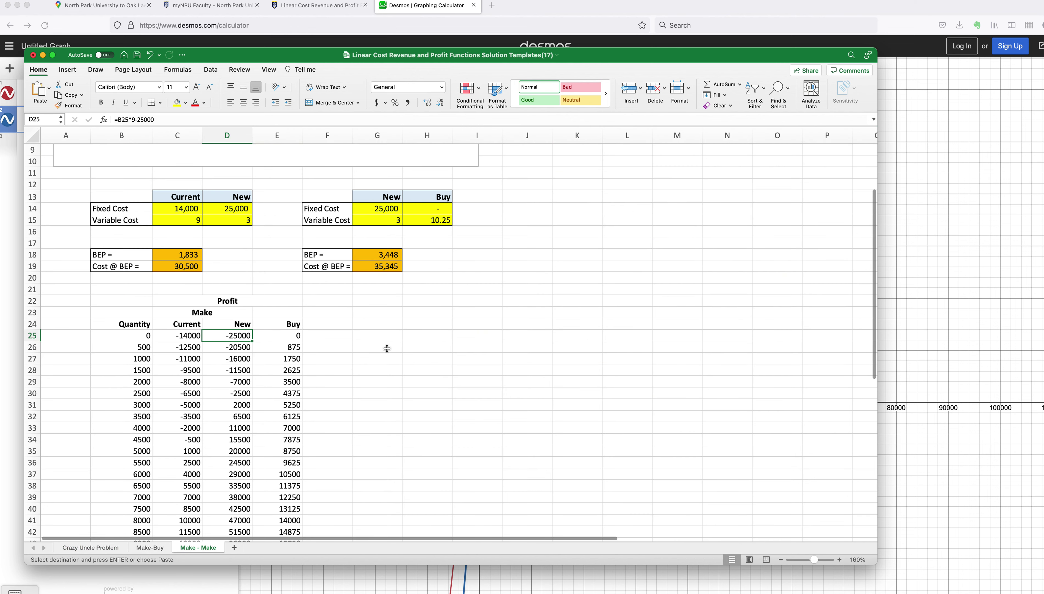
left_click(470, 324)
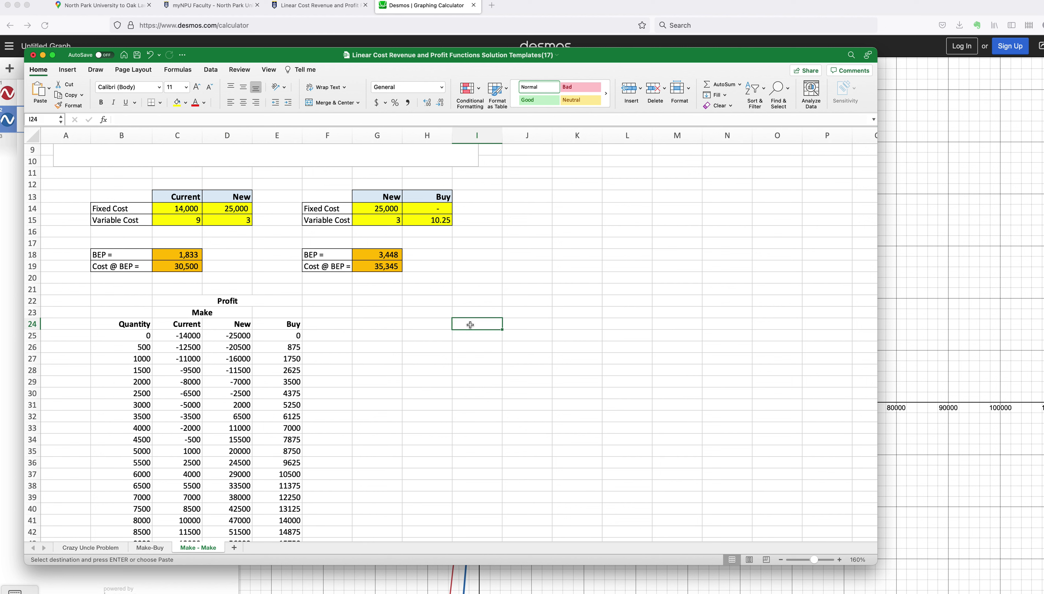
key("super+v")
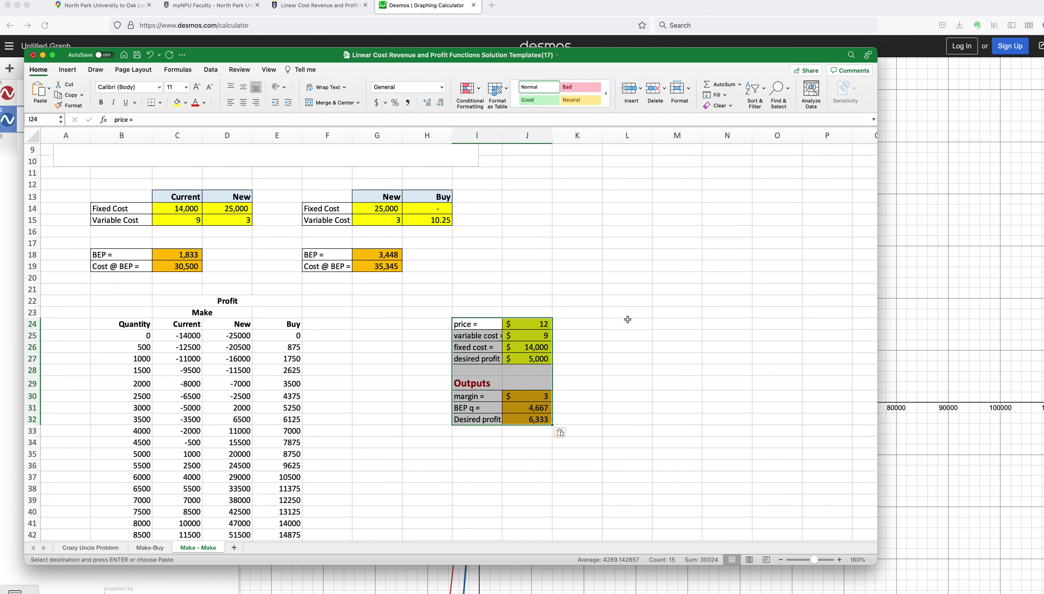
- Paste two more copies of the inputs and outputs block at L24 and O24 of Make - Make
left_click(630, 324)
key("super+v")
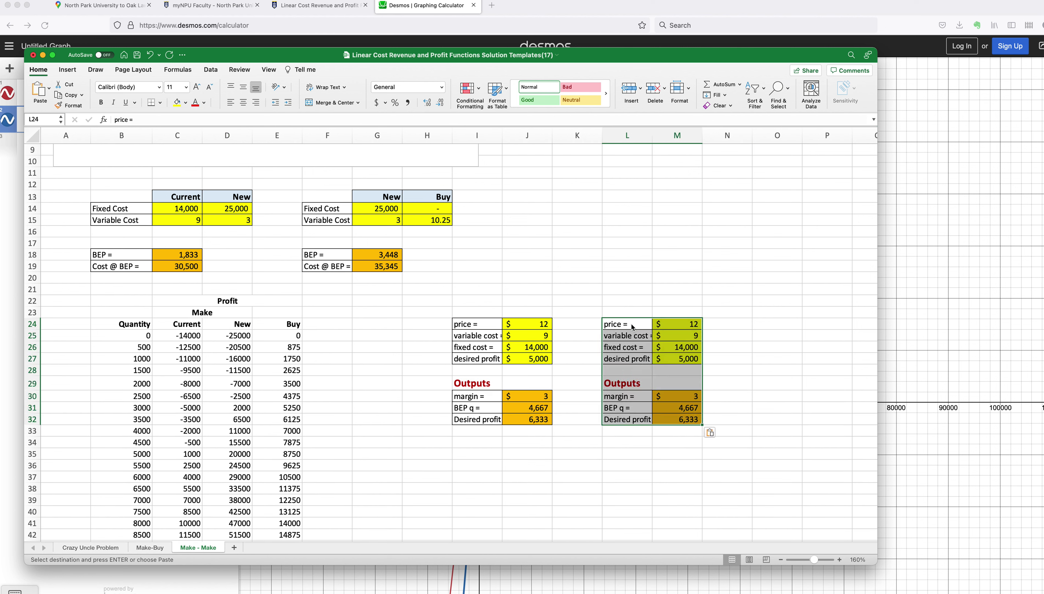
left_click(769, 325)
key("Escape")
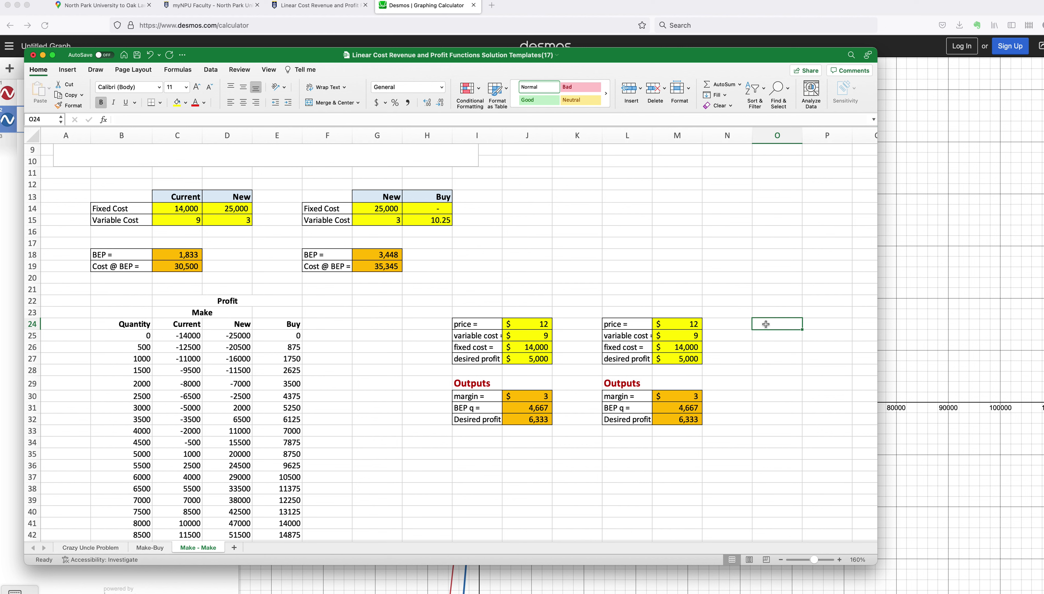
left_click_drag(628, 323, 664, 419)
key("super+c")
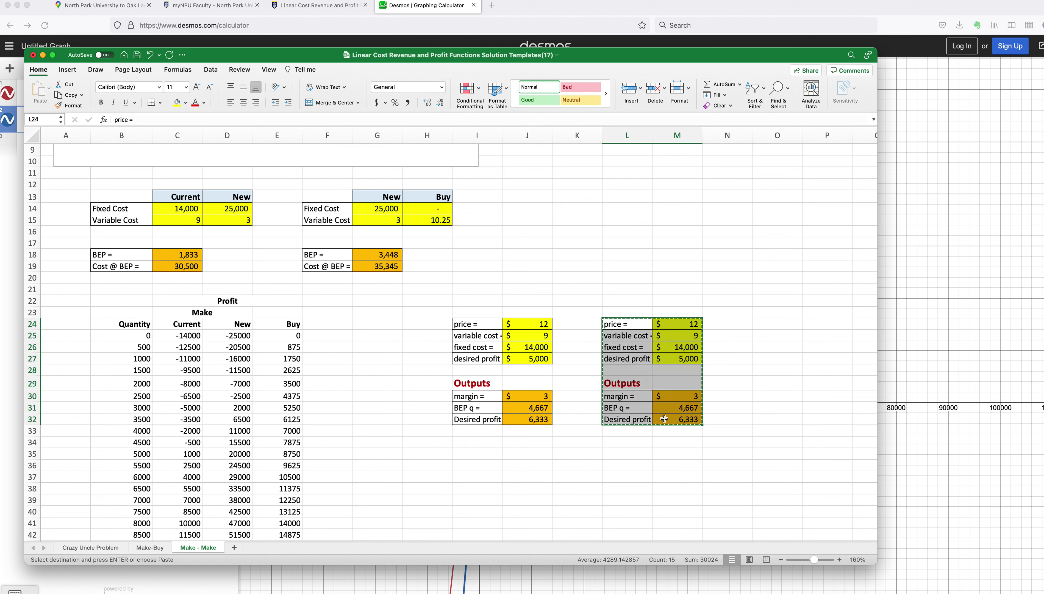
left_click(774, 325)
key("super+v")
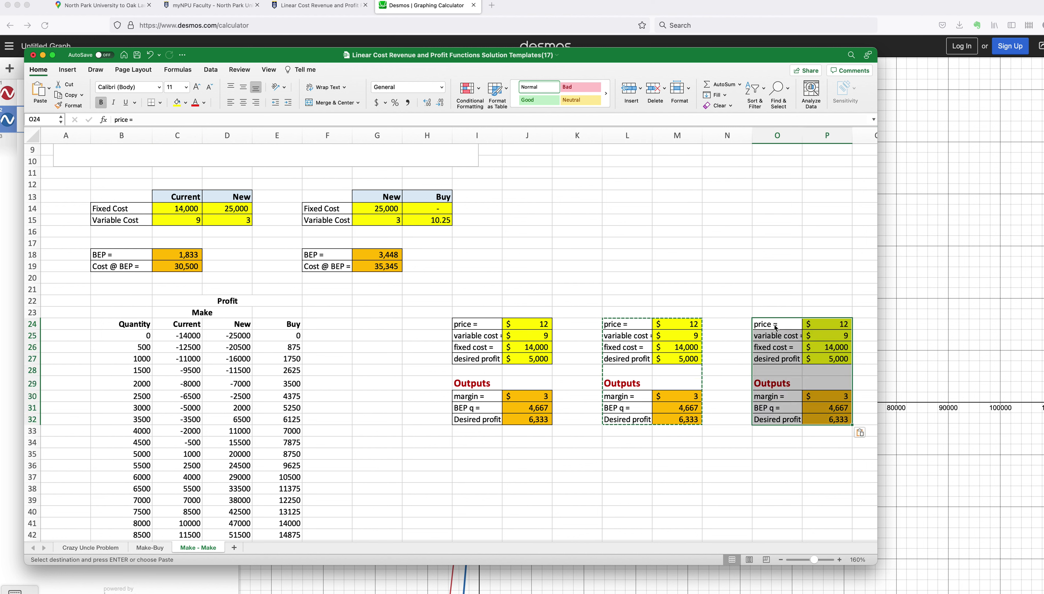
- Enter the heading "Inputs for Make Current" in I23 above the first block
left_click(493, 311)
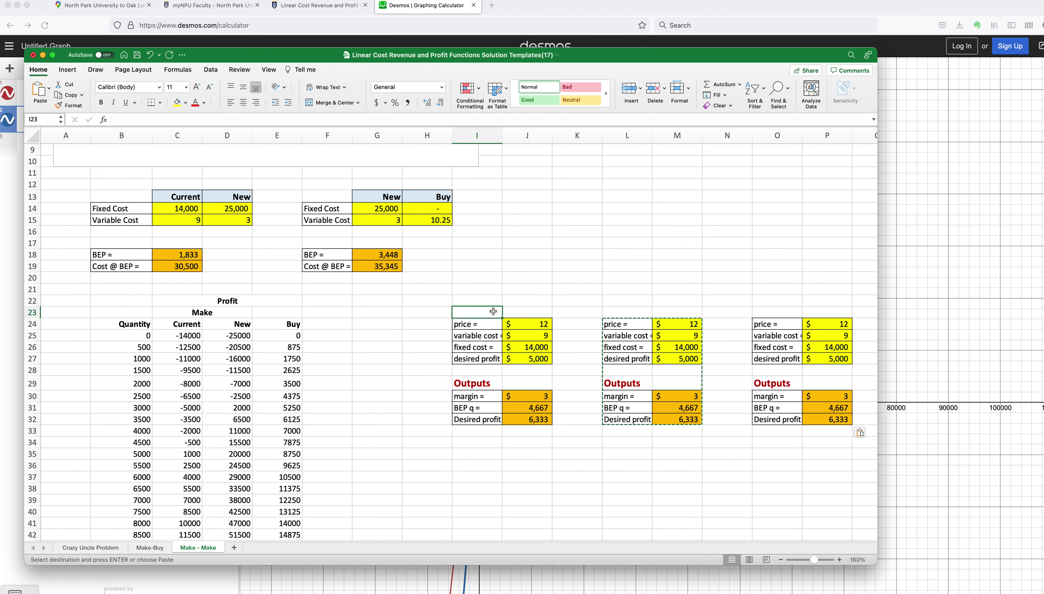
type("M")
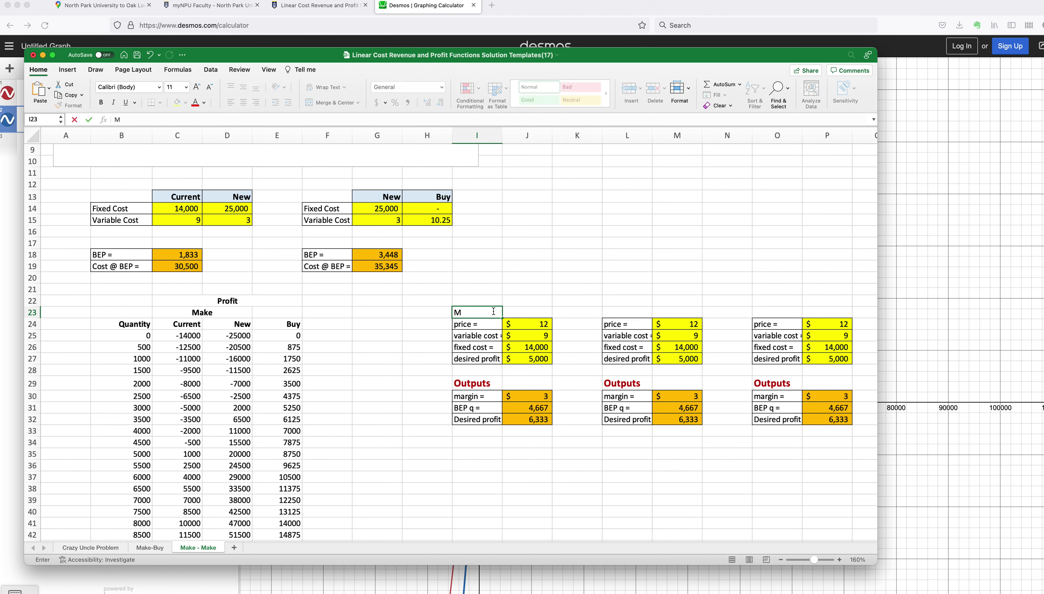
key("BackSpace")
type("Unb")
key("BackSpace")
key("BackSpace")
key("BackSpace")
type("Inputs for Make Curren")
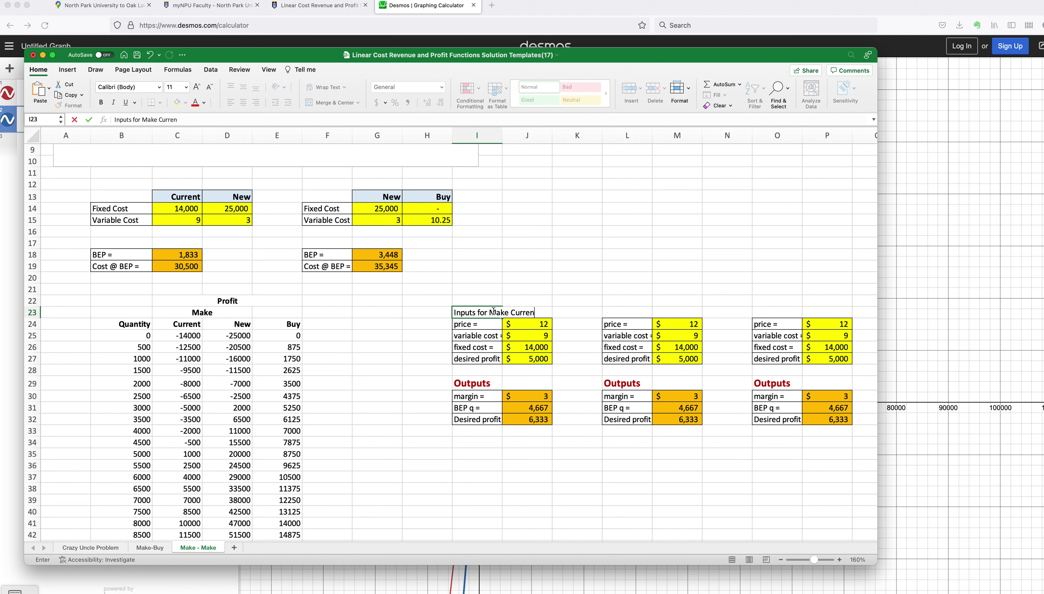
key("Tab")
key("Tab")
key("Tab")
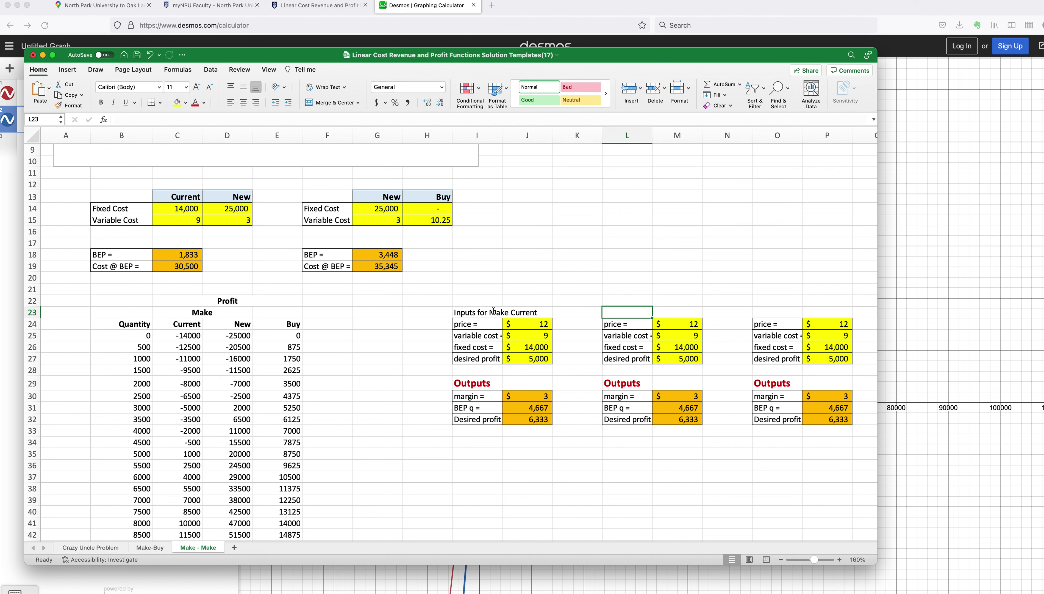
- Enter the headings "Inputs for Buying" in L23 and "Inputs for Make 2" in O23
type("Inputs for Buying")
key("Tab")
key("Tab")
key("Tab")
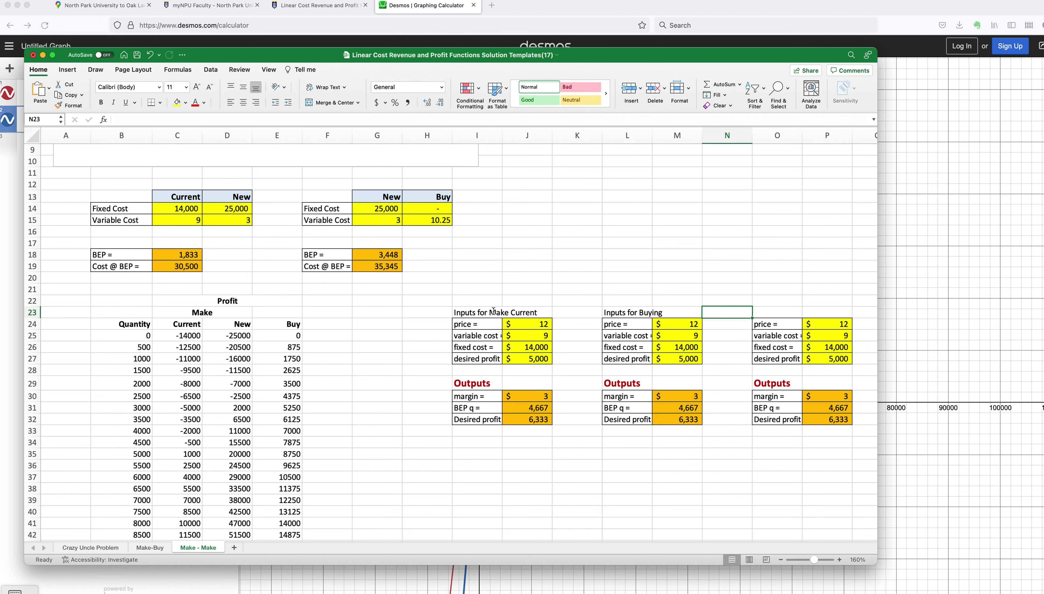
type("Inpu")
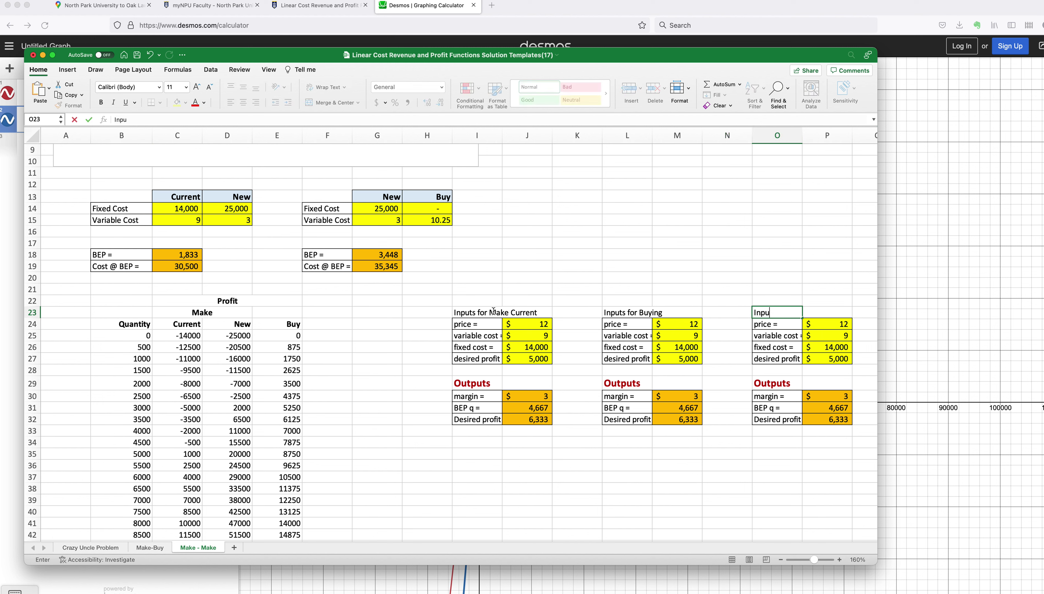
type("ts for Make 2")
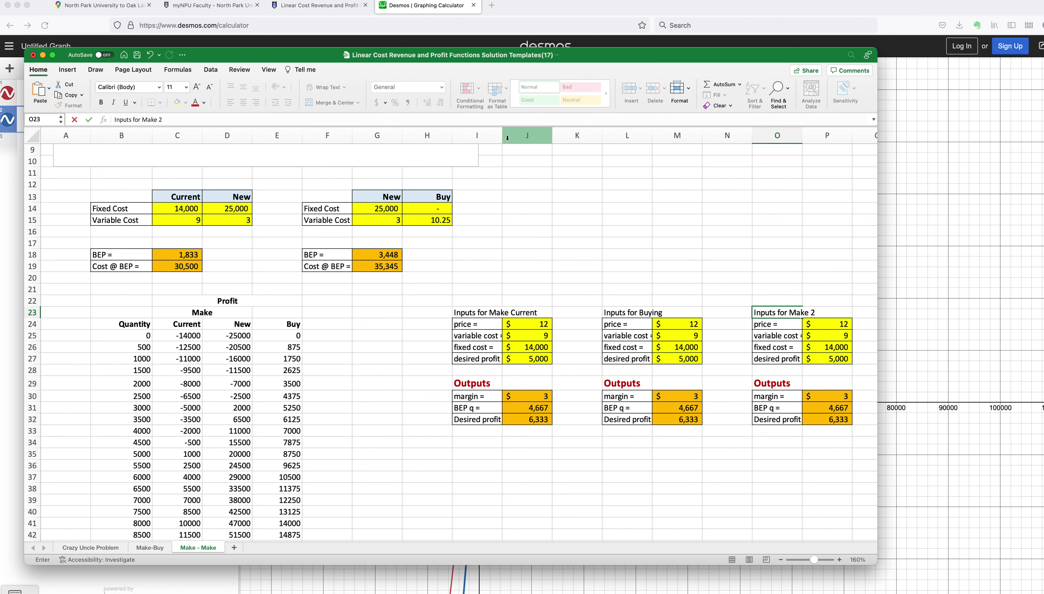
- Widen columns I and L so the row labels of the first two blocks fit
left_click(499, 133)
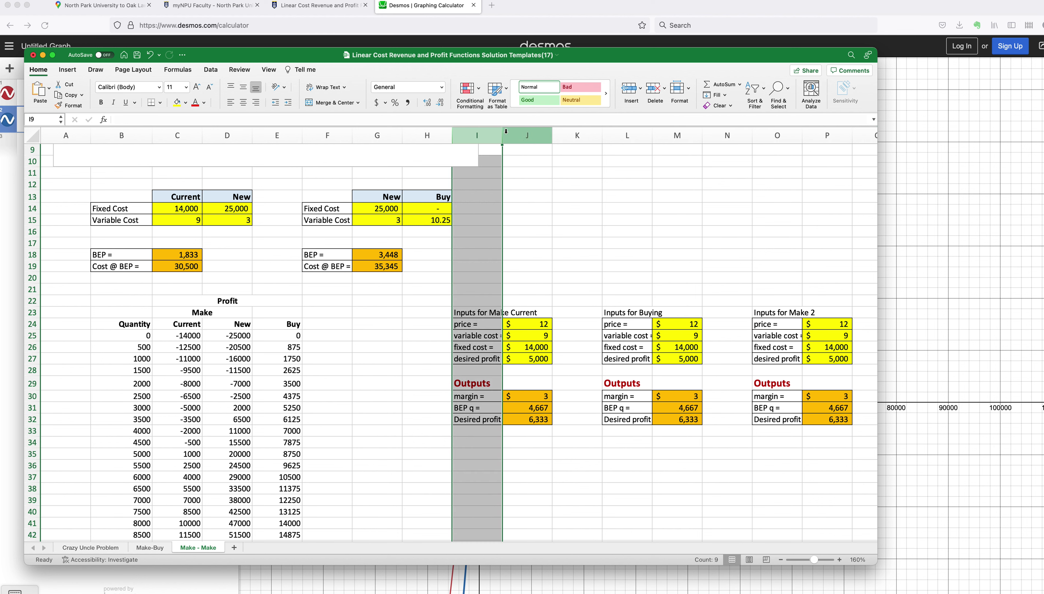
double_click(502, 133)
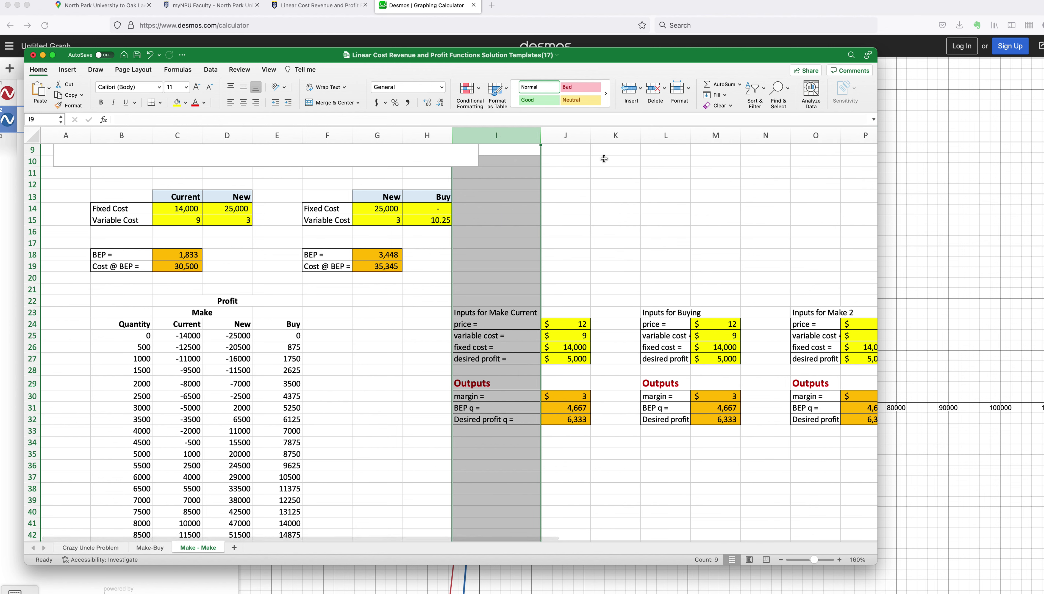
left_click(641, 138)
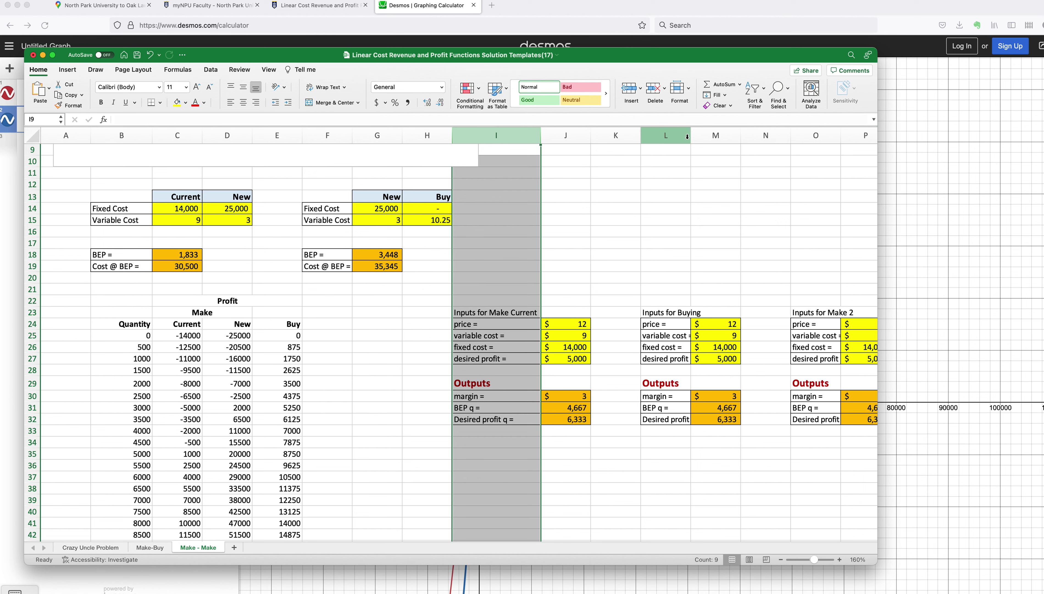
left_click_drag(693, 135, 707, 135)
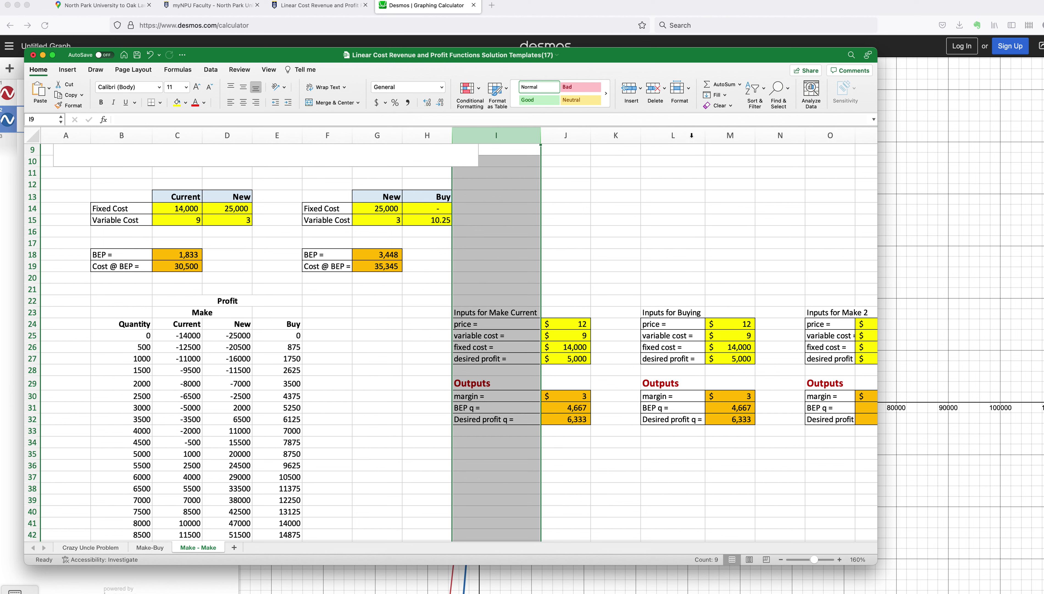
left_click_drag(540, 135, 520, 133)
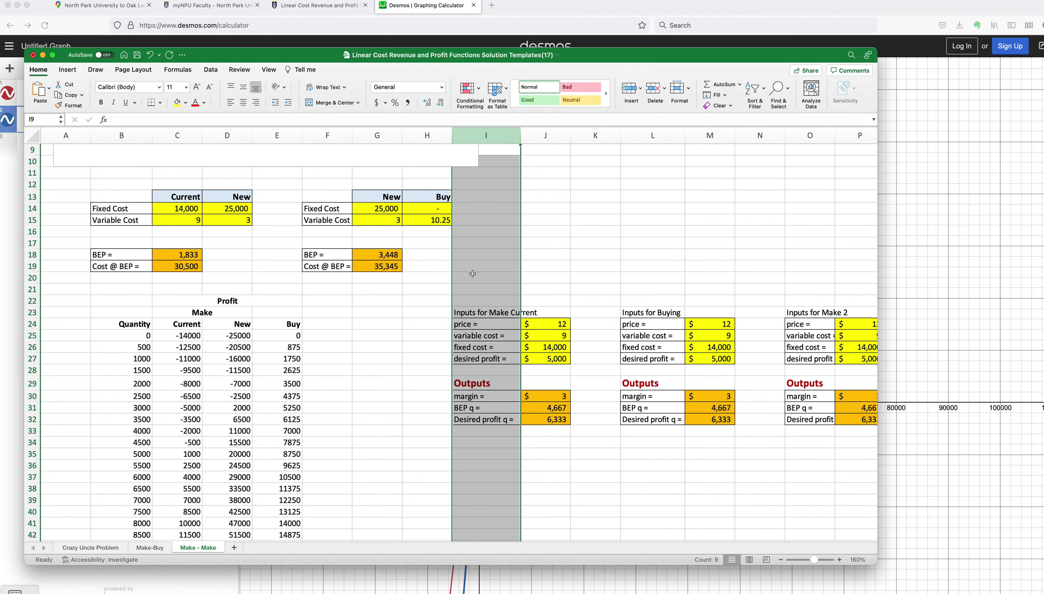
- Make the "Inputs for Make Current" heading in I23 bold
left_click(464, 313)
key("super+b")
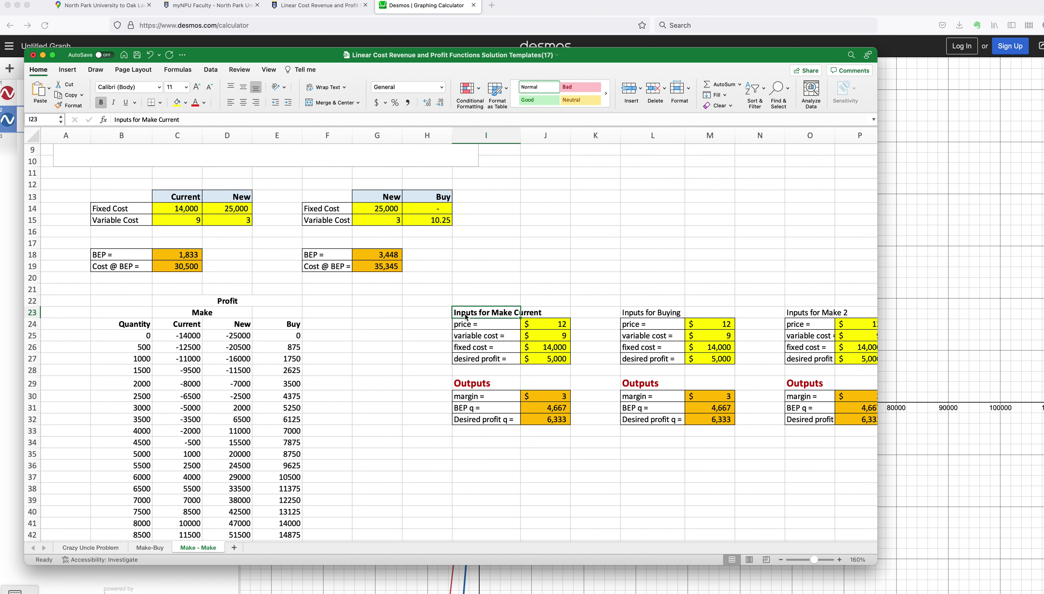
- Format the "Inputs for Make Current" heading in I23 in dark red at 14 pt
left_click(204, 103)
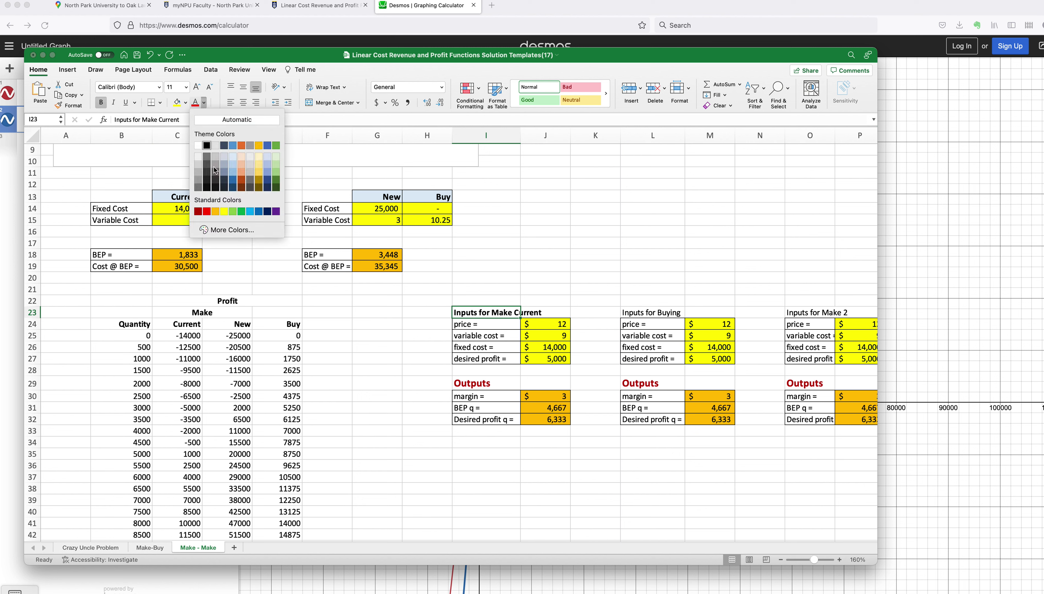
left_click(198, 211)
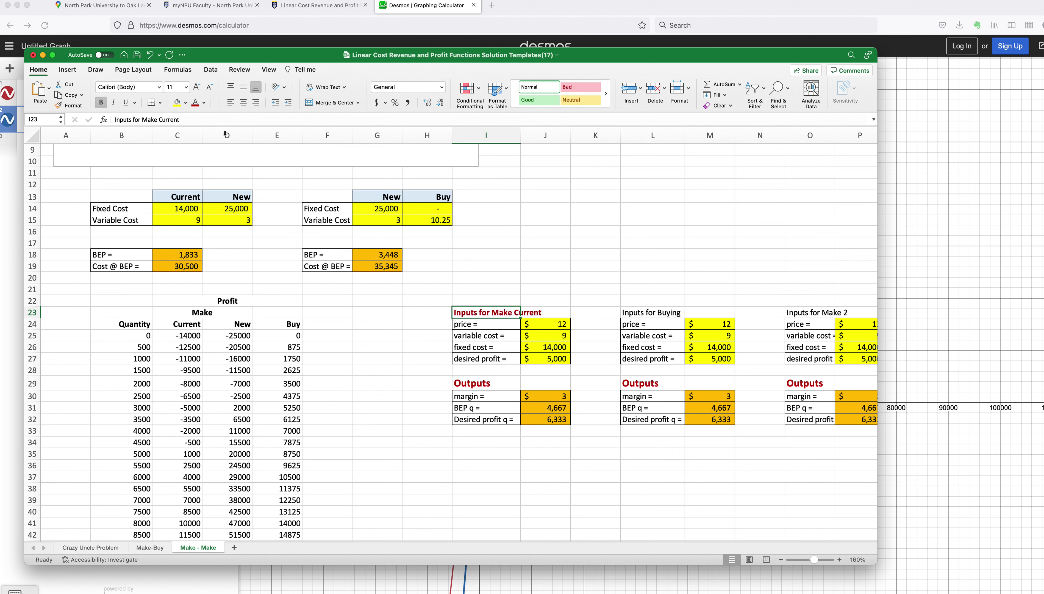
left_click(197, 88)
left_click(199, 87)
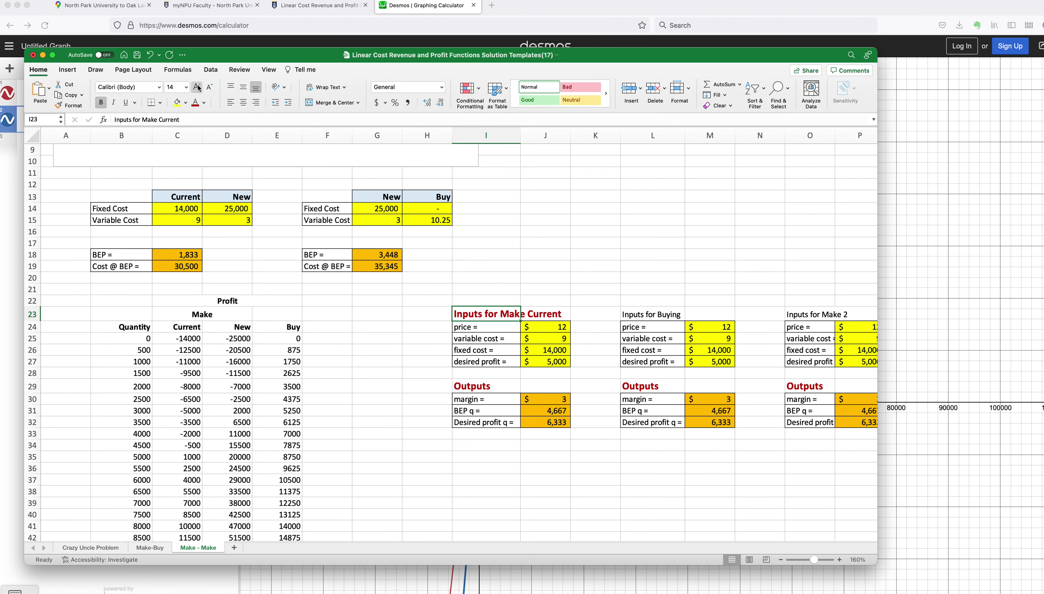
- Format the "Inputs for Buying" heading in L23 as bold, dark red, 14 pt text
left_click(632, 314)
key("super+b")
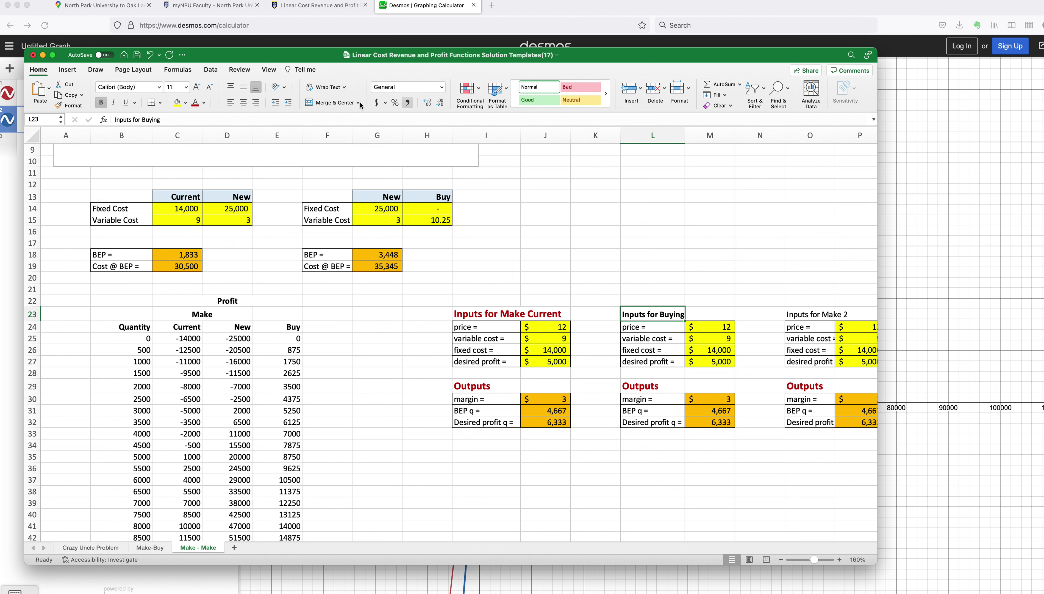
left_click(195, 103)
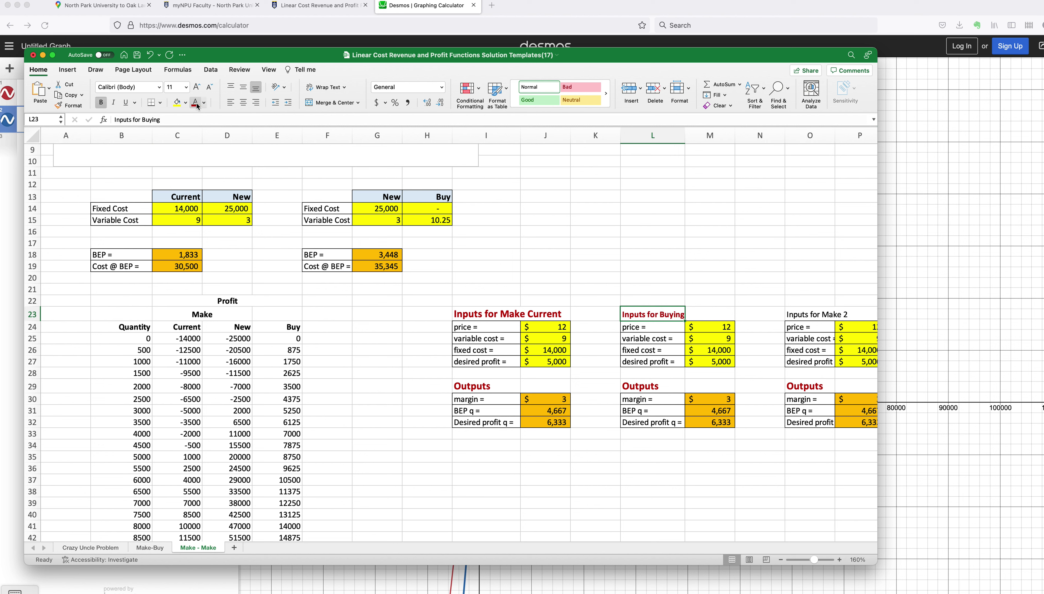
left_click(199, 87)
left_click(199, 87)
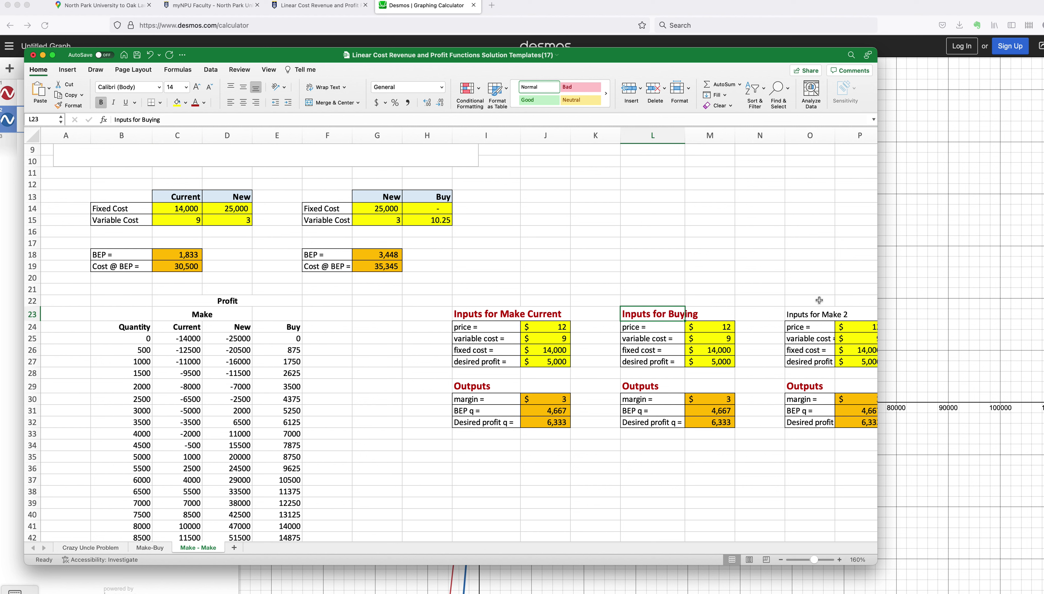
- Format the "Inputs for Make 2" heading in O23 as bold, dark red, 14 pt text
left_click(804, 315)
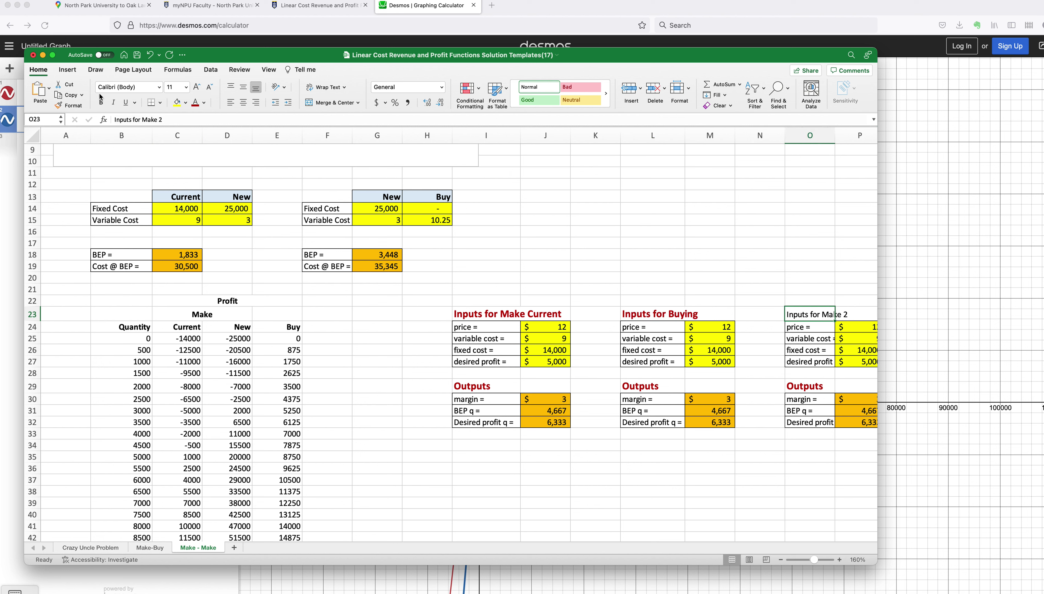
left_click(100, 103)
left_click(194, 102)
left_click(197, 88)
left_click(196, 88)
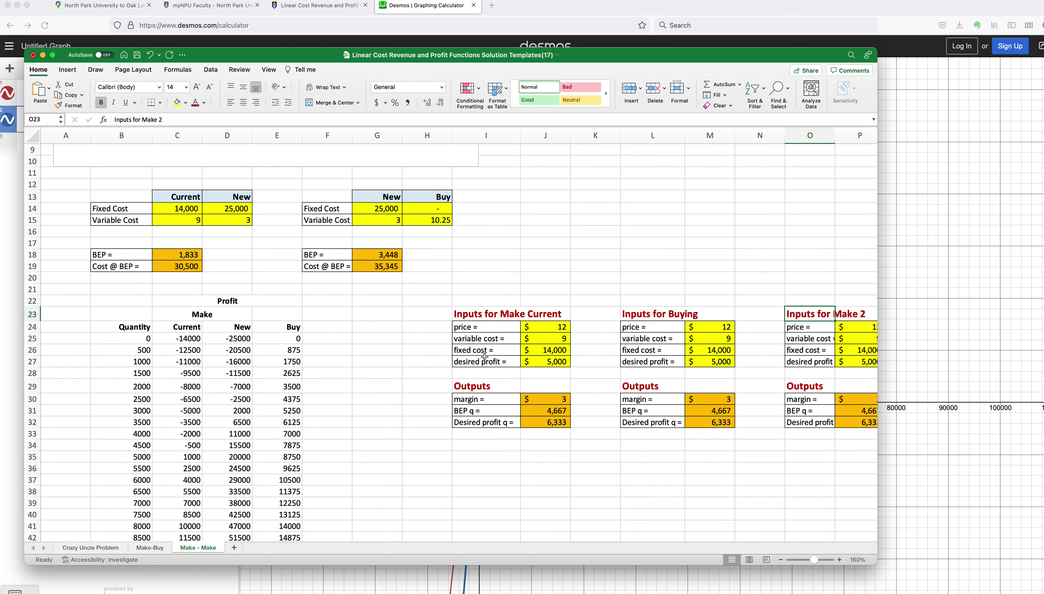
- Set the variable cost in the Inputs for Buying block to 10.25 and display it with two decimal places
scroll(485, 357, "right", 2)
scroll(485, 357, "right", 3)
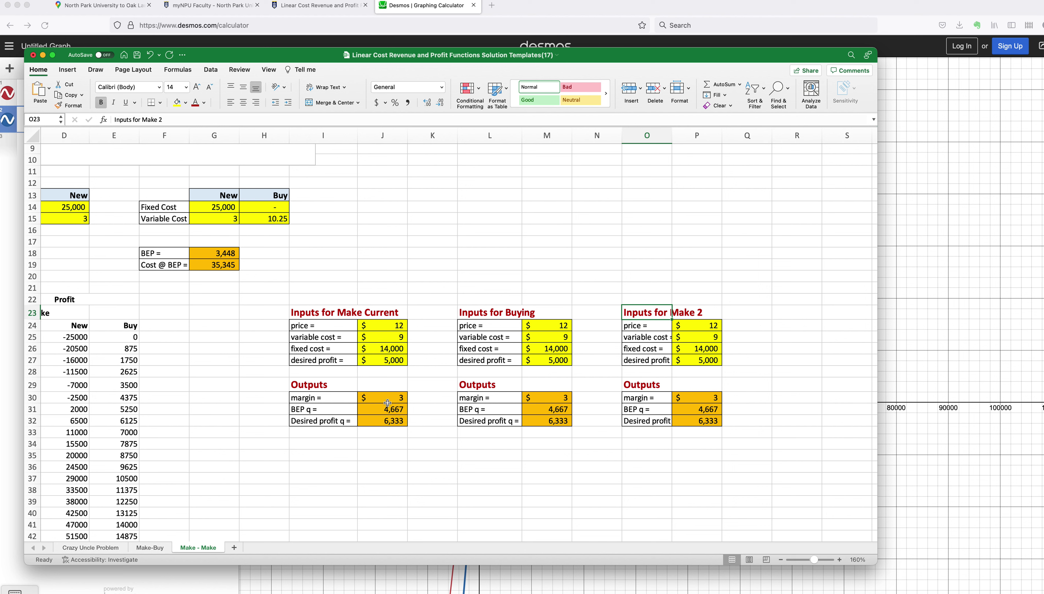
left_click(563, 338)
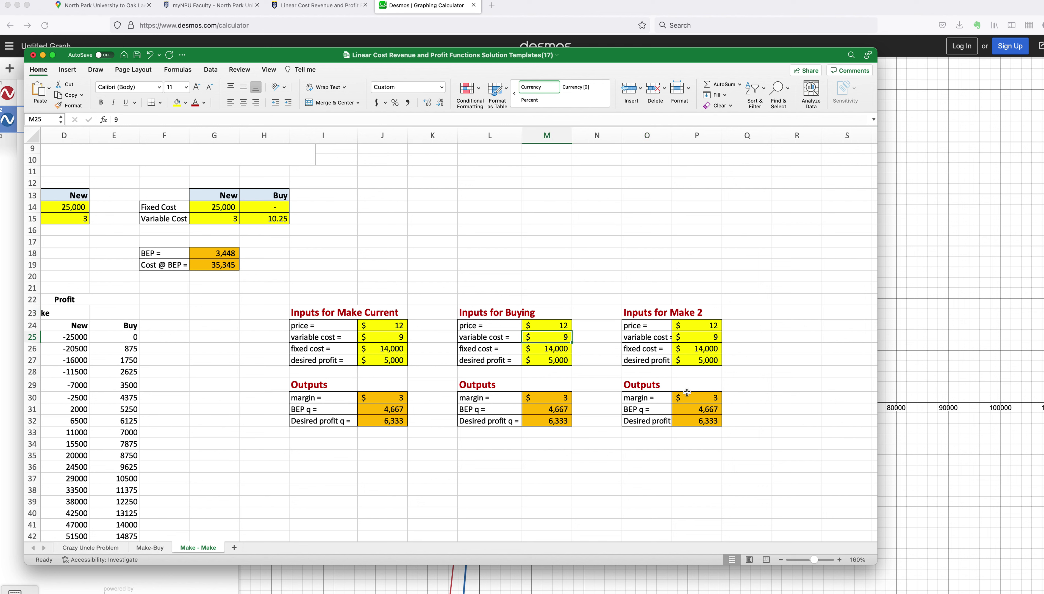
type("10.25")
key("Return")
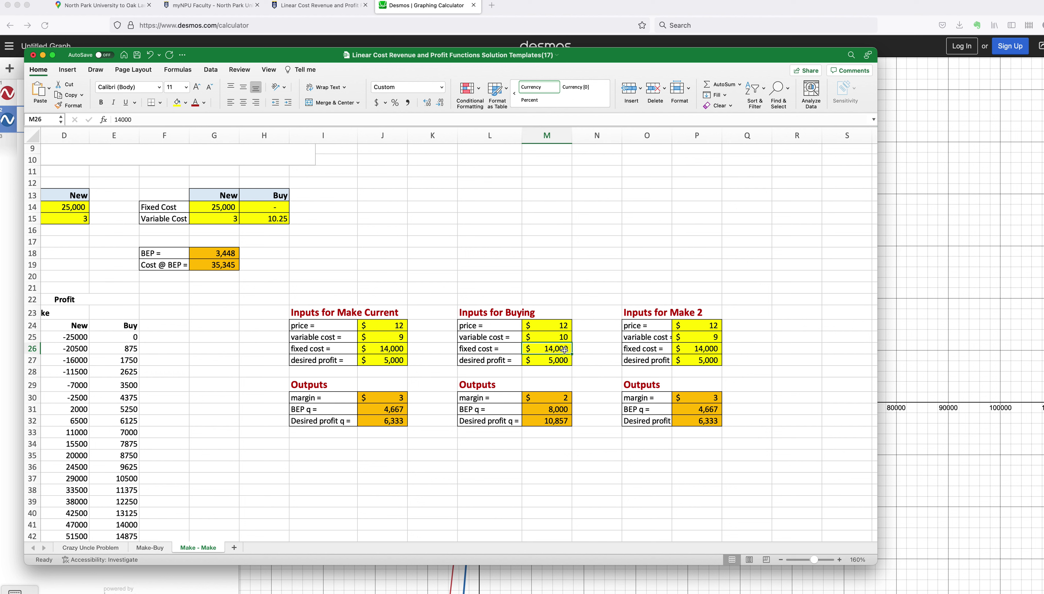
left_click(562, 337)
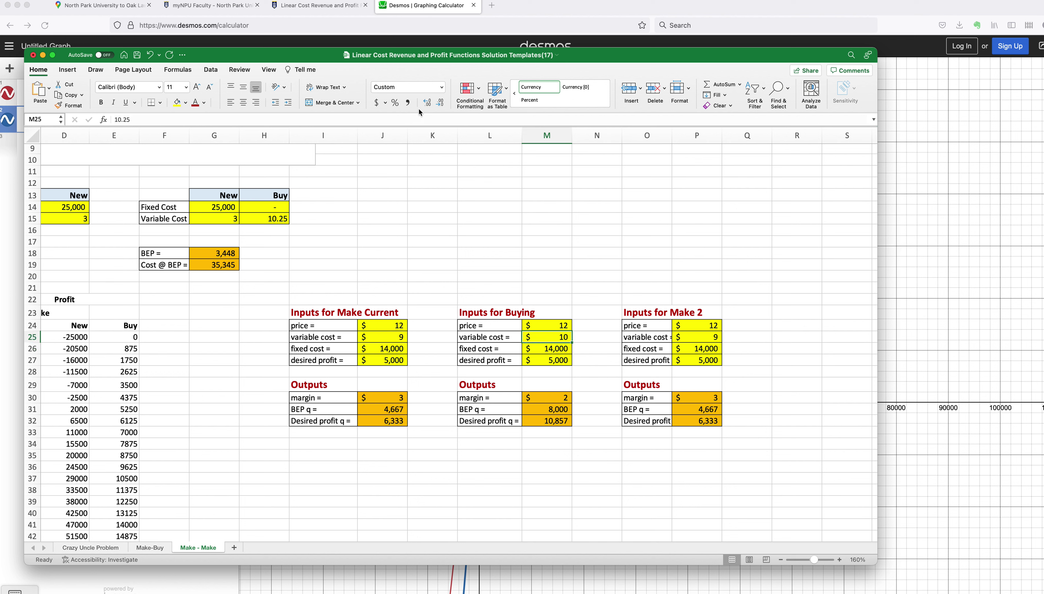
left_click(426, 105)
- Set the fixed cost in the Inputs for Buying block to 0
left_click(548, 349)
type("0")
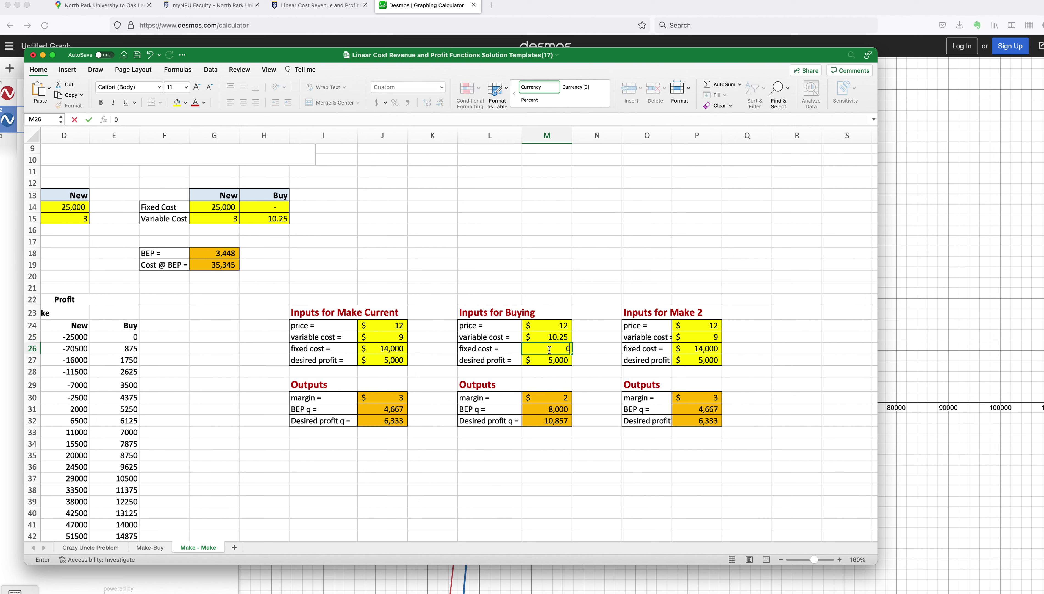
key("Return")
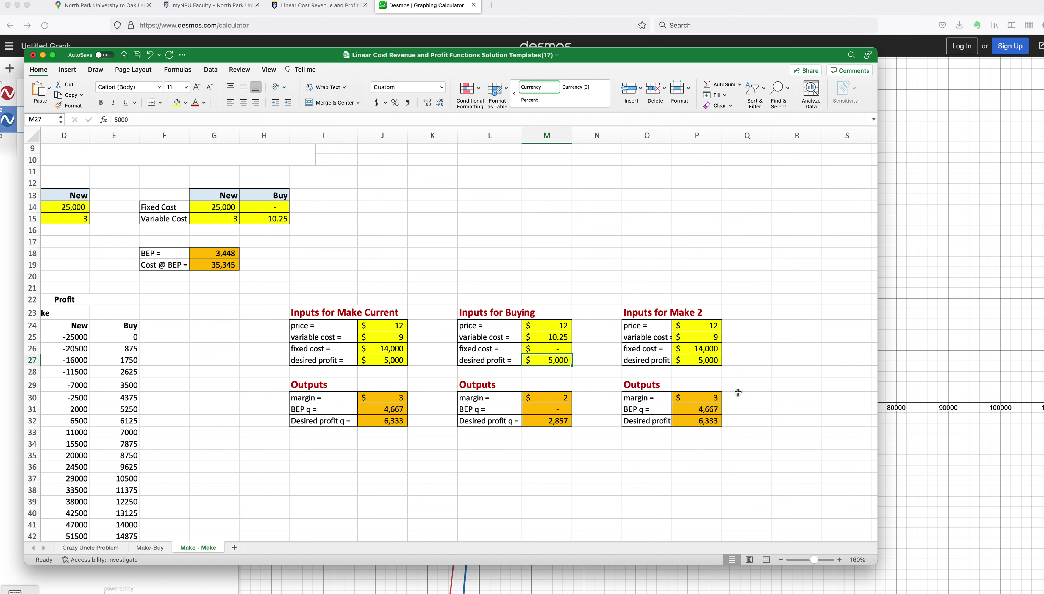
- Set the Inputs for Make 2 block's variable cost to 3 and its fixed cost to 25000
left_click(711, 336)
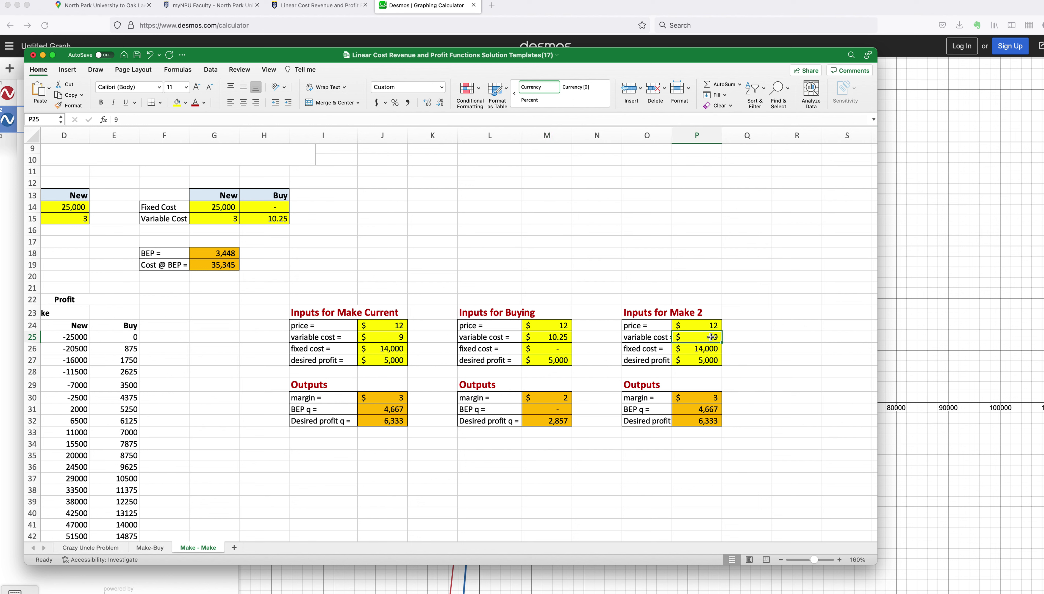
type("3")
left_click(786, 360)
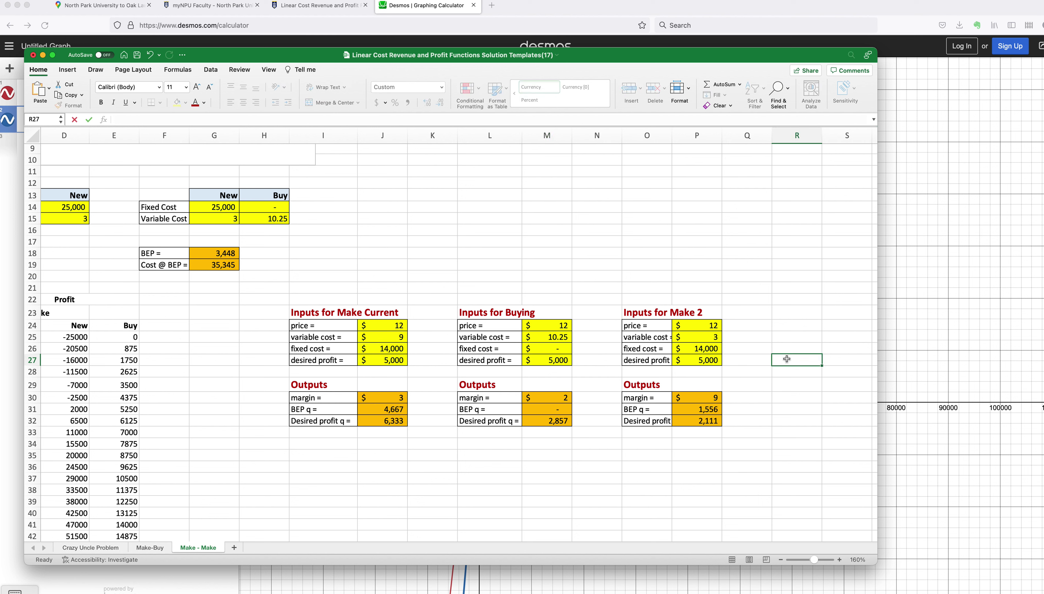
left_click(710, 349)
type("25000")
key("Return")
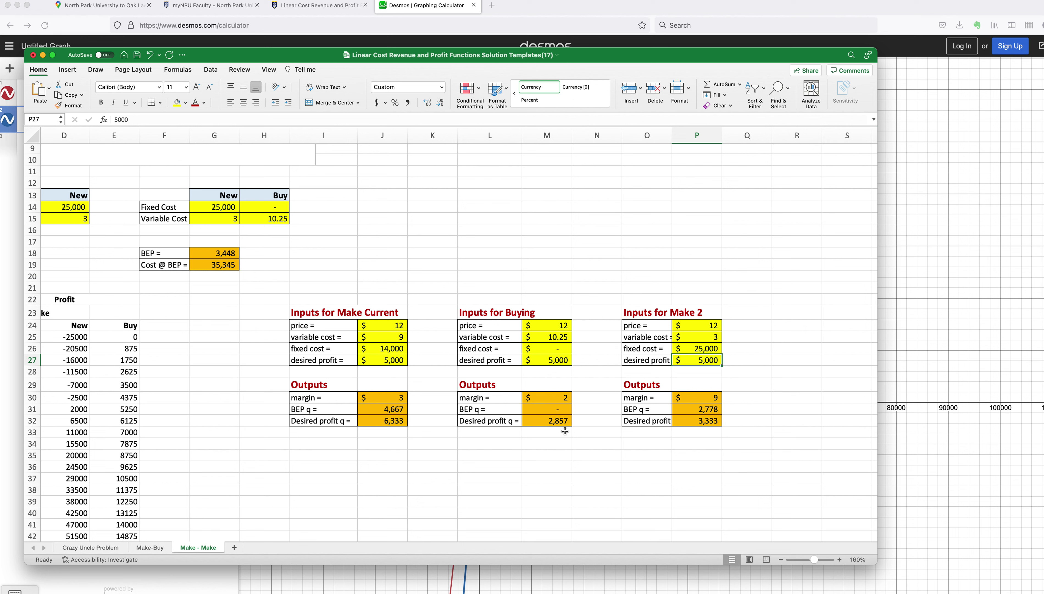
- Set the desired profit to 10,000 in the Make Current, Buying and Make 2 input blocks
left_click(388, 358)
type("1")
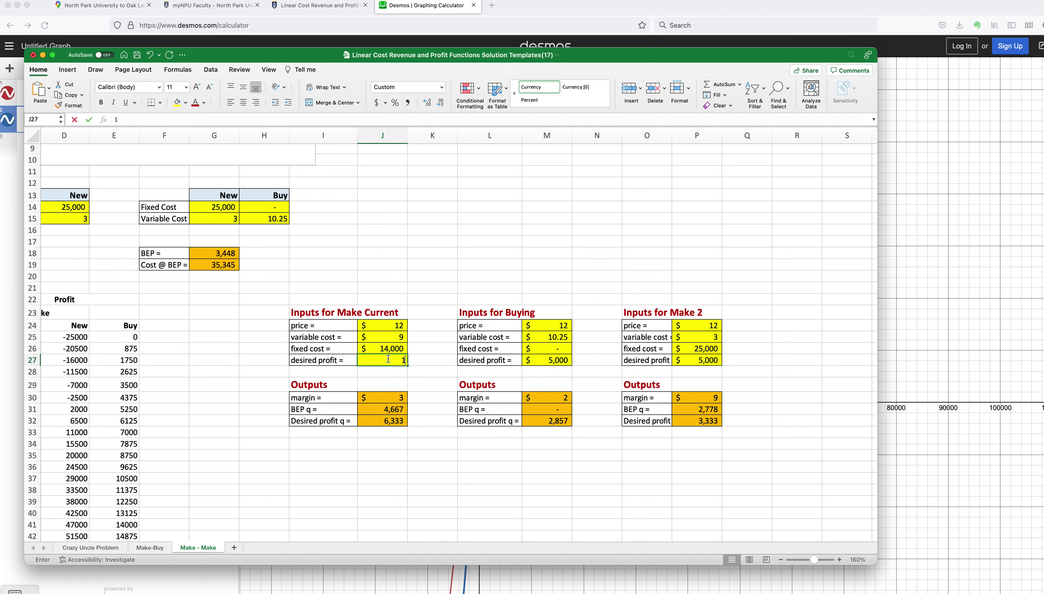
type("0,000")
key("Tab")
key("Tab")
key("Tab")
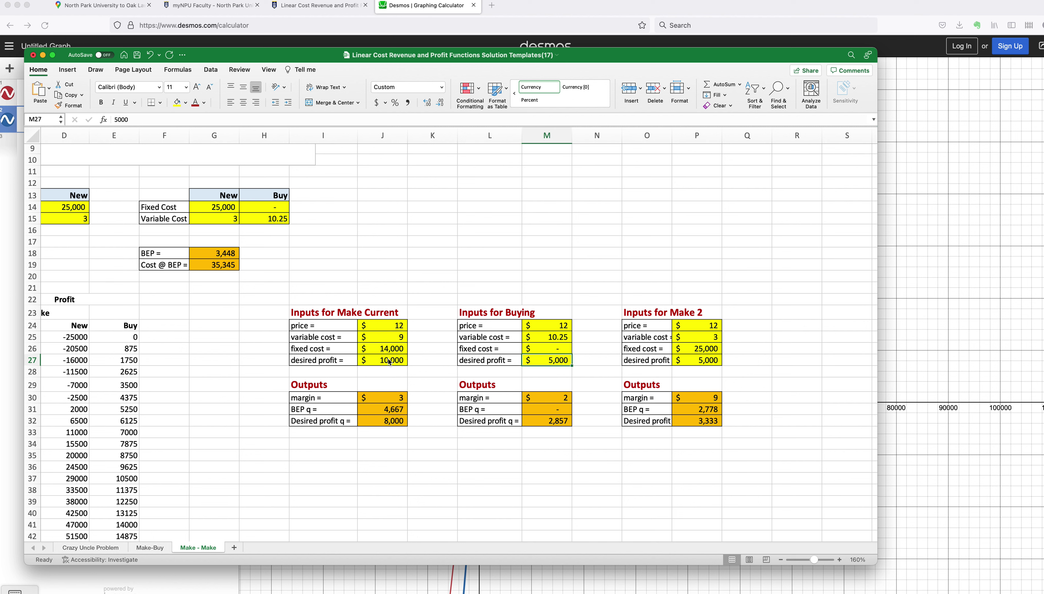
type("10,000")
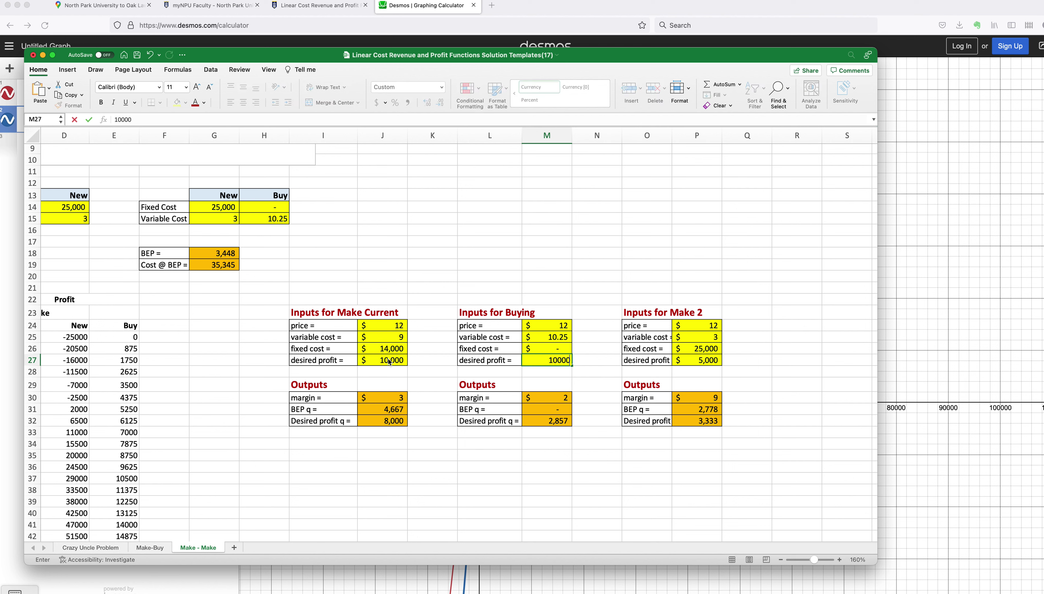
key("Tab")
key("Tab")
key("Tab")
type("10,000")
key("Return")
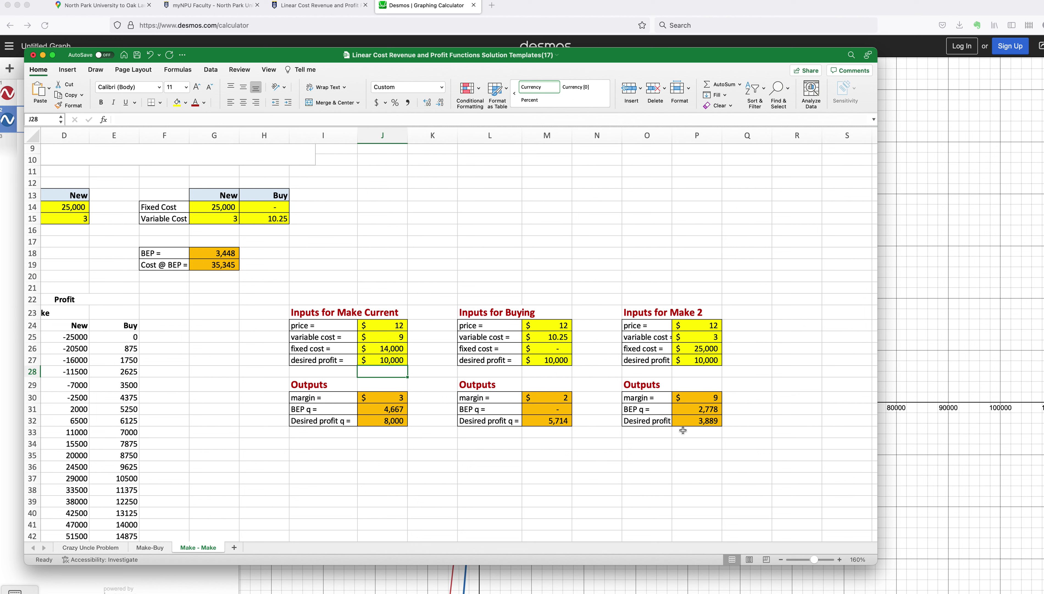
- Compare the blocks' desired-profit quantities with the profit table, examining the Current, New and Buy profits in the row for quantity 10000
scroll(478, 438, "left", 5)
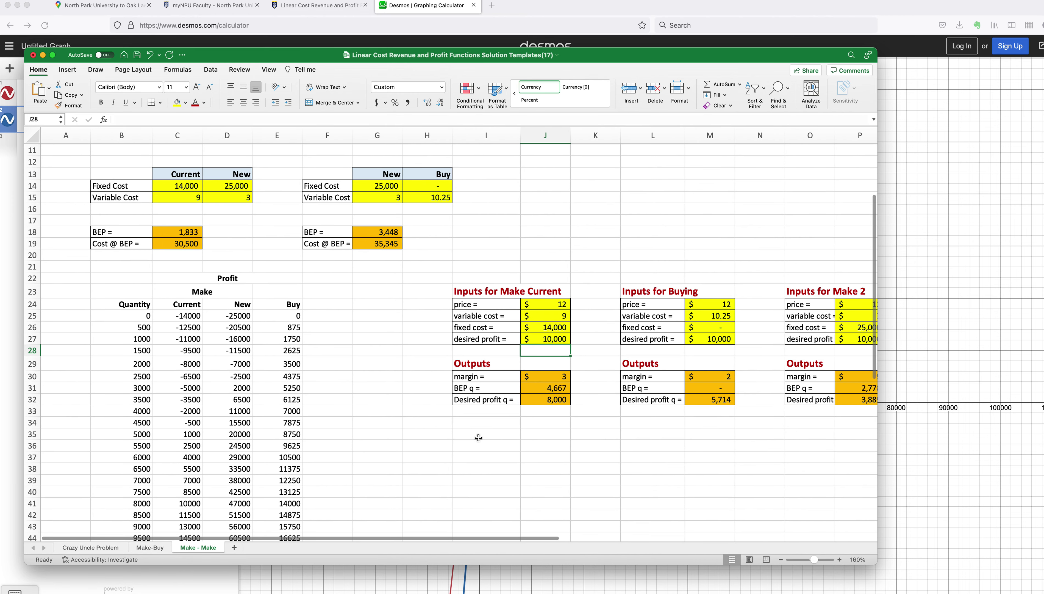
scroll(478, 438, "right", 3)
scroll(478, 437, "down", 1)
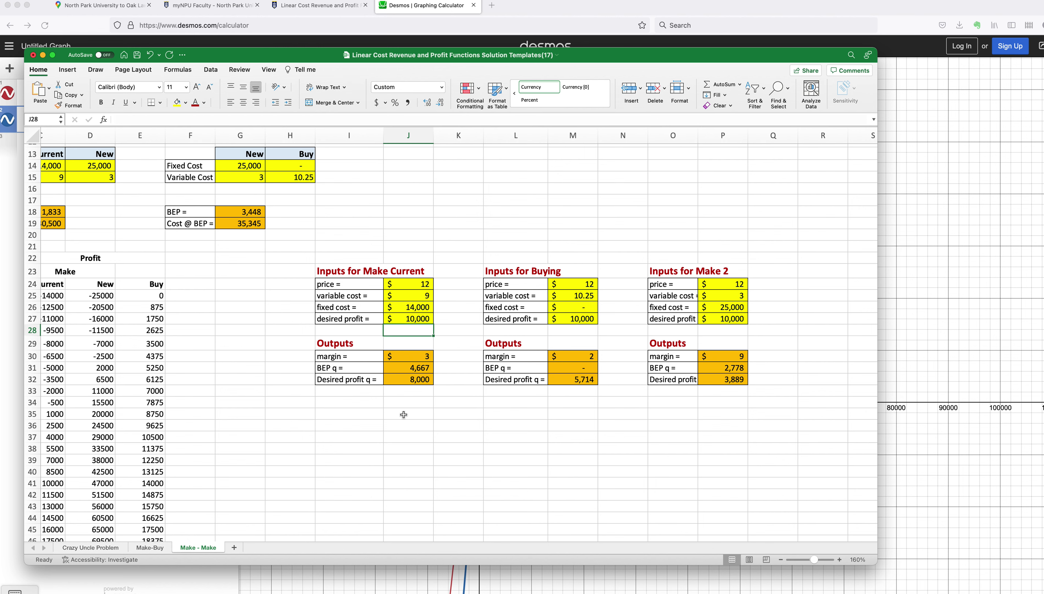
scroll(403, 414, "left", 5)
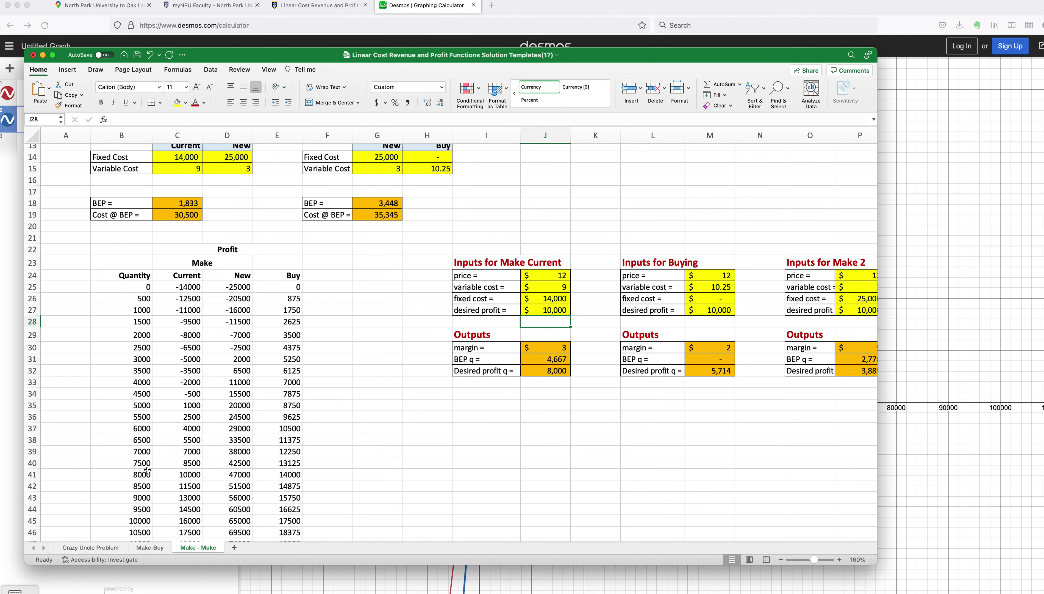
scroll(187, 424, "down", 4)
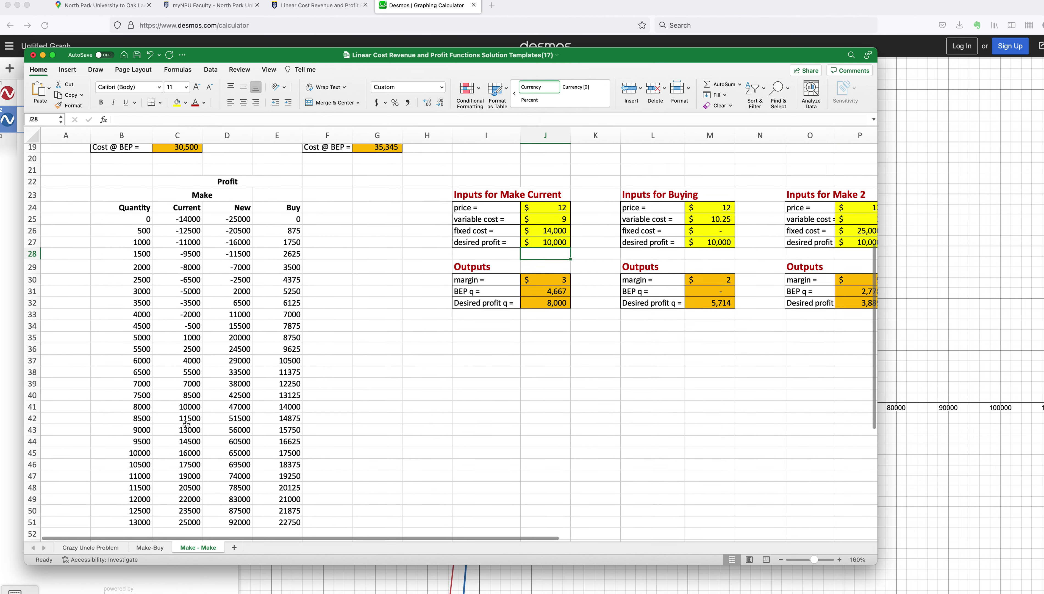
scroll(186, 423, "down", 1)
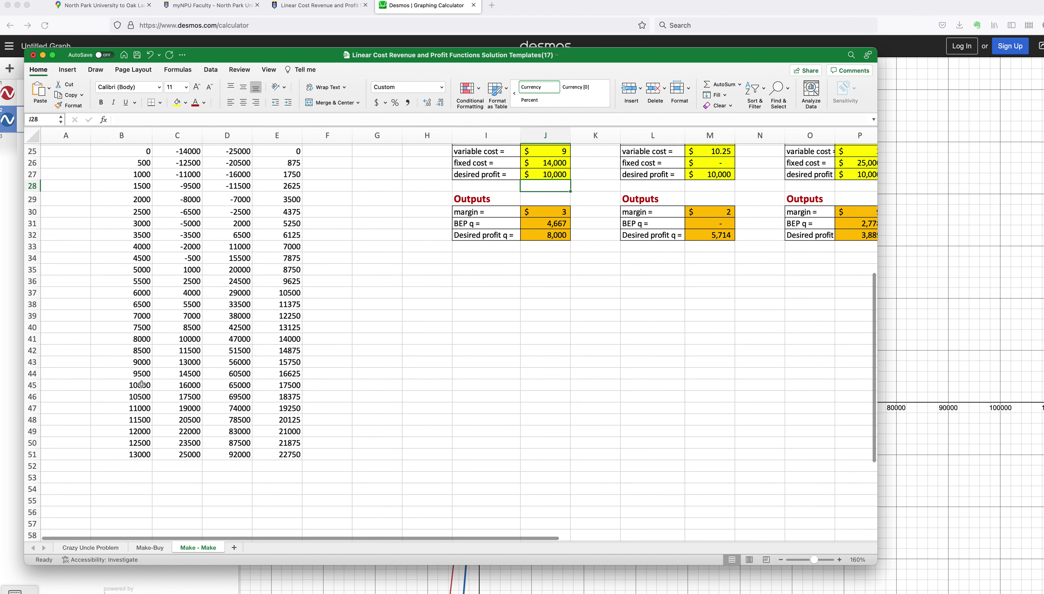
left_click(141, 384)
left_click_drag(142, 383, 272, 382)
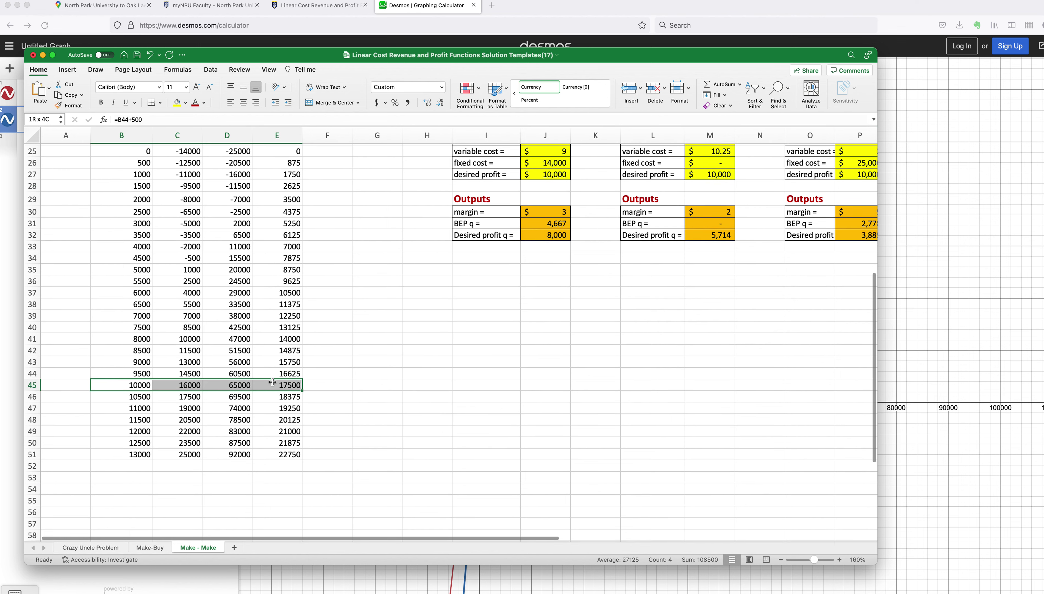
left_click_drag(272, 382, 272, 382)
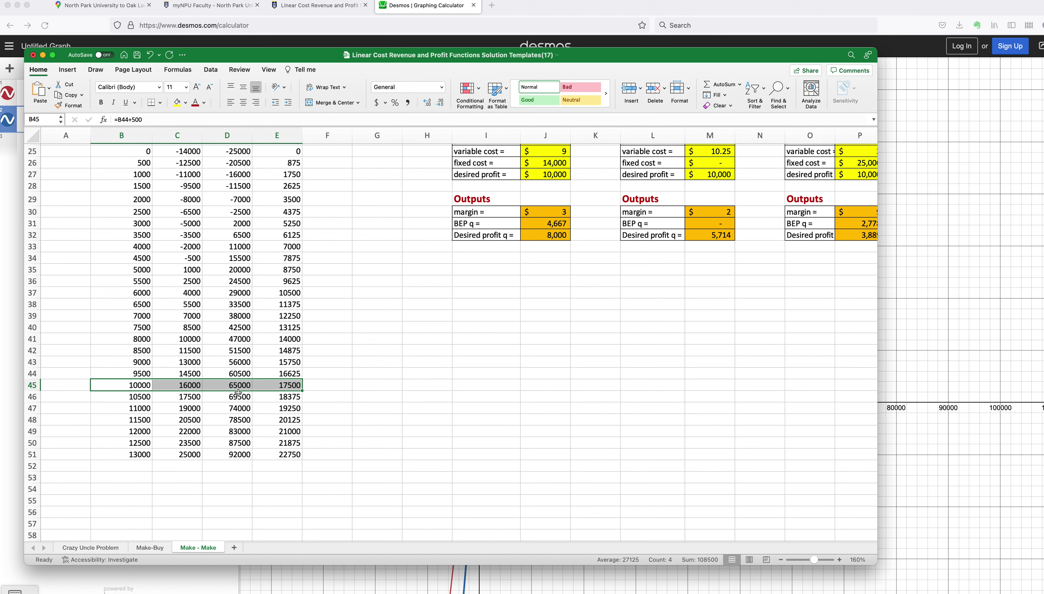
scroll(238, 393, "up", 5)
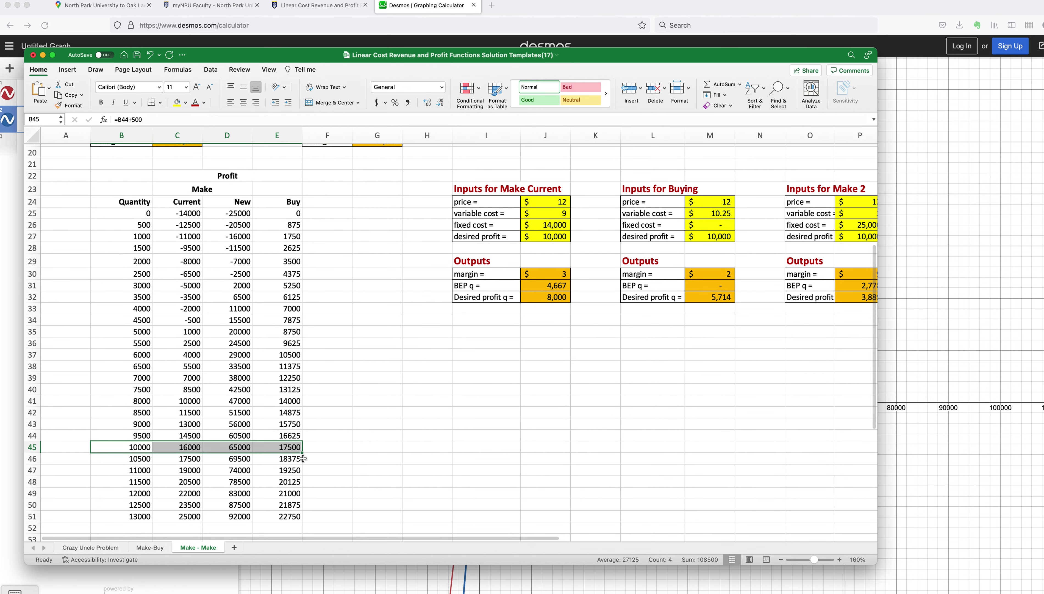
left_click(245, 450)
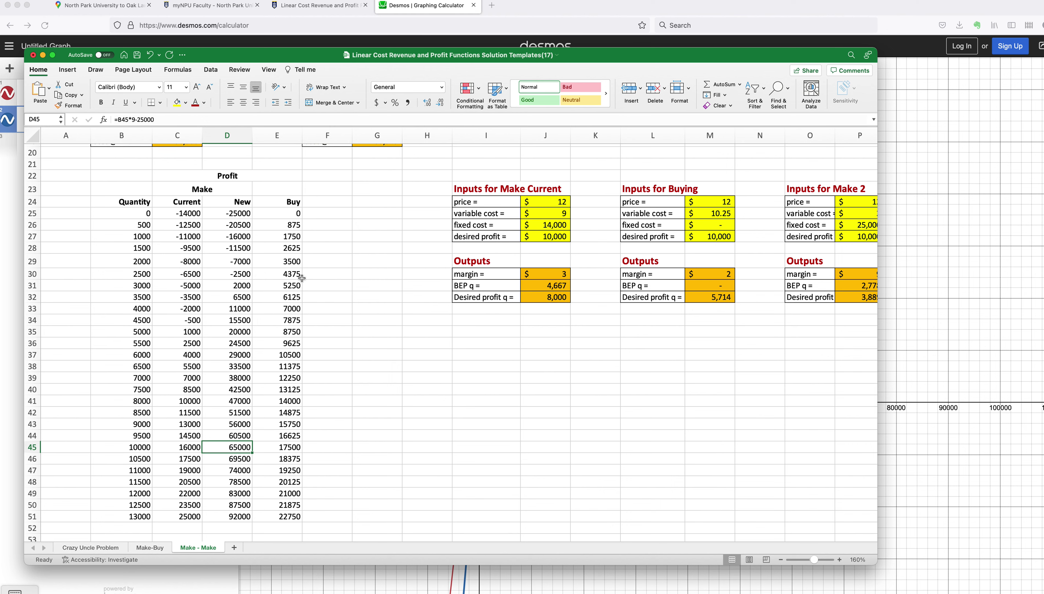
- Review the whole Make - Make sheet, from the end of the profit table up to the scenario text
scroll(296, 350, "down", 5)
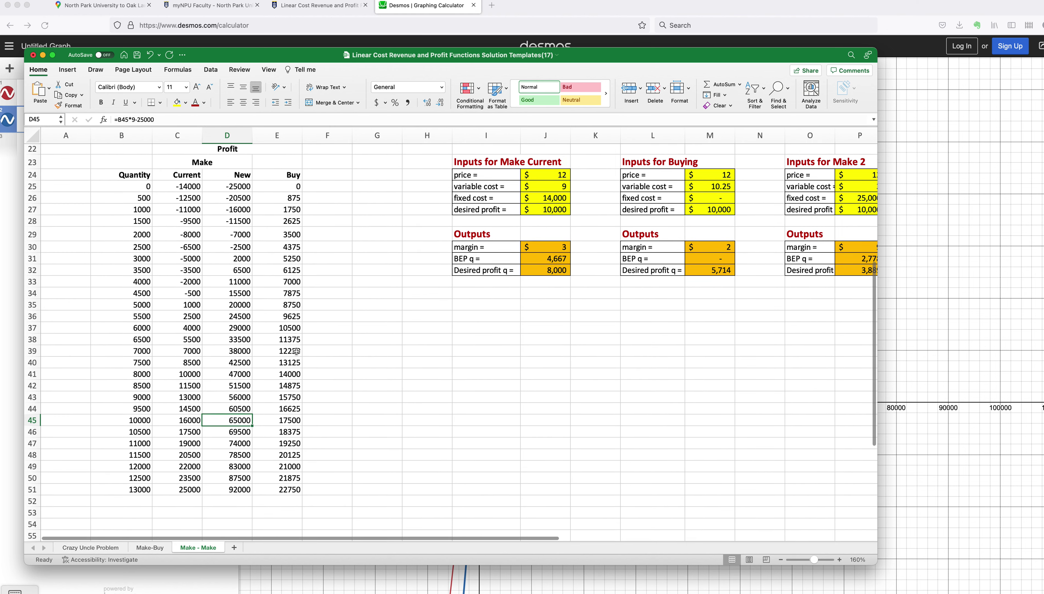
scroll(296, 350, "down", 2)
scroll(296, 351, "up", 15)
scroll(296, 351, "down", 20)
scroll(296, 352, "up", 20)
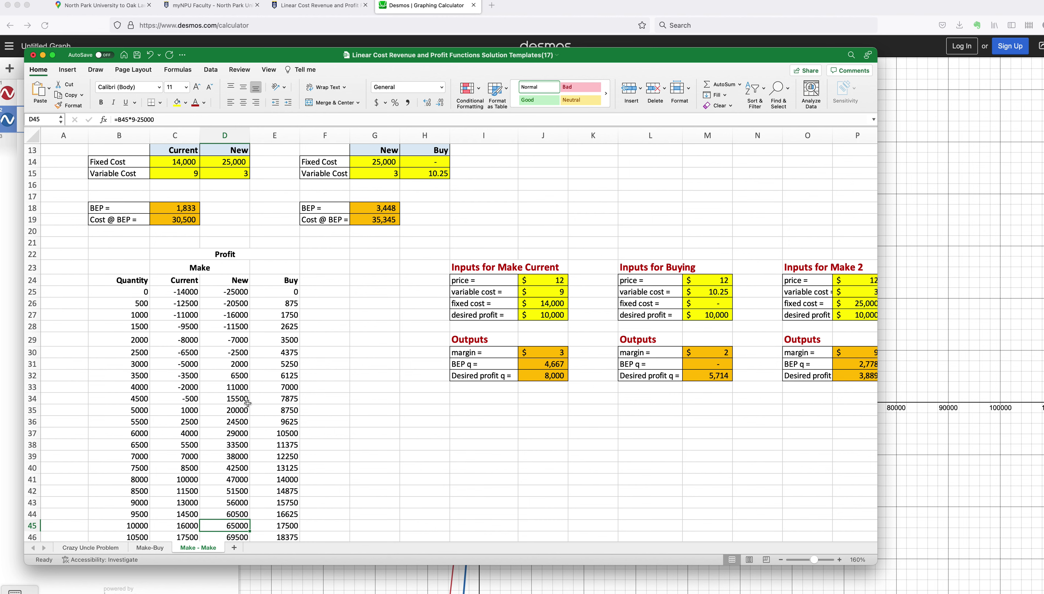
scroll(247, 402, "up", 6)
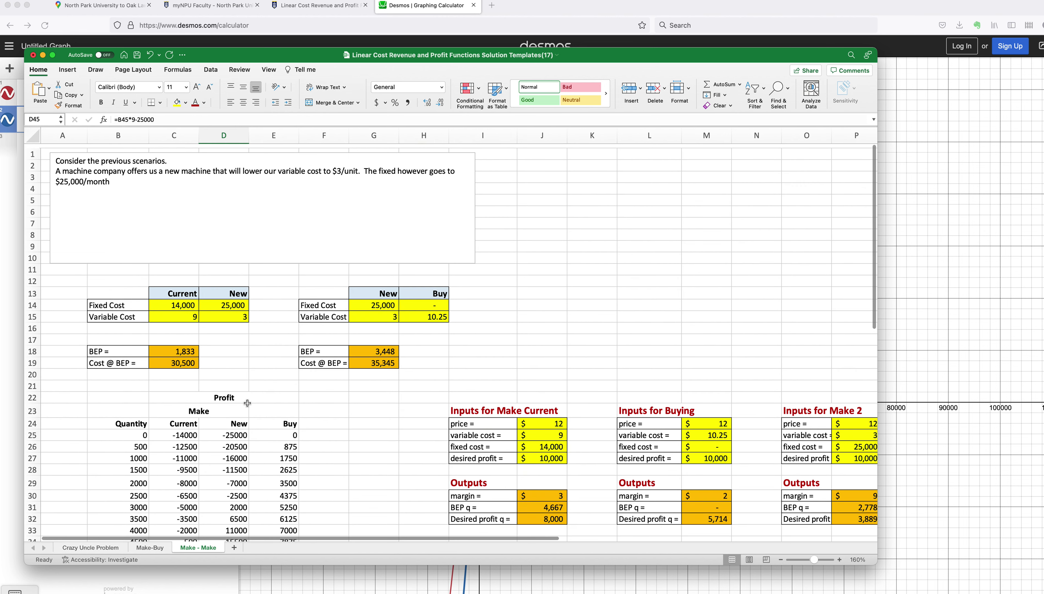
scroll(248, 402, "down", 1)
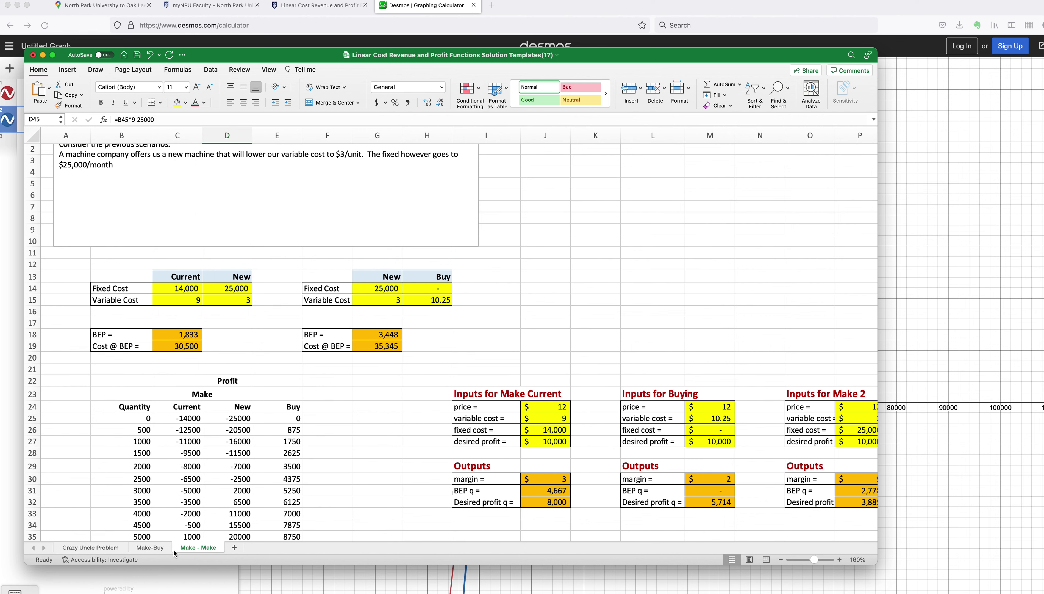
- Add a new blank worksheet after the Make - Make sheet
left_click(236, 548)
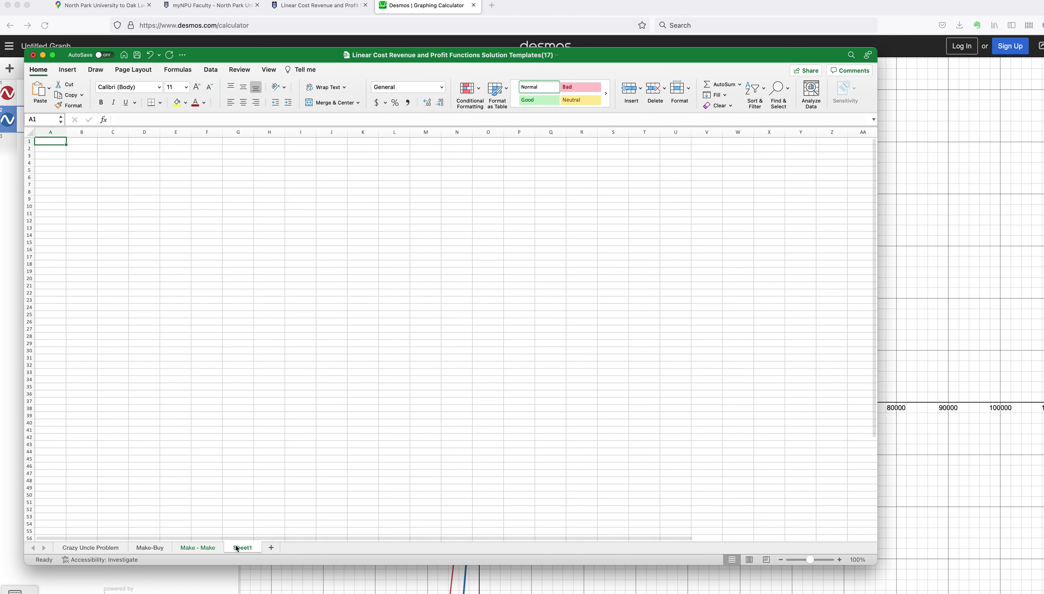
- Switch to the course site in the browser and open the Worksheet Week 5: Linear Cost, Revenue, and Profit Problems assignment
double_click(245, 547)
key("Return")
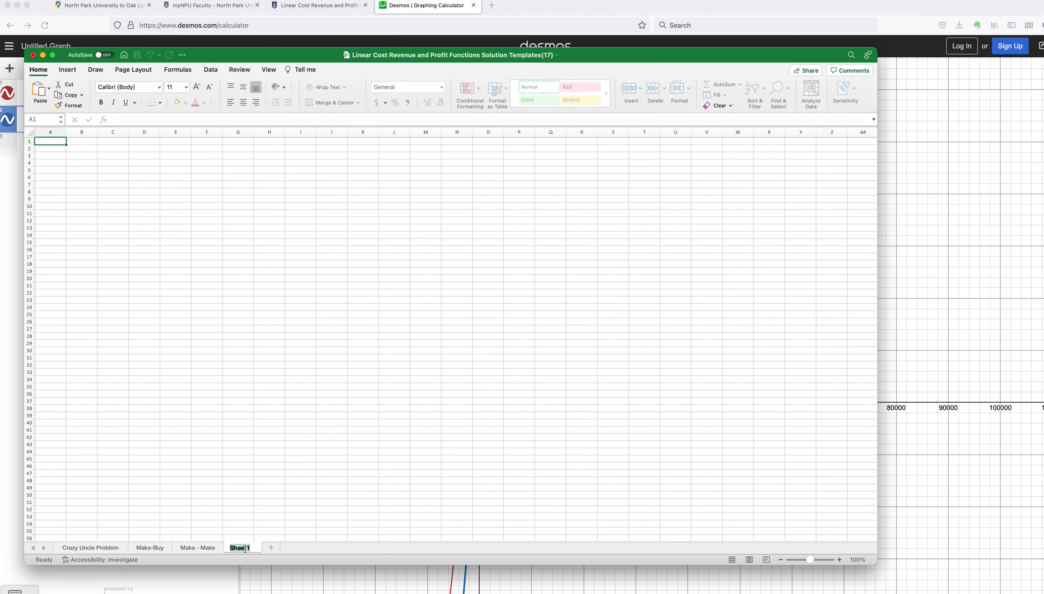
left_click(408, 583)
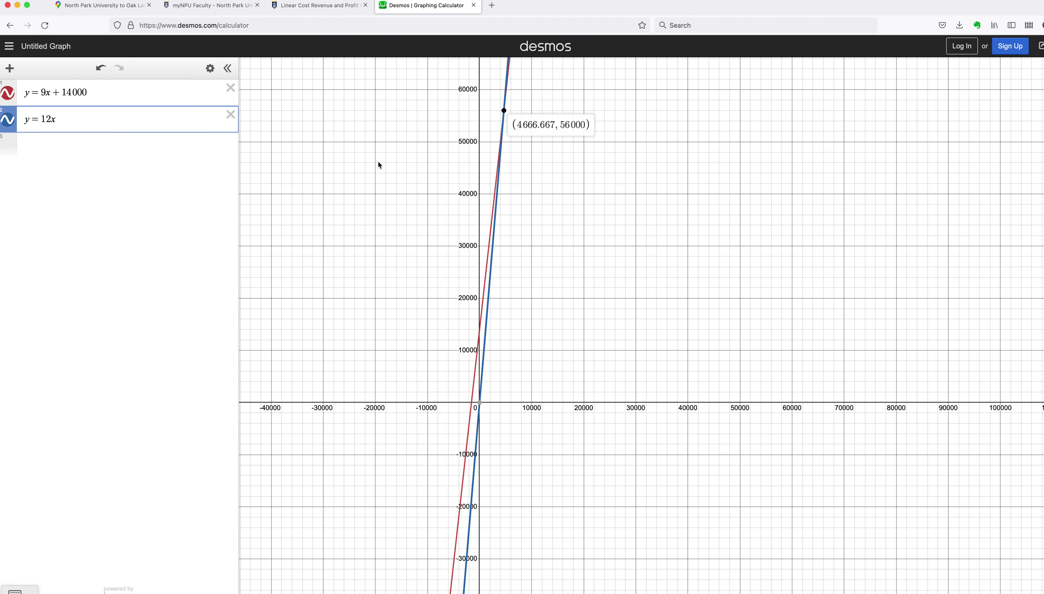
left_click(329, 6)
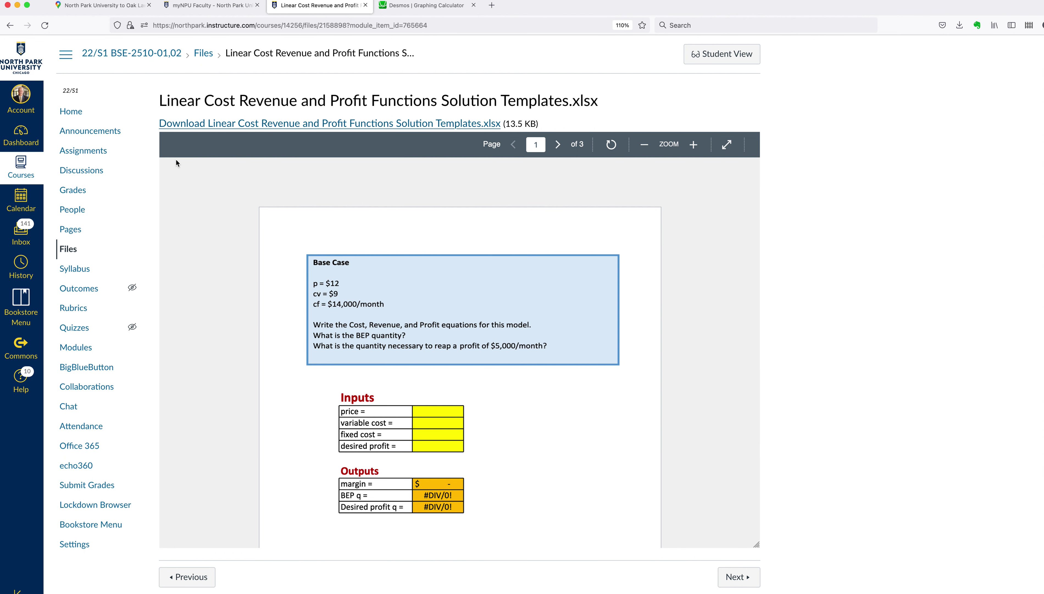
left_click(9, 25)
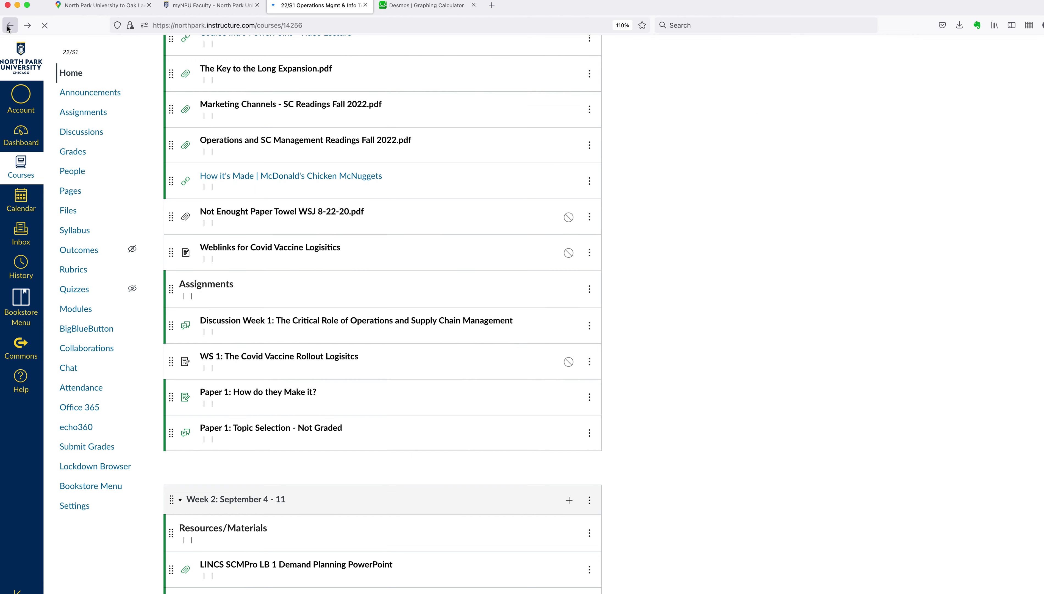
scroll(239, 305, "down", 15)
scroll(238, 305, "up", 8)
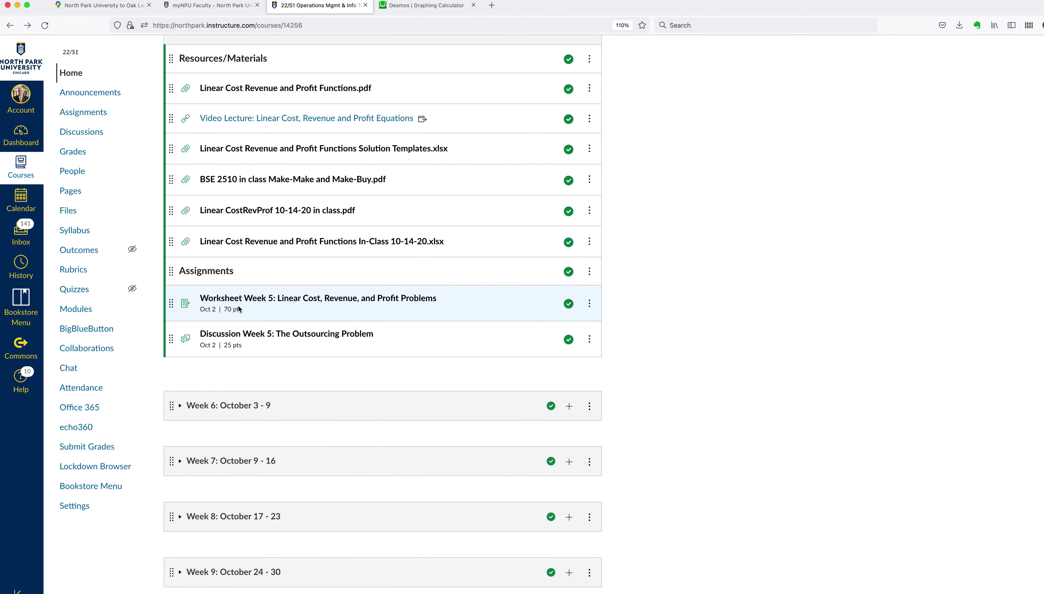
left_click(286, 301)
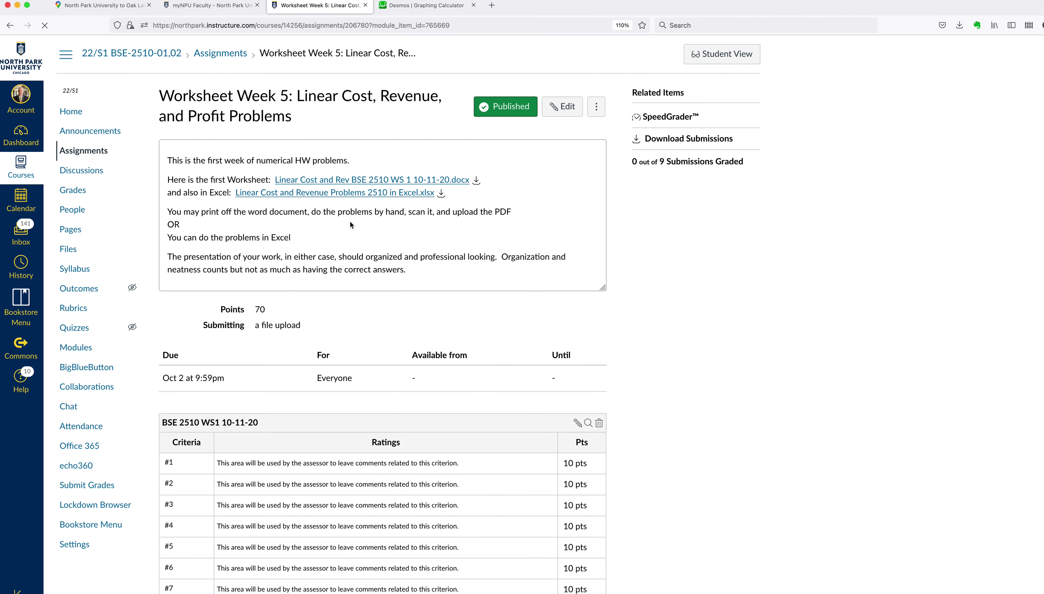
- Download the assignment's Excel worksheet and try to open it from the browser's downloads
left_click(441, 192)
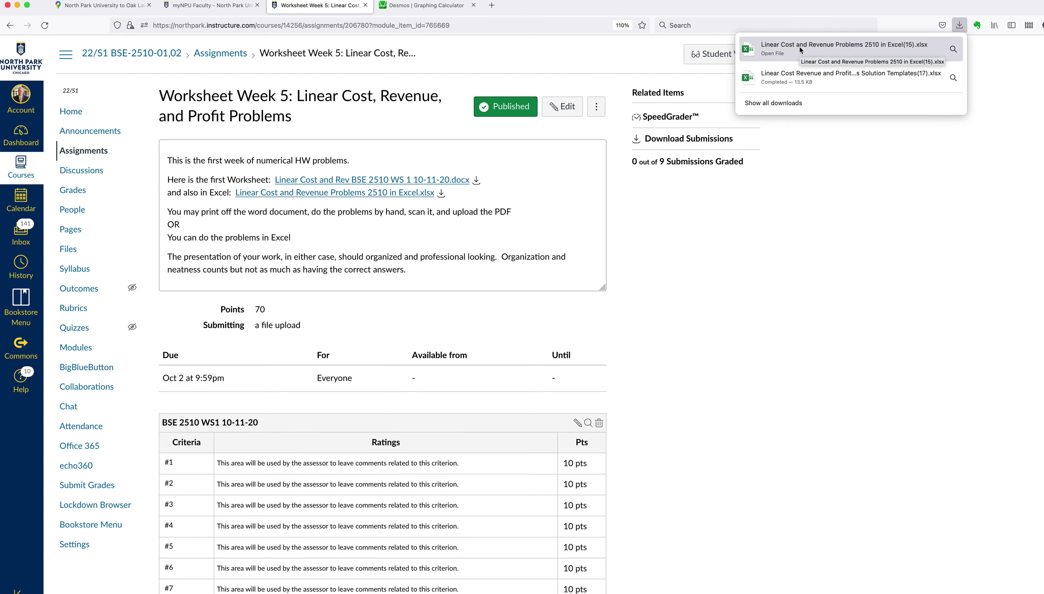
left_click(799, 47)
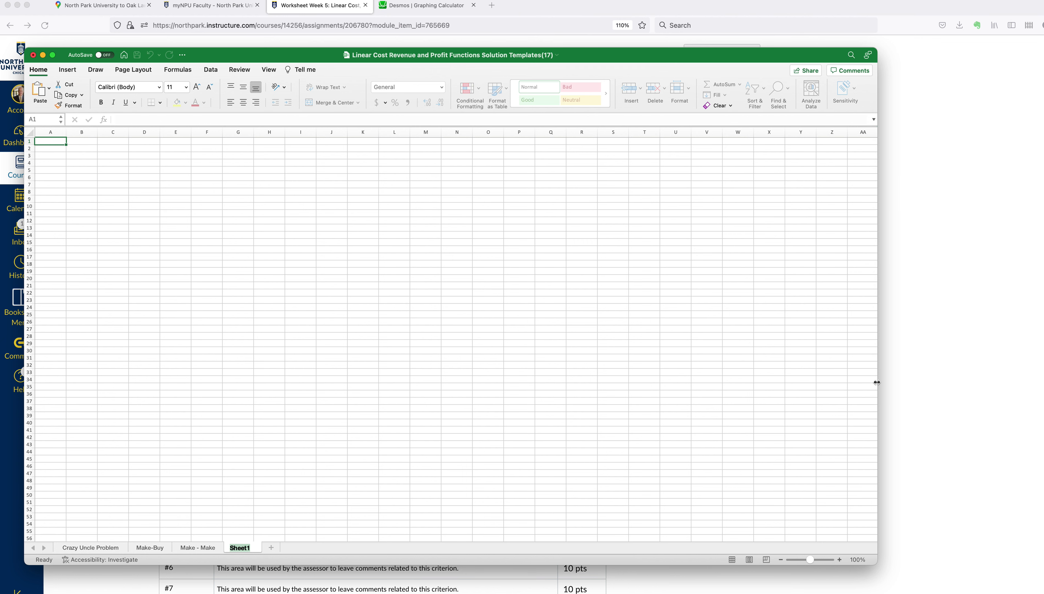
left_click(965, 352)
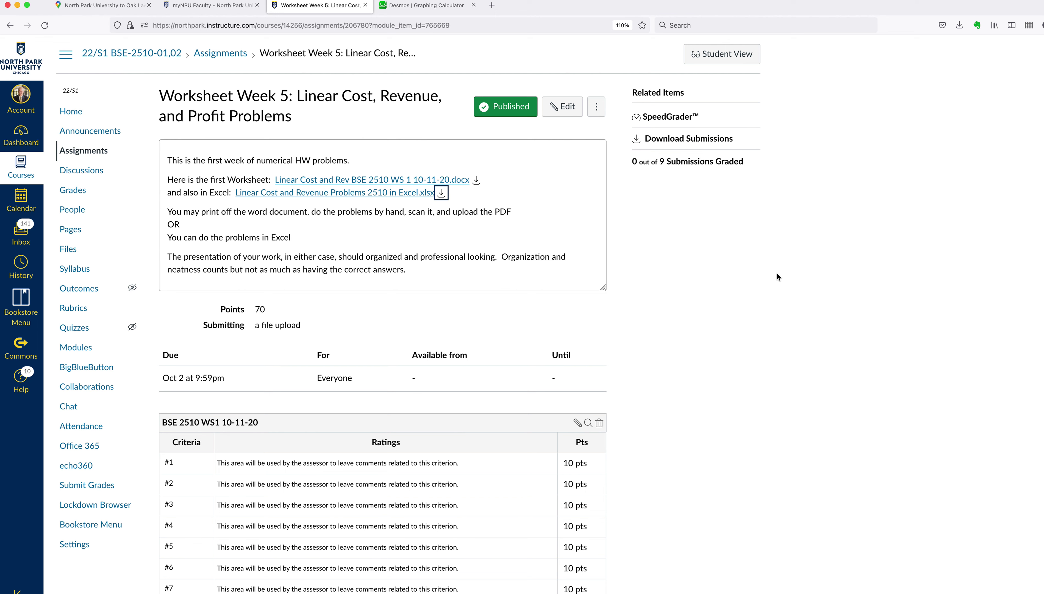
left_click(959, 26)
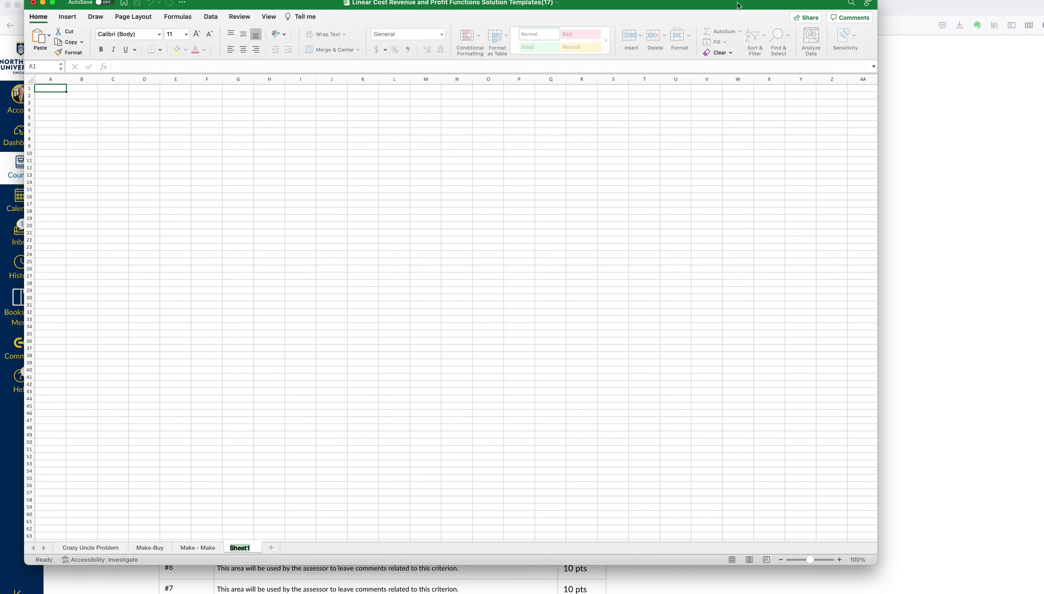
left_click_drag(738, 7, 778, 22)
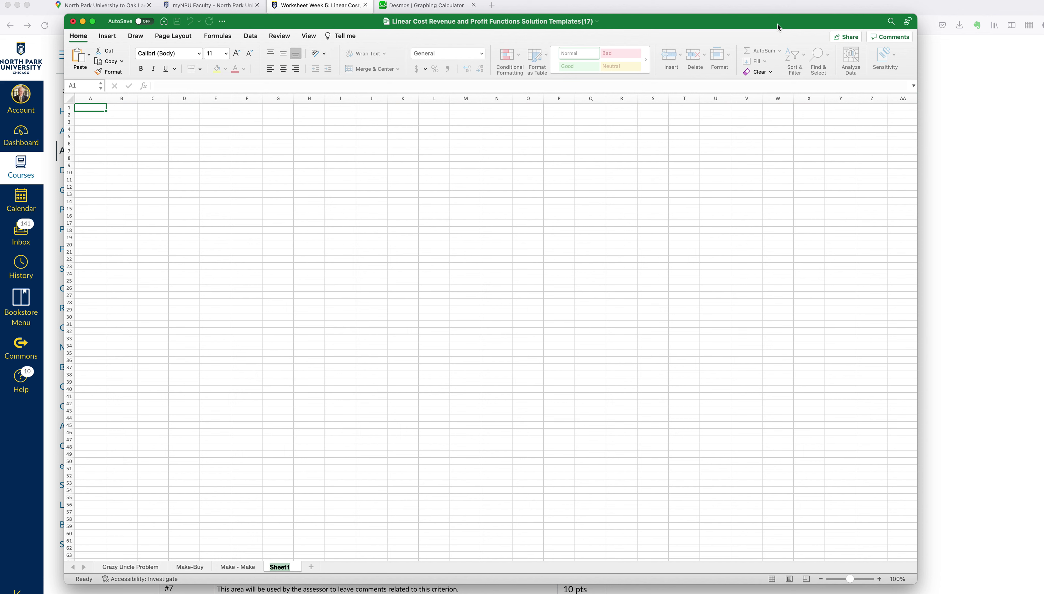
left_click(964, 240)
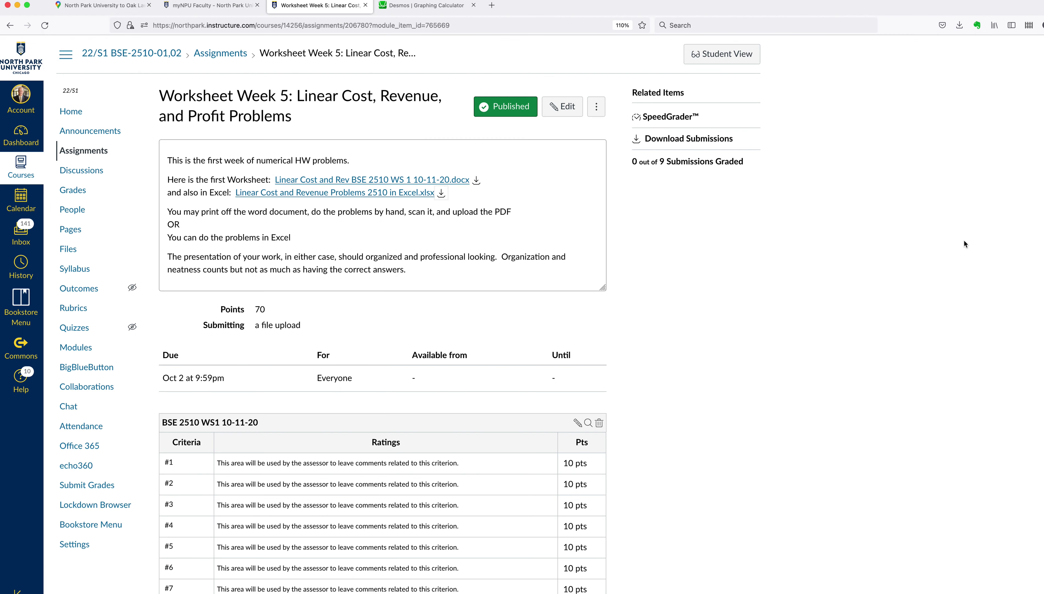
left_click(958, 25)
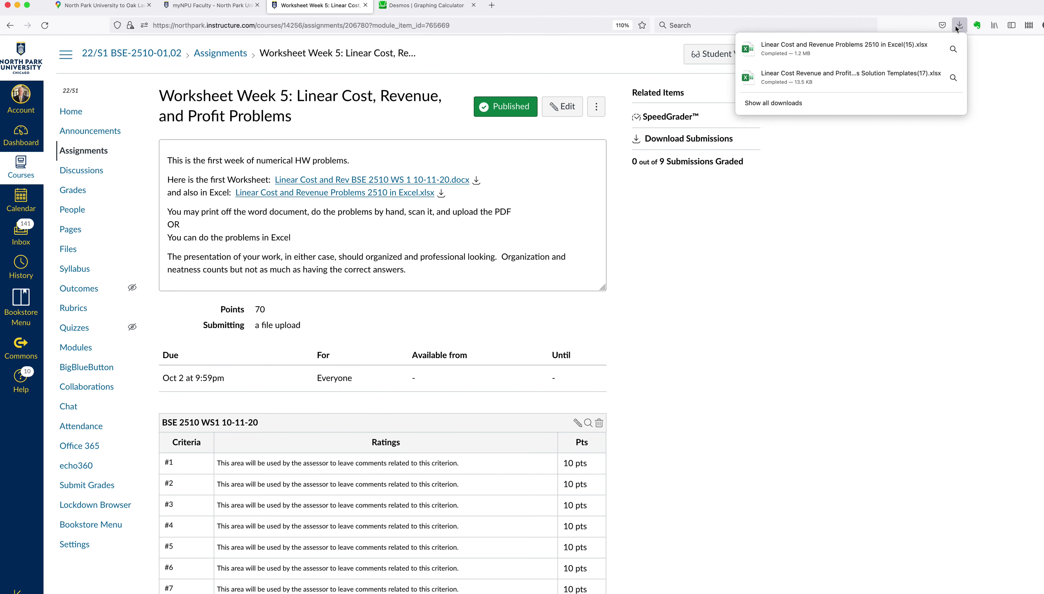
left_click(795, 46)
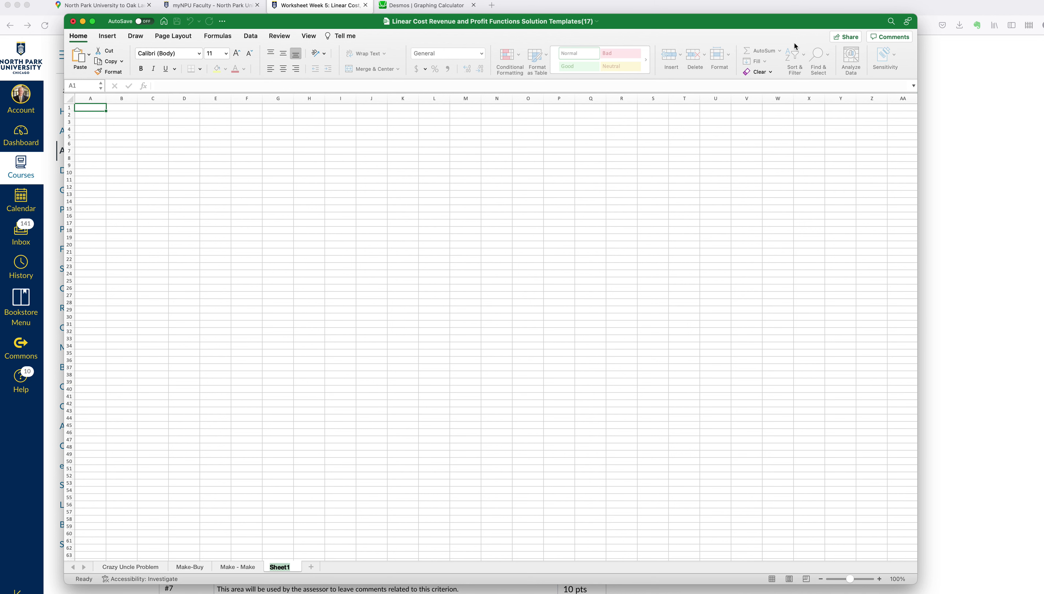
left_click(74, 22)
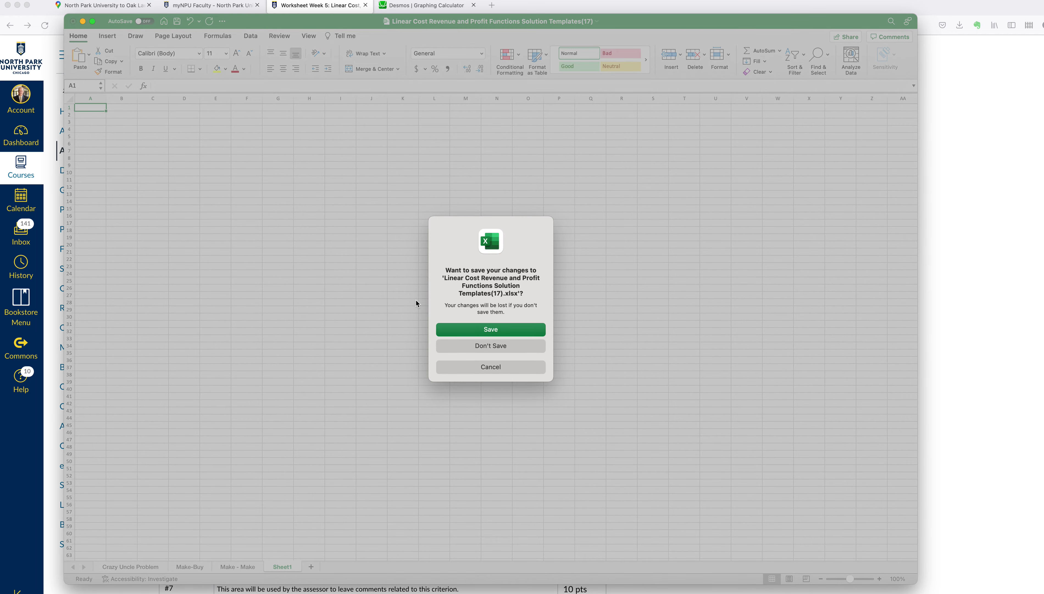
left_click(487, 367)
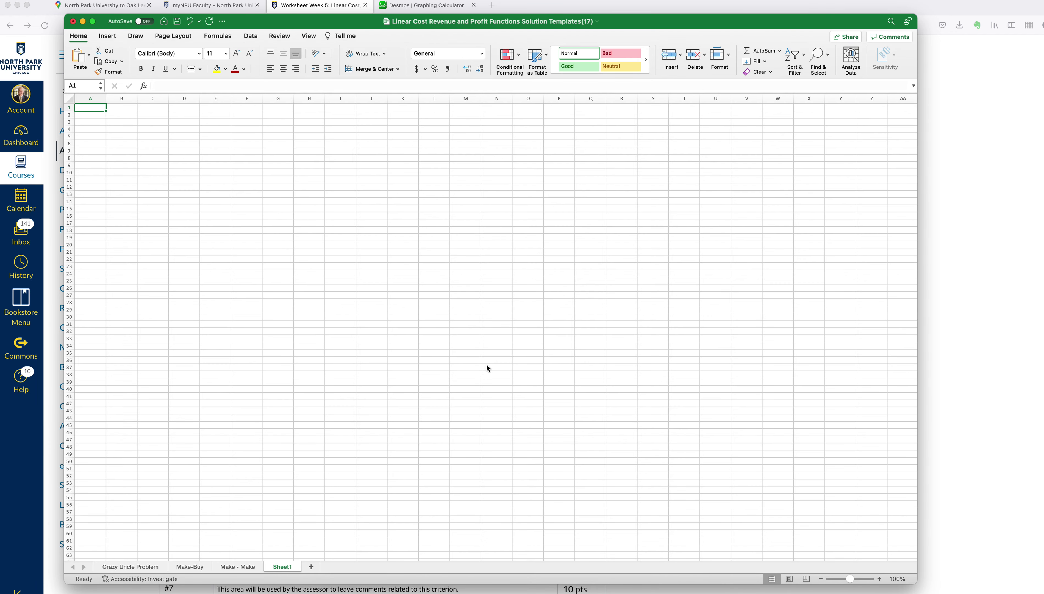
- Download Linear Cost and Revenue Problems 2510 in Excel.xlsx from the assignment page and open the newest copy
left_click(56, 262)
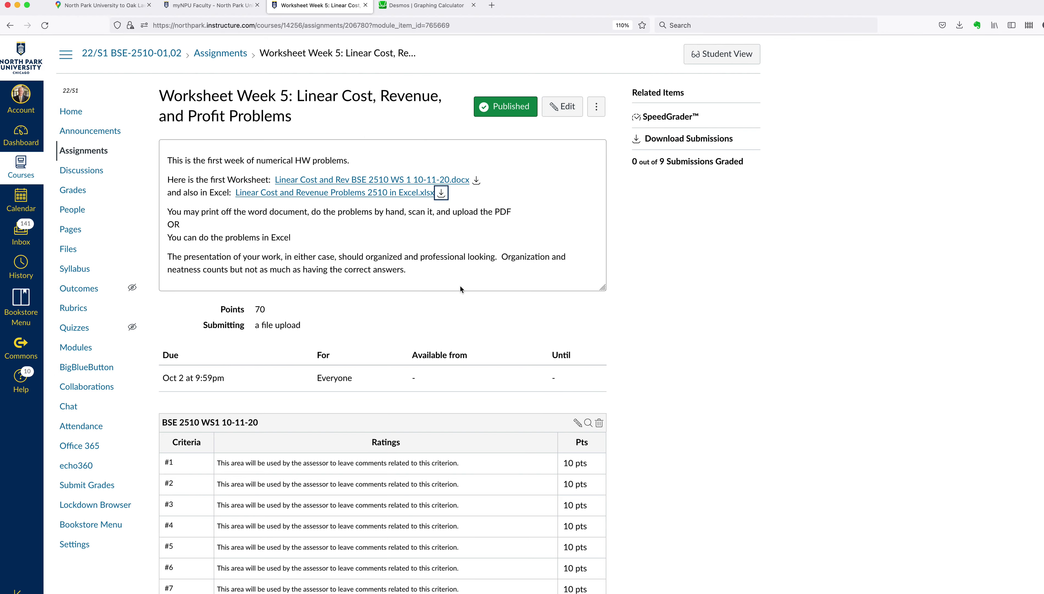
left_click(442, 194)
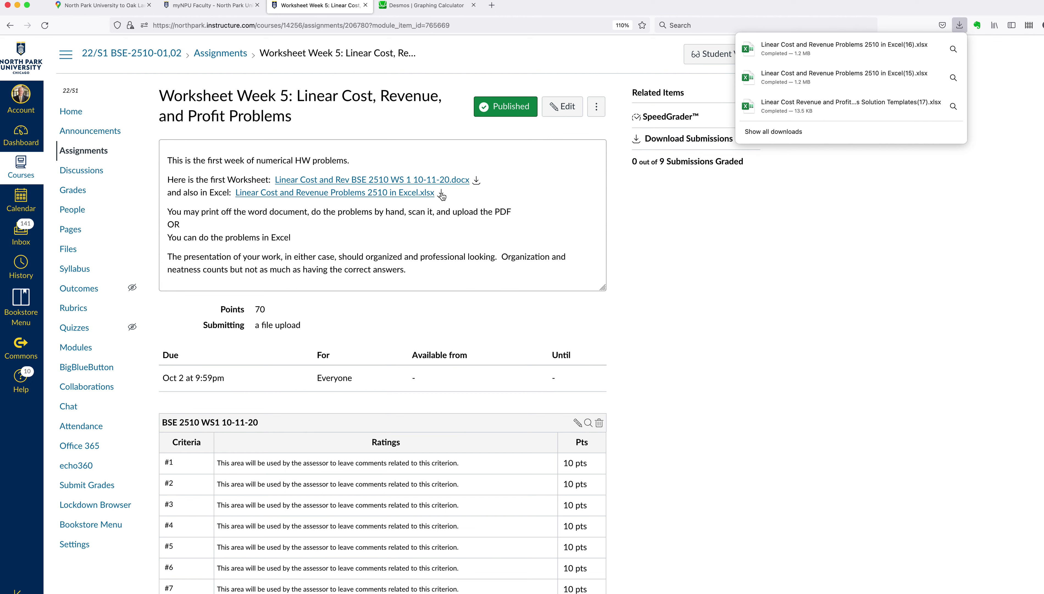
left_click(841, 47)
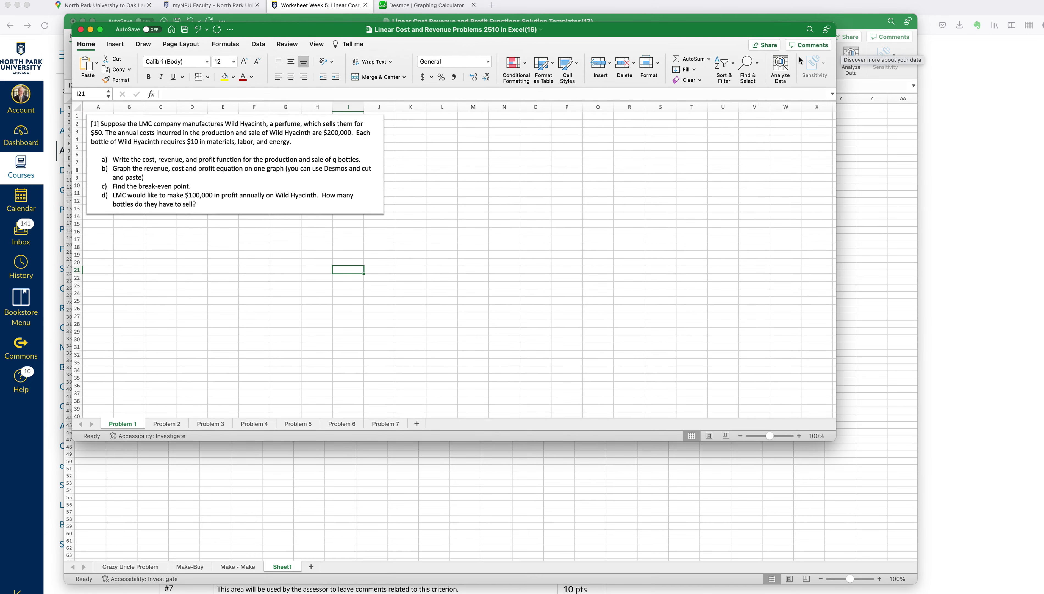
- Copy the Wild Hyacinth problem picture from Problem 1 into the solution templates workbook's blank sheet and rename that sheet Problem
left_click(243, 211)
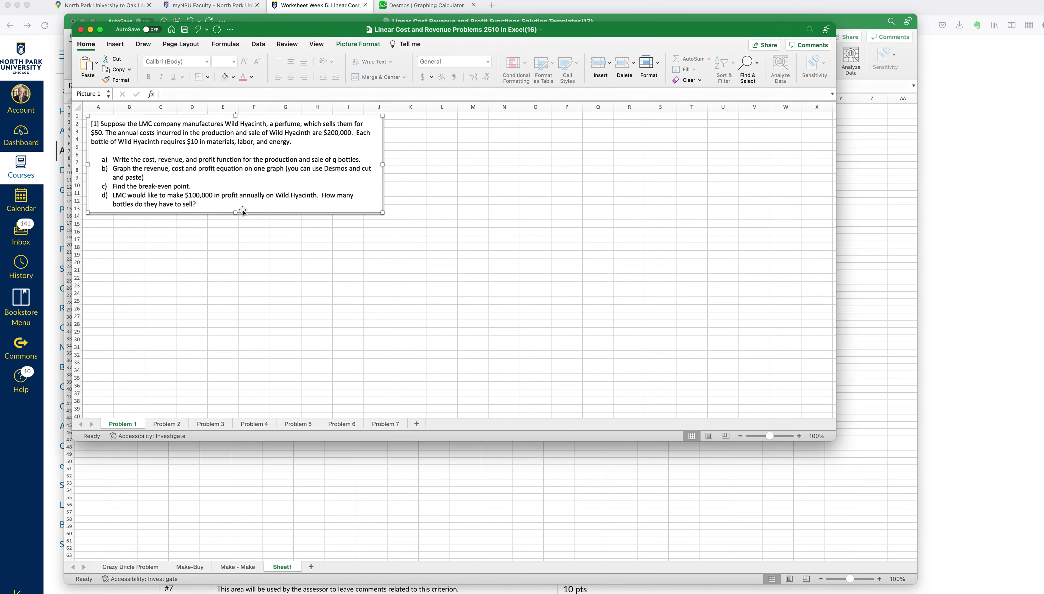
left_click(273, 531)
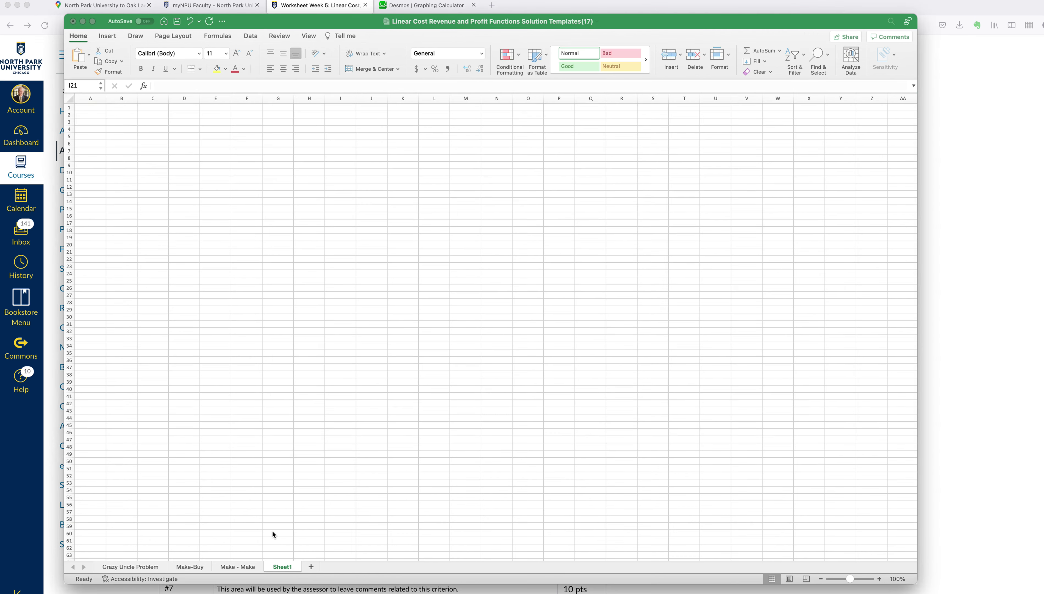
key("super+v")
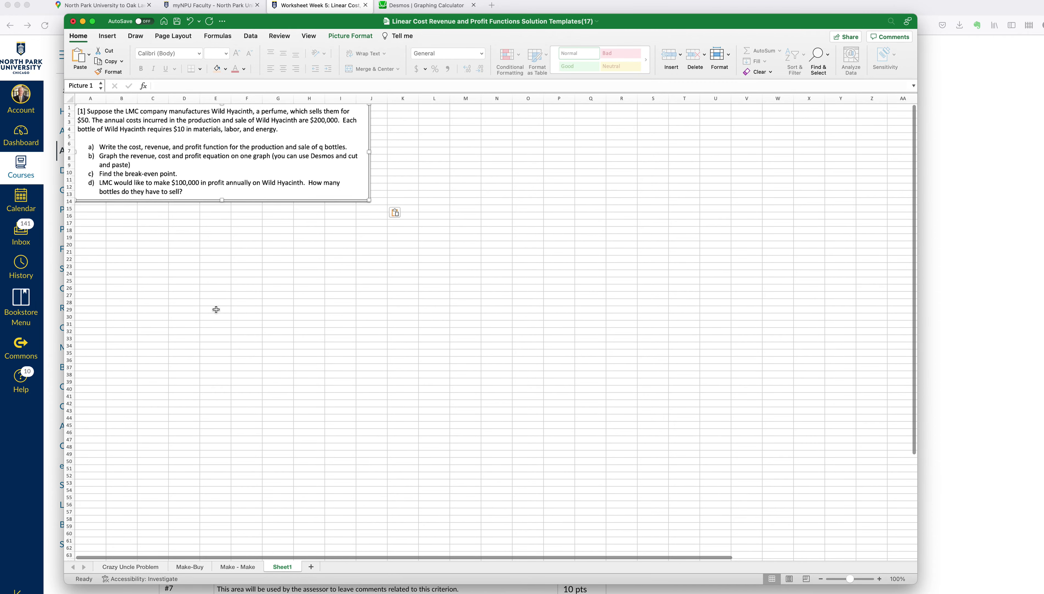
double_click(284, 567)
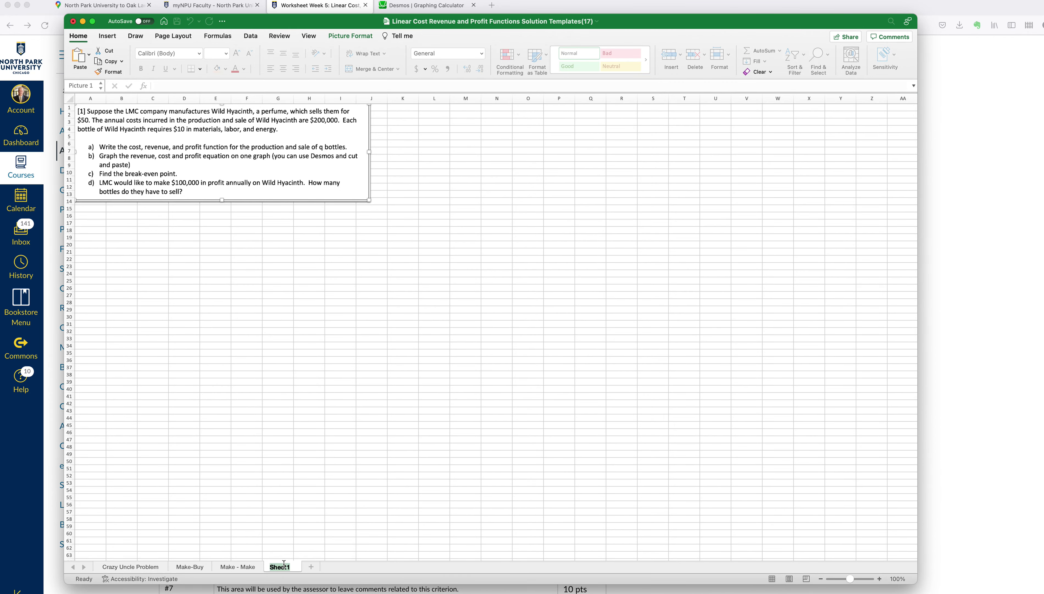
type("Pro")
key("Return")
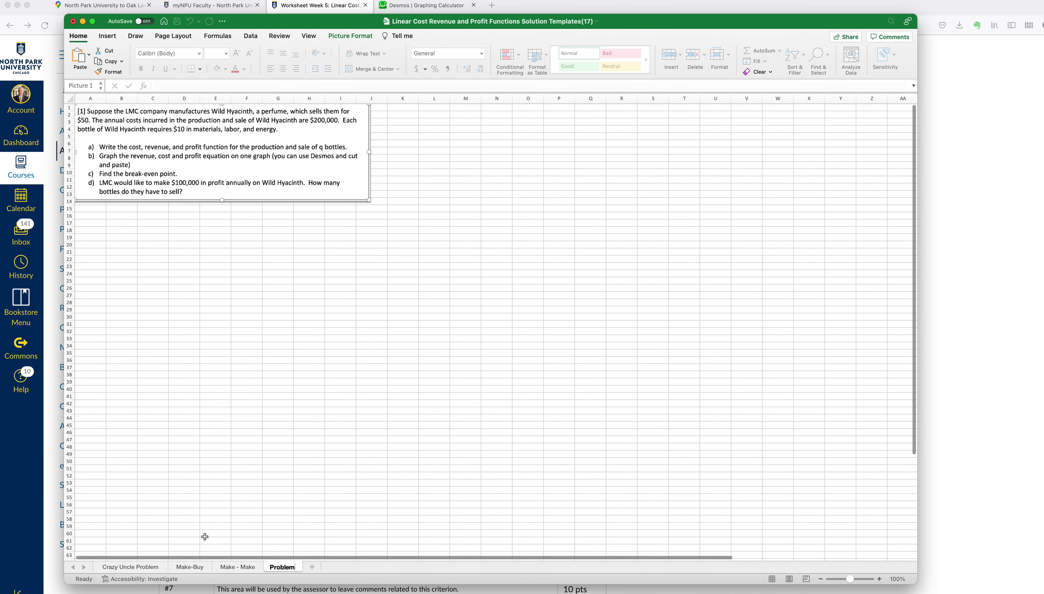
- Copy the Inputs and Outputs blocks in B13:C22 of the Crazy Uncle Problem sheet to cell B17 of the Problem sheet
left_click(142, 566)
left_click_drag(165, 301, 259, 435)
key("cmd+c")
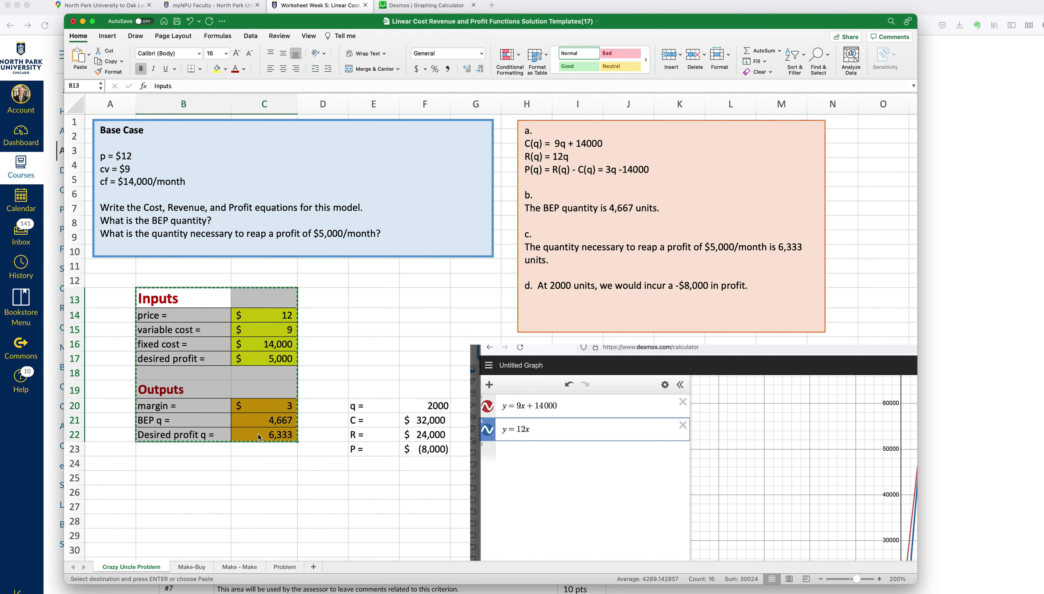
left_click(281, 566)
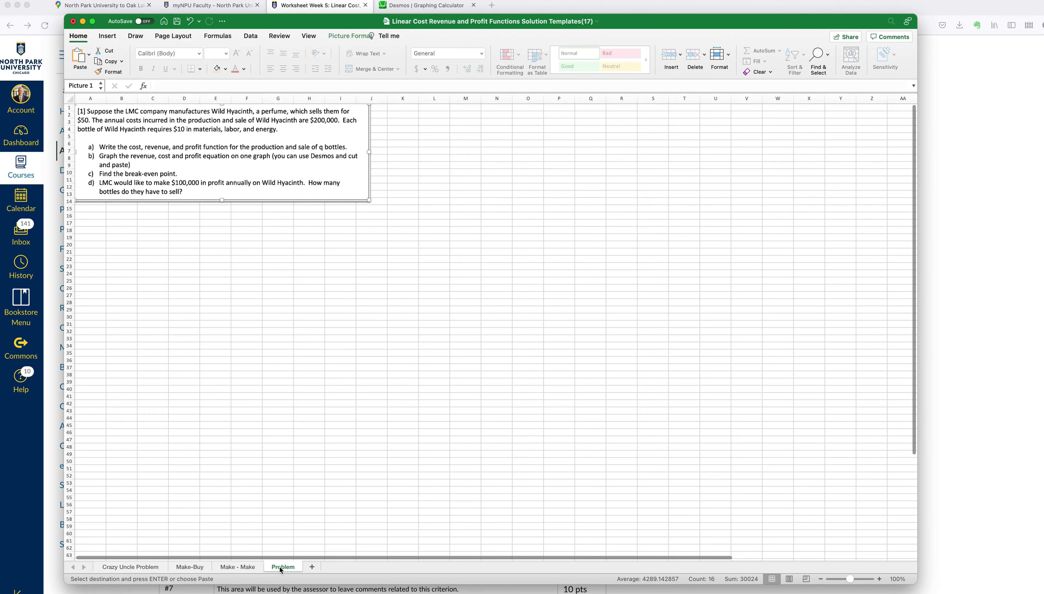
left_click(125, 222)
key("cmd+v")
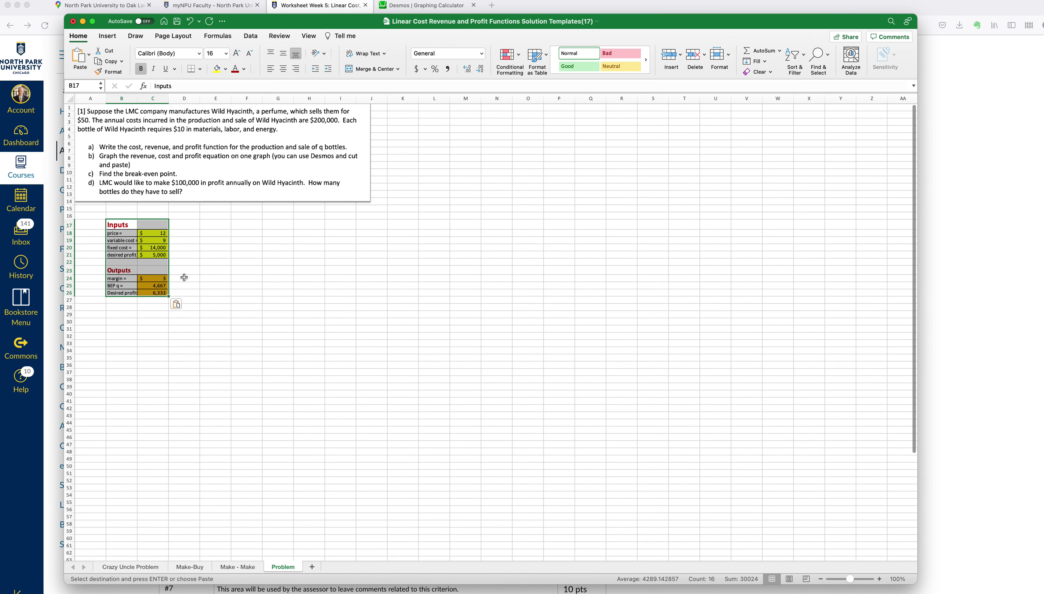
- Rename the Problem sheet as Problem 1
double_click(290, 568)
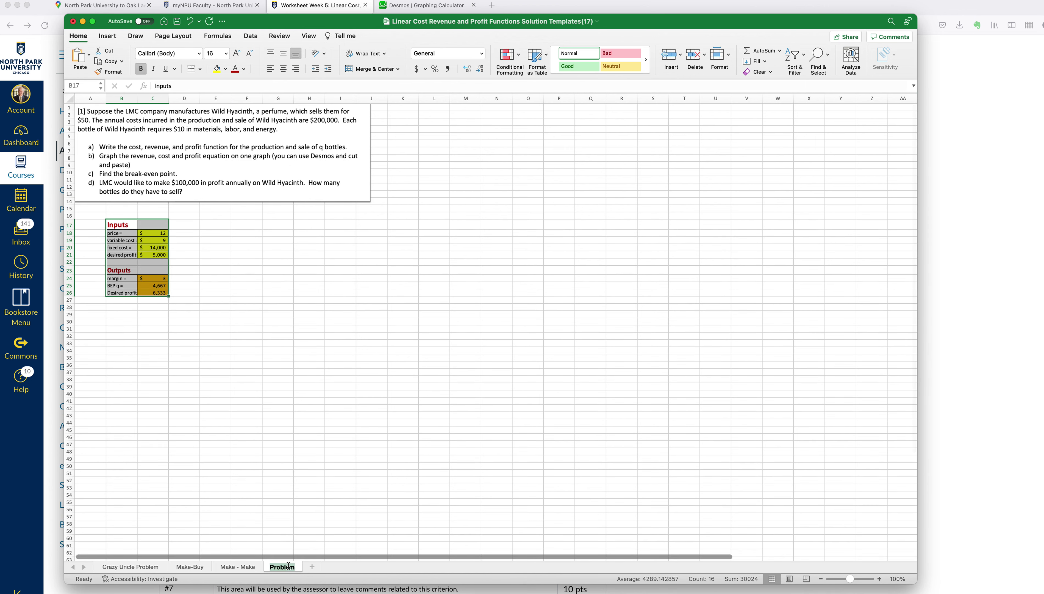
left_click(296, 566)
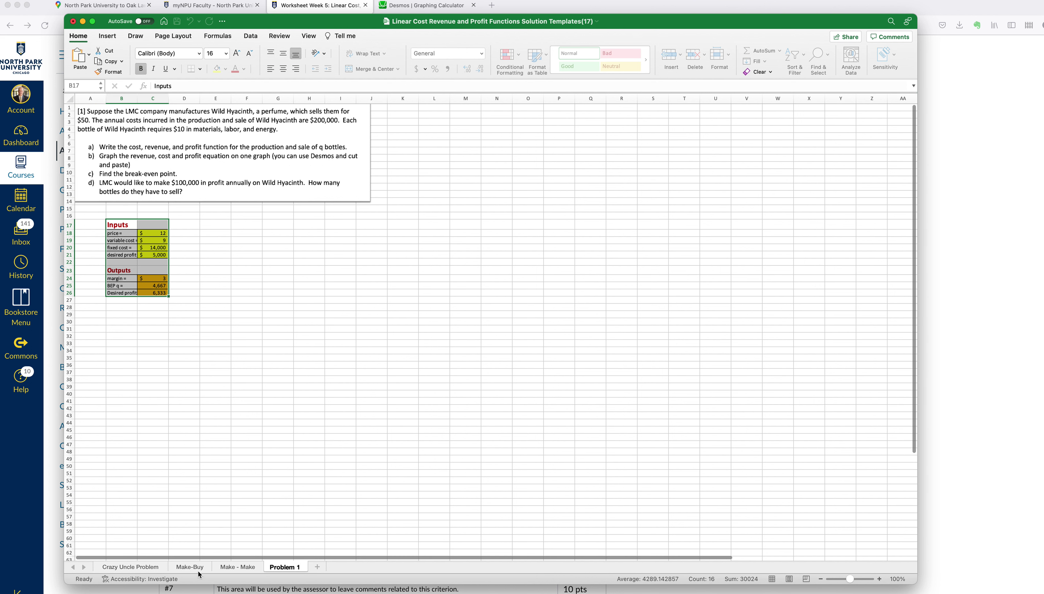
left_click(178, 255)
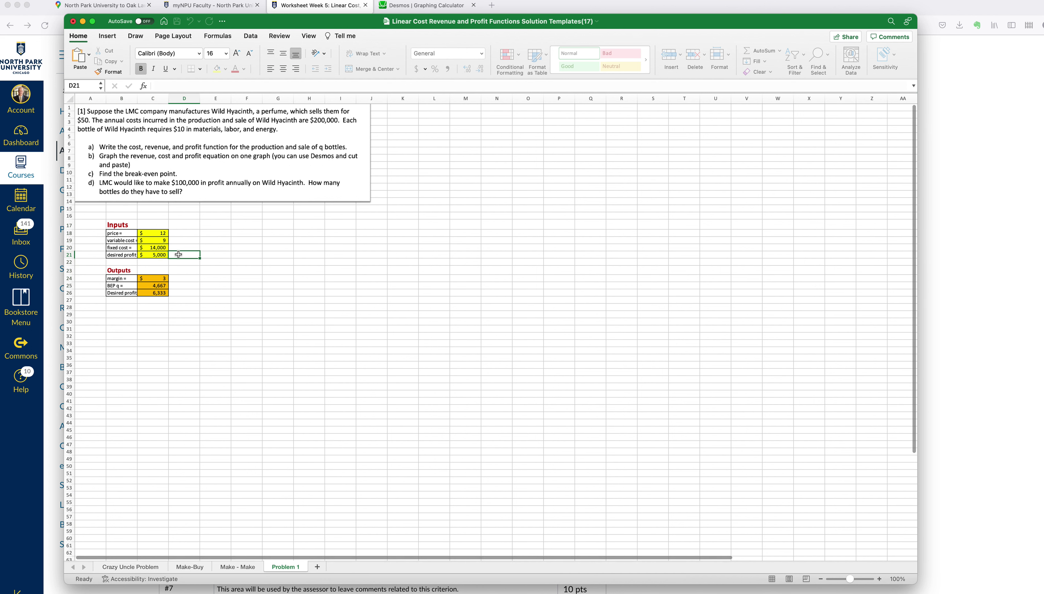
- Clear the price, variable cost, fixed cost and desired profit values in C18:C21 and widen column B to fit its labels
left_click_drag(158, 233, 157, 253)
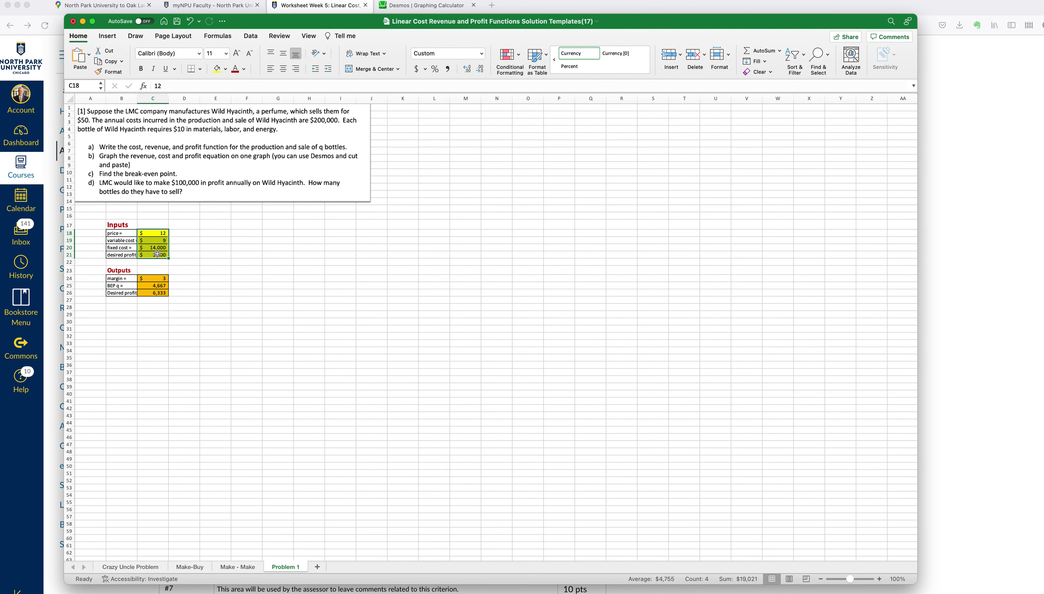
key("Delete")
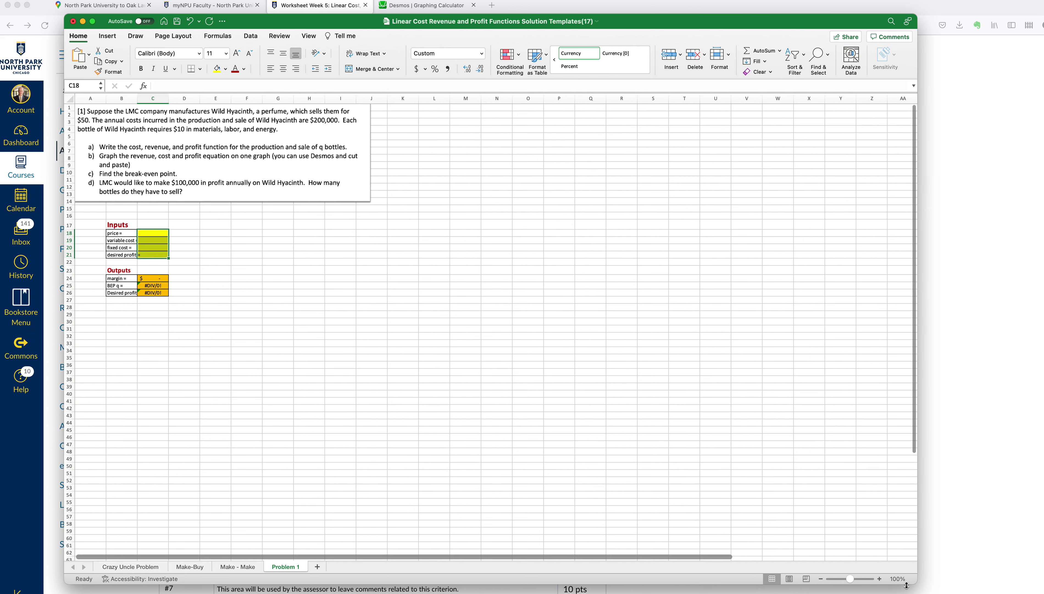
left_click(880, 579)
left_click(880, 578)
left_click(880, 579)
left_click(880, 579)
left_click(880, 579)
left_click(880, 579)
left_click(880, 579)
left_click(880, 579)
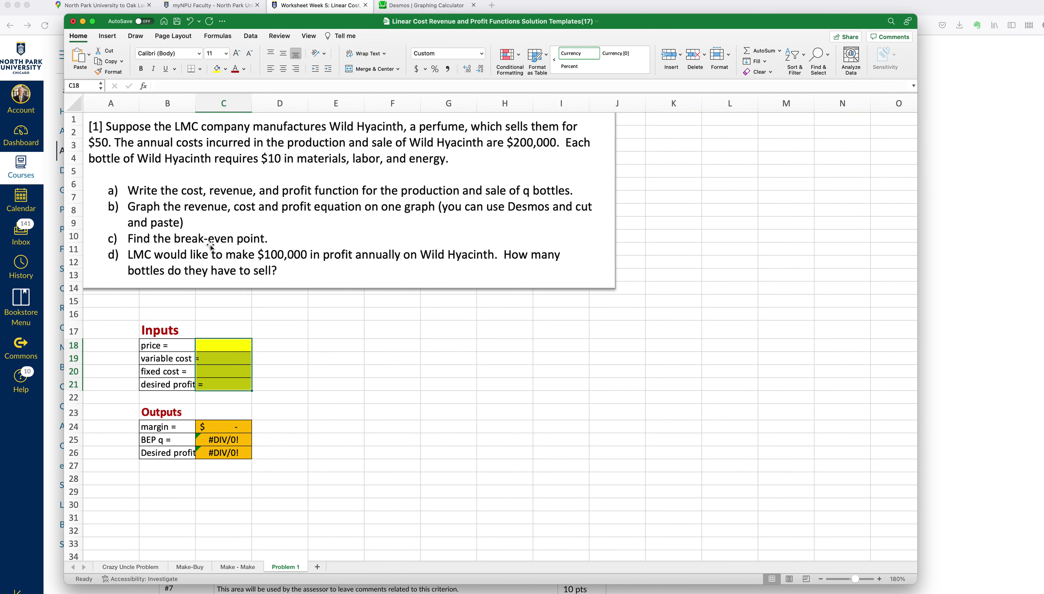
left_click_drag(194, 100, 214, 100)
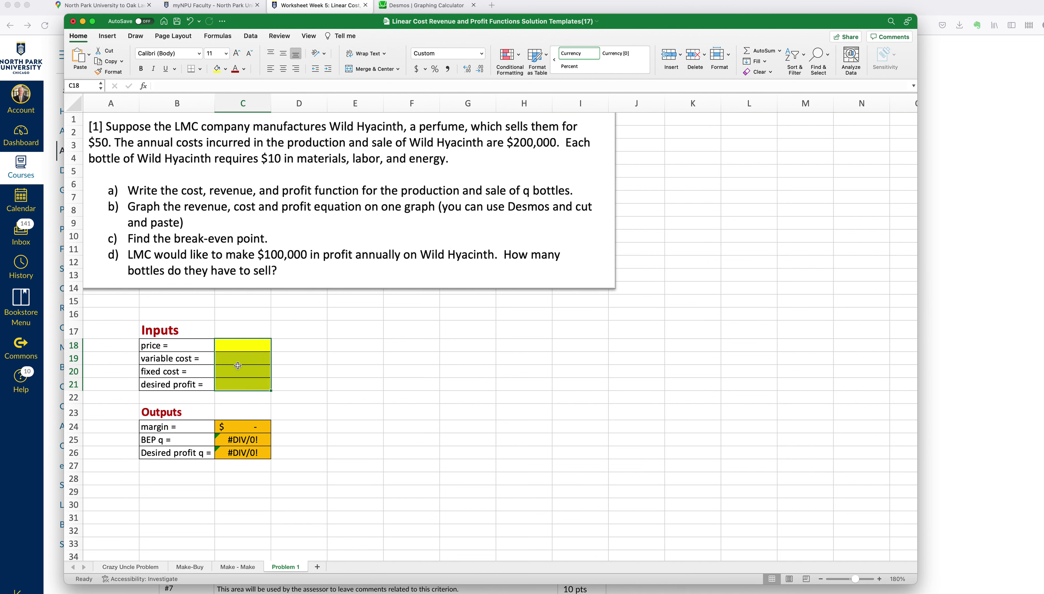
left_click(238, 348)
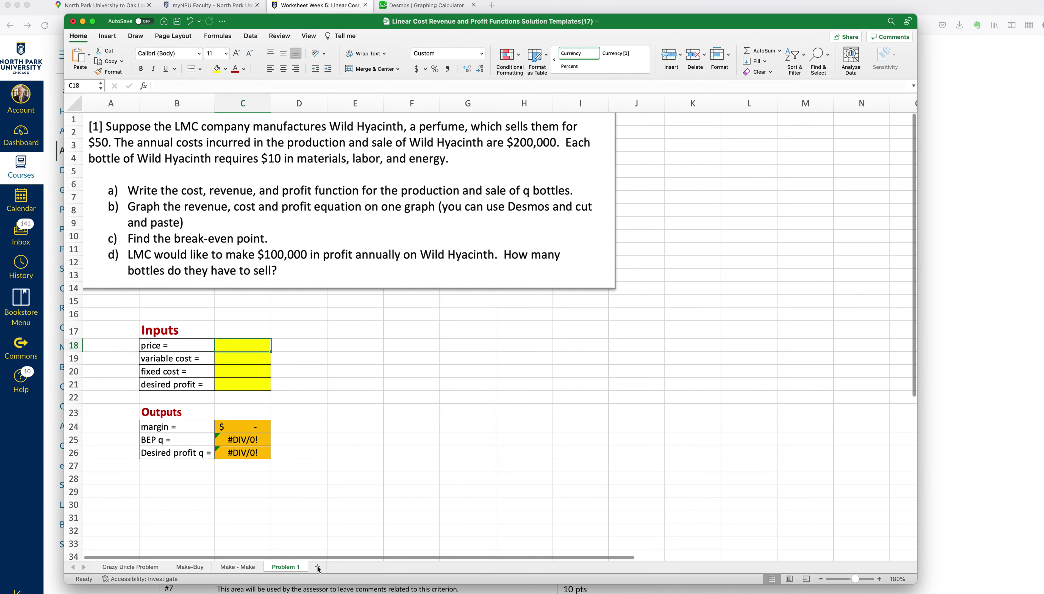
key("super+Tab")
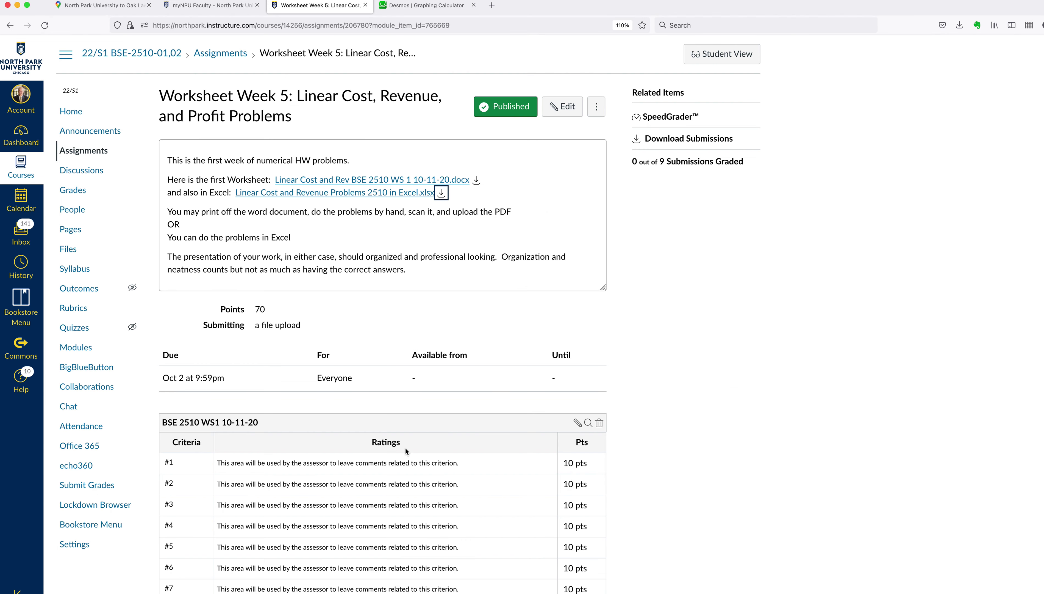
key("super+Tab")
key("super+Tab")
key("super+Tab")
key("super+Tab")
key("super+Tab")
key("super+Tab")
key("super+Tab")
key("super+Tab")
key("super+Tab")
key("super+Tab")
key("super+Tab")
key("super+Tab")
key("super+Tab")
key("super+Tab")
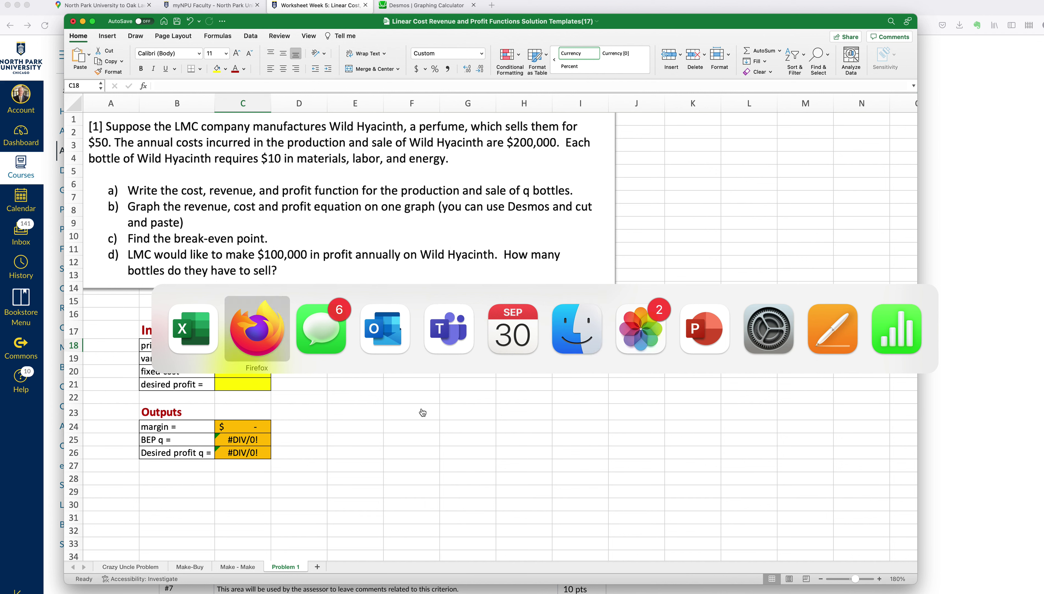
left_click(207, 333)
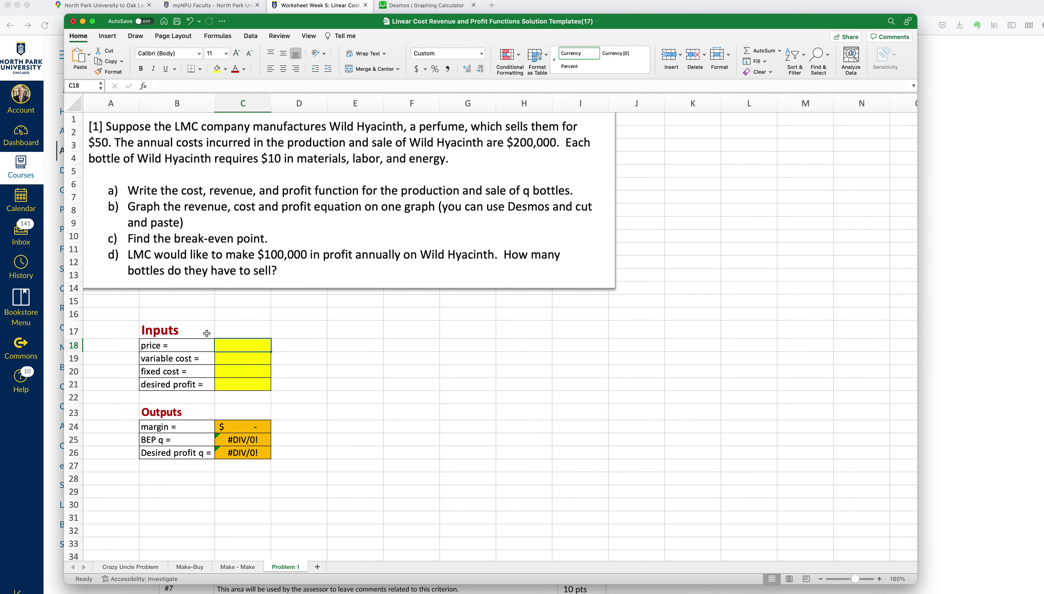
- Arrange the solution templates and Problems 2510 workbook windows so both are accessible, with the Problems 2510 workbook in front
left_click_drag(712, 21, 668, 23)
left_click(828, 108)
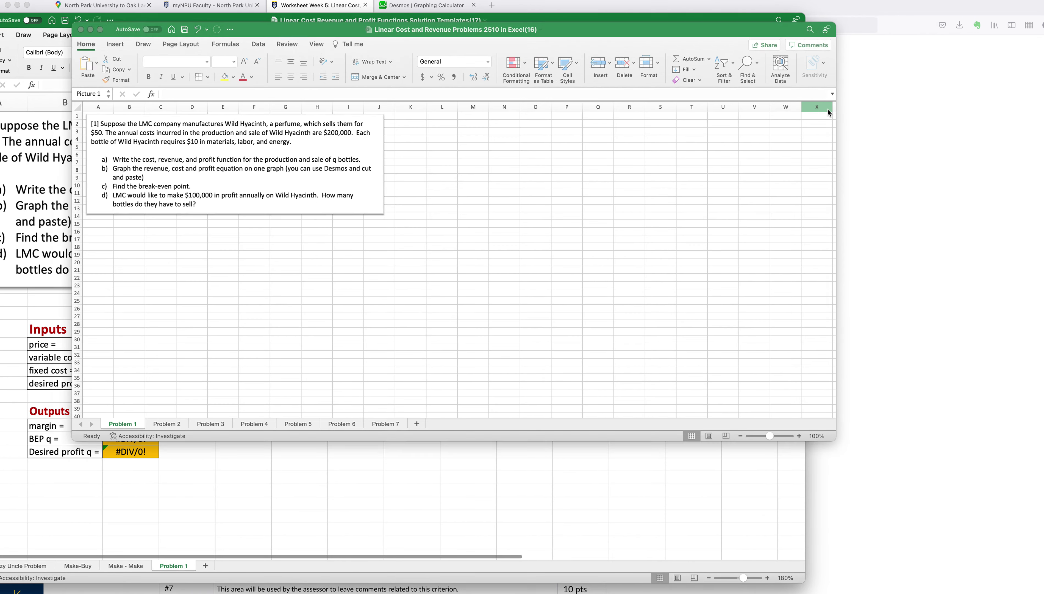
left_click_drag(787, 20, 976, 26)
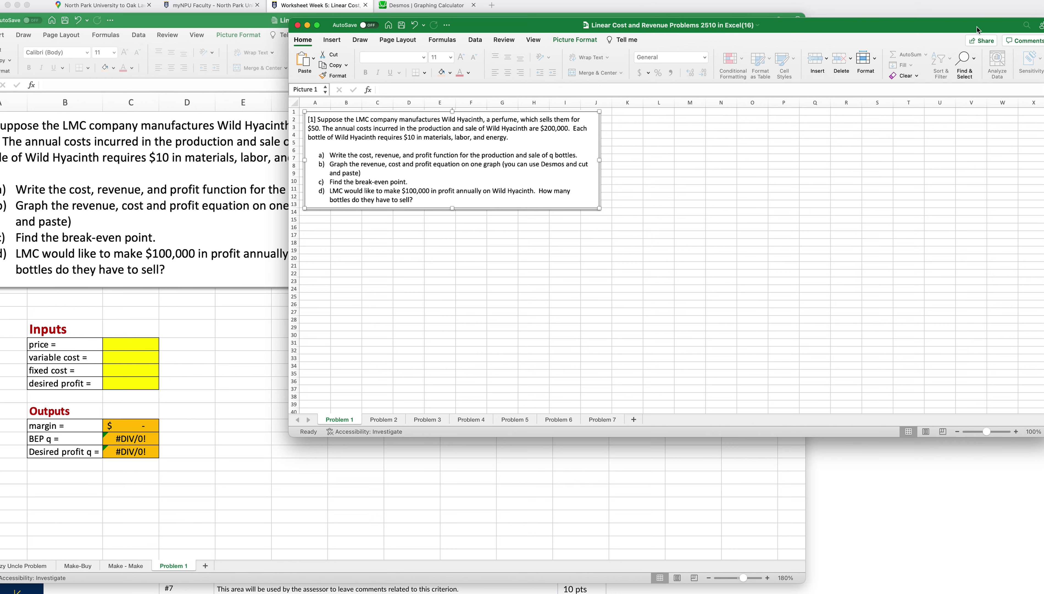
left_click_drag(225, 20, 276, 9)
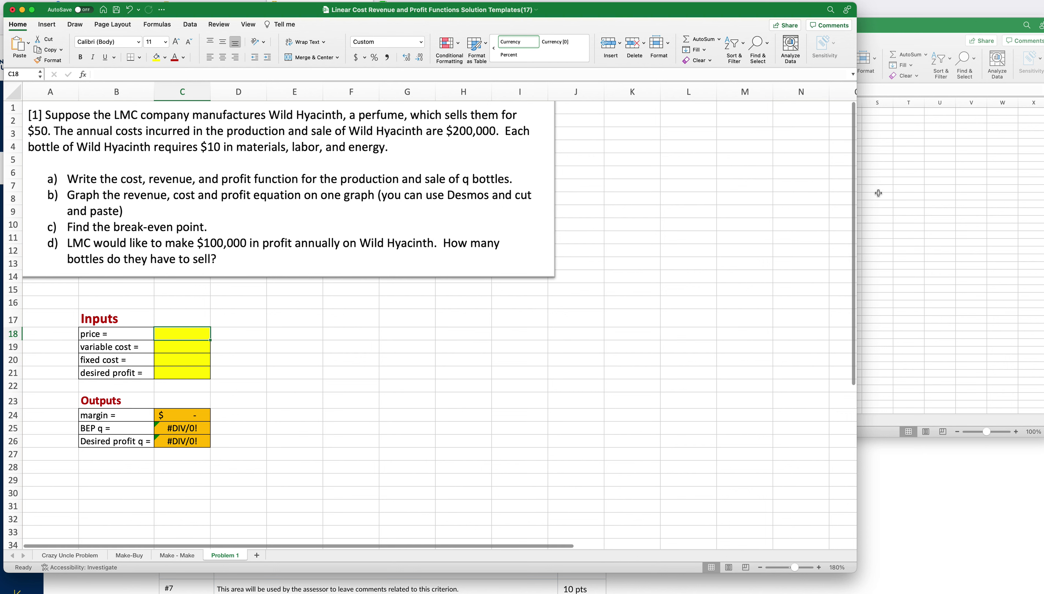
left_click(891, 195)
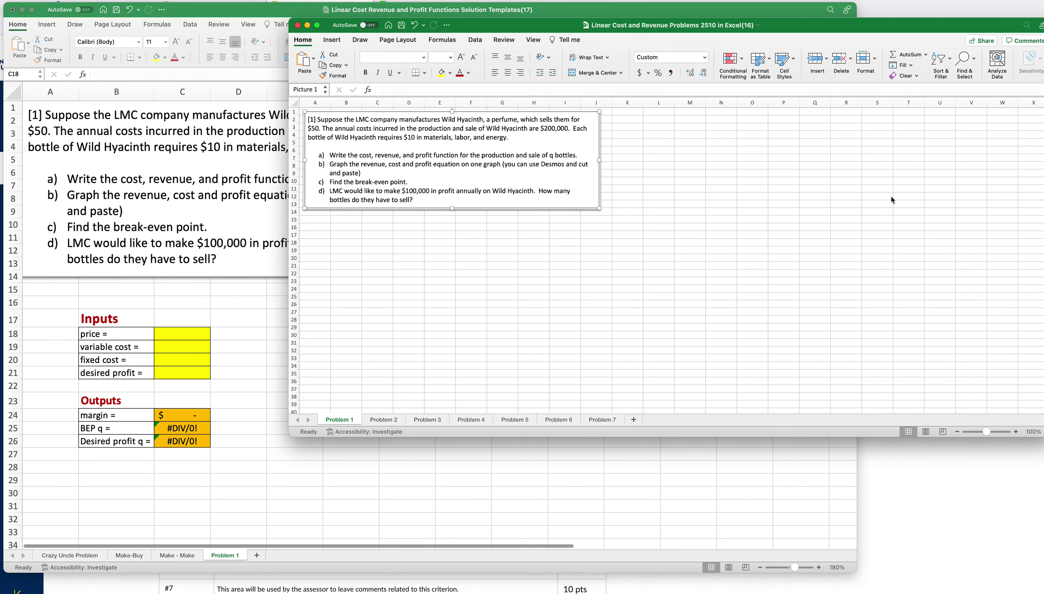
- Copy the Problem 2 picture from the Problems 2510 workbook to cell B2 of a new sheet in the solution templates workbook
left_click(383, 419)
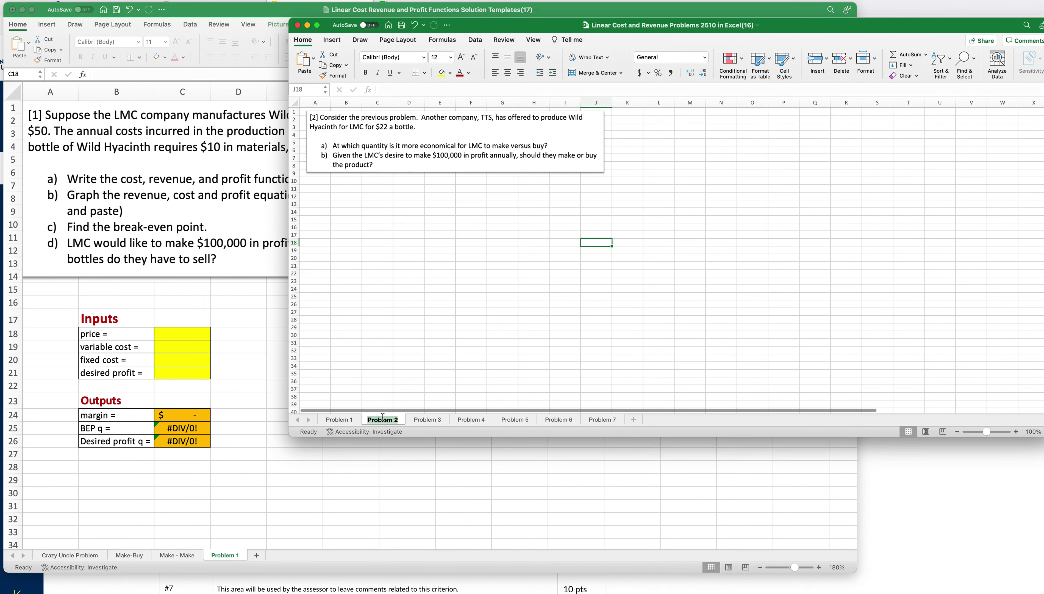
left_click(349, 152)
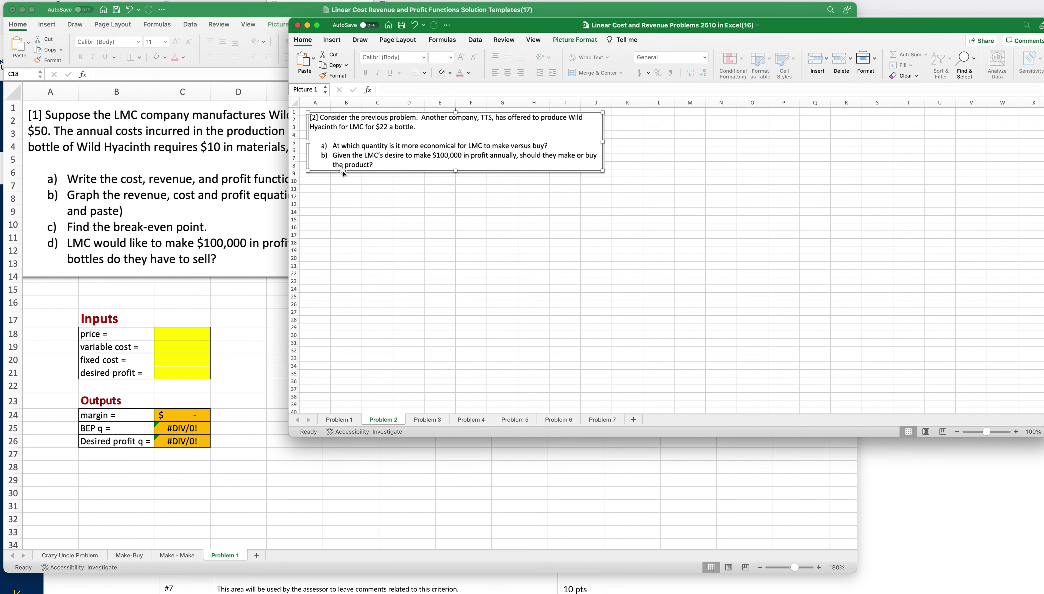
left_click(256, 555)
left_click(256, 555)
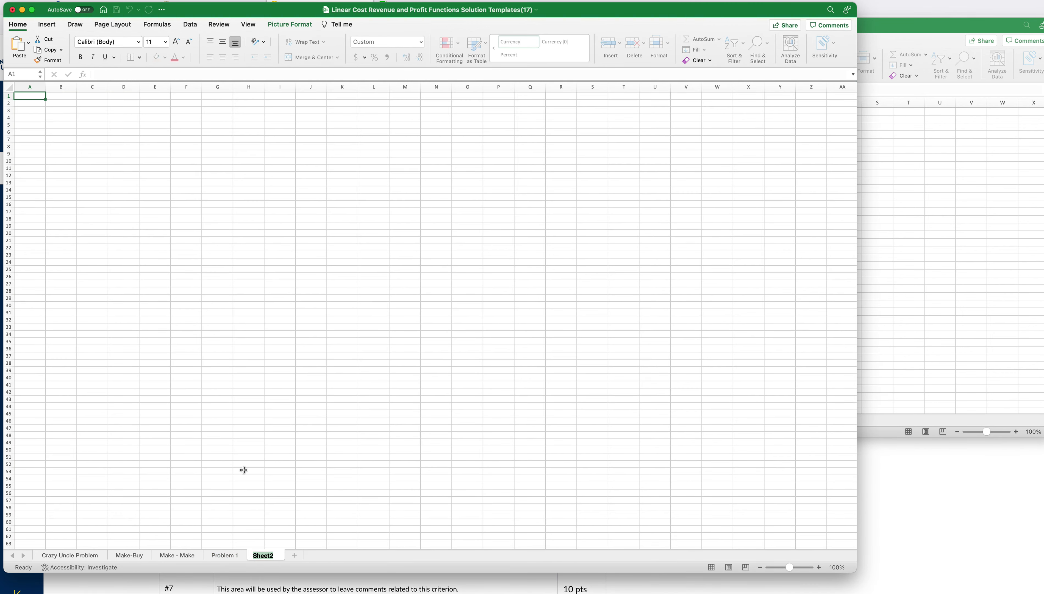
left_click(60, 104)
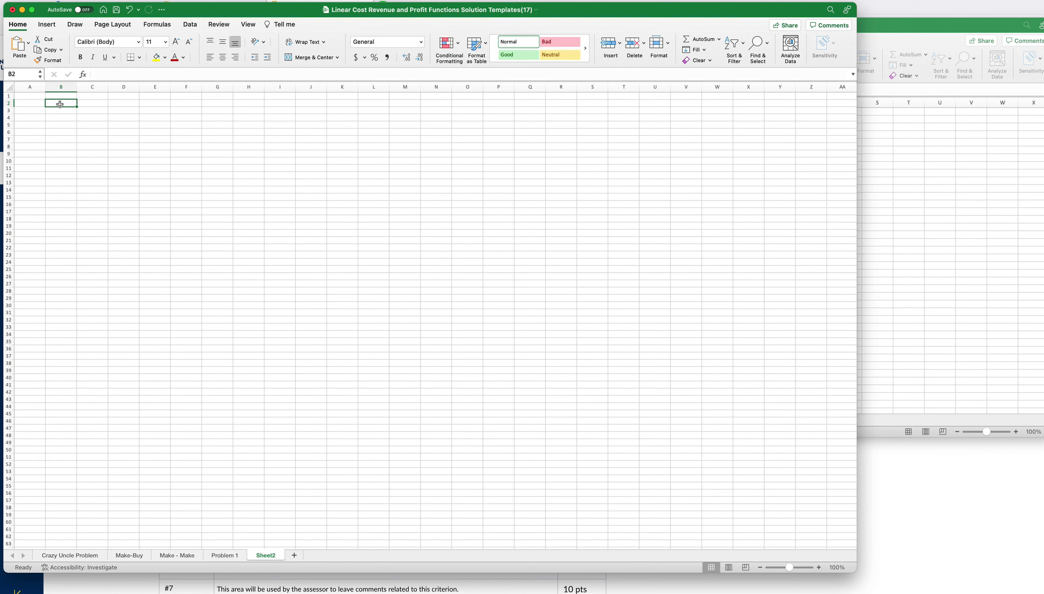
key("super+v")
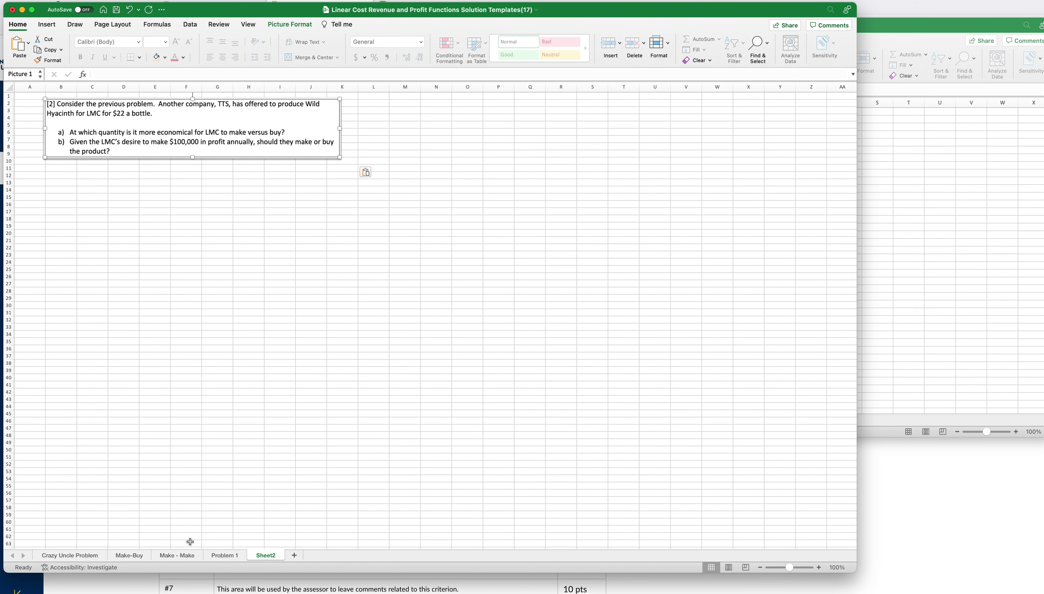
- Copy the Make, Buy, Inputs for Buy and Outputs blocks in B10:F21 of the Make-Buy sheet to cell C13 of Sheet2
left_click(128, 555)
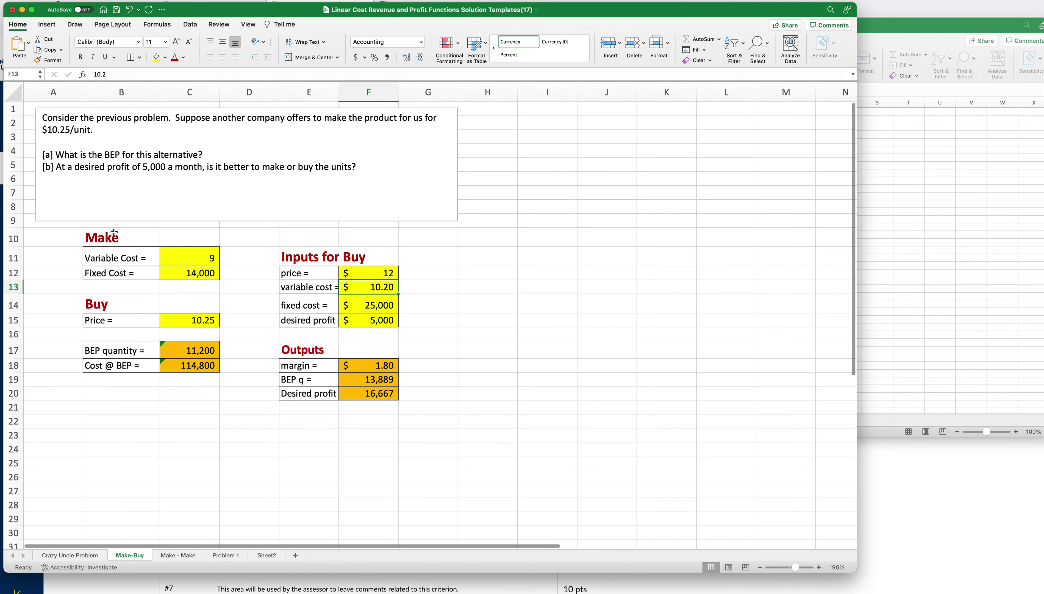
left_click_drag(106, 240, 382, 403)
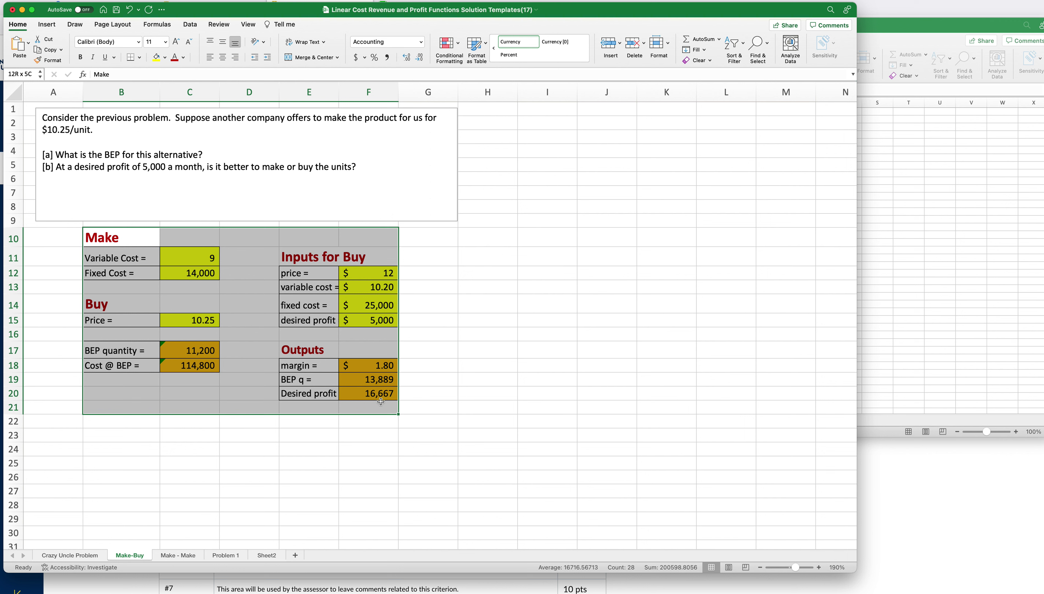
left_click_drag(381, 401, 382, 402)
key("super+c")
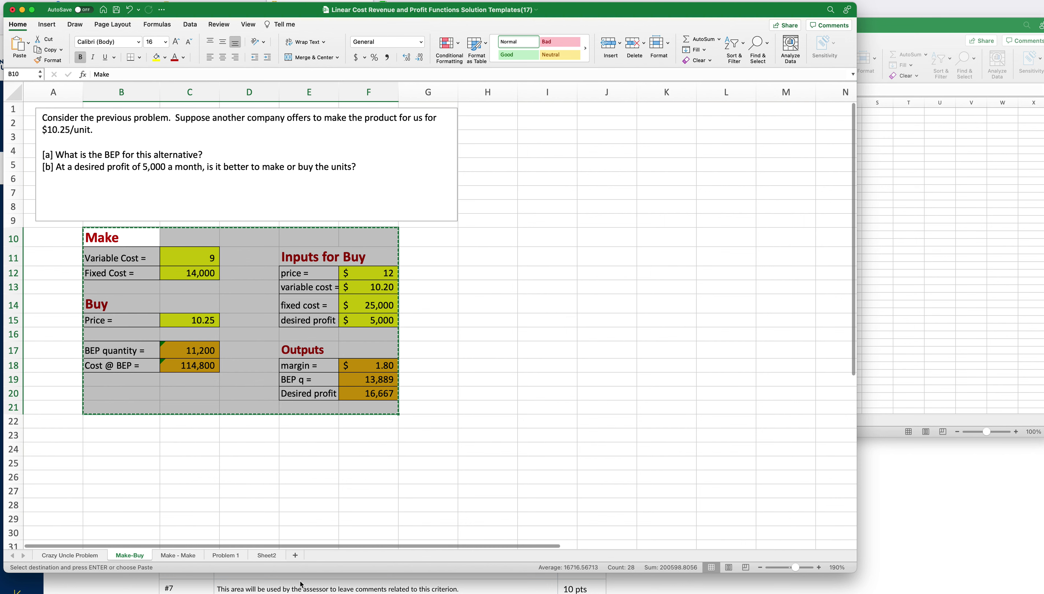
left_click(268, 555)
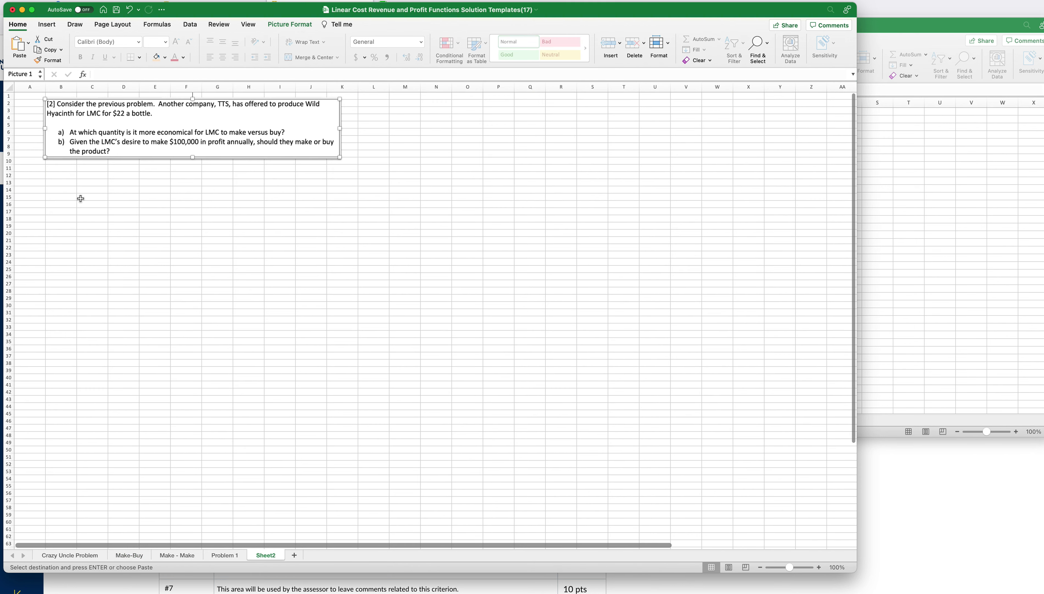
left_click(92, 184)
key("super+v")
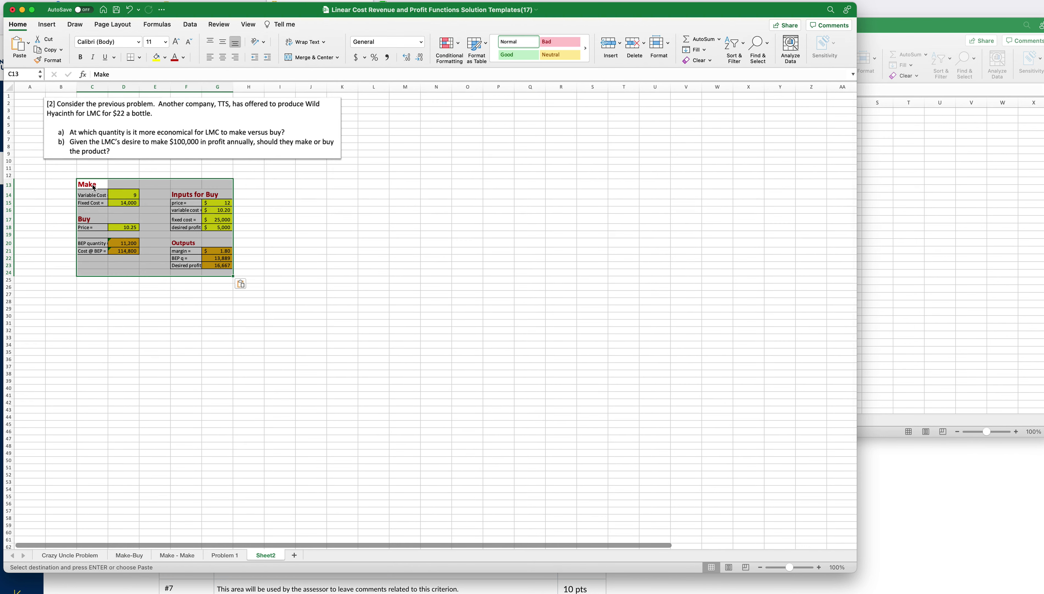
- Clear the Make and Buy values in D14:D18 and the Inputs for Buy values in G15:G18
left_click_drag(127, 192, 125, 225)
key("Delete")
left_click(222, 203)
left_click_drag(222, 204, 219, 223)
key("Delete")
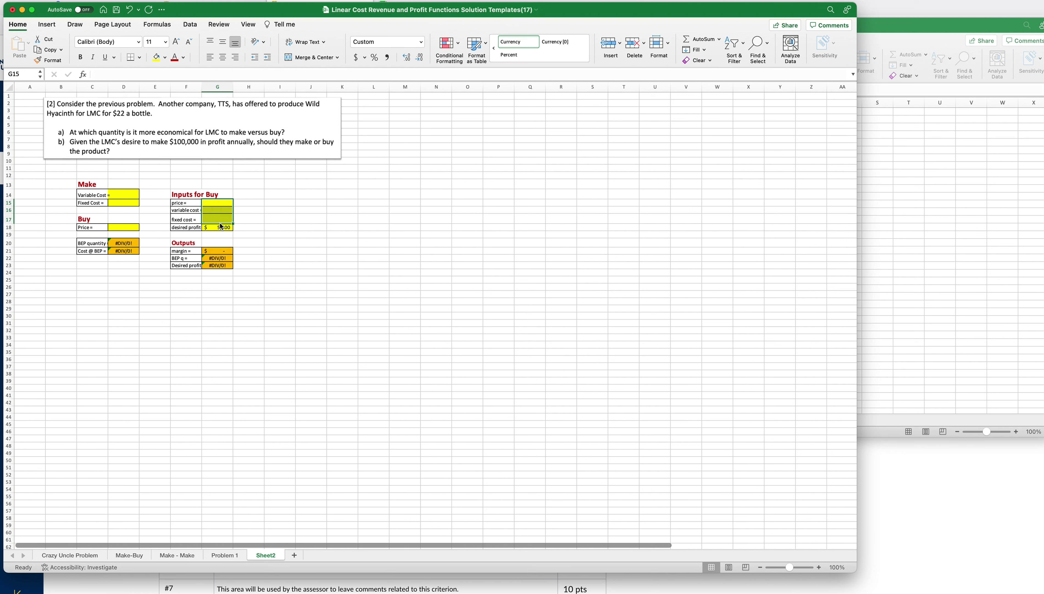
left_click(222, 226)
key("Delete")
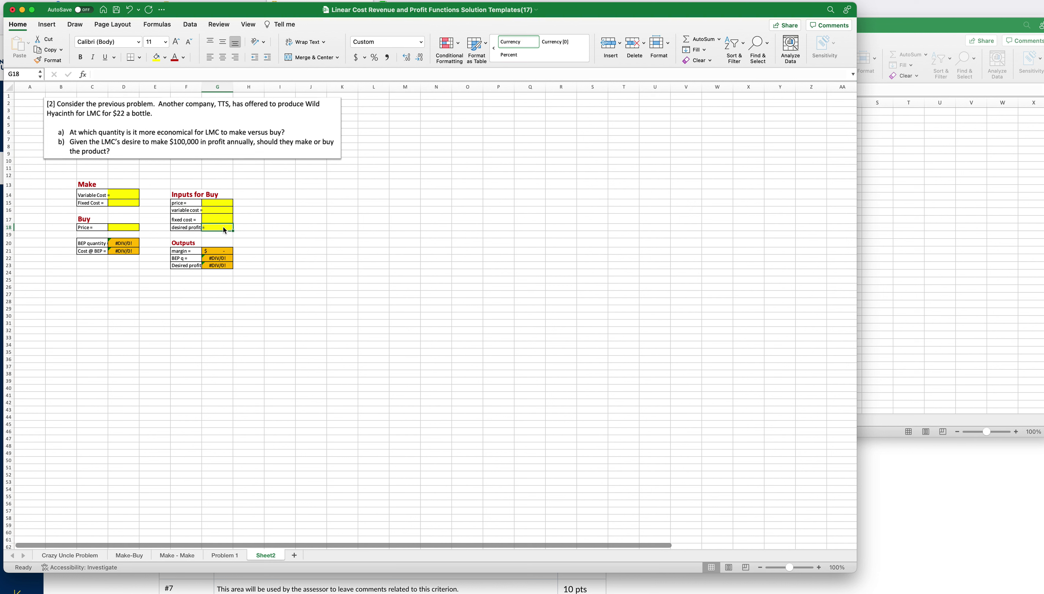
- Rename Sheet2 as Problem 2
double_click(273, 556)
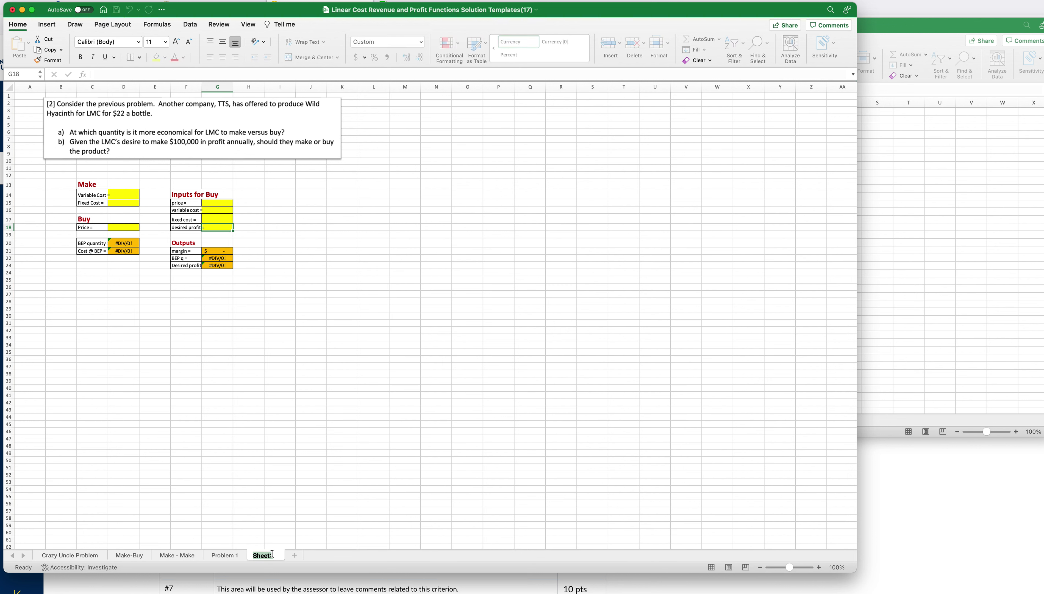
type("Problem 2")
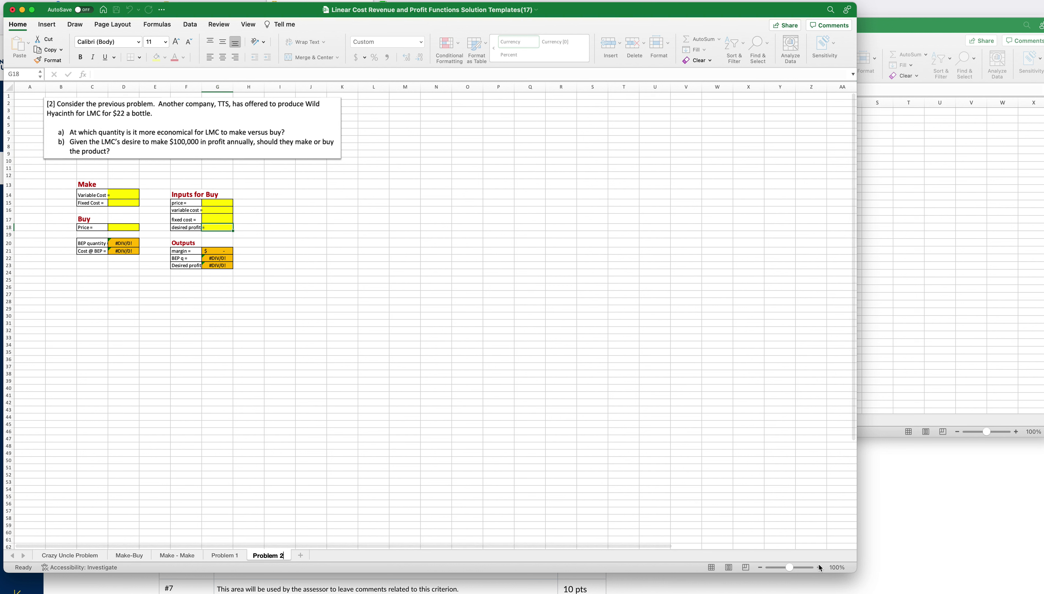
left_click(637, 468)
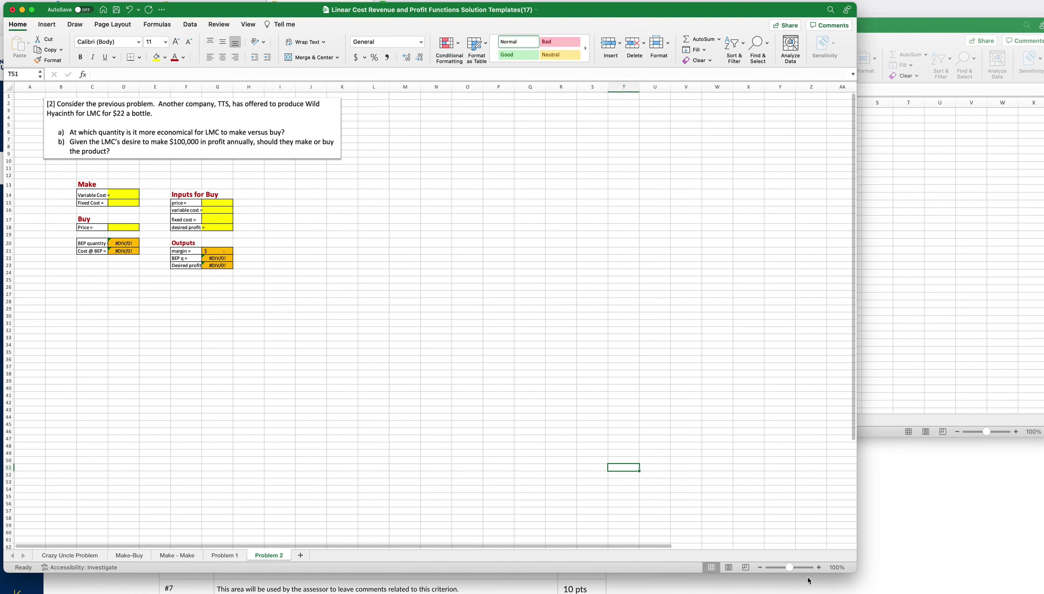
- Widen columns C and F of the Problem 2 sheet to fit their labels
left_click(156, 177)
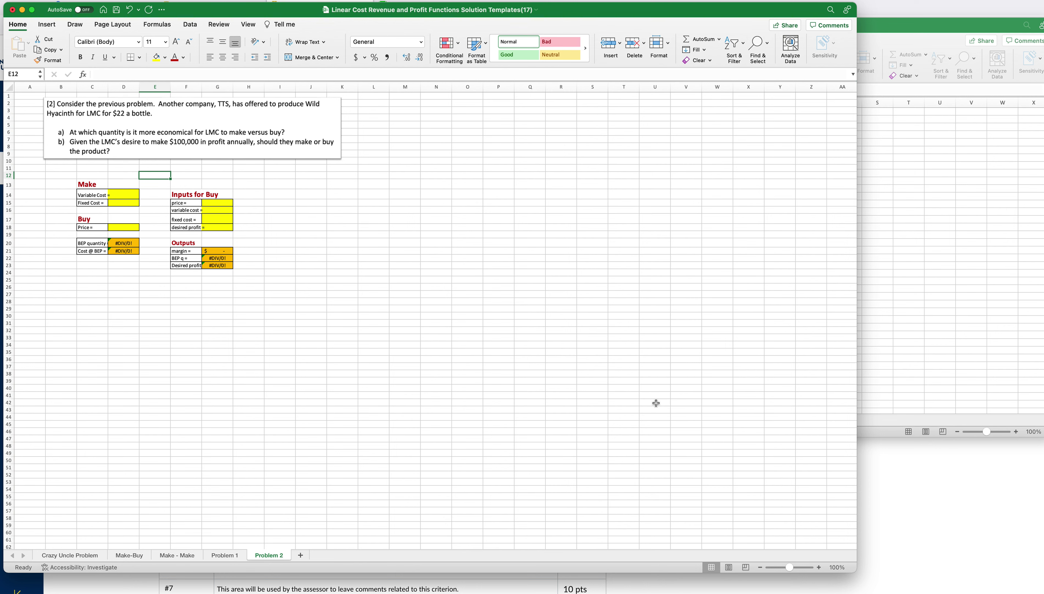
left_click(820, 564)
left_click(821, 565)
left_click(821, 565)
left_click(821, 565)
left_click(820, 564)
left_click(821, 564)
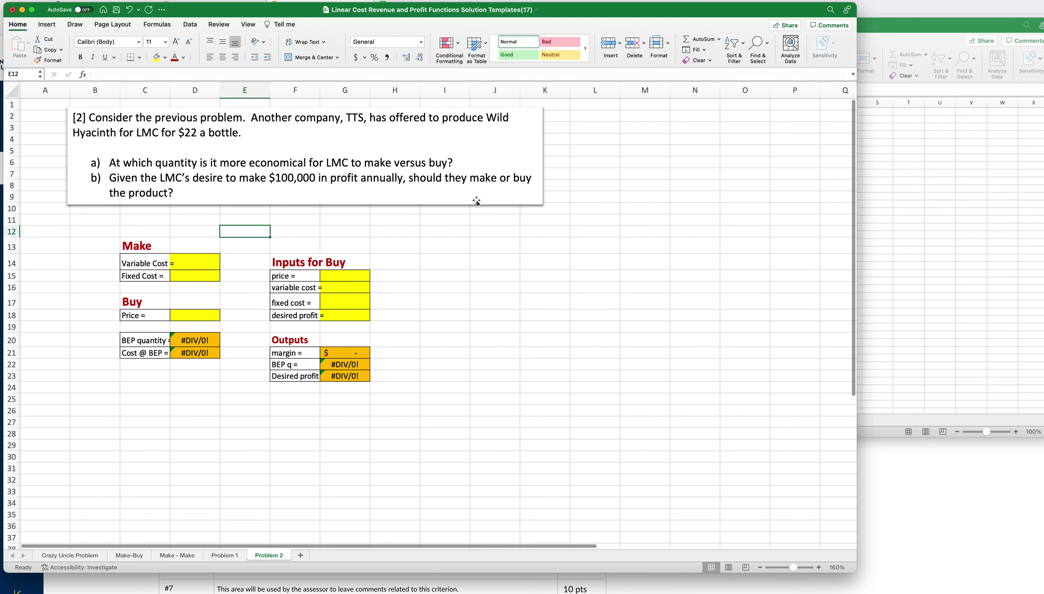
left_click(149, 89)
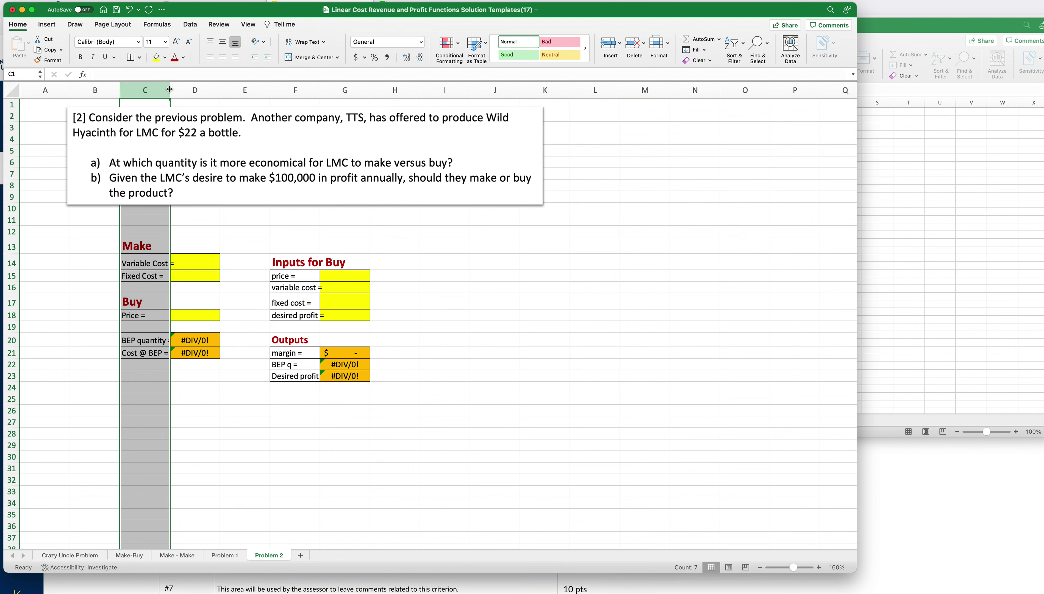
double_click(169, 89)
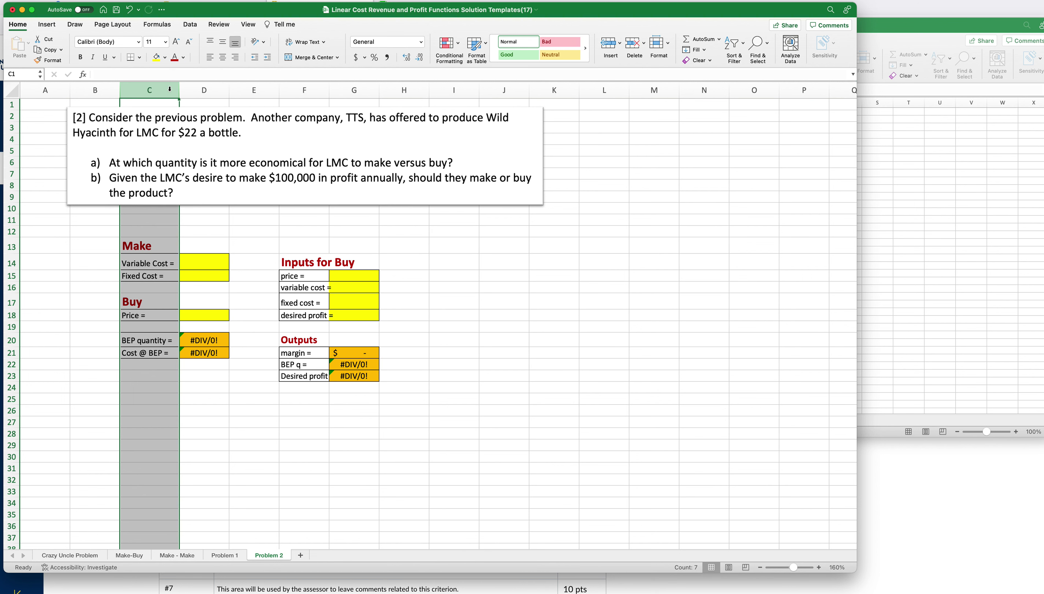
left_click(322, 87)
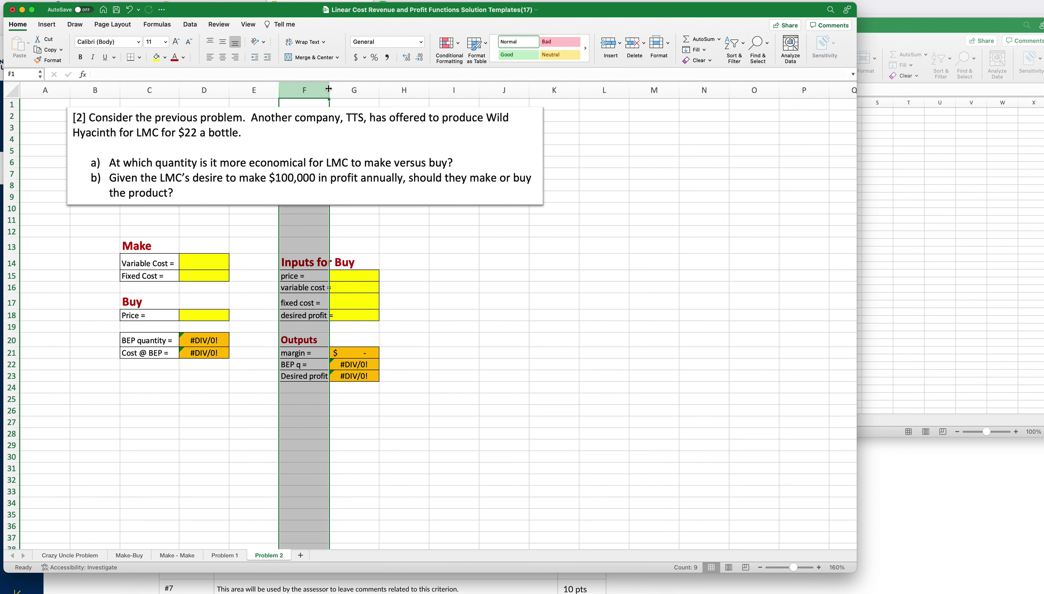
double_click(329, 89)
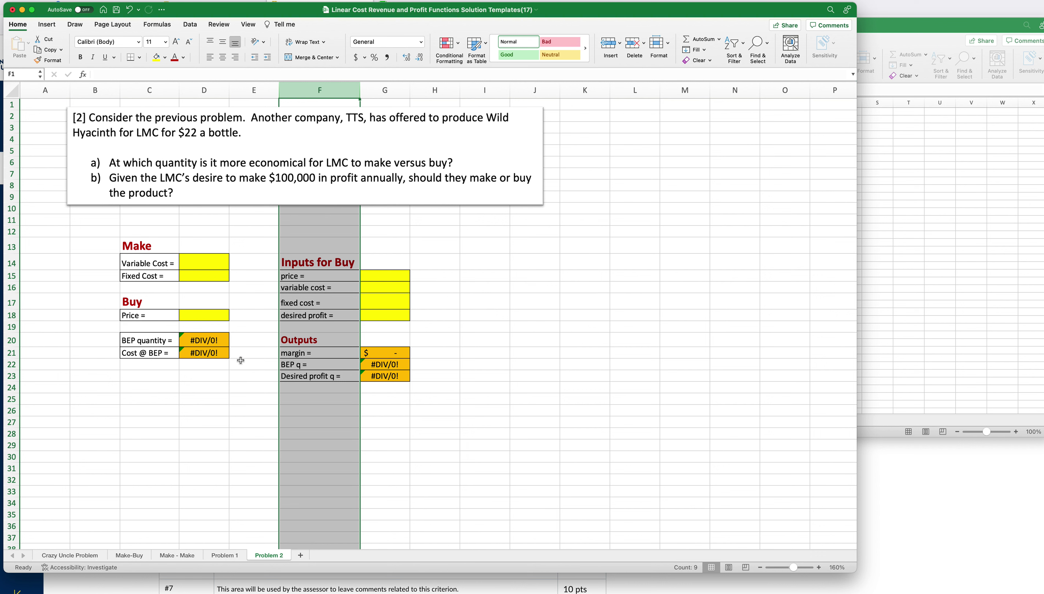
- Review the blank input blocks on the Problem 1 and Problem 2 sheets and the comparison blocks on the Make - Make sheet
left_click(211, 267)
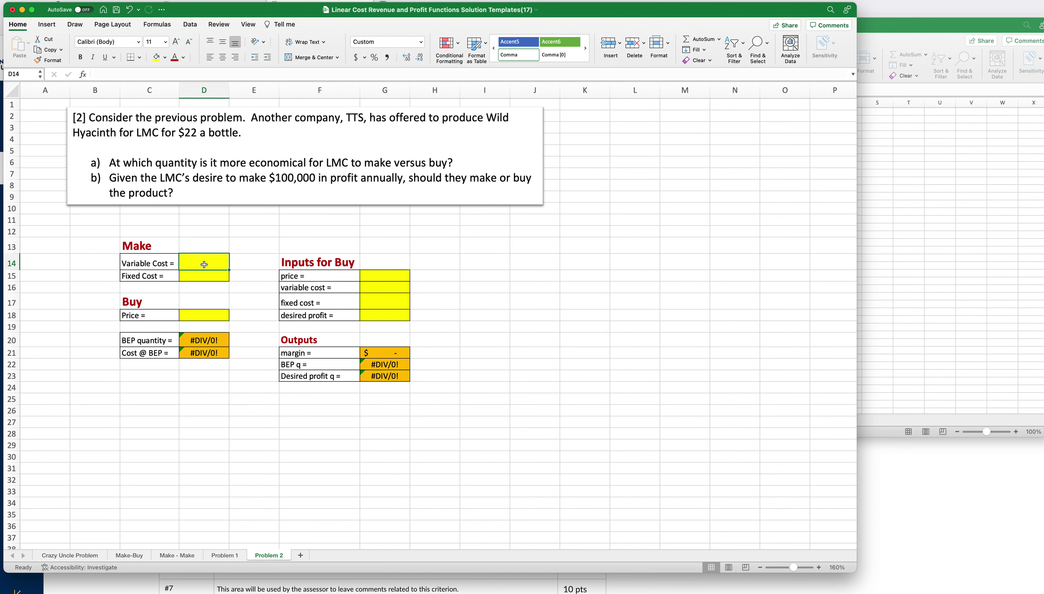
left_click(226, 555)
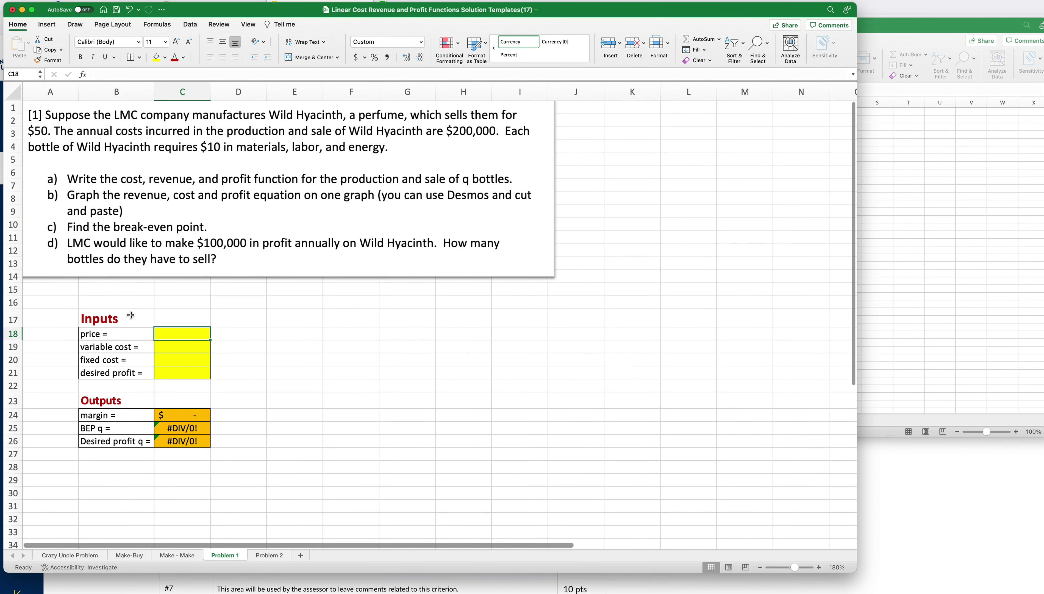
left_click(270, 555)
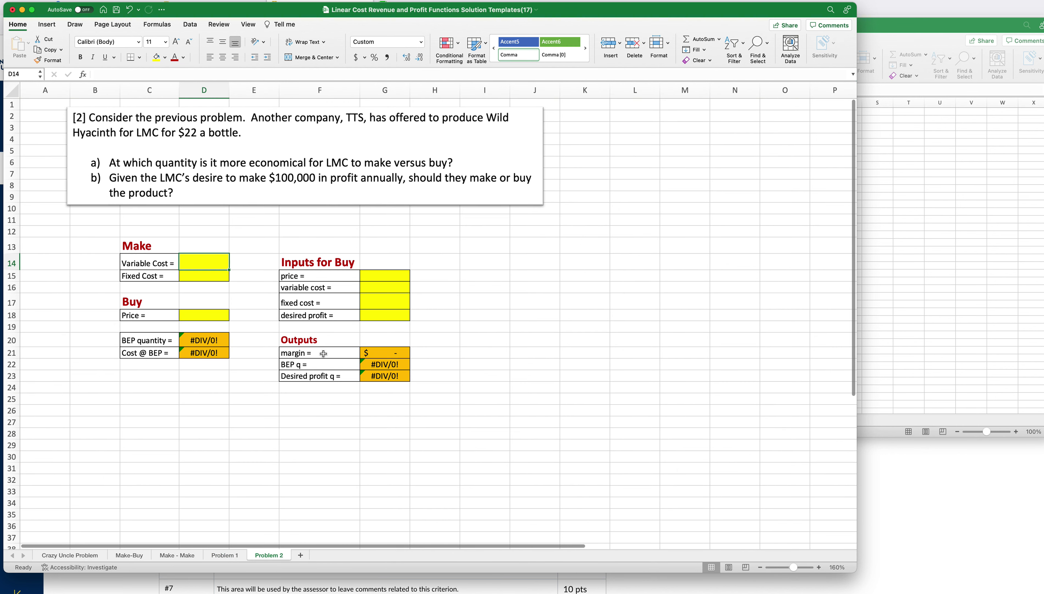
left_click(175, 555)
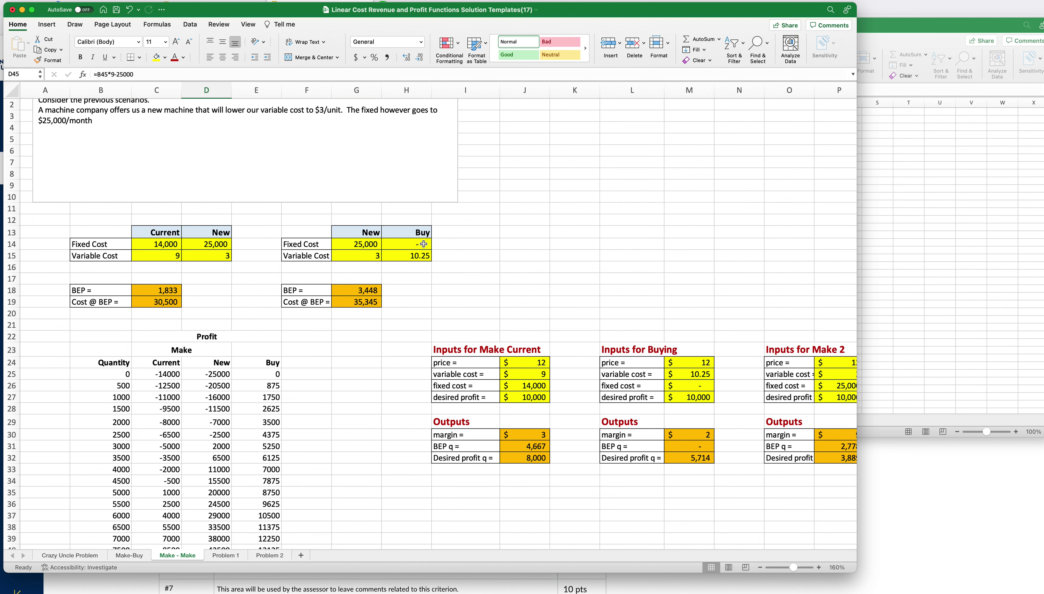
scroll(486, 302, "right", 10)
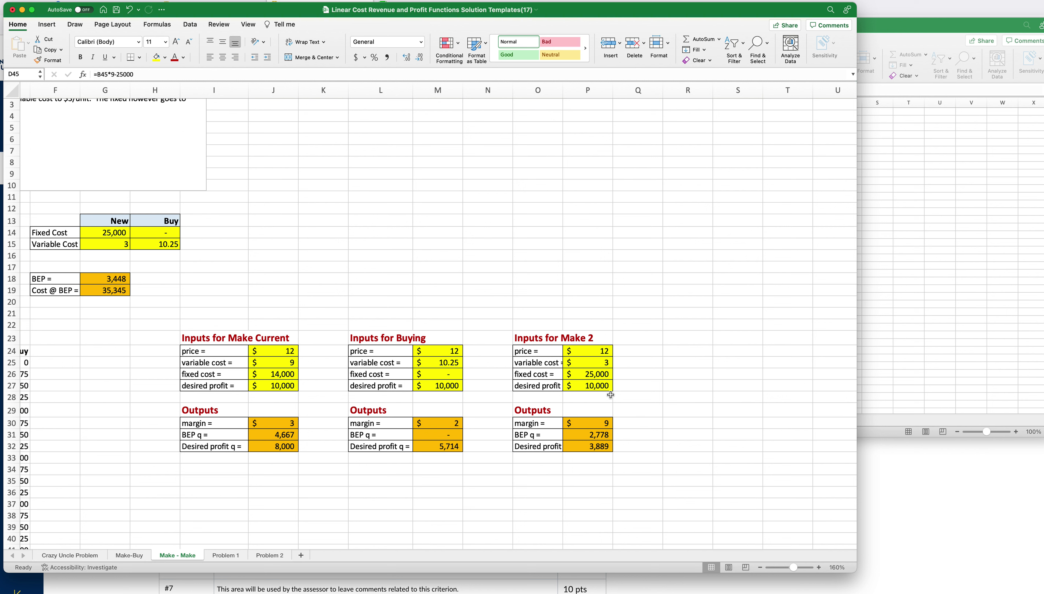
- Add a new sheet, move it after Problem 2 and rename it Problem 3
left_click(301, 555)
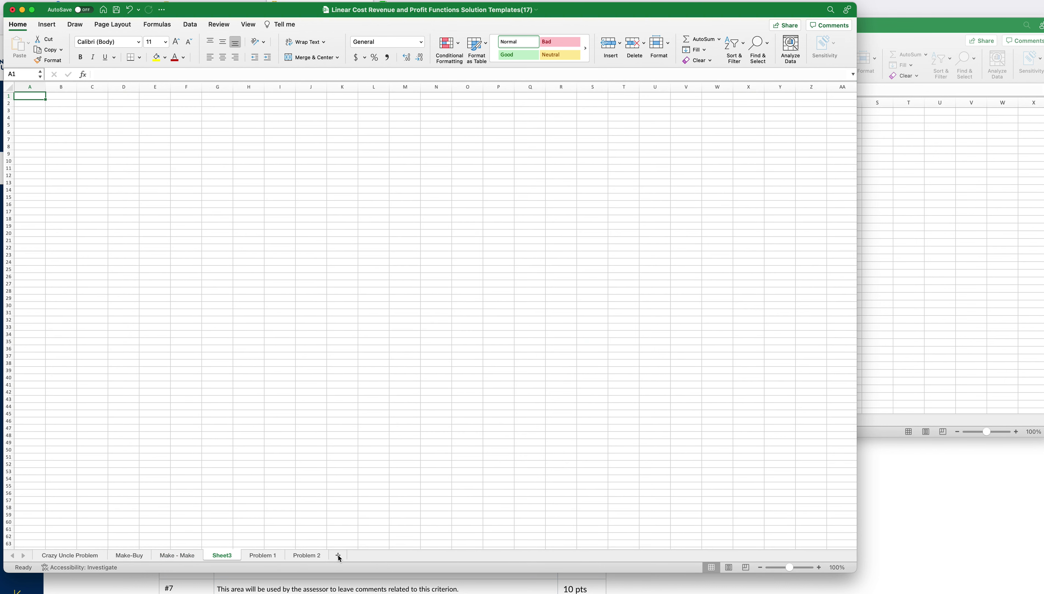
left_click_drag(226, 555, 344, 556)
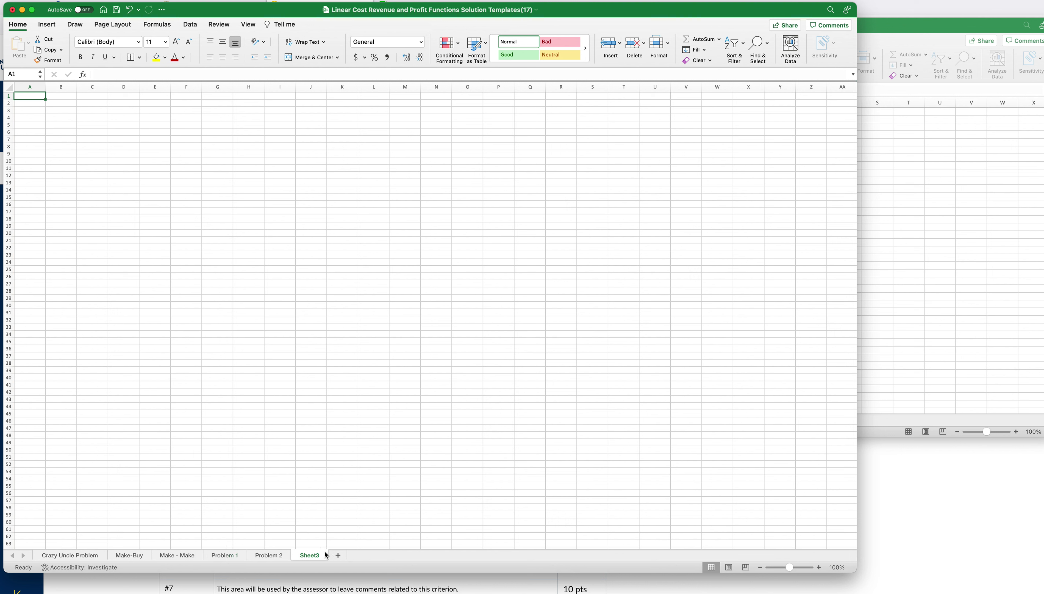
double_click(310, 555)
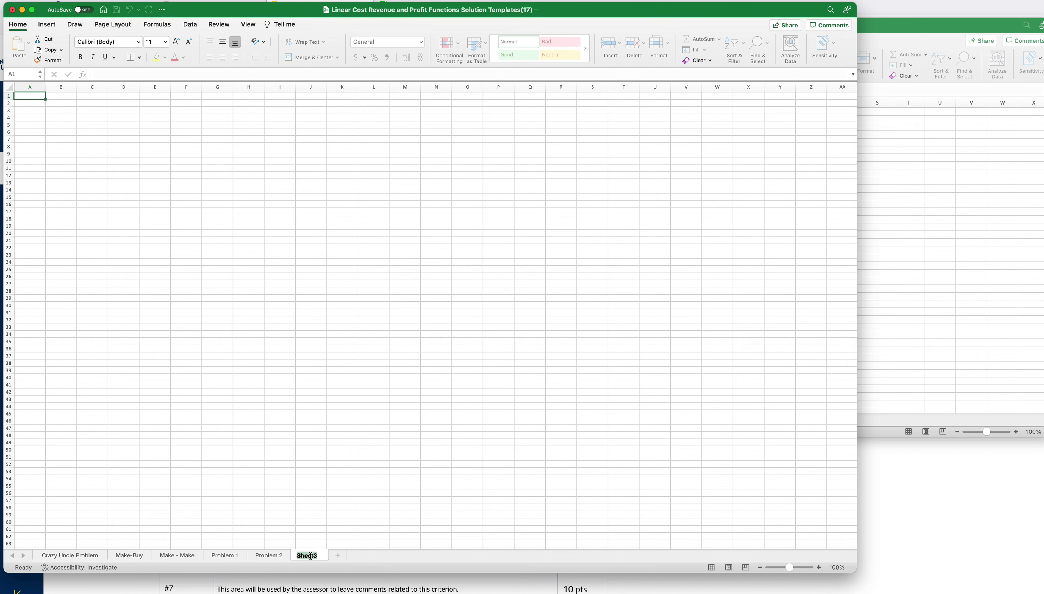
type("Problem 3")
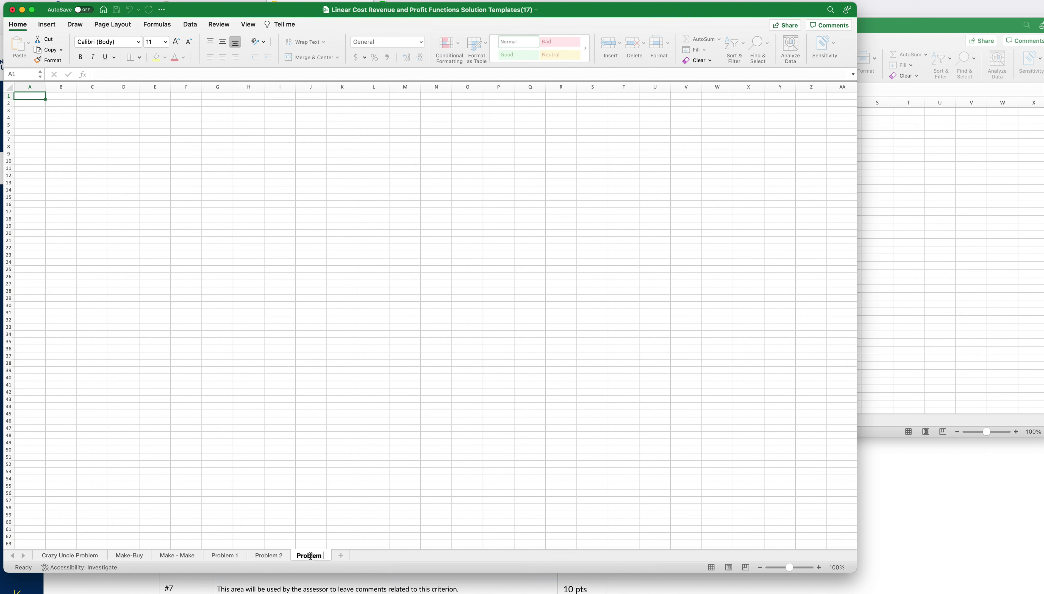